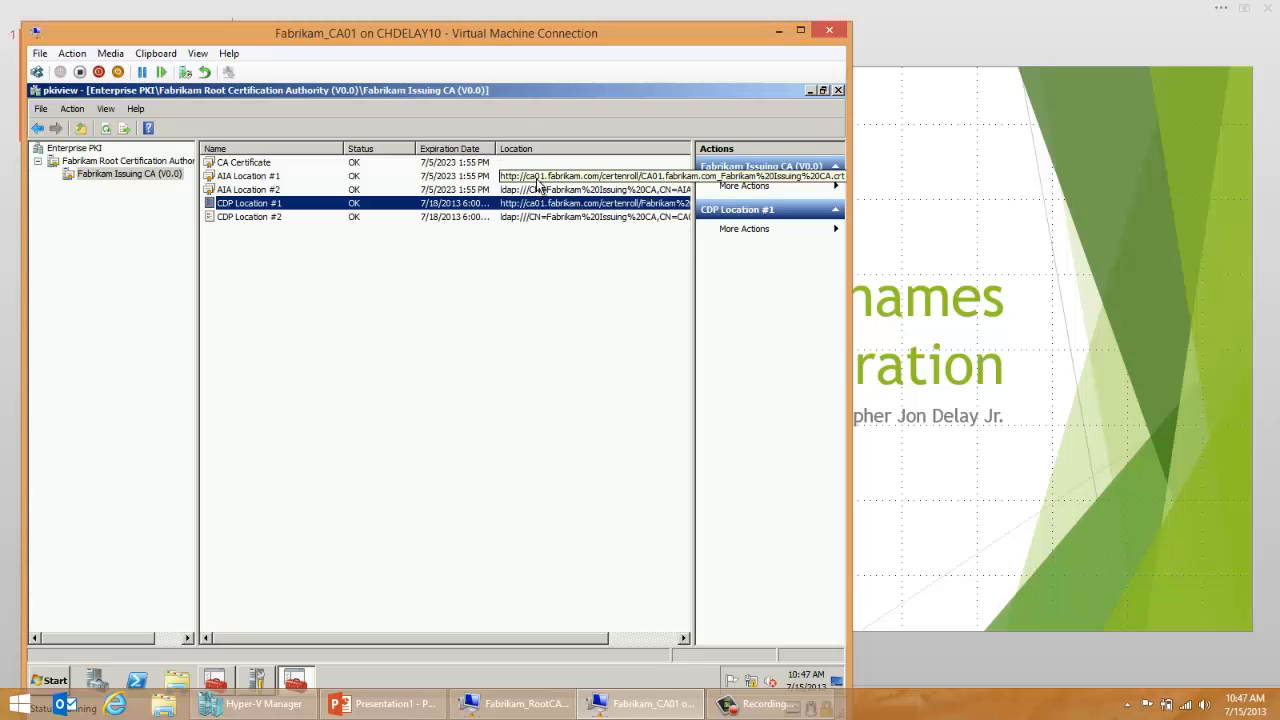
Step: Review the AIA and CDP location URLs of the Fabrikam Issuing CA in the Enterprise PKI view
{"action": "left_click", "coordinate": [538, 184]}
{"action": "left_click", "coordinate": [535, 206]}
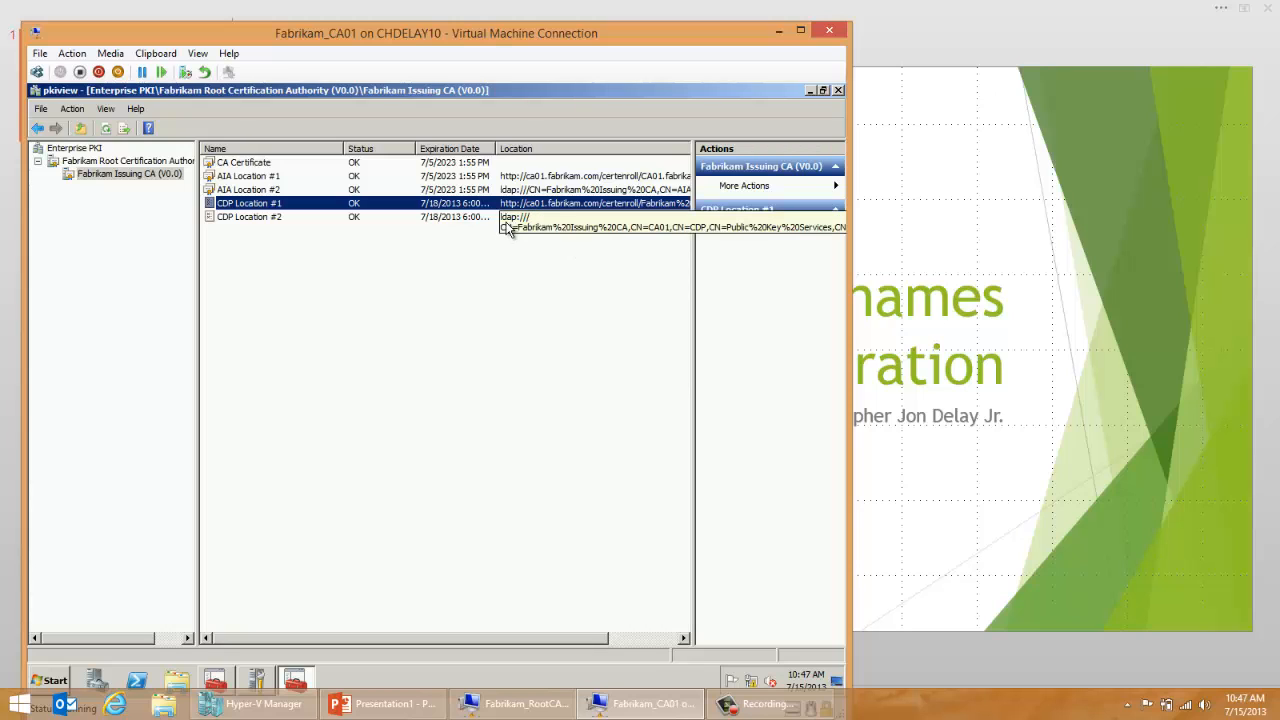
{"action": "left_click_drag", "start_coordinate": [420, 638], "coordinate": [495, 638]}
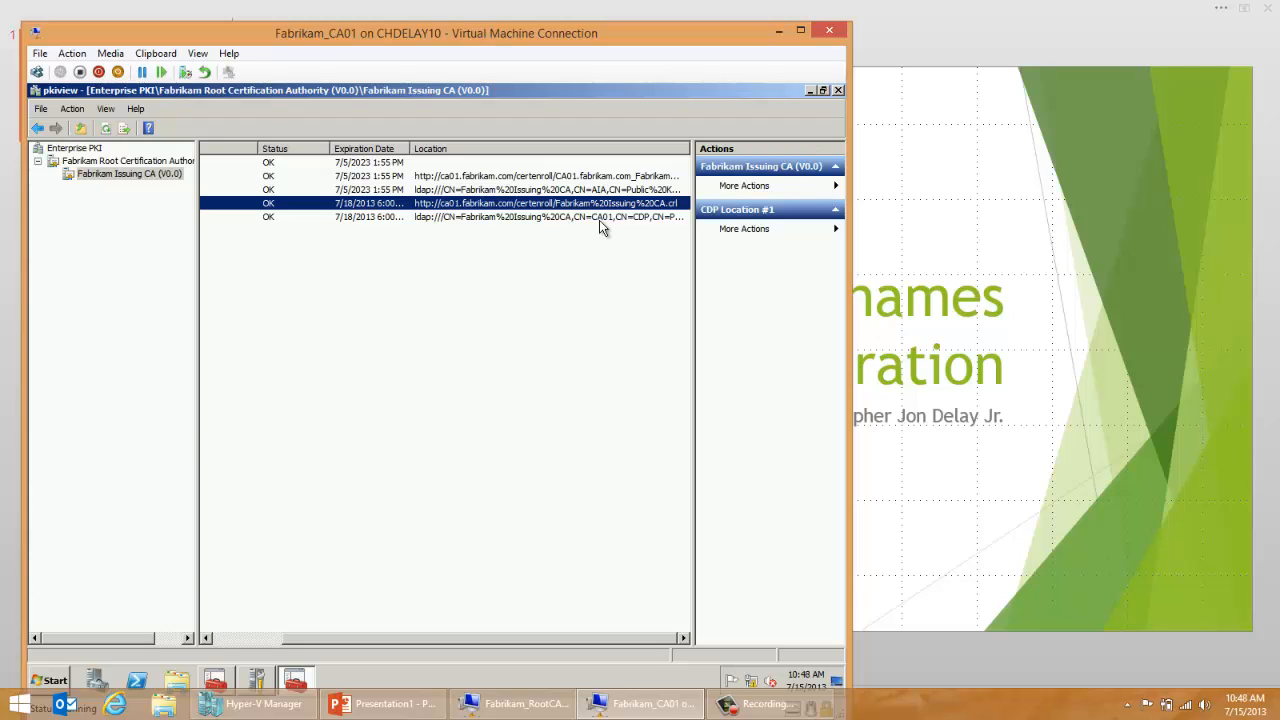
Step: Switch to Hyper-V Manager, connect to the saved virtual machine Fabrikam_New_CA01 and start it
{"action": "left_click", "coordinate": [235, 707]}
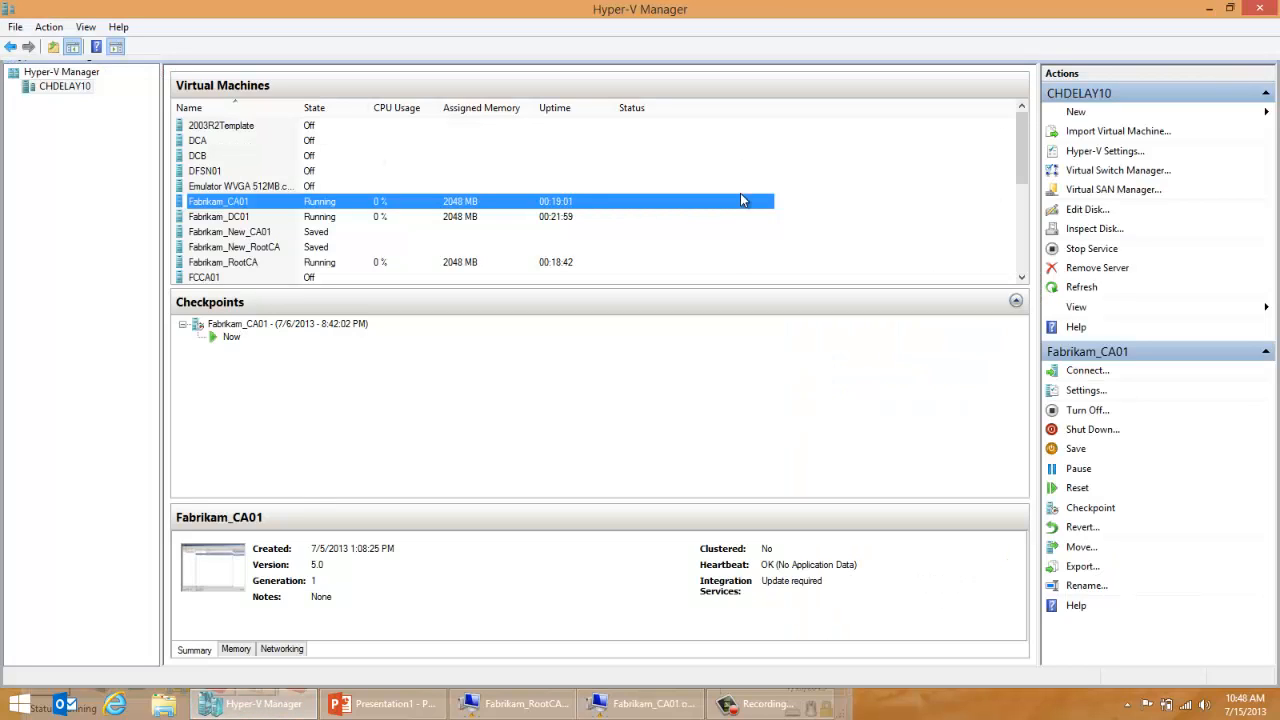
{"action": "double_click", "coordinate": [225, 236]}
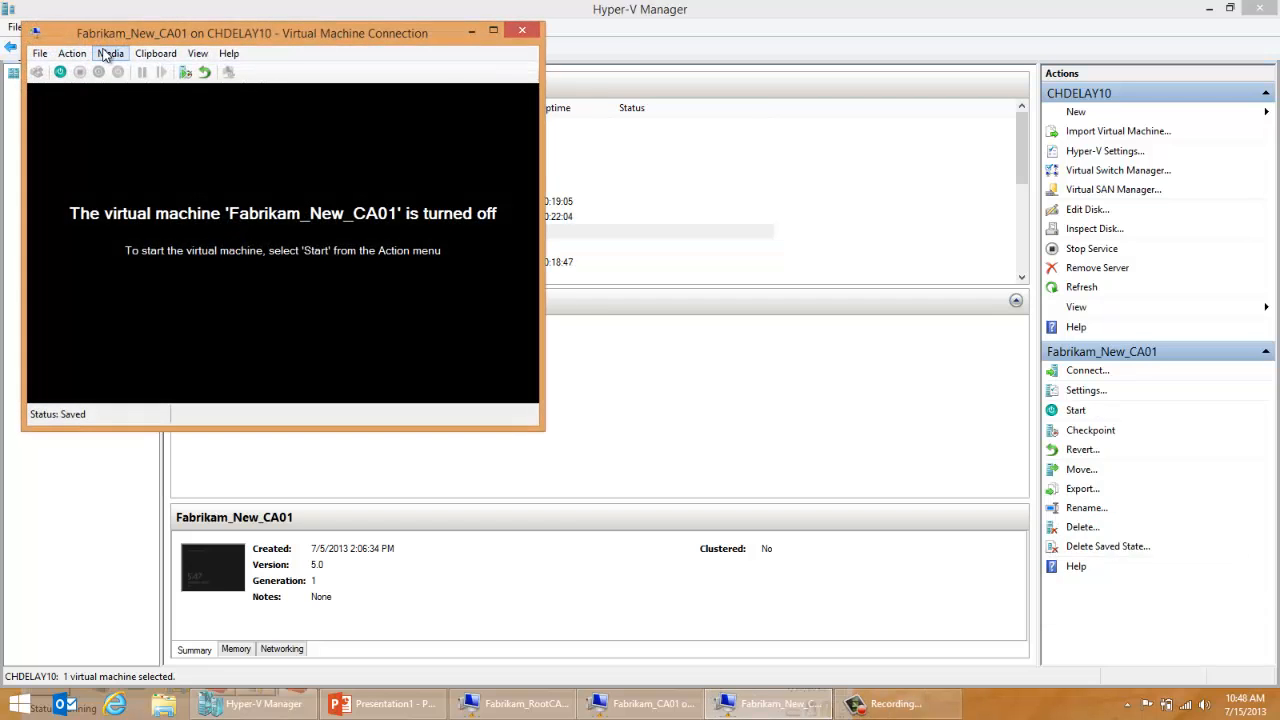
{"action": "left_click", "coordinate": [60, 73]}
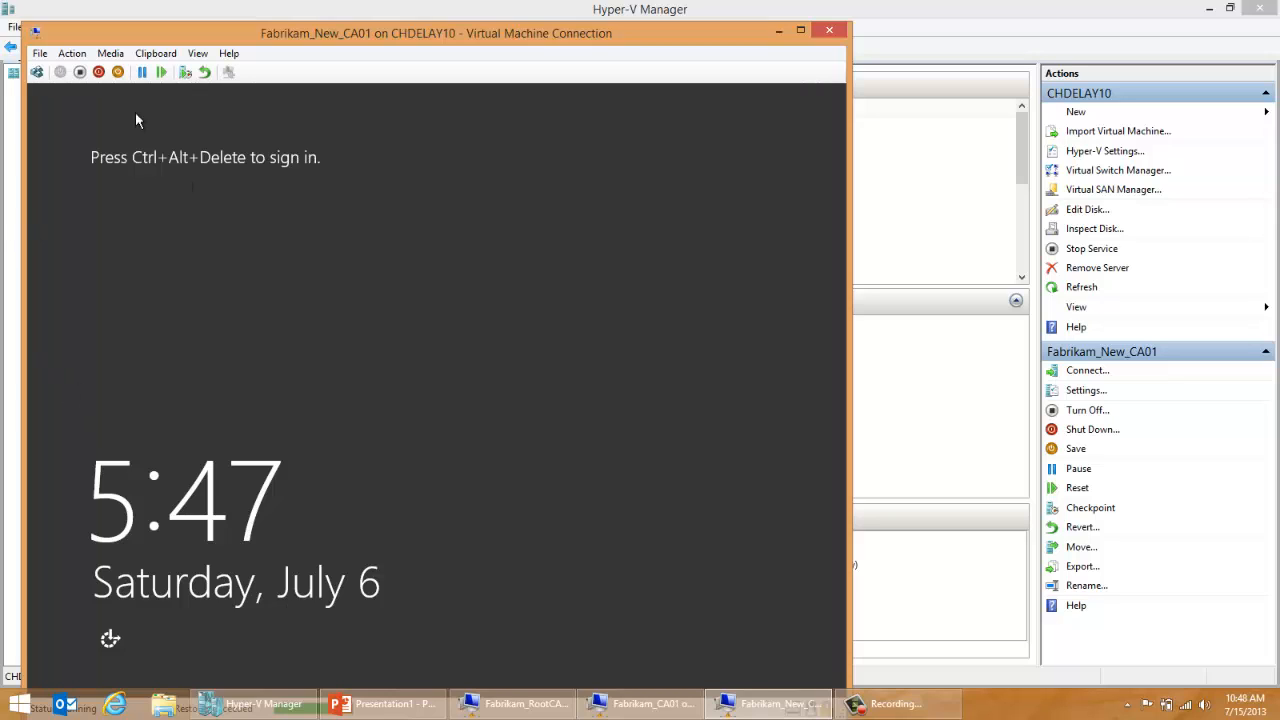
Step: Sign in to the Fabrikam_New_CA01 virtual machine as Administrator with the account password
{"action": "left_click", "coordinate": [36, 72]}
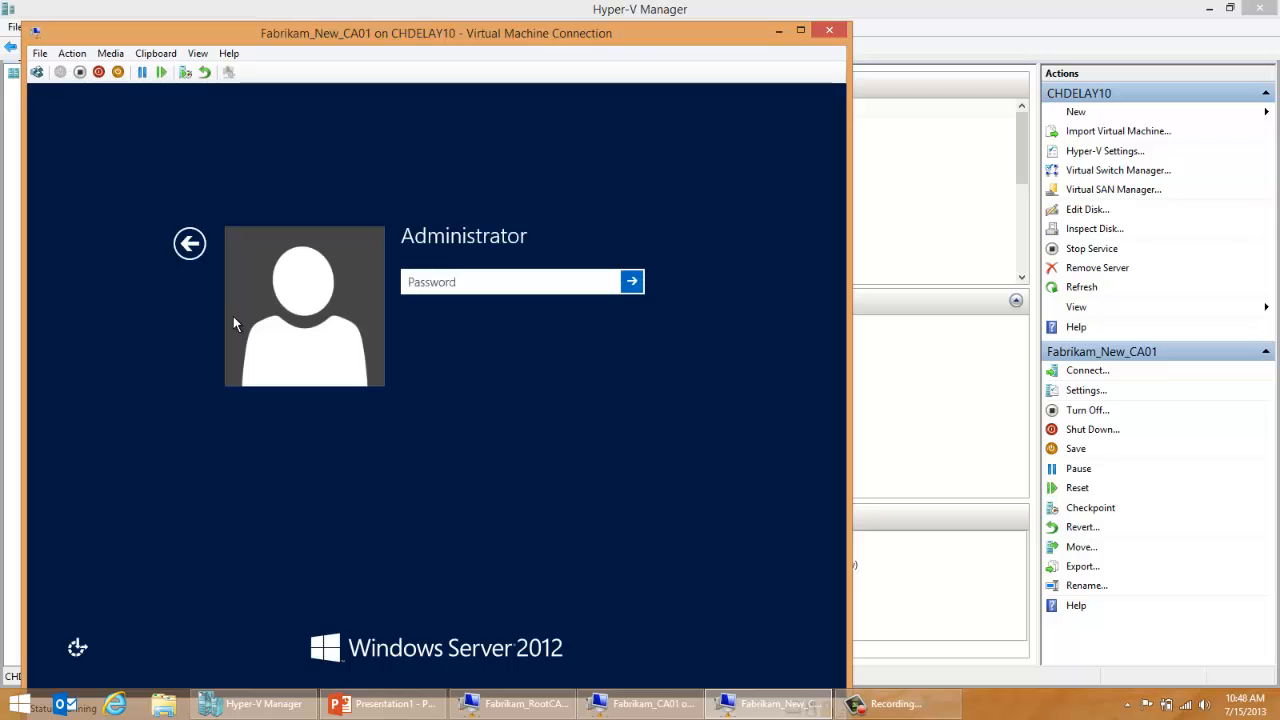
{"action": "type", "text": "••"}
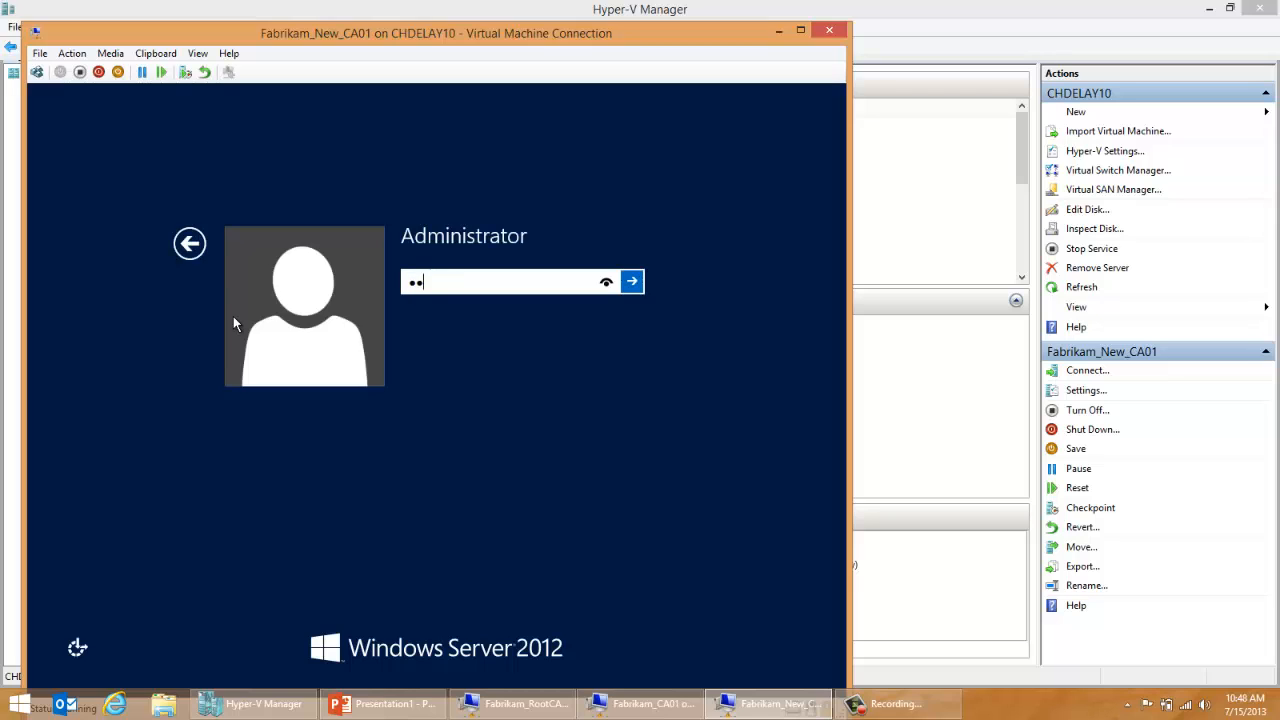
{"action": "type", "text": "•••••••"}
{"action": "key", "text": "Return"}
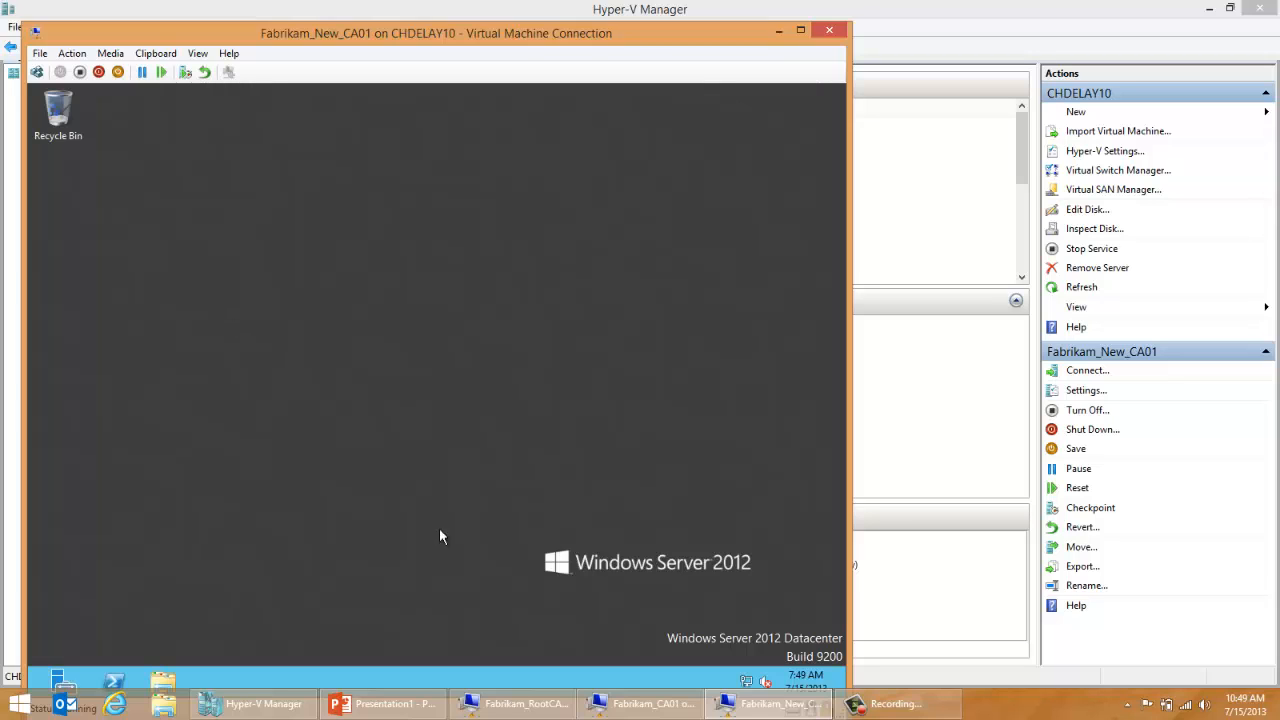
Step: Return to the Fabrikam_CA01 virtual machine and examine the LDAP and HTTP CDP locations of the issuing CA
{"action": "left_click", "coordinate": [596, 706]}
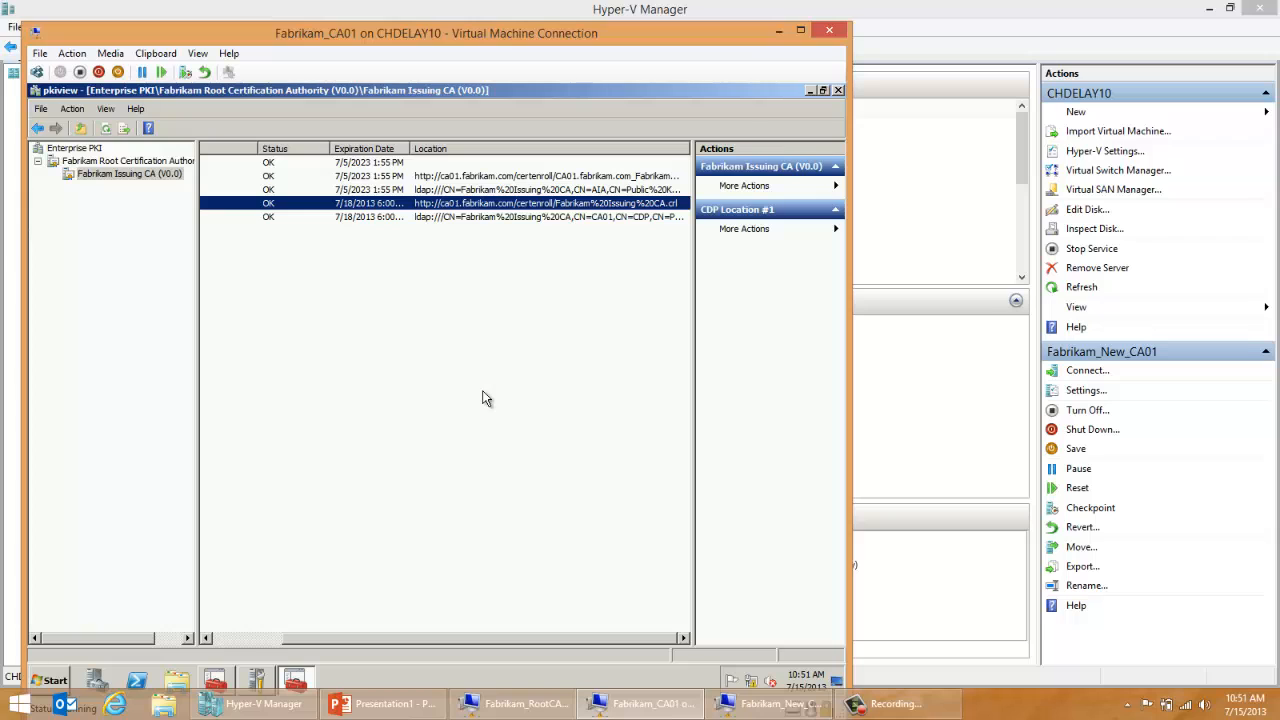
{"action": "left_click", "coordinate": [741, 705]}
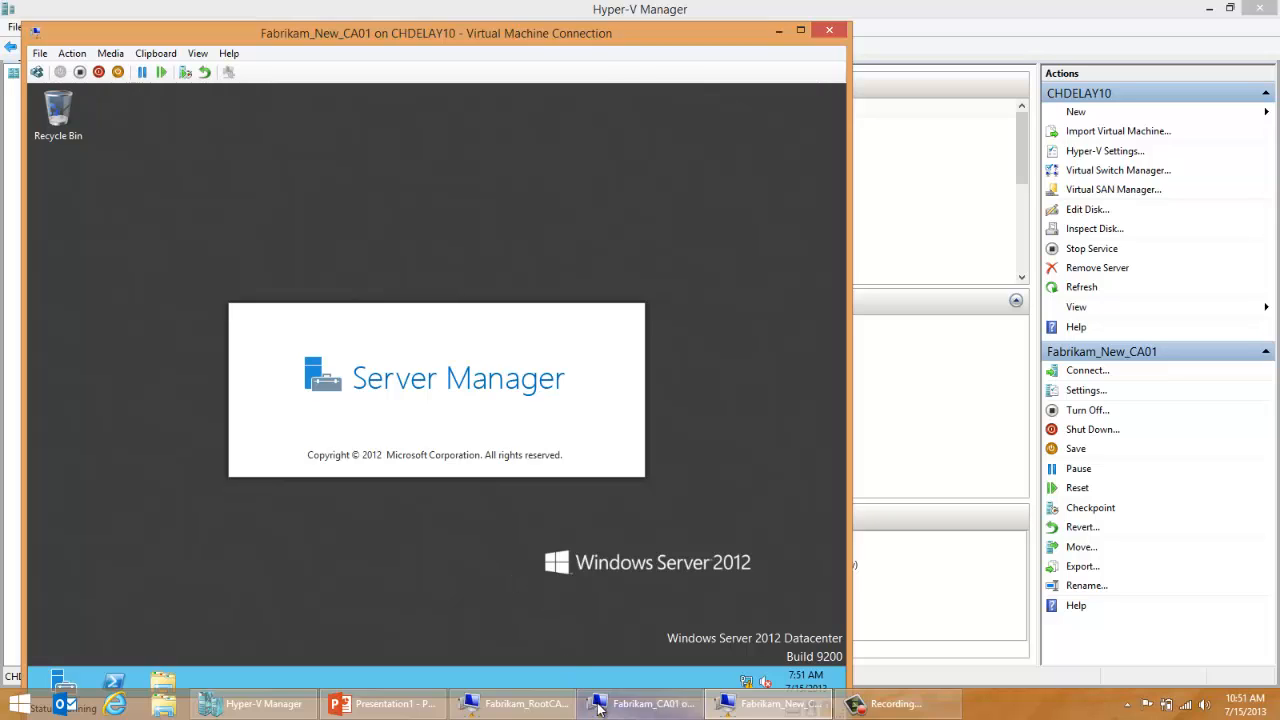
{"action": "mouse_move", "coordinate": [600, 710]}
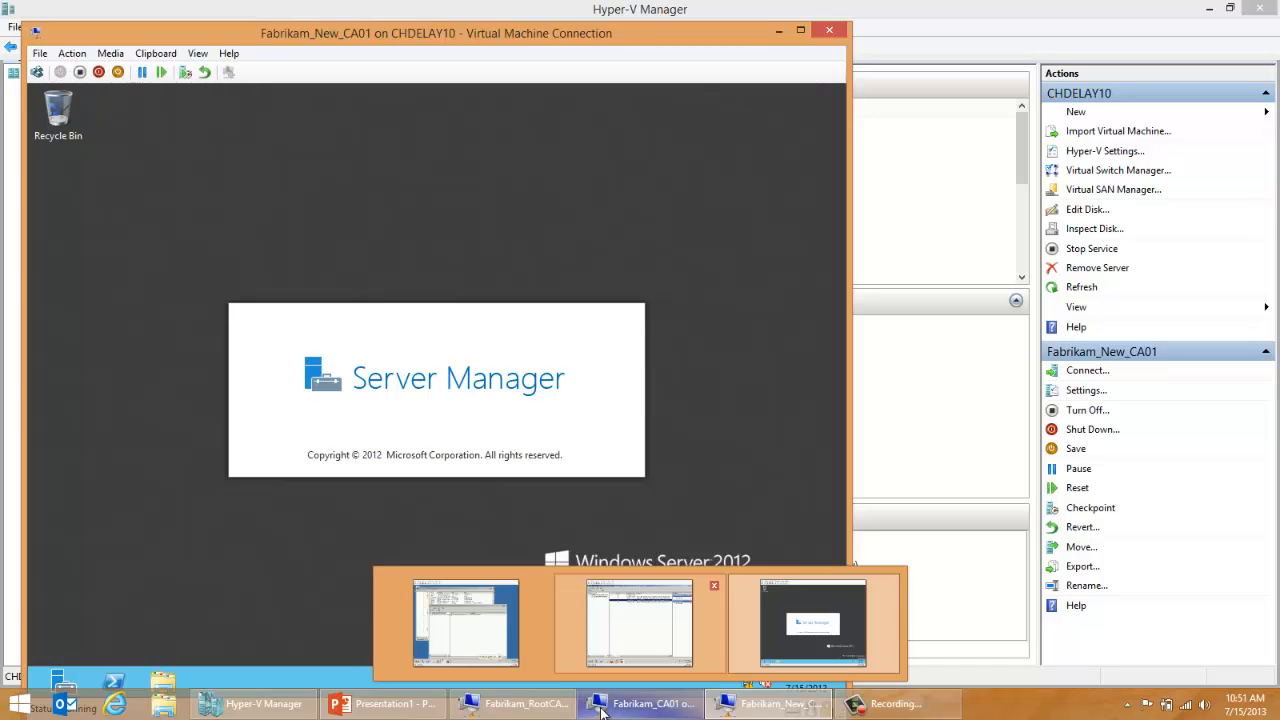
{"action": "left_click", "coordinate": [600, 710]}
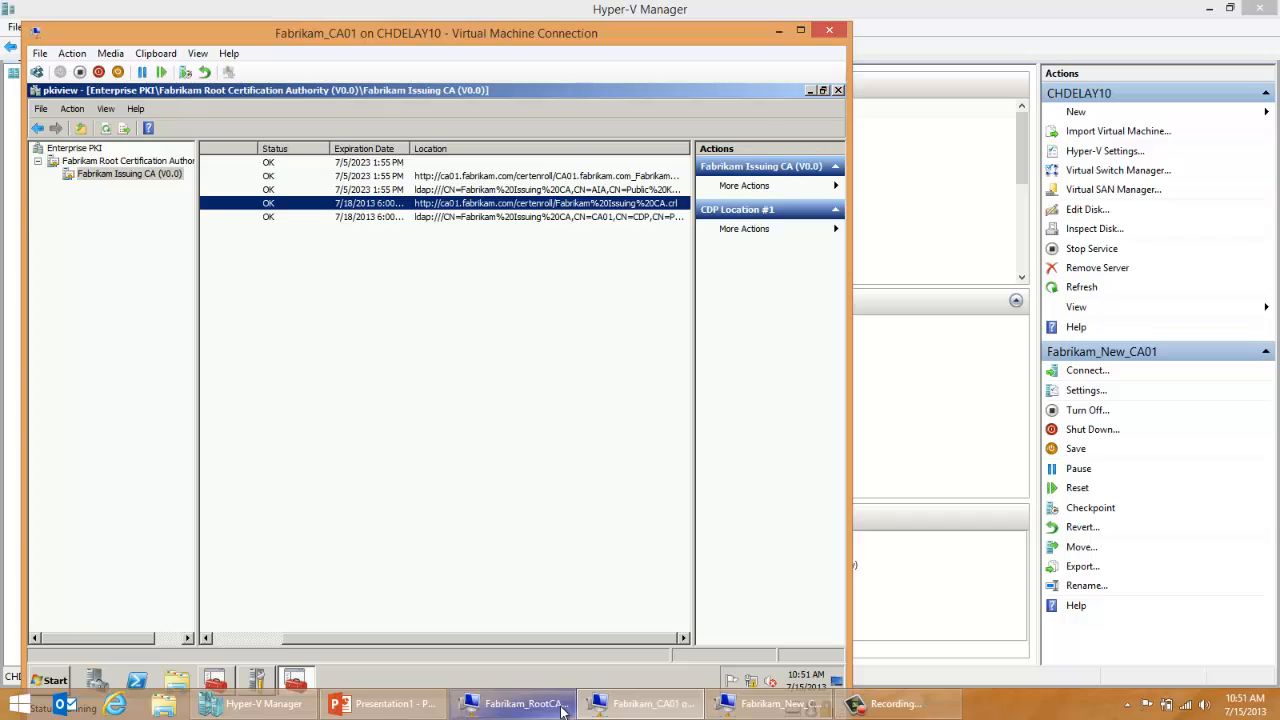
{"action": "left_click", "coordinate": [440, 218]}
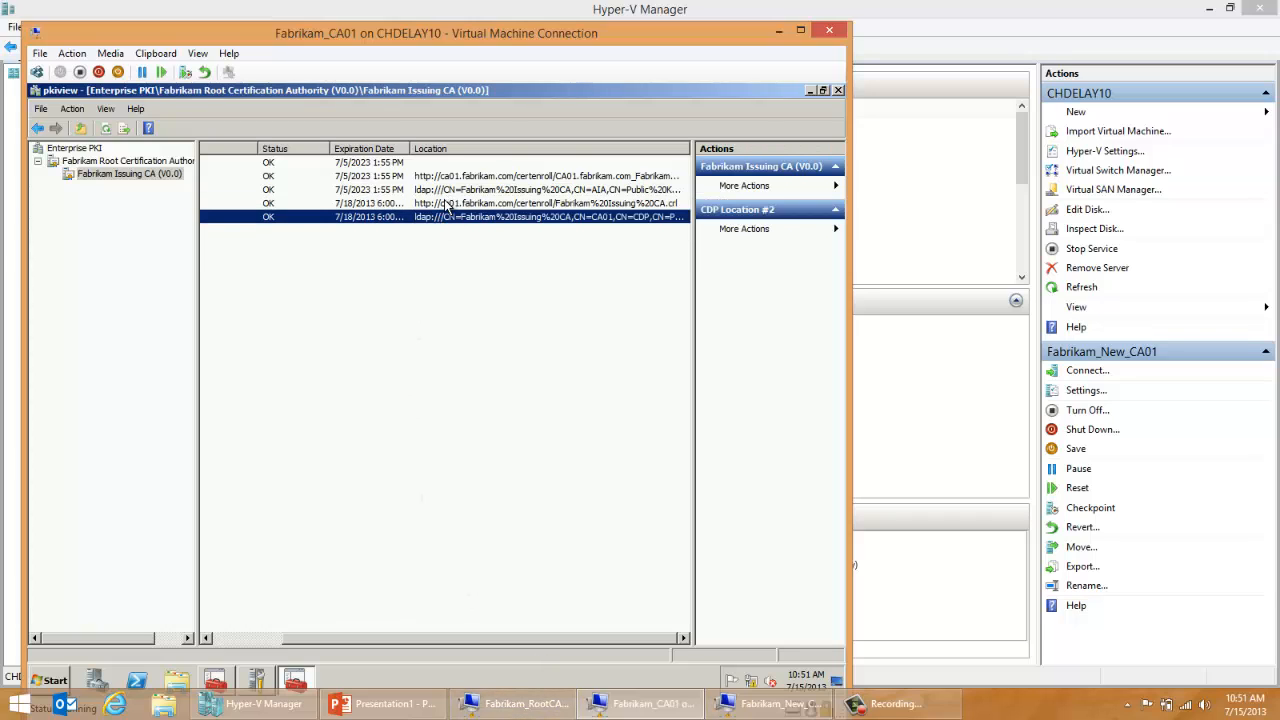
{"action": "left_click", "coordinate": [449, 205]}
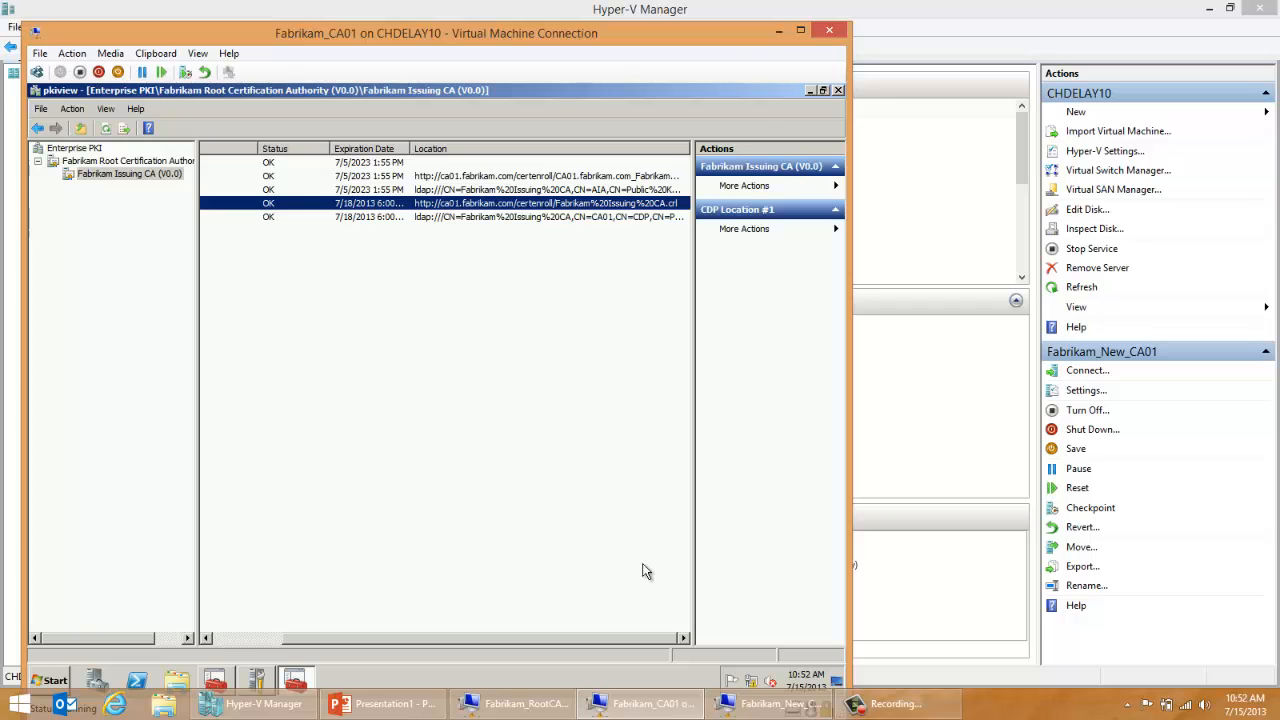
Step: On Fabrikam_New_CA01, open the local server's computer name settings in Server Manager and set the computer name to notCA01
{"action": "left_click", "coordinate": [742, 706]}
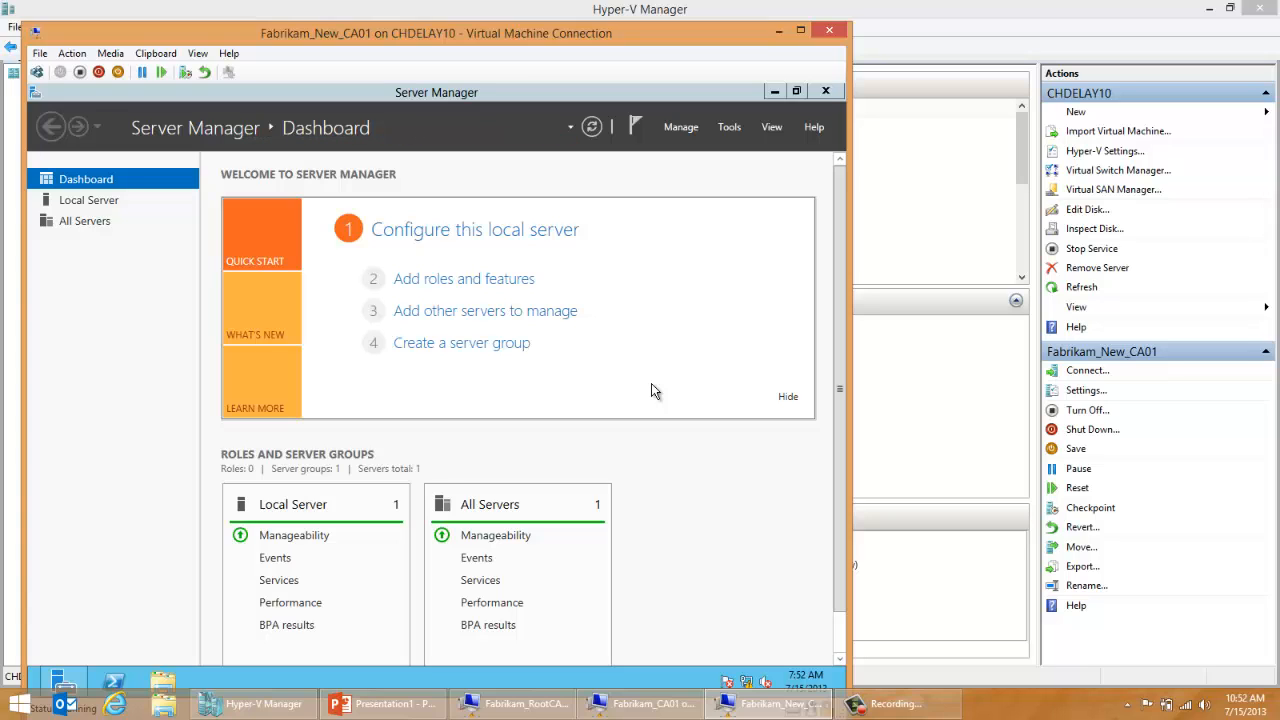
{"action": "left_click", "coordinate": [540, 234]}
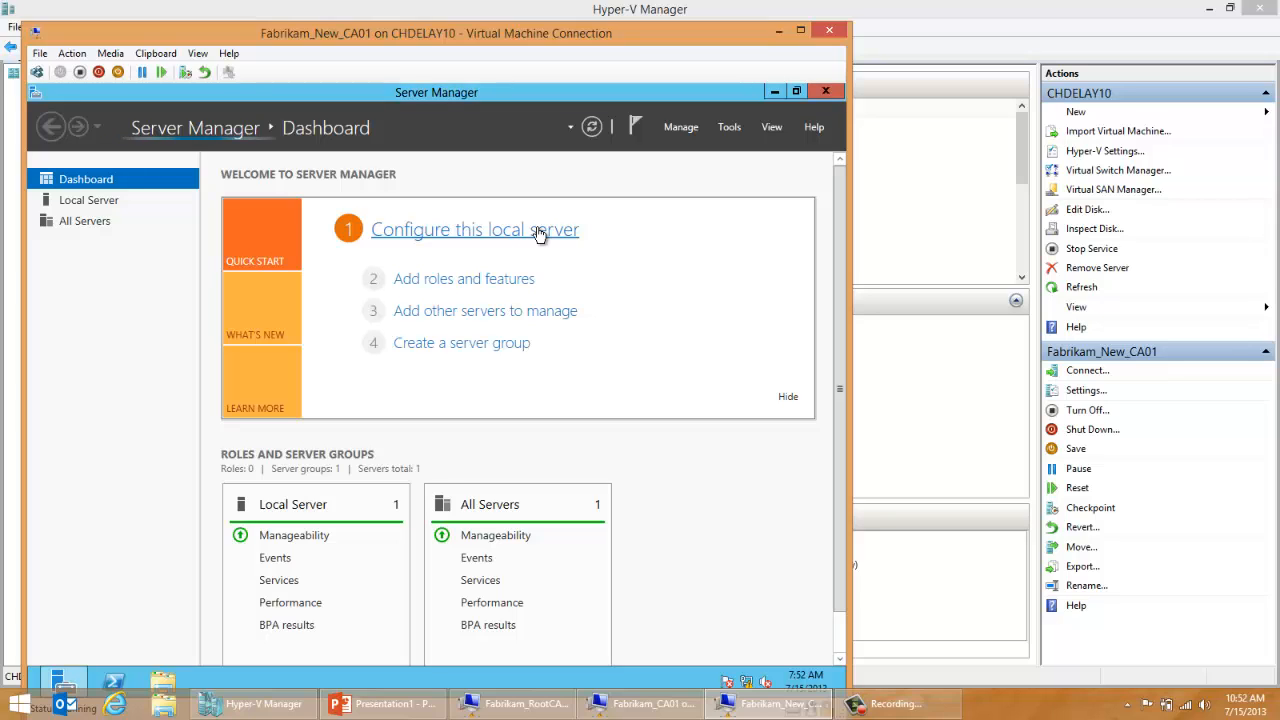
{"action": "left_click", "coordinate": [537, 232]}
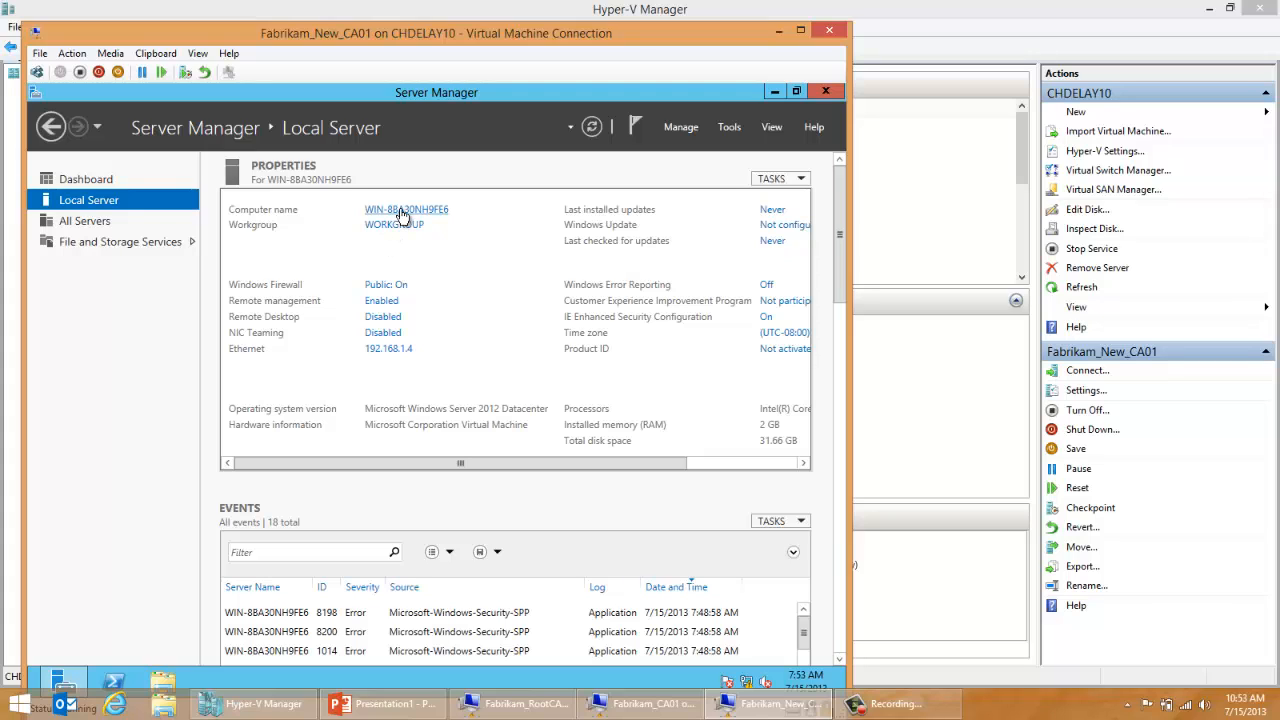
{"action": "left_click", "coordinate": [401, 212]}
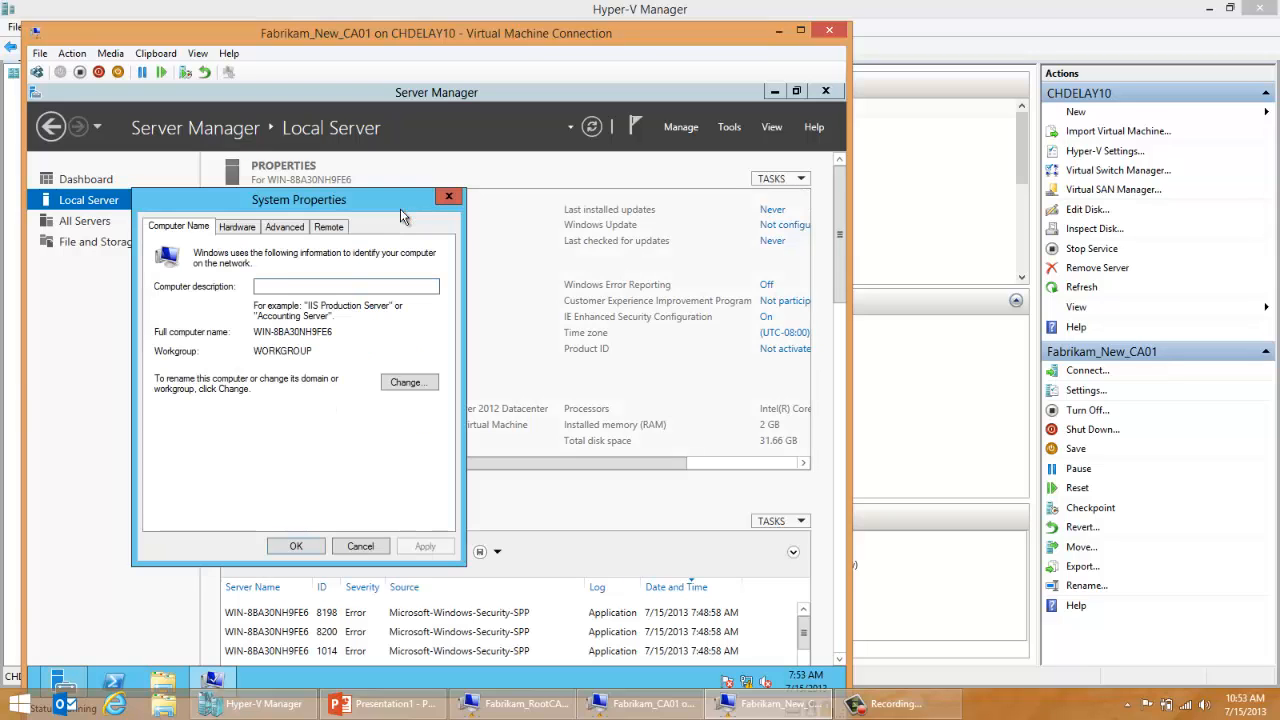
{"action": "left_click", "coordinate": [412, 384]}
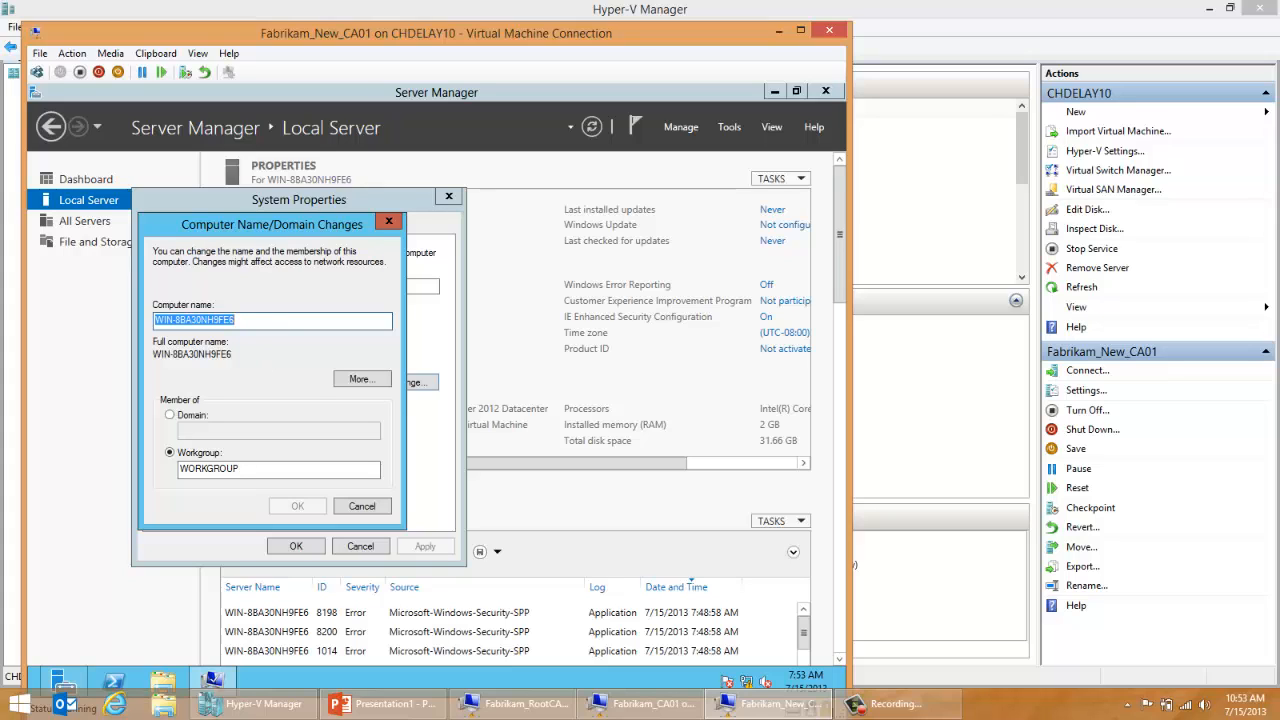
{"action": "type", "text": "notCA0"}
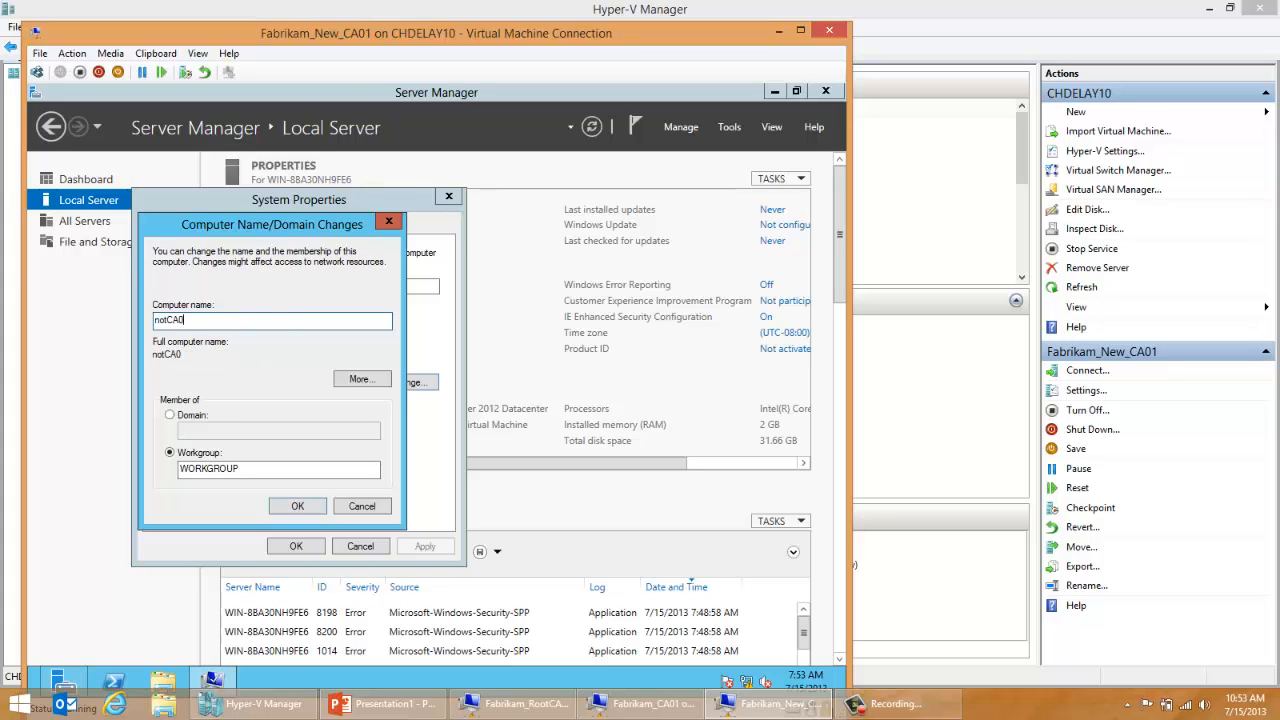
{"action": "type", "text": "1"}
Step: Make the server a member of the fabrikam.com domain and submit the name and domain changes
{"action": "left_click", "coordinate": [190, 416]}
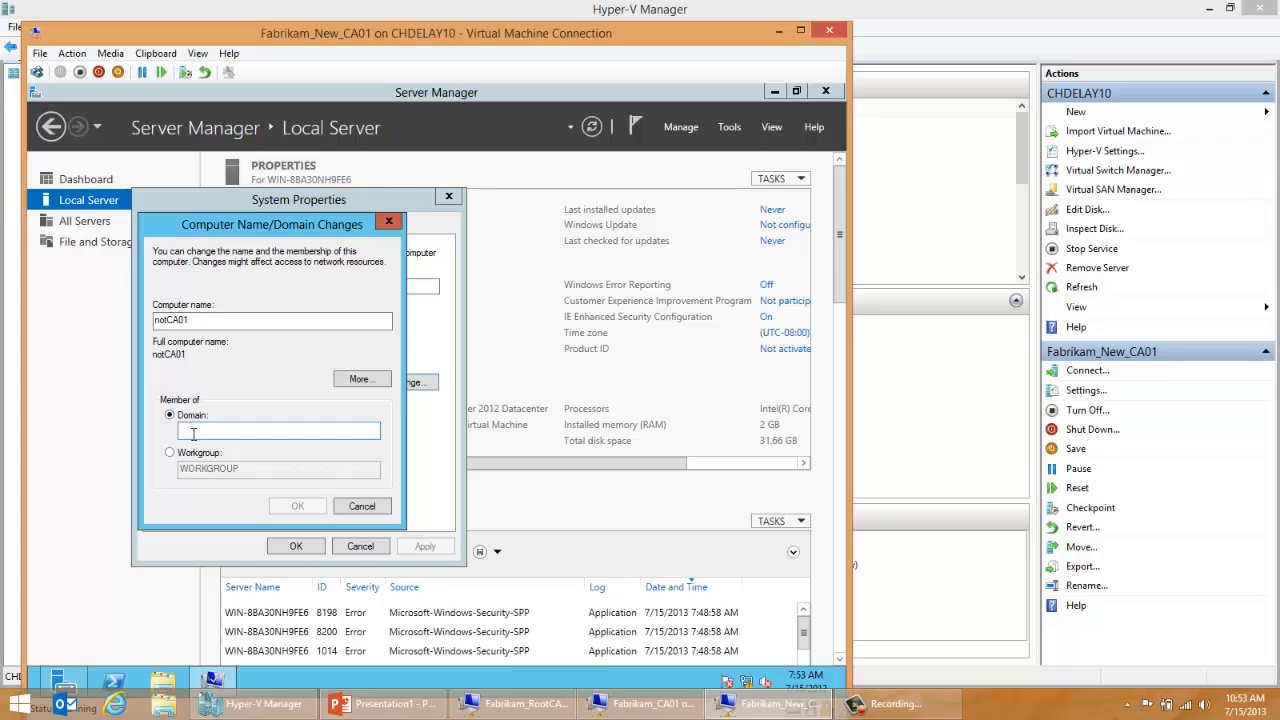
{"action": "left_click", "coordinate": [193, 433]}
{"action": "type", "text": "fab"}
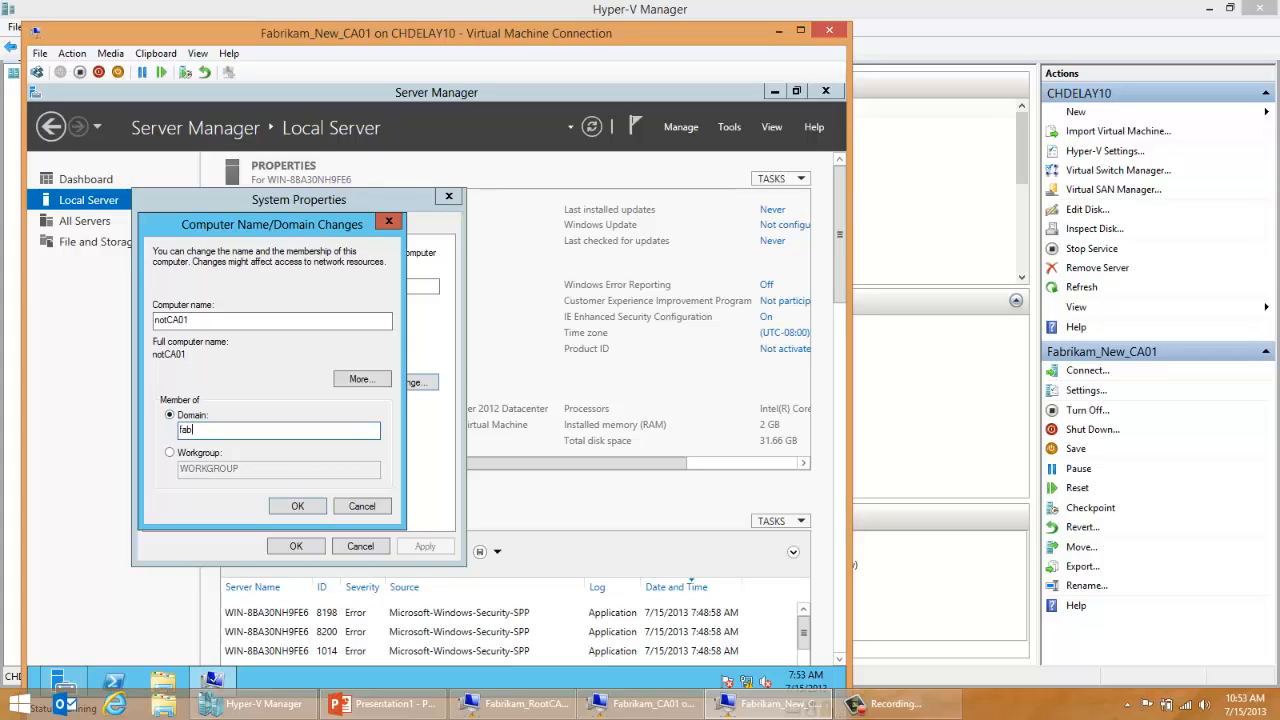
{"action": "type", "text": "rikam.com"}
{"action": "left_click", "coordinate": [283, 508]}
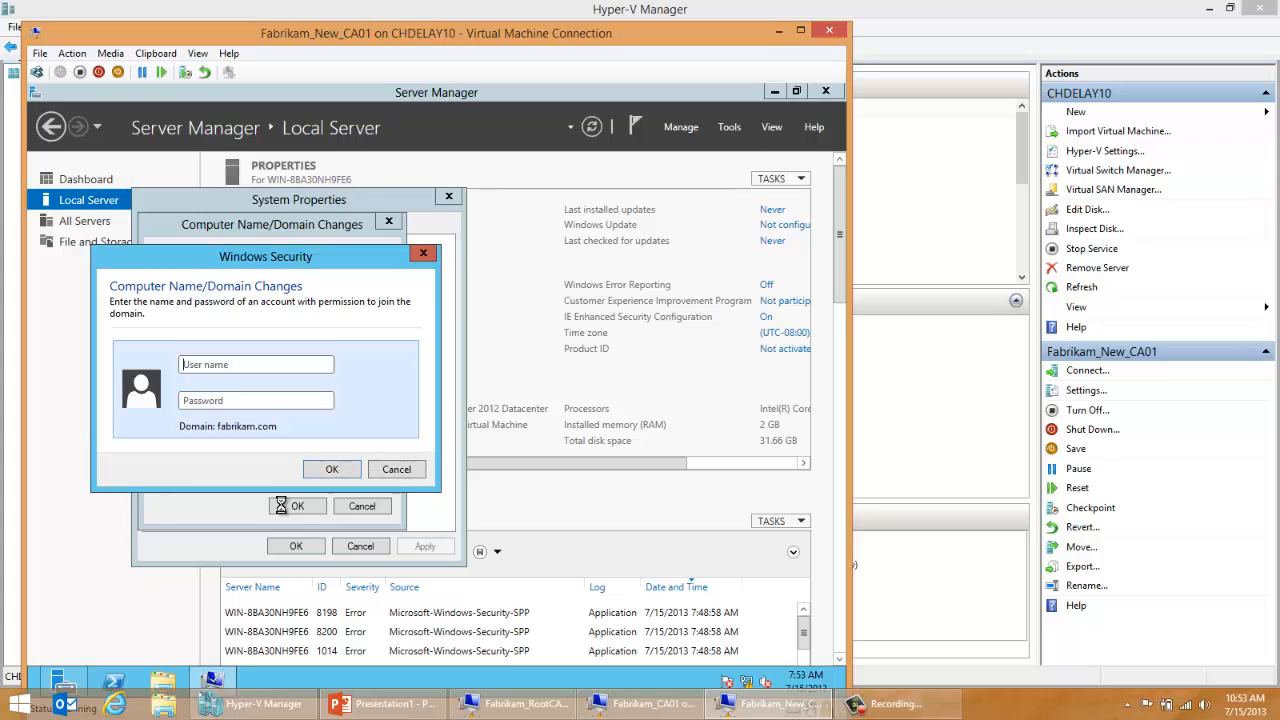
Step: Authorize the domain join with the user name administrator and the account password
{"action": "type", "text": "administrator"}
{"action": "key", "text": "Tab"}
{"action": "type", "text": "•••"}
{"action": "key", "text": "BackSpace"}
{"action": "key", "text": "BackSpace"}
{"action": "key", "text": "BackSpace"}
{"action": "type", "text": "••••••"}
{"action": "key", "text": "Return"}
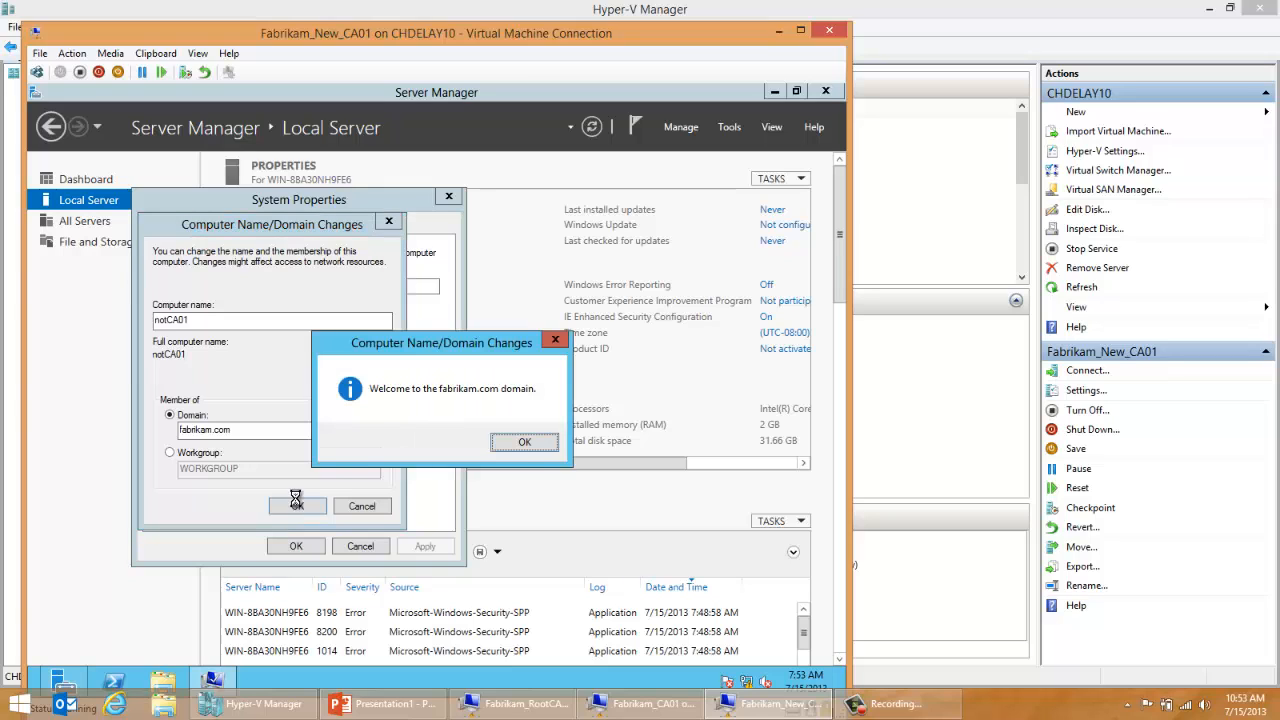
Step: Acknowledge the domain join messages, close the system properties and restart the server immediately
{"action": "left_click", "coordinate": [534, 448]}
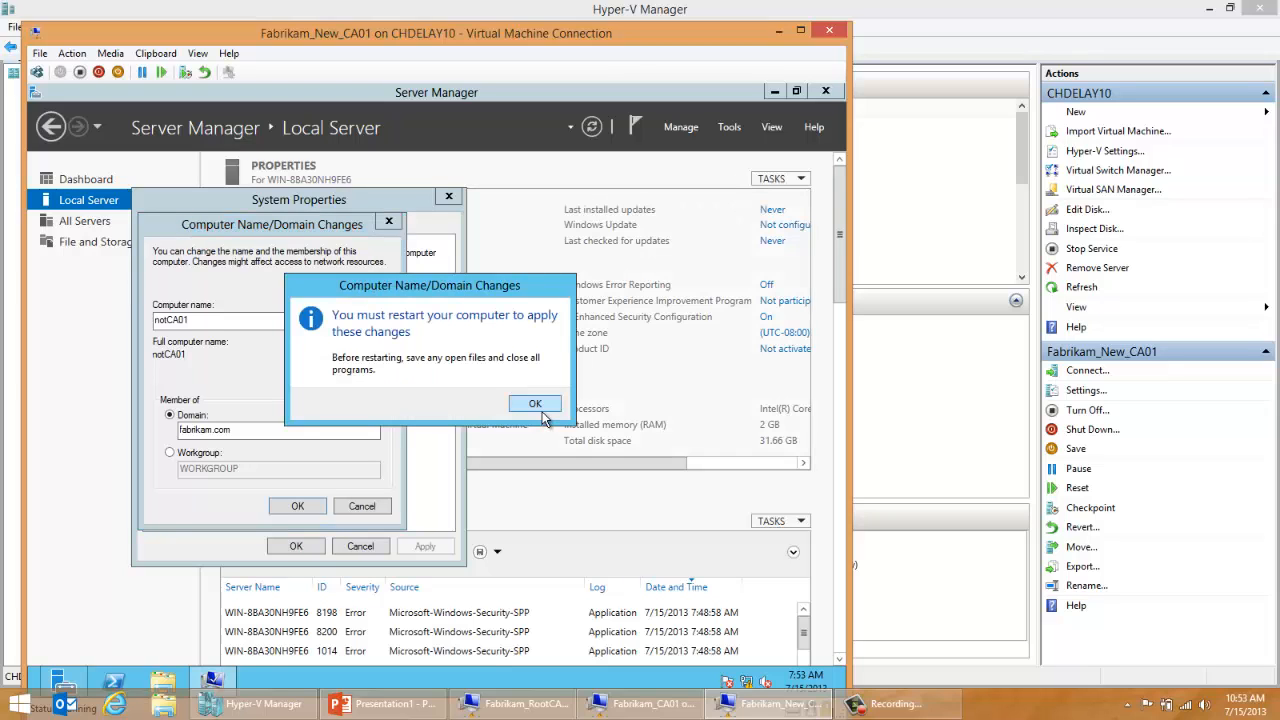
{"action": "left_click", "coordinate": [534, 403]}
{"action": "left_click", "coordinate": [294, 546]}
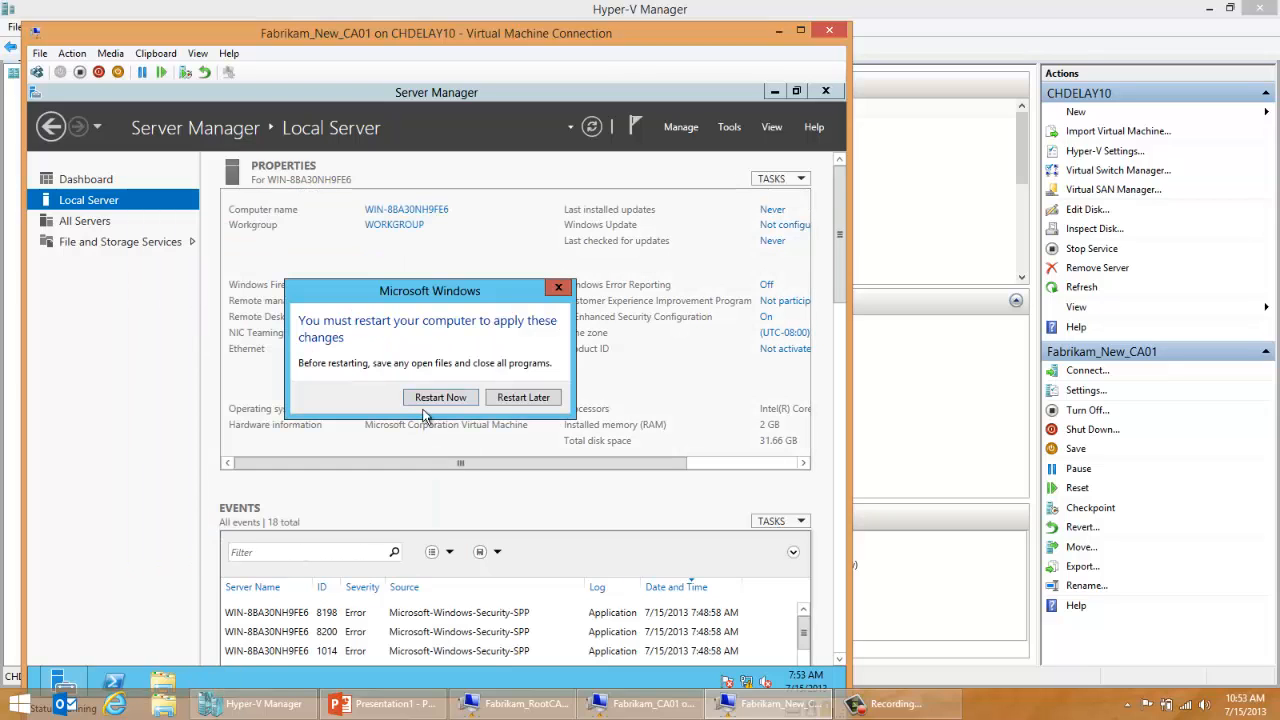
{"action": "left_click", "coordinate": [440, 398]}
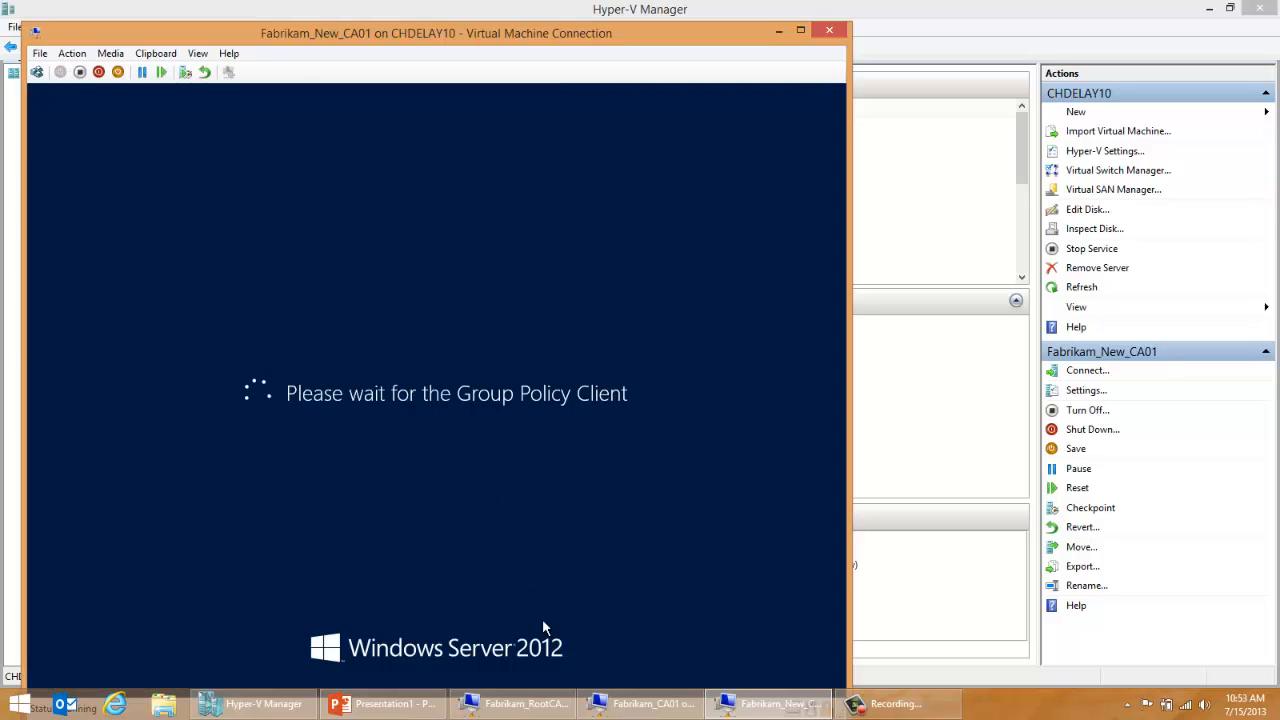
Step: On the Fabrikam_CA01 virtual machine, create a folder named Backup on Local Disk (C:) and open it
{"action": "left_click", "coordinate": [648, 703]}
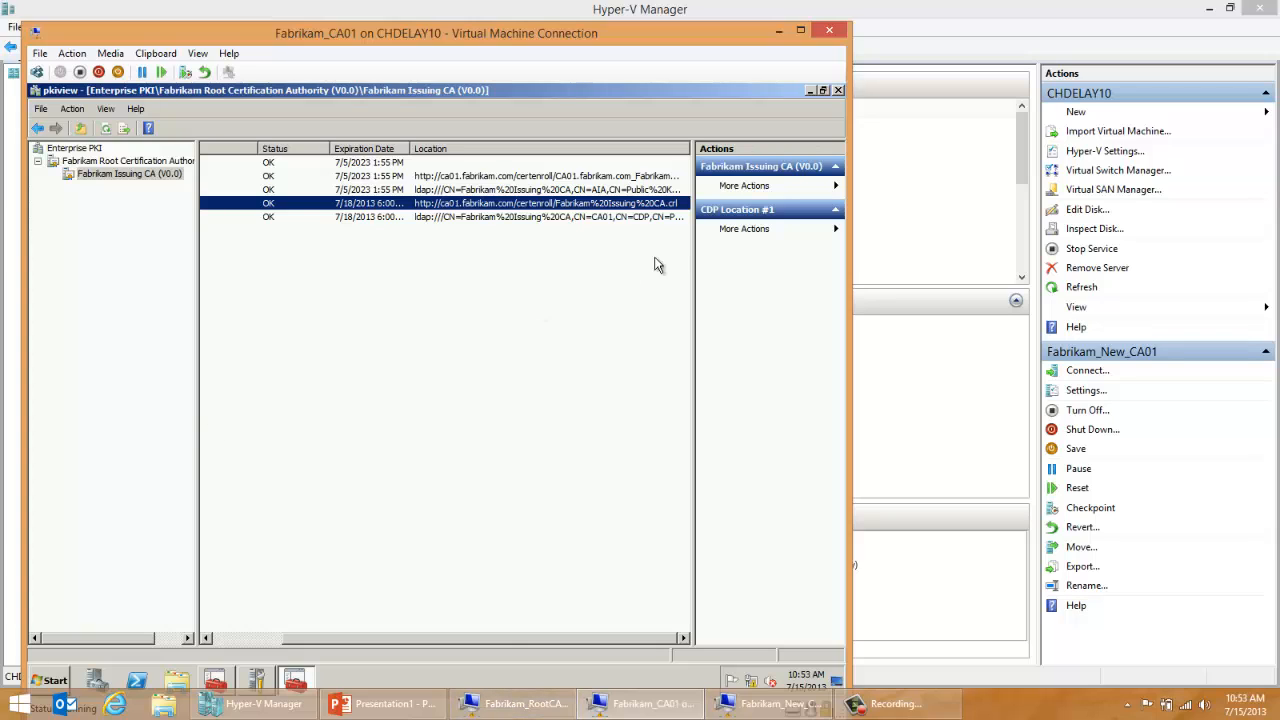
{"action": "left_click", "coordinate": [172, 680]}
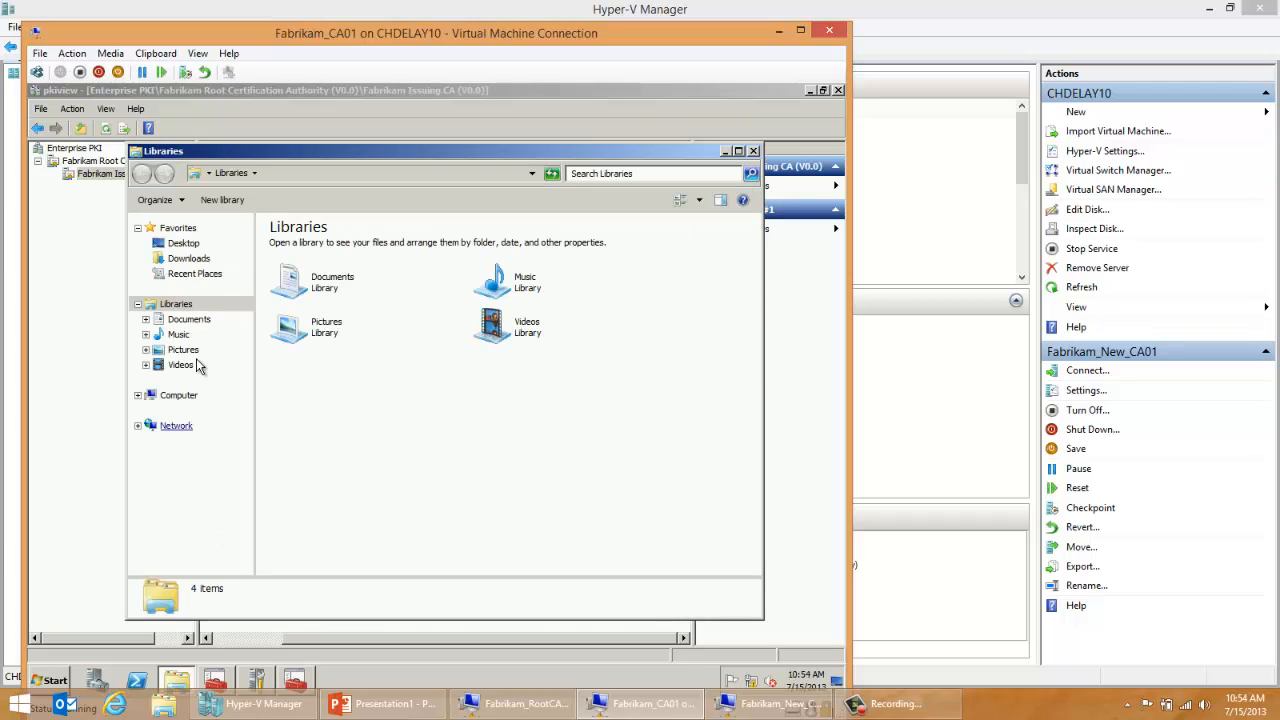
{"action": "left_click", "coordinate": [178, 395]}
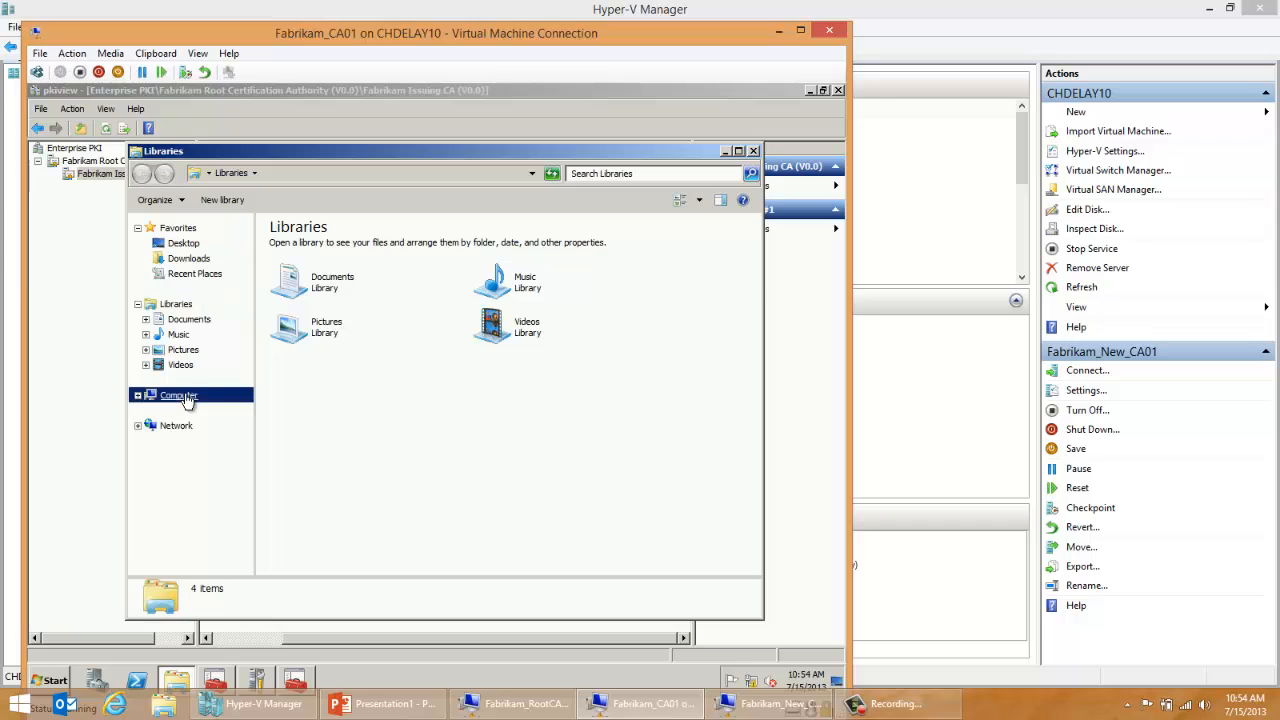
{"action": "double_click", "coordinate": [368, 258]}
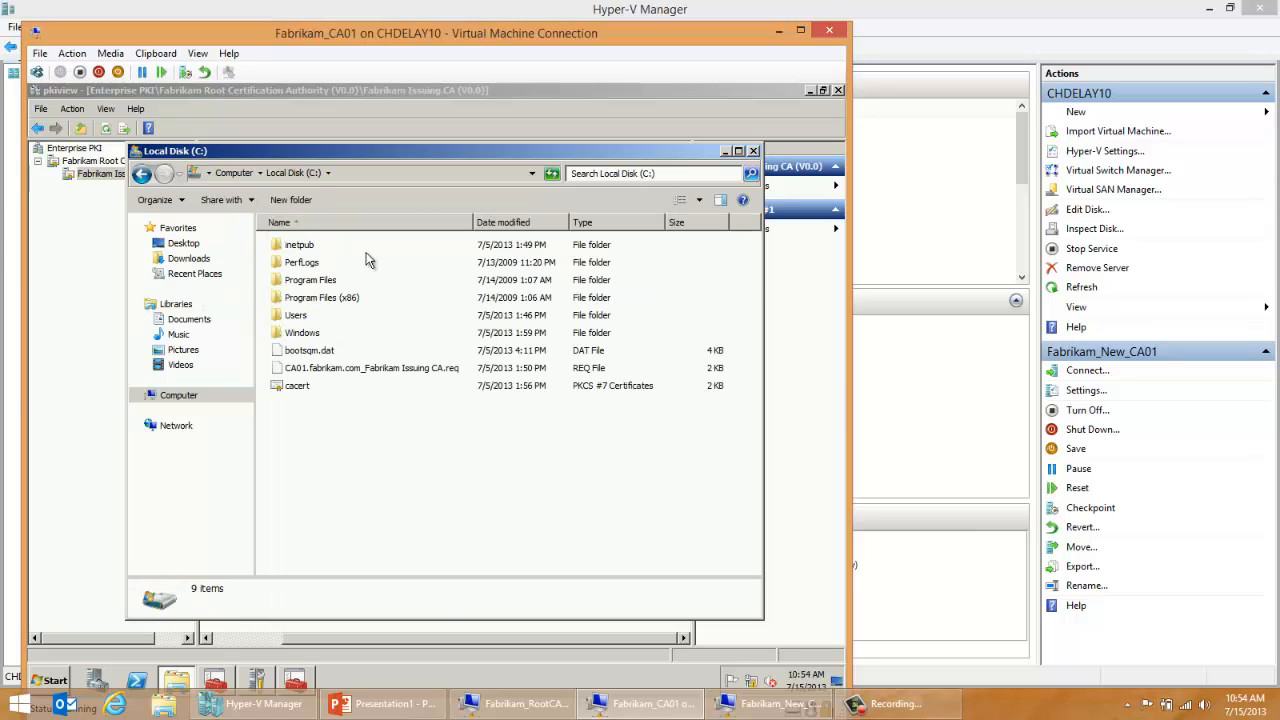
{"action": "right_click", "coordinate": [365, 449]}
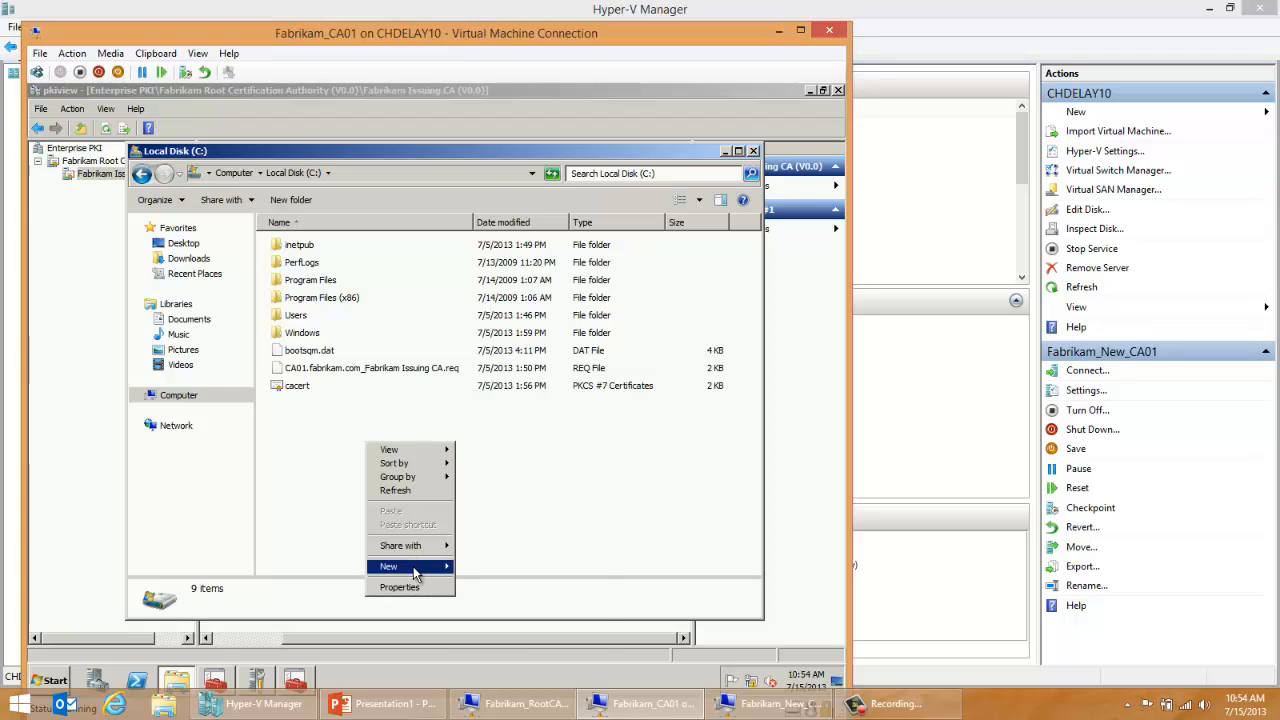
{"action": "mouse_move", "coordinate": [413, 572]}
{"action": "left_click", "coordinate": [475, 570]}
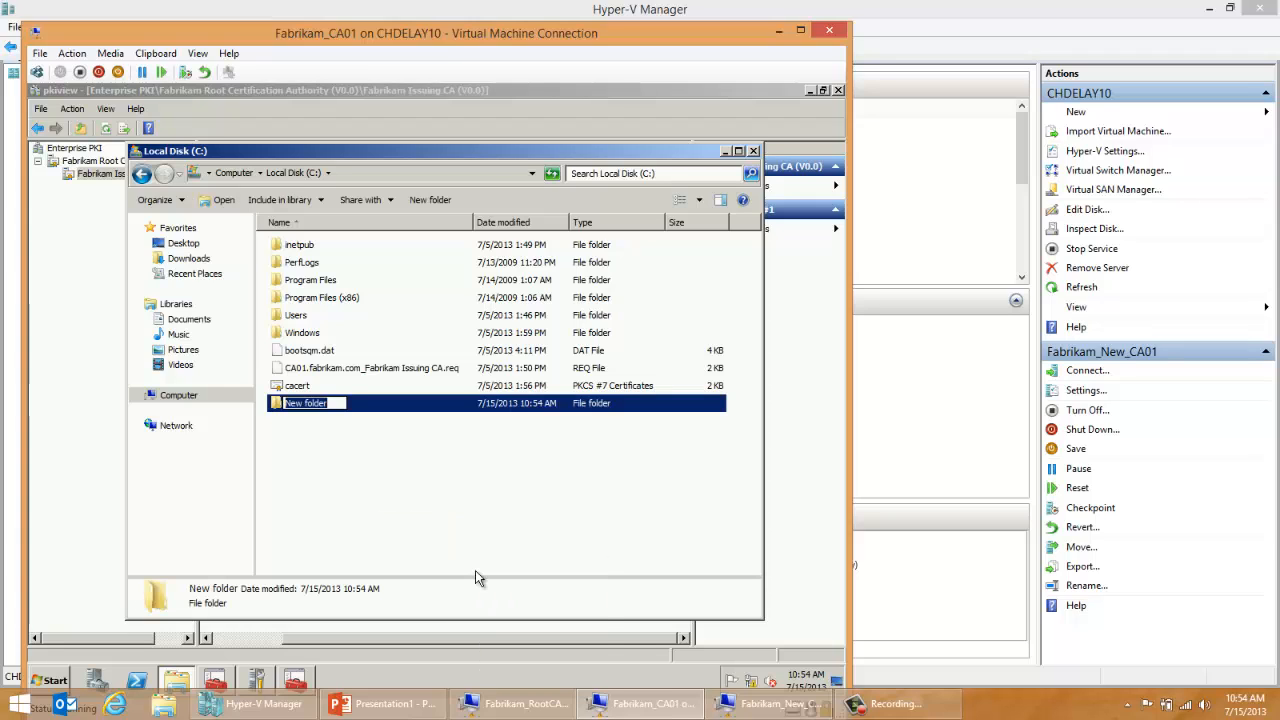
{"action": "type", "text": "Backup"}
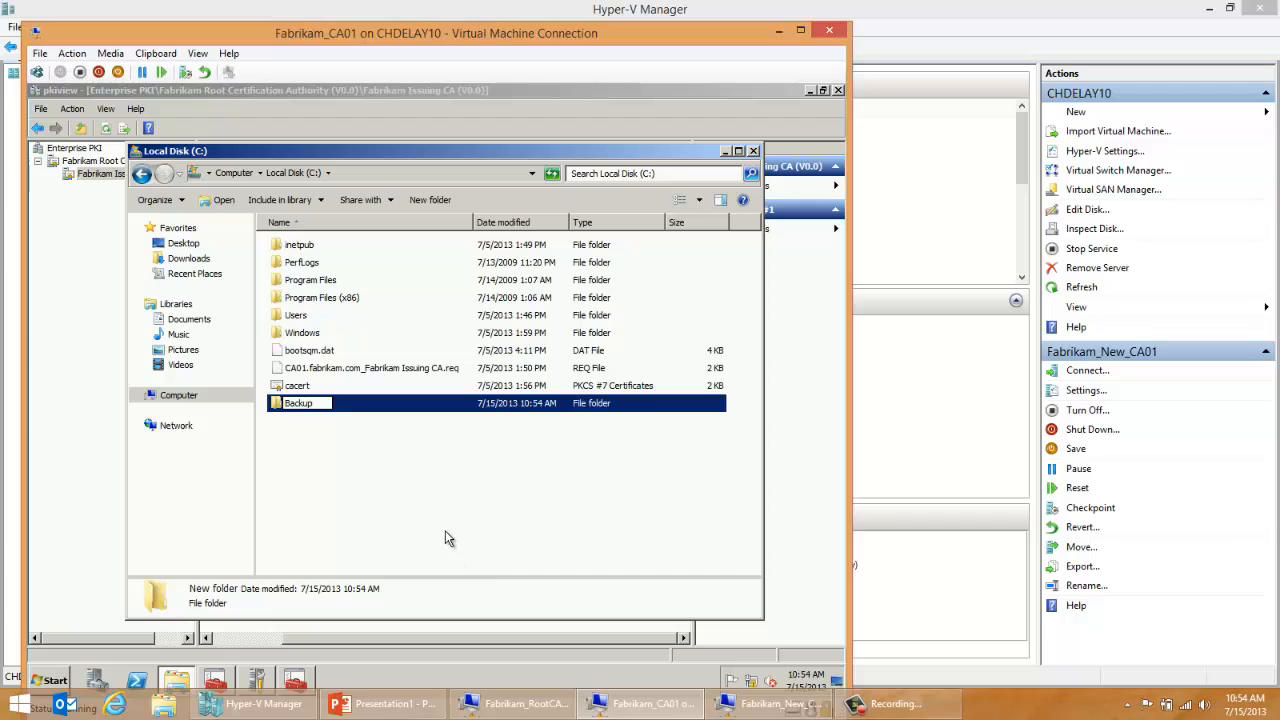
{"action": "left_click", "coordinate": [424, 526]}
{"action": "double_click", "coordinate": [310, 403]}
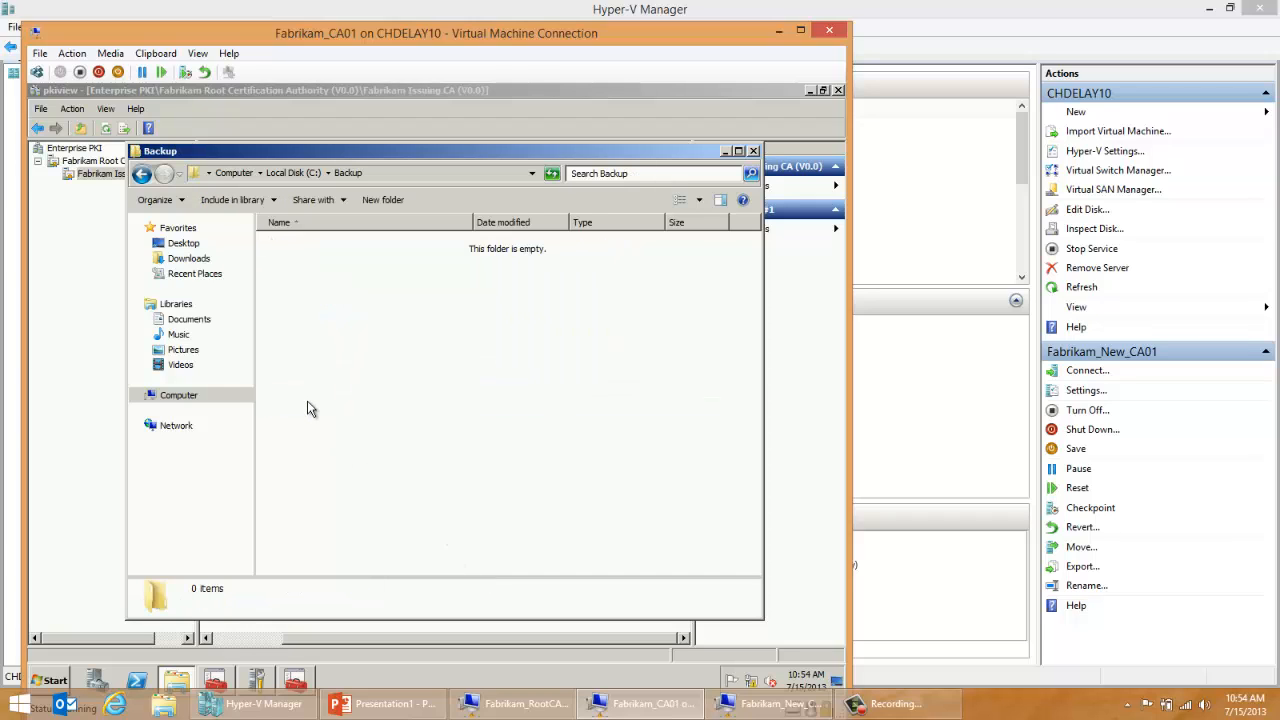
Step: Create a folder named CABackup inside the Backup folder
{"action": "right_click", "coordinate": [309, 408]}
{"action": "mouse_move", "coordinate": [370, 568]}
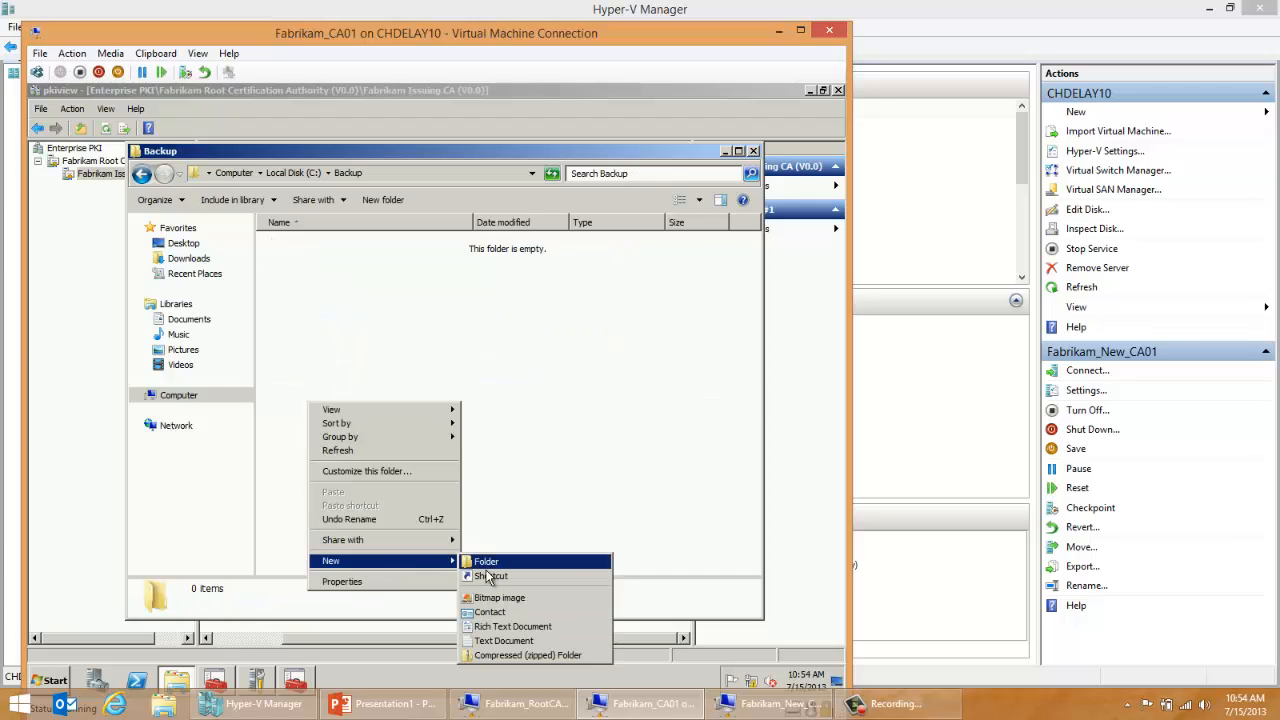
{"action": "left_click", "coordinate": [487, 565]}
{"action": "type", "text": "C"}
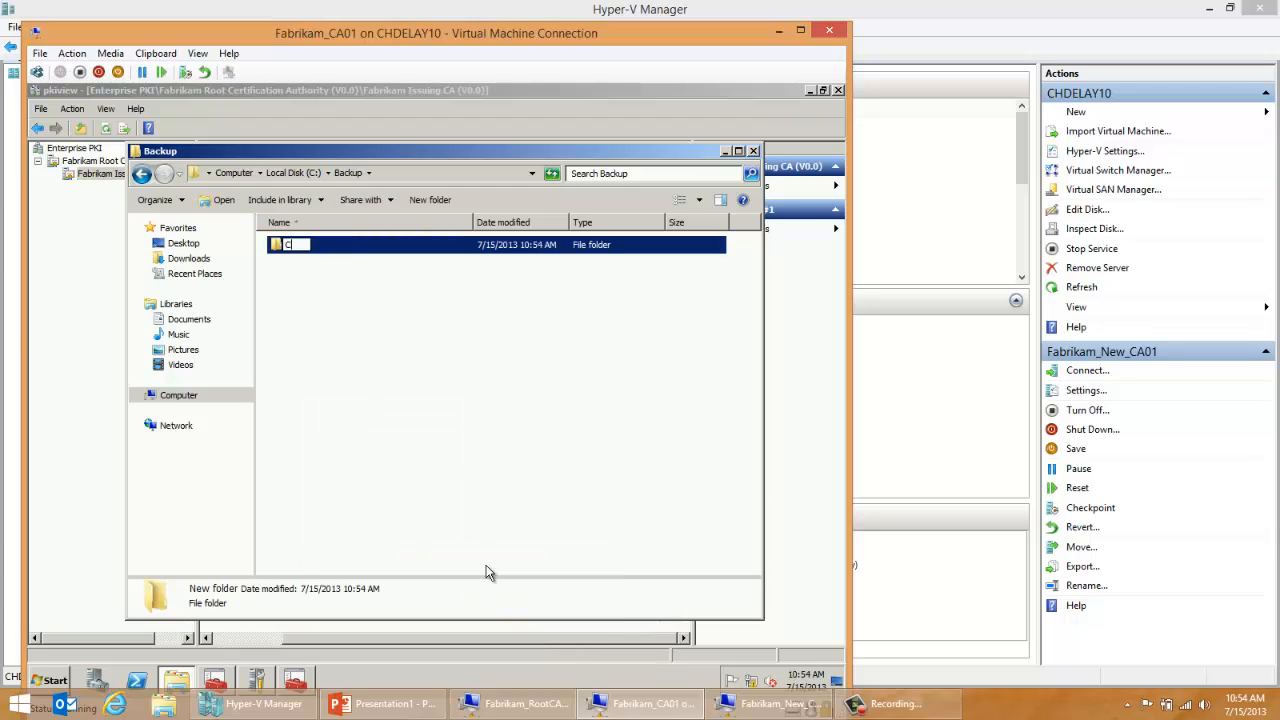
{"action": "type", "text": "ABackup"}
{"action": "left_click", "coordinate": [445, 431]}
Step: Create a second folder named ConfigBackup inside the Backup folder
{"action": "right_click", "coordinate": [400, 401]}
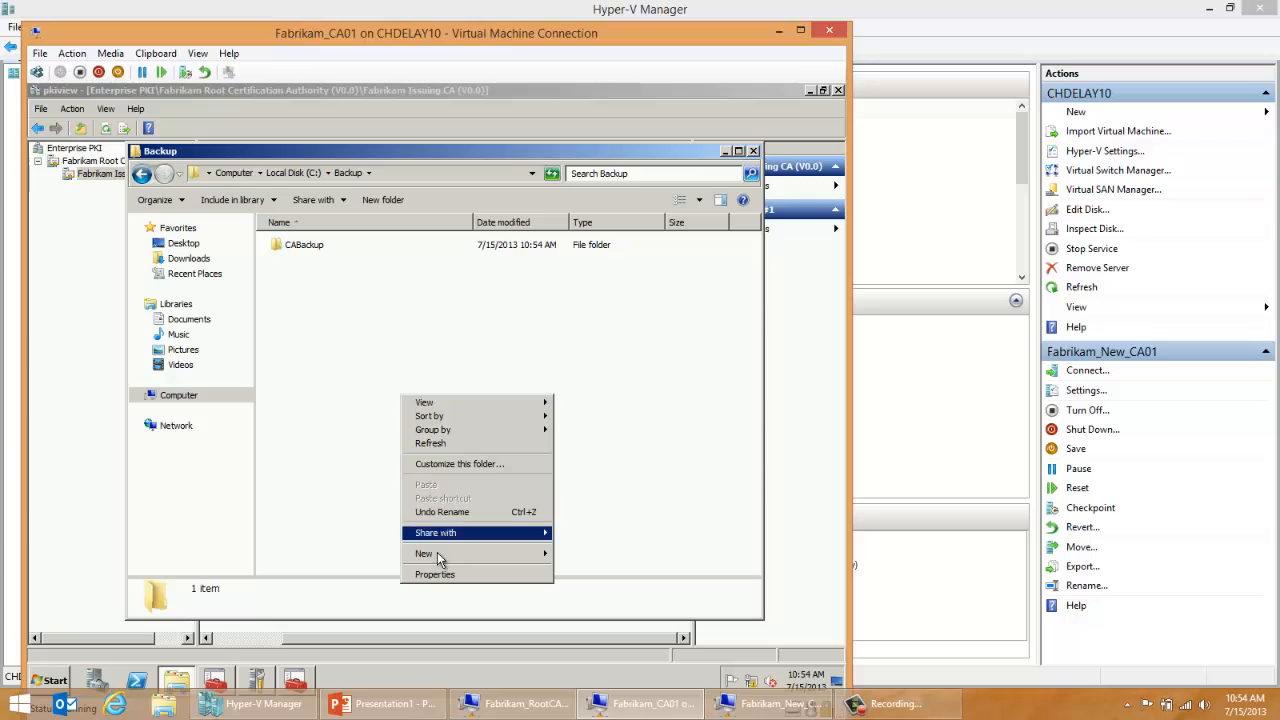
{"action": "left_click", "coordinate": [578, 554]}
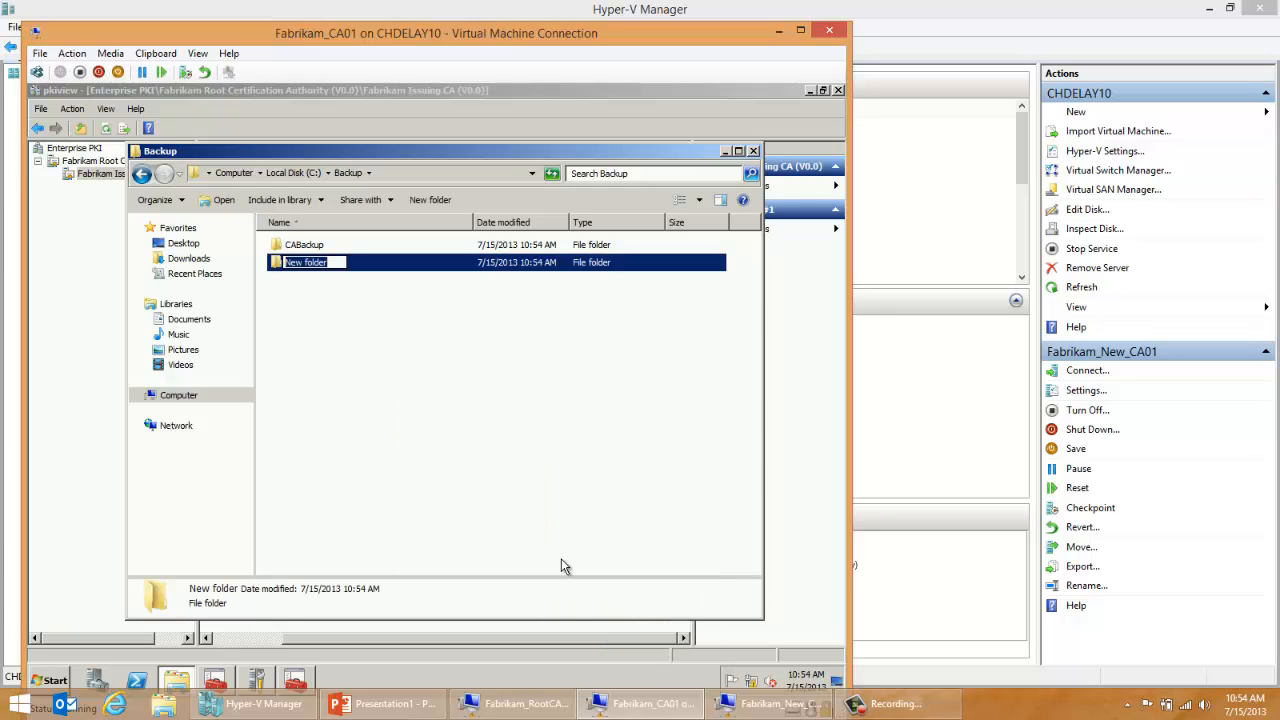
{"action": "type", "text": "Config Backup"}
{"action": "key", "text": "BackSpace"}
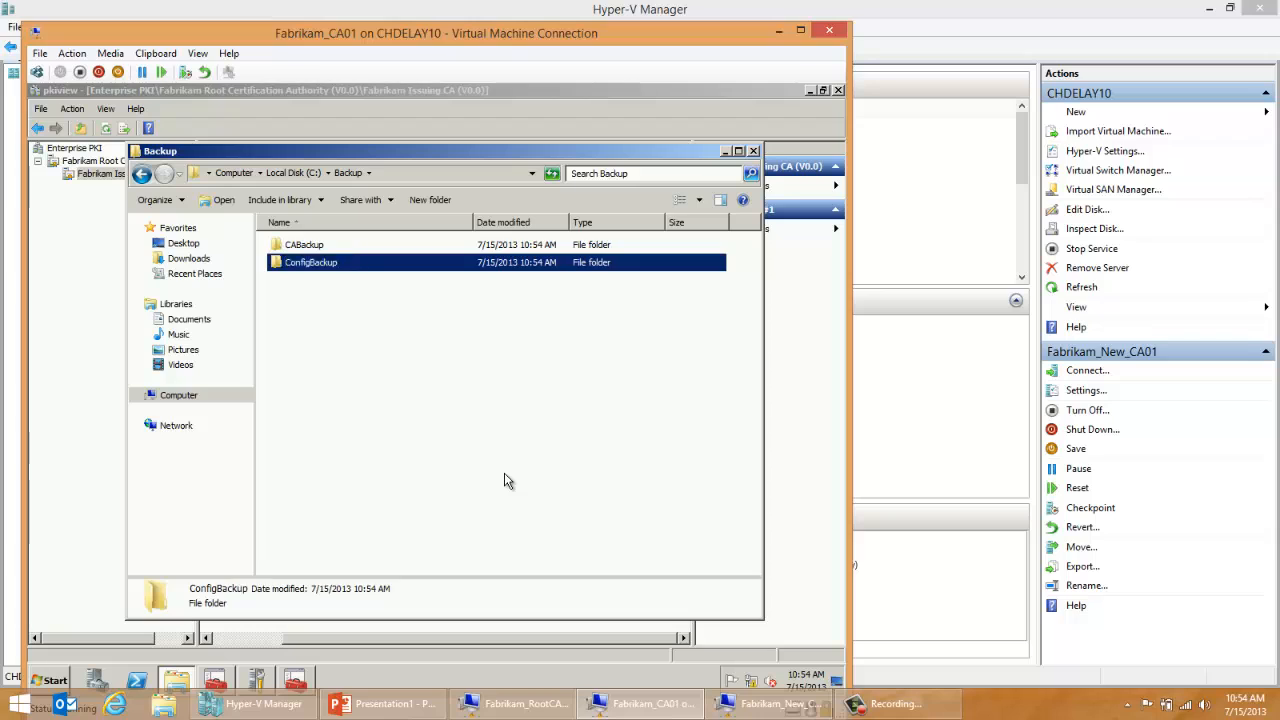
{"action": "left_click", "coordinate": [507, 481]}
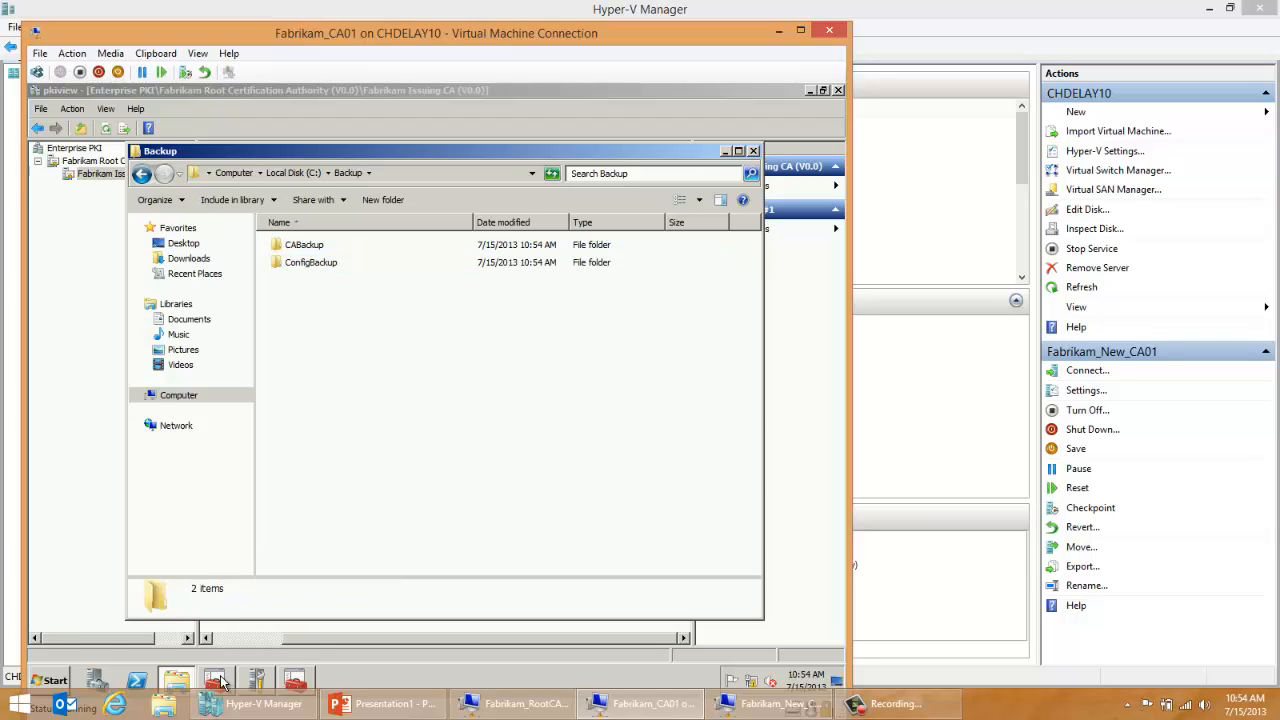
Step: Run certsrv.msc, start the backup wizard for Fabrikam Issuing CA and continue to the items to back up
{"action": "mouse_move", "coordinate": [221, 681]}
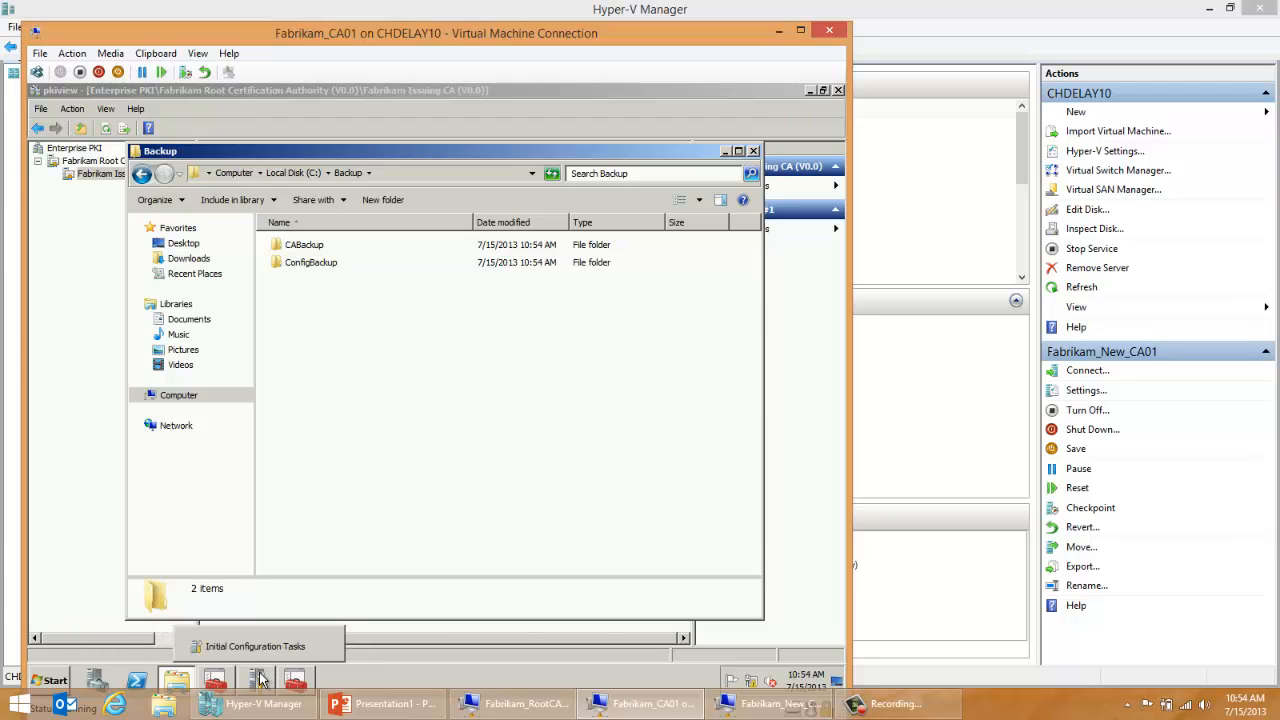
{"action": "key", "text": "super+r"}
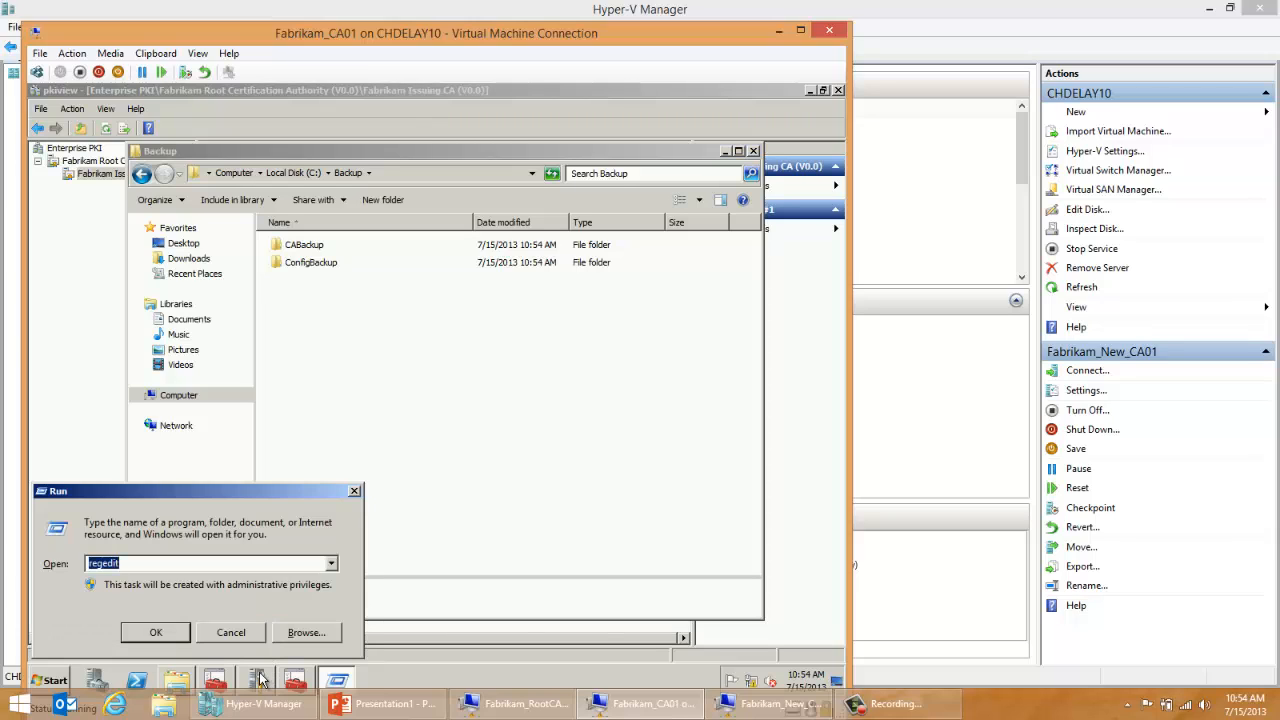
{"action": "type", "text": "certsrv.msc"}
{"action": "key", "text": "Return"}
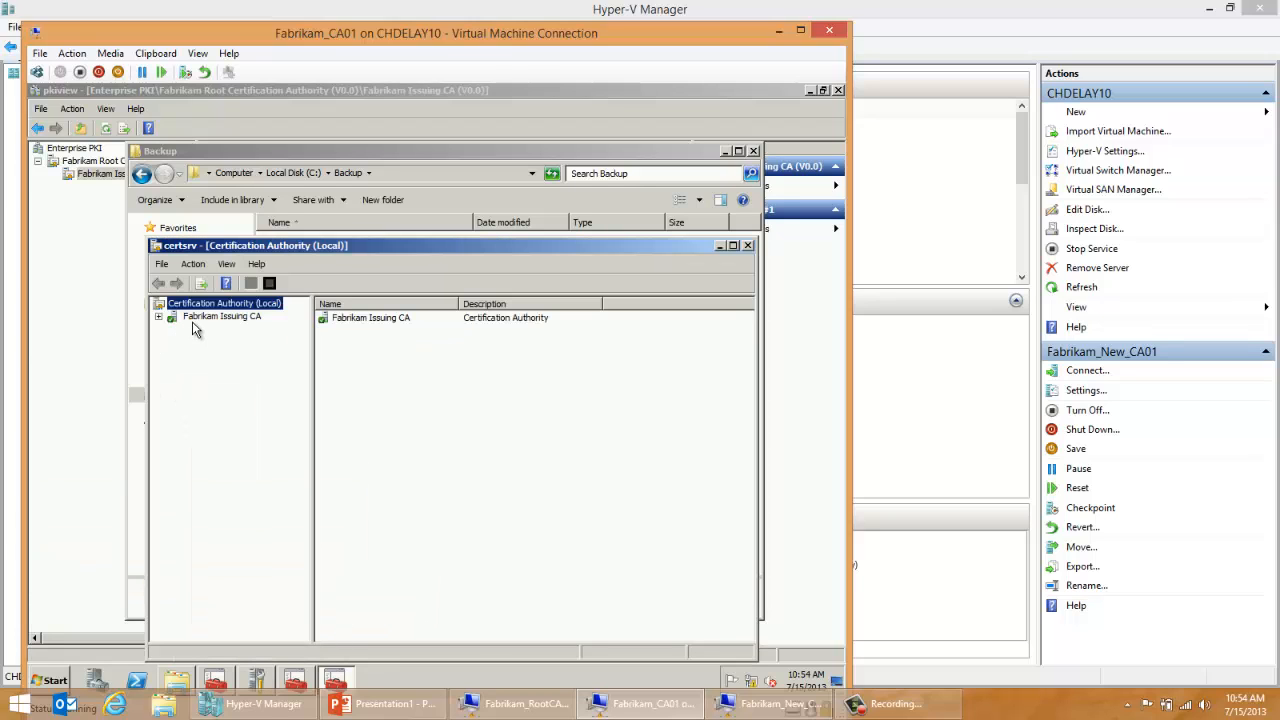
{"action": "left_click", "coordinate": [197, 318]}
{"action": "right_click", "coordinate": [195, 321]}
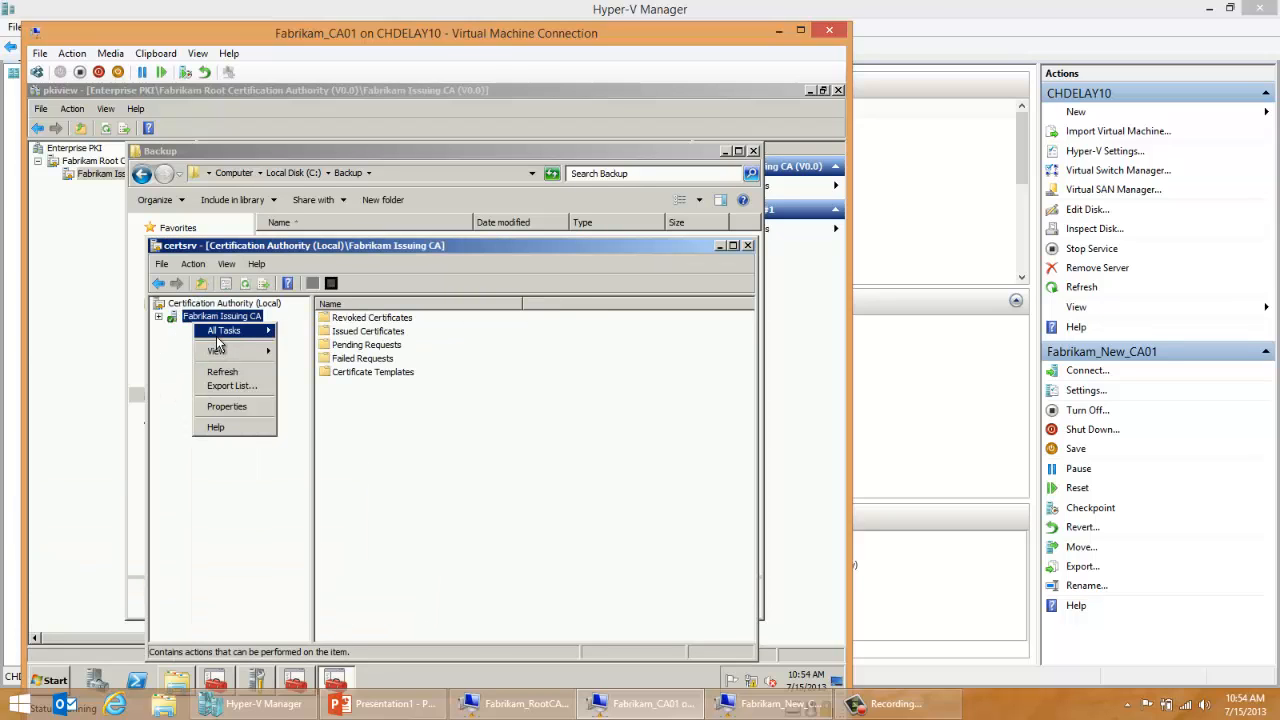
{"action": "mouse_move", "coordinate": [225, 331]}
{"action": "left_click", "coordinate": [305, 360]}
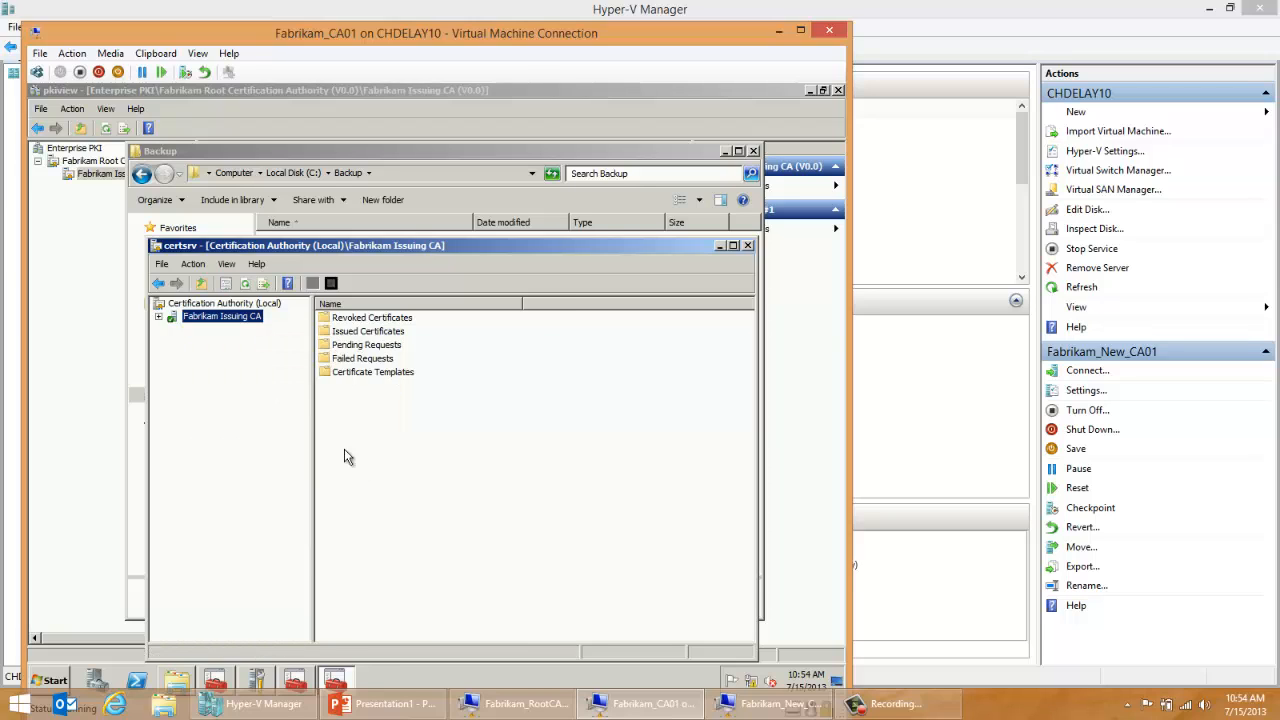
{"action": "left_click", "coordinate": [378, 537]}
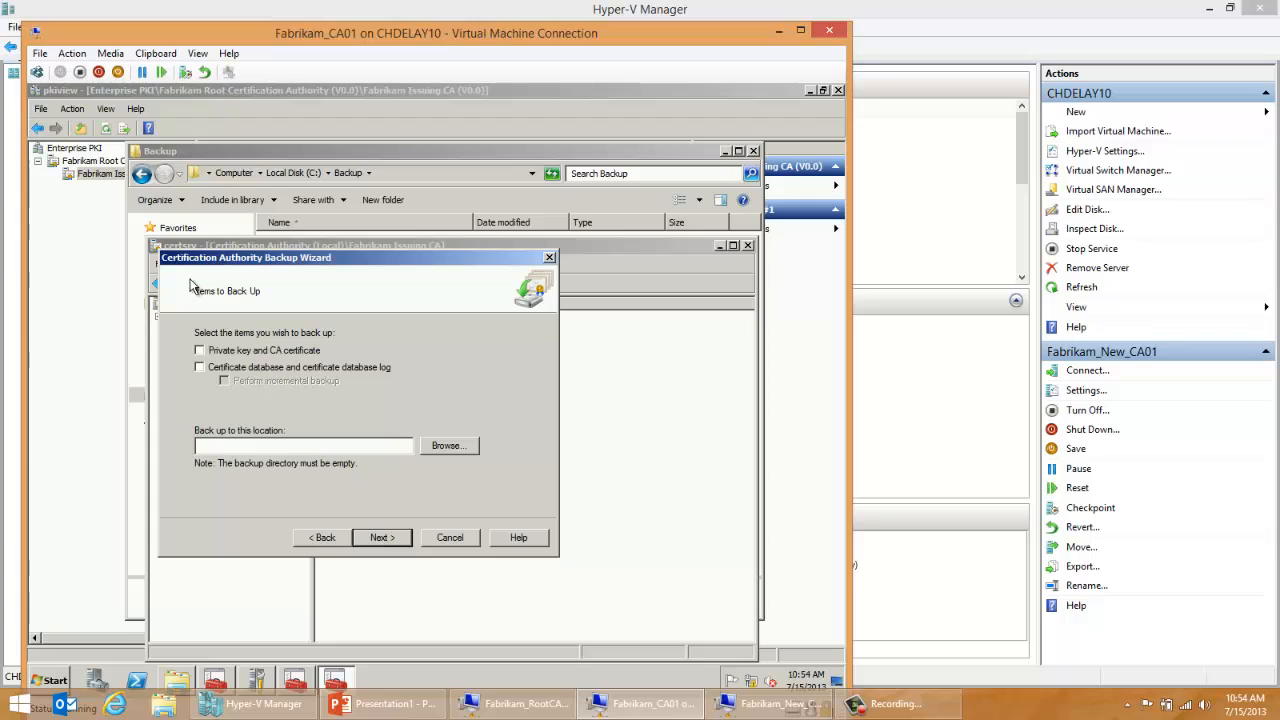
Step: Include the private key, CA certificate, certificate database and database log in the backup, with C:\Backup\CABackup as its location
{"action": "left_click", "coordinate": [214, 367]}
{"action": "left_click", "coordinate": [446, 446]}
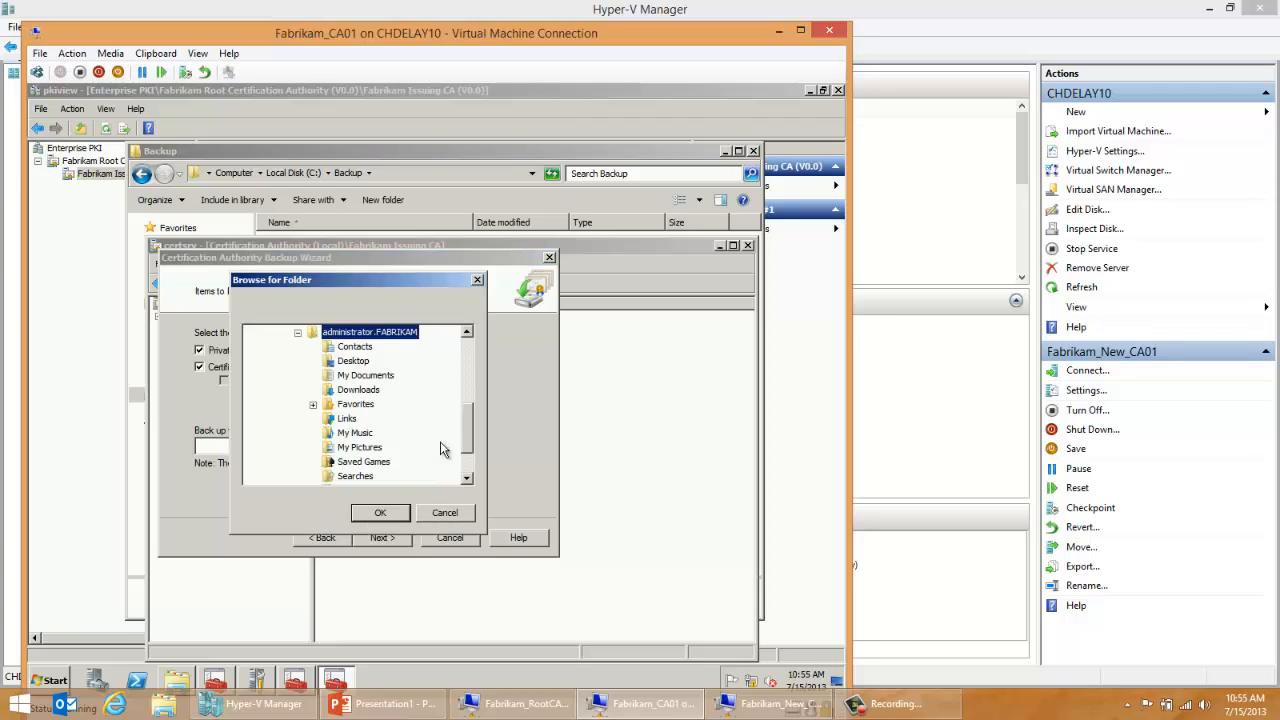
{"action": "left_click", "coordinate": [298, 334]}
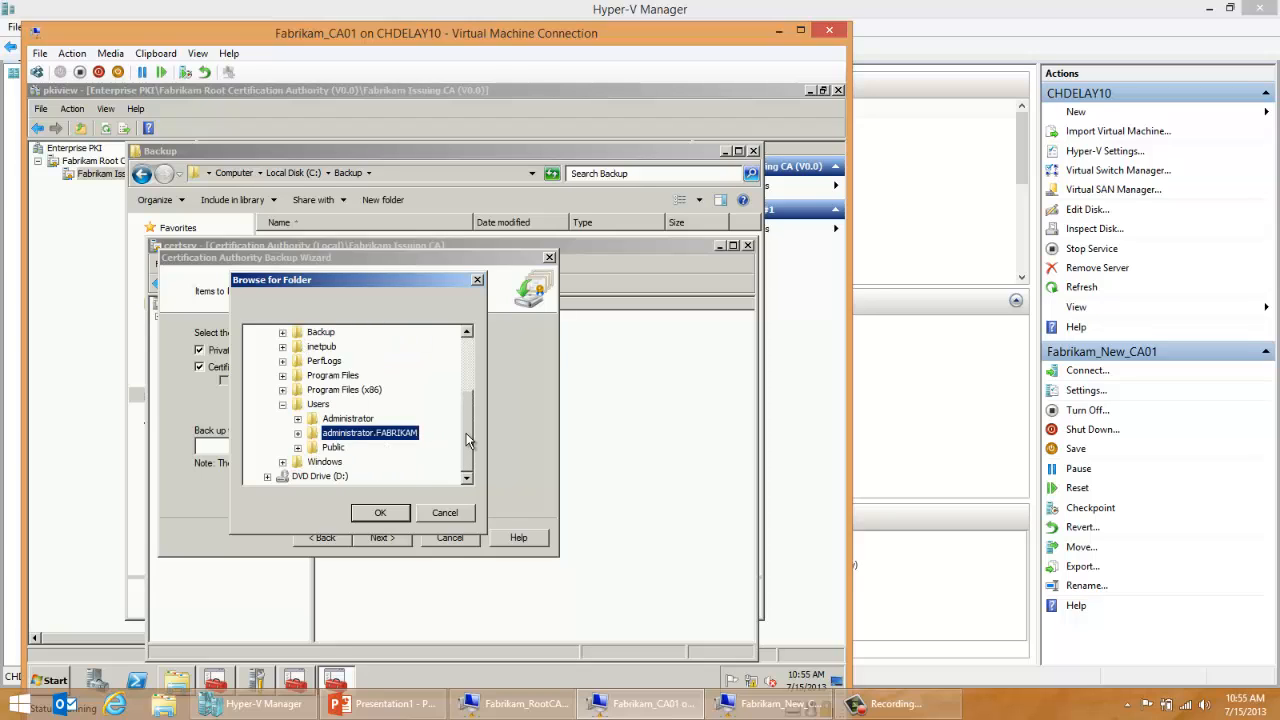
{"action": "scroll", "coordinate": [466, 433], "scroll_direction": "up", "scroll_amount": 1}
{"action": "left_click", "coordinate": [283, 376]}
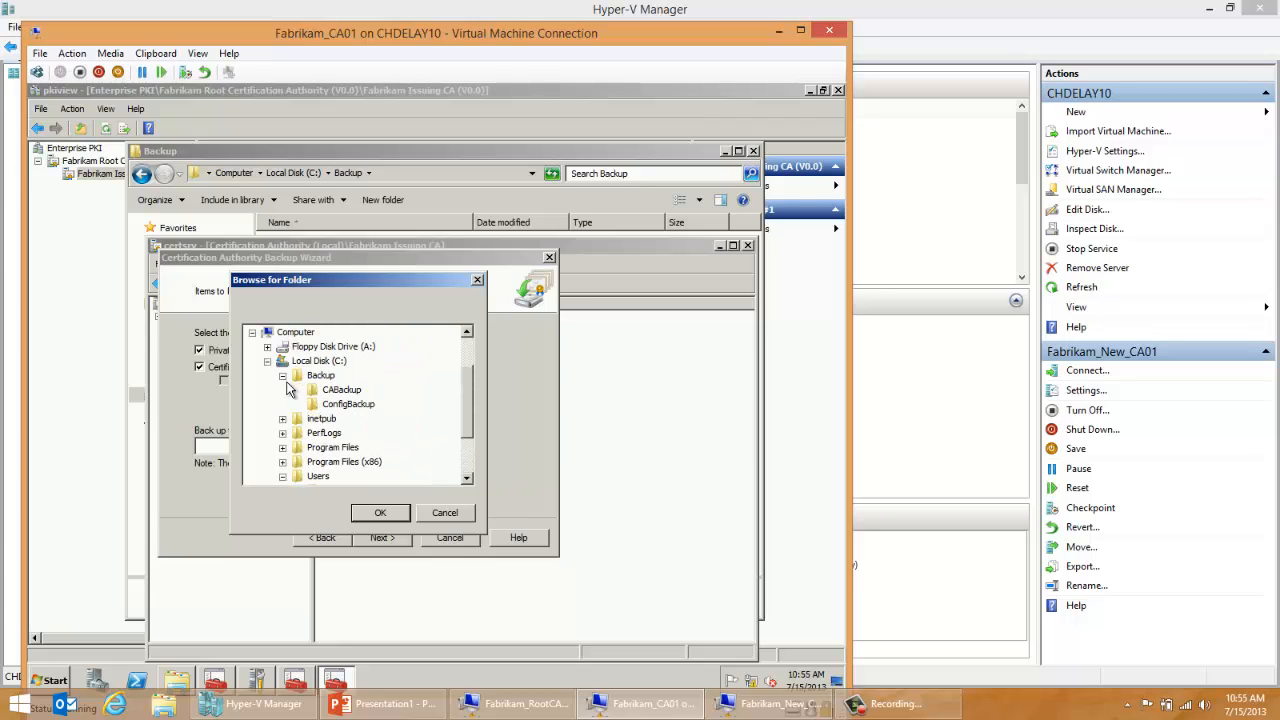
{"action": "left_click", "coordinate": [328, 391]}
{"action": "left_click", "coordinate": [396, 512]}
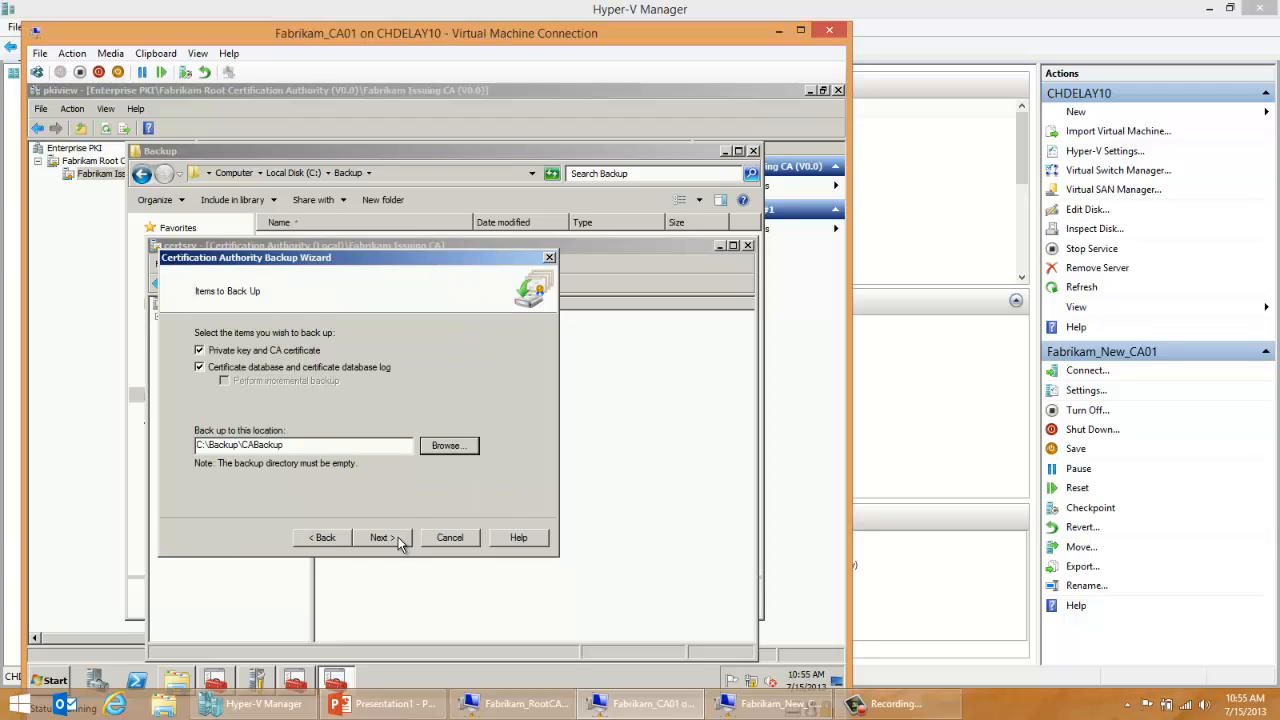
{"action": "left_click", "coordinate": [402, 542]}
Step: Protect the private key and CA certificate file with a confirmed password and finish the CA backup
{"action": "type", "text": "*"}
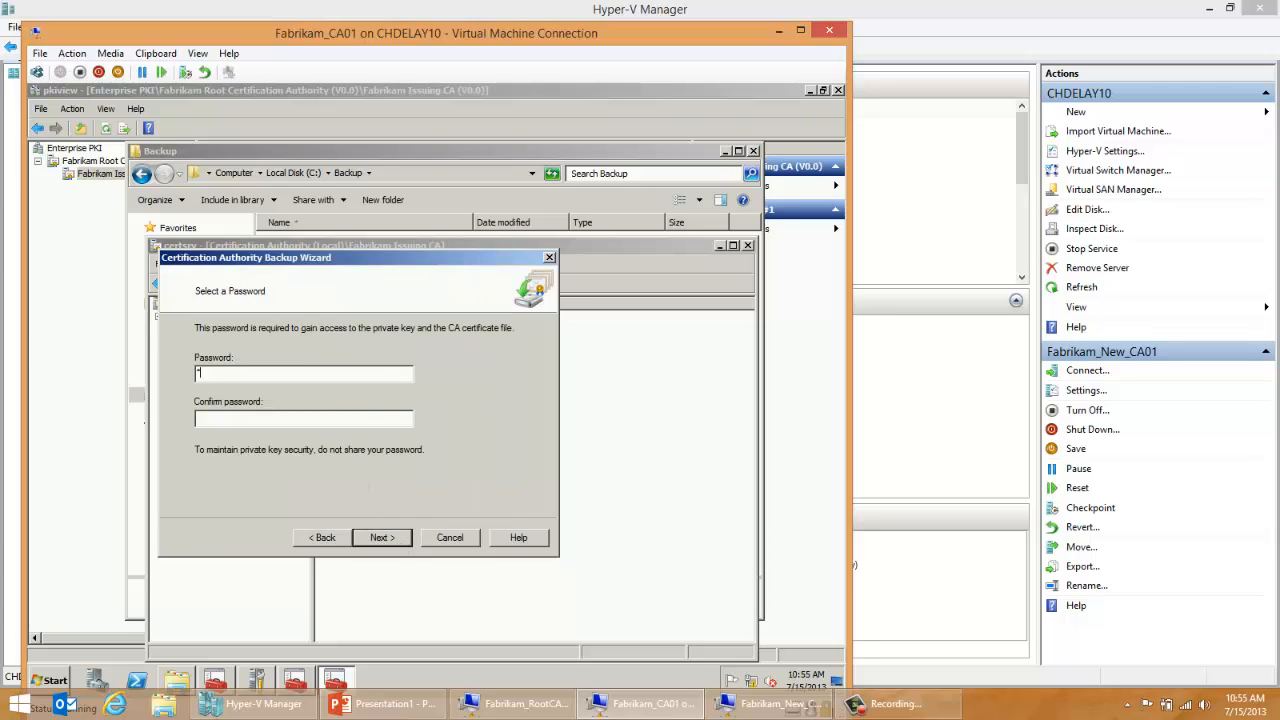
{"action": "type", "text": "*******"}
{"action": "key", "text": "Tab"}
{"action": "type", "text": "********"}
{"action": "key", "text": "Return"}
{"action": "left_click", "coordinate": [378, 542]}
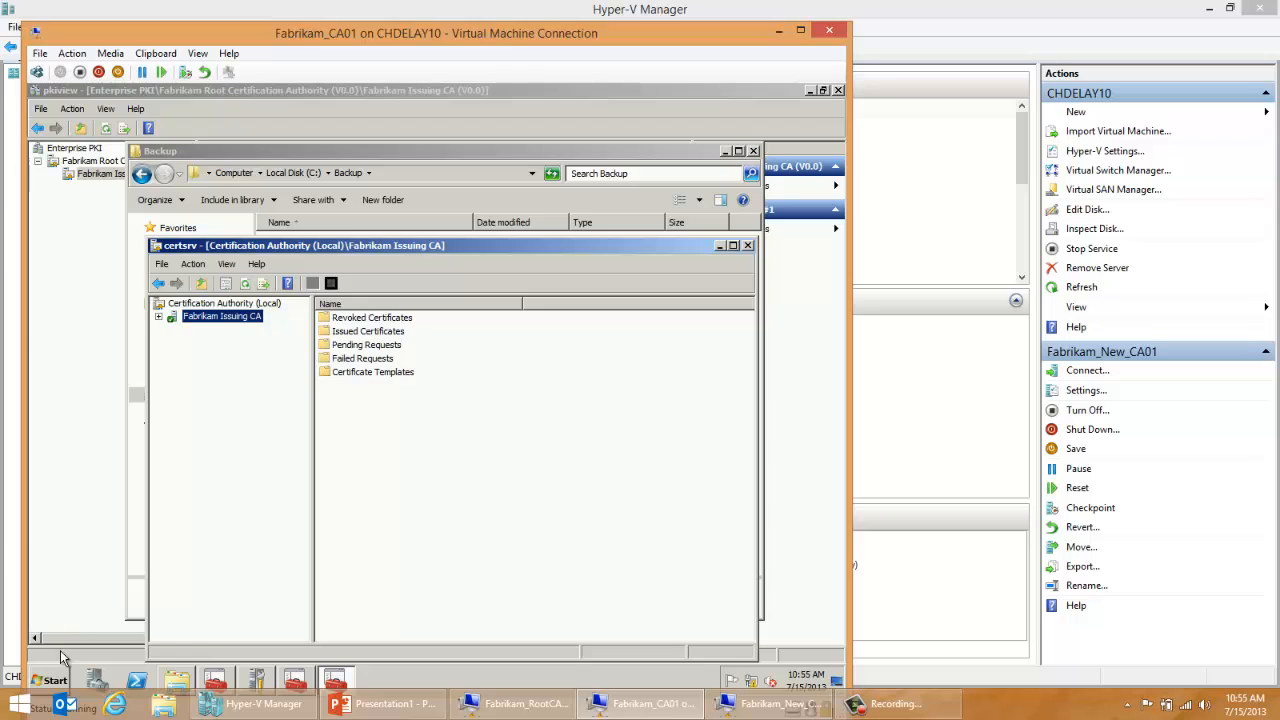
Step: Open the Registry Editor with regedit, maximize it and locate the Fabrikam Issuing CA key under CertSvc\Configuration
{"action": "left_click", "coordinate": [57, 678]}
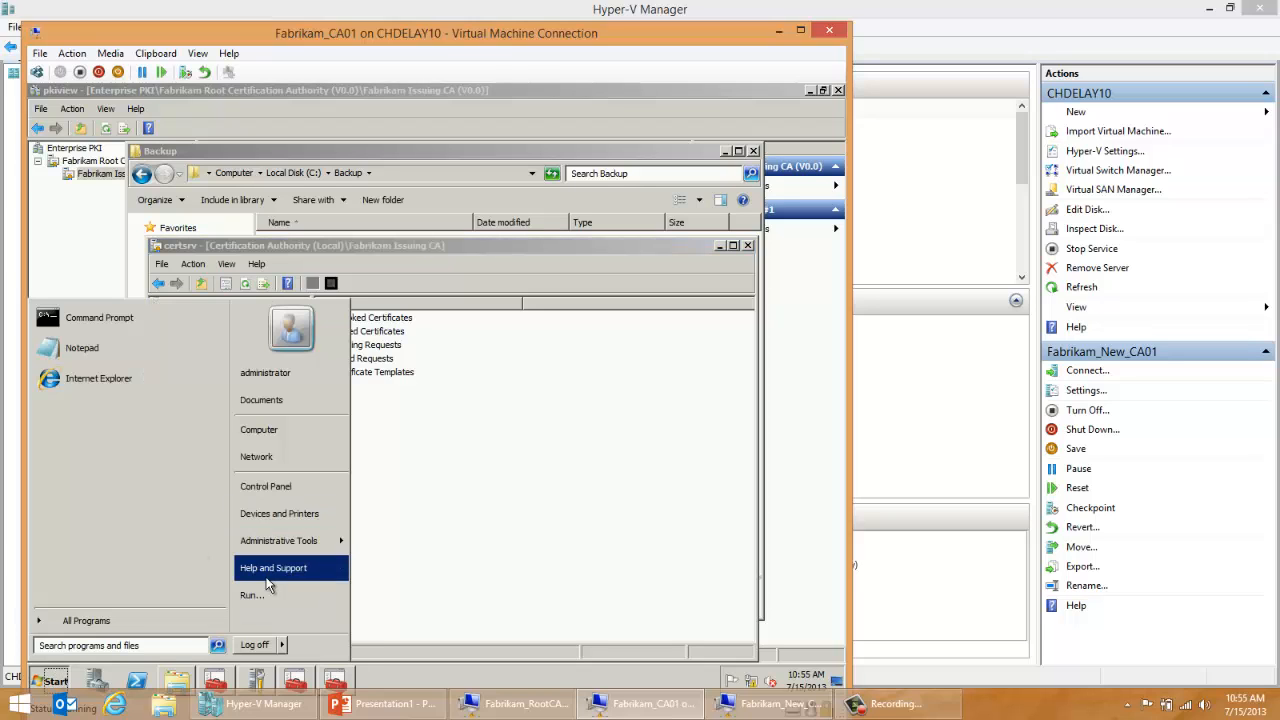
{"action": "left_click", "coordinate": [259, 596]}
{"action": "type", "text": "regedit"}
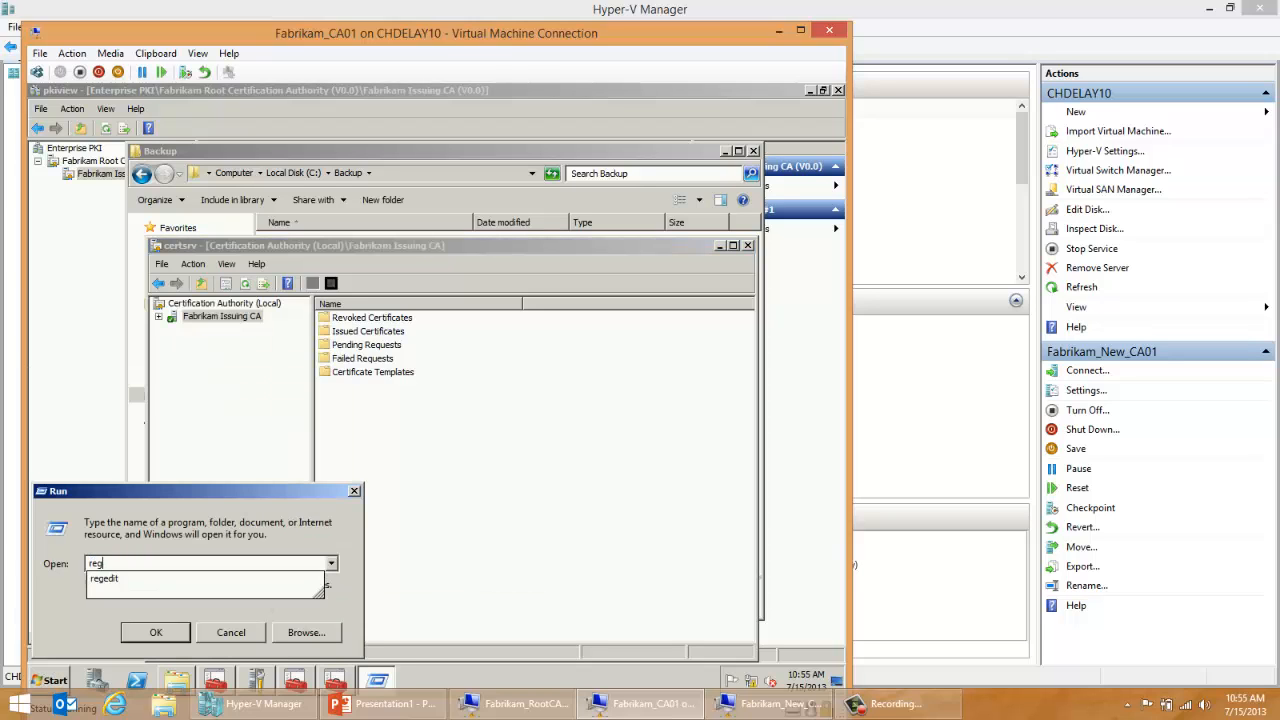
{"action": "key", "text": "Return"}
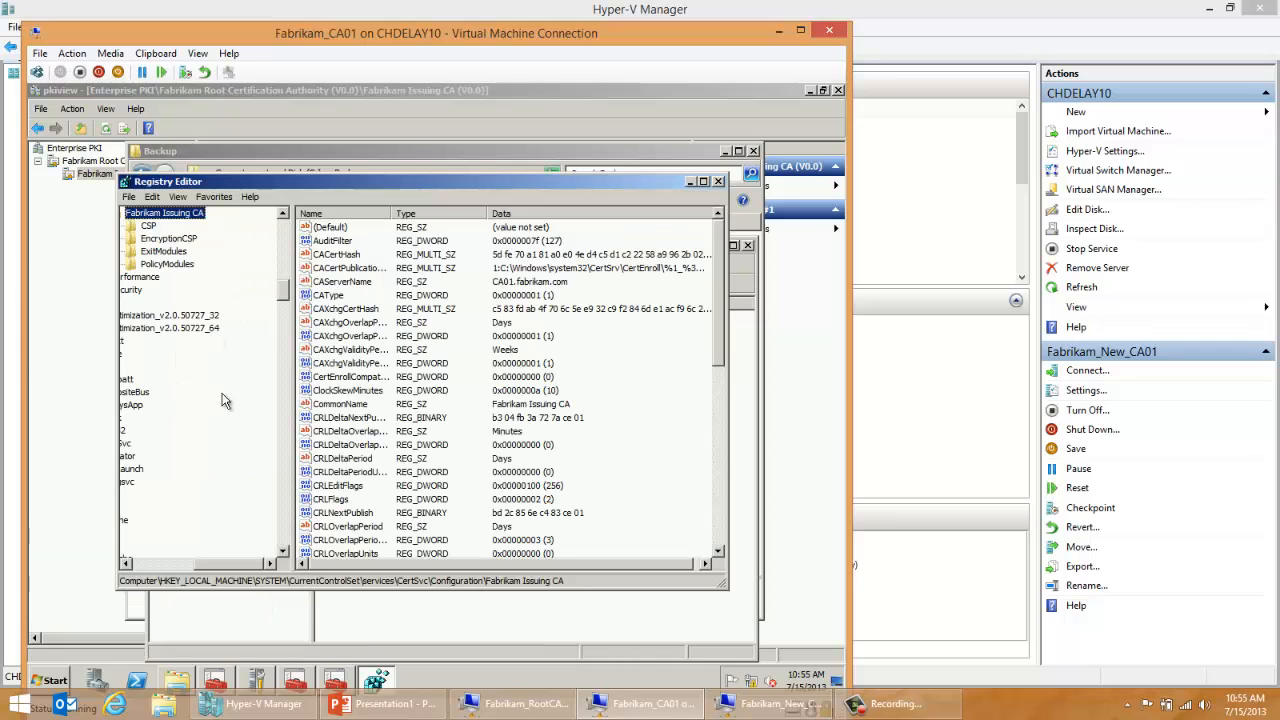
{"action": "double_click", "coordinate": [375, 178]}
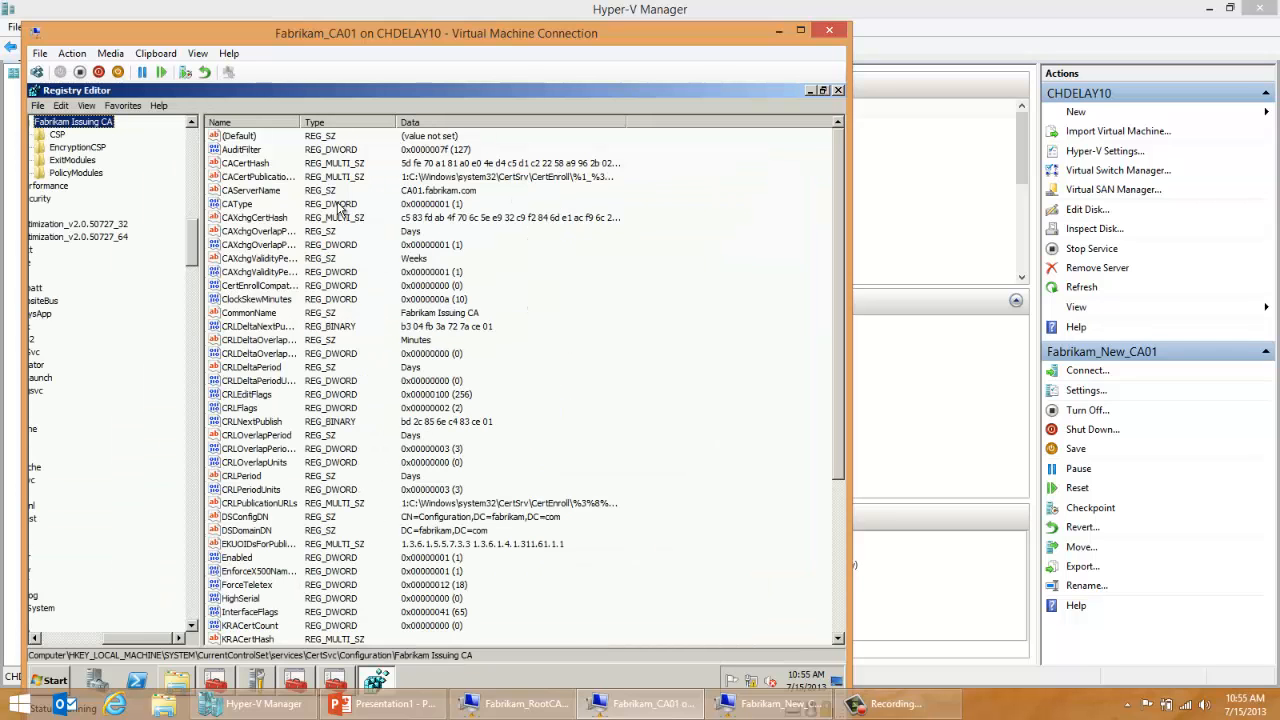
{"action": "left_click_drag", "start_coordinate": [166, 643], "coordinate": [120, 643]}
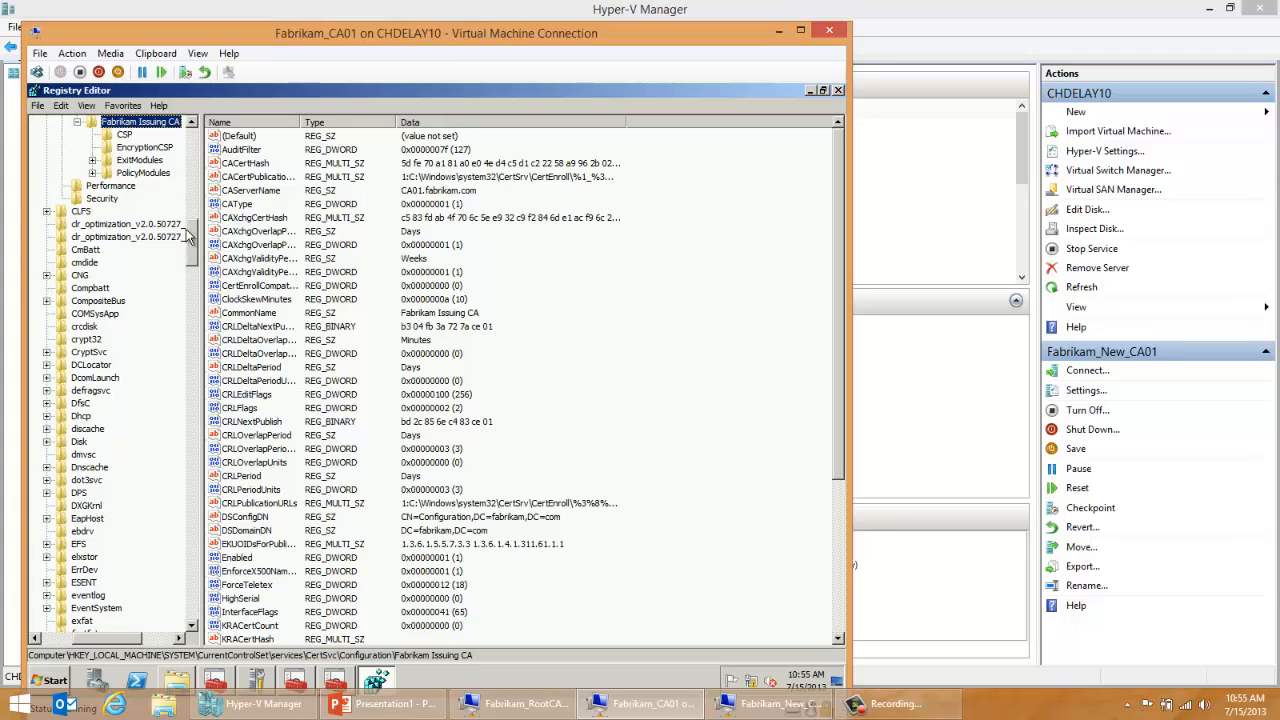
{"action": "scroll", "coordinate": [196, 252], "scroll_direction": "up", "scroll_amount": 1}
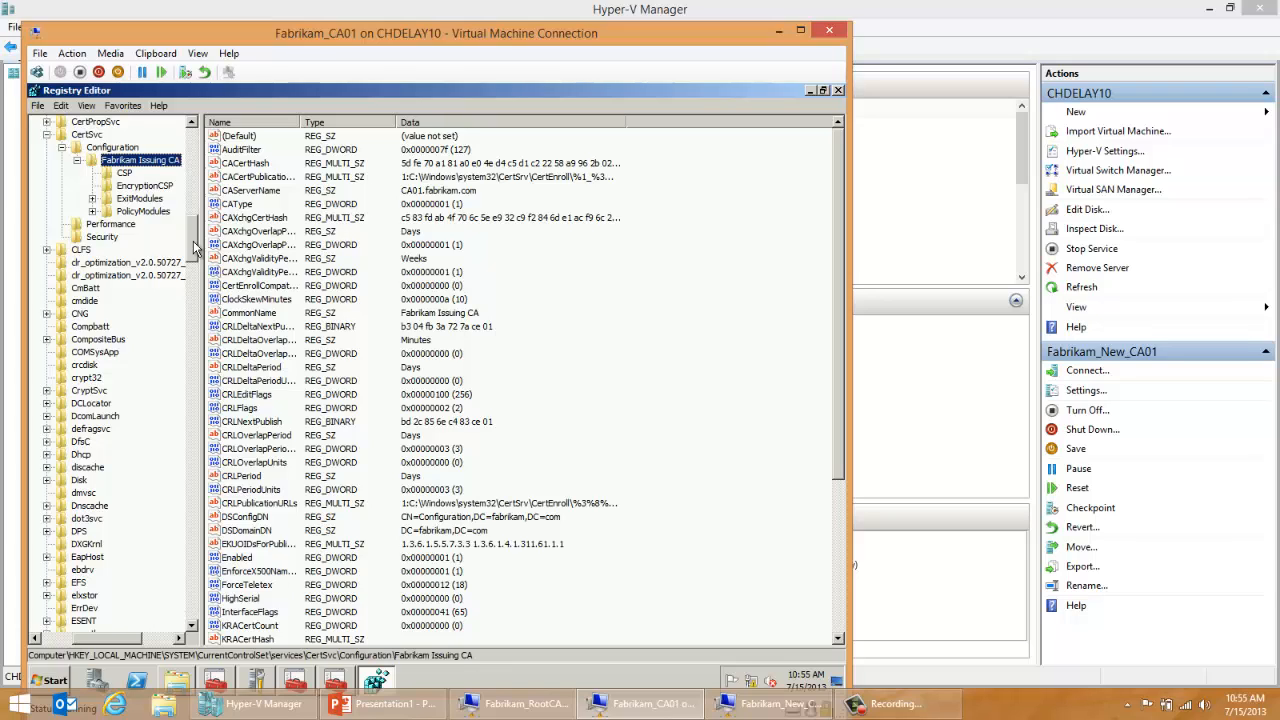
Step: Start exporting the Fabrikam Issuing CA registry key and browse to the Backup folder on Local Disk (C:)
{"action": "right_click", "coordinate": [139, 166]}
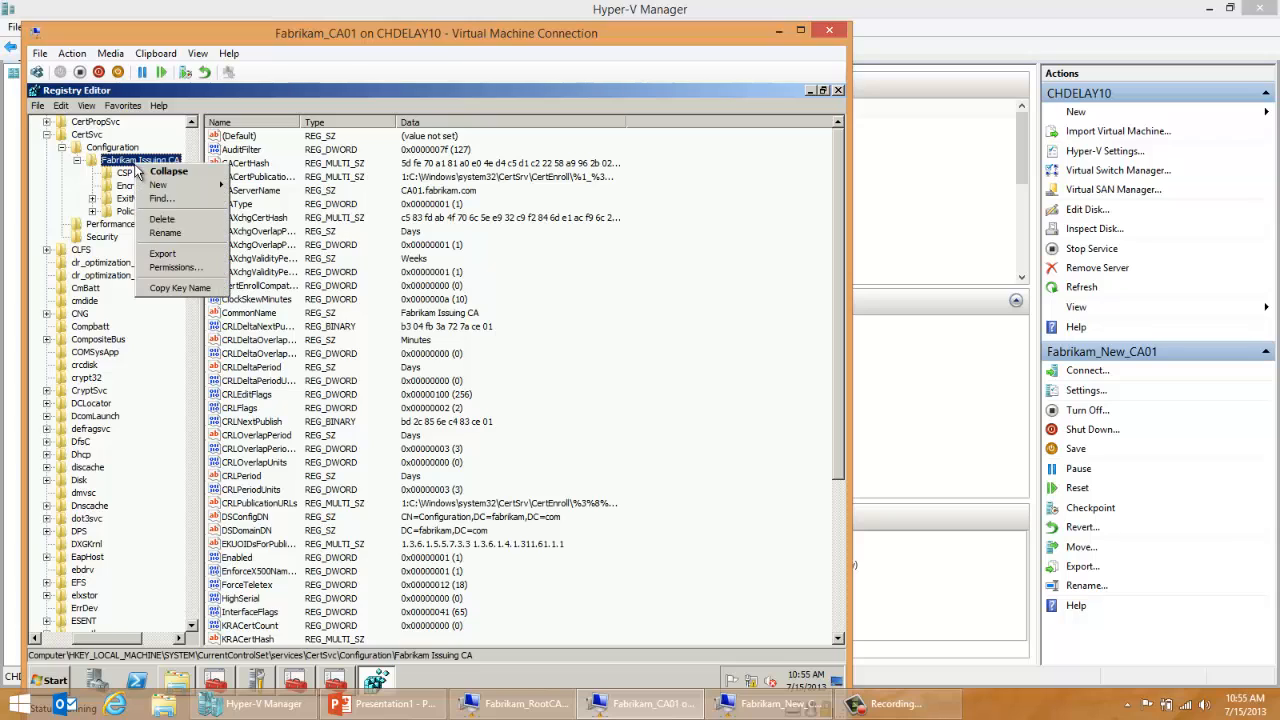
{"action": "left_click", "coordinate": [162, 253]}
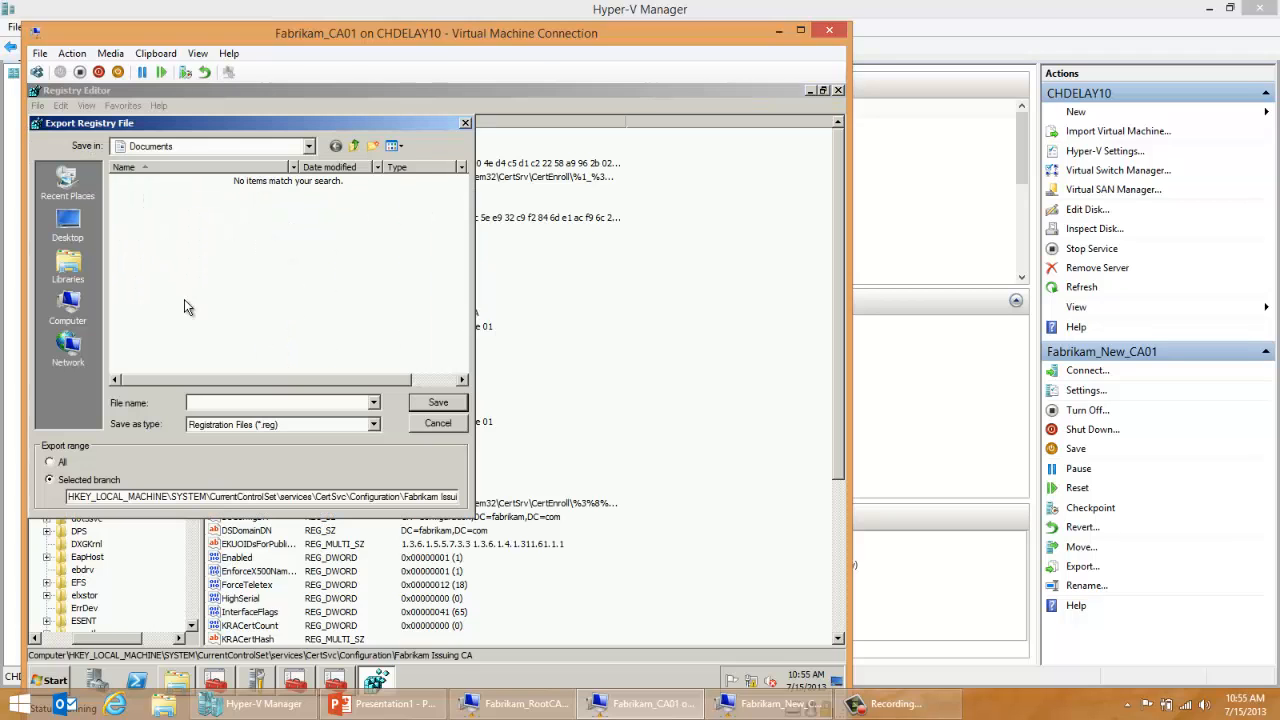
{"action": "left_click", "coordinate": [228, 146]}
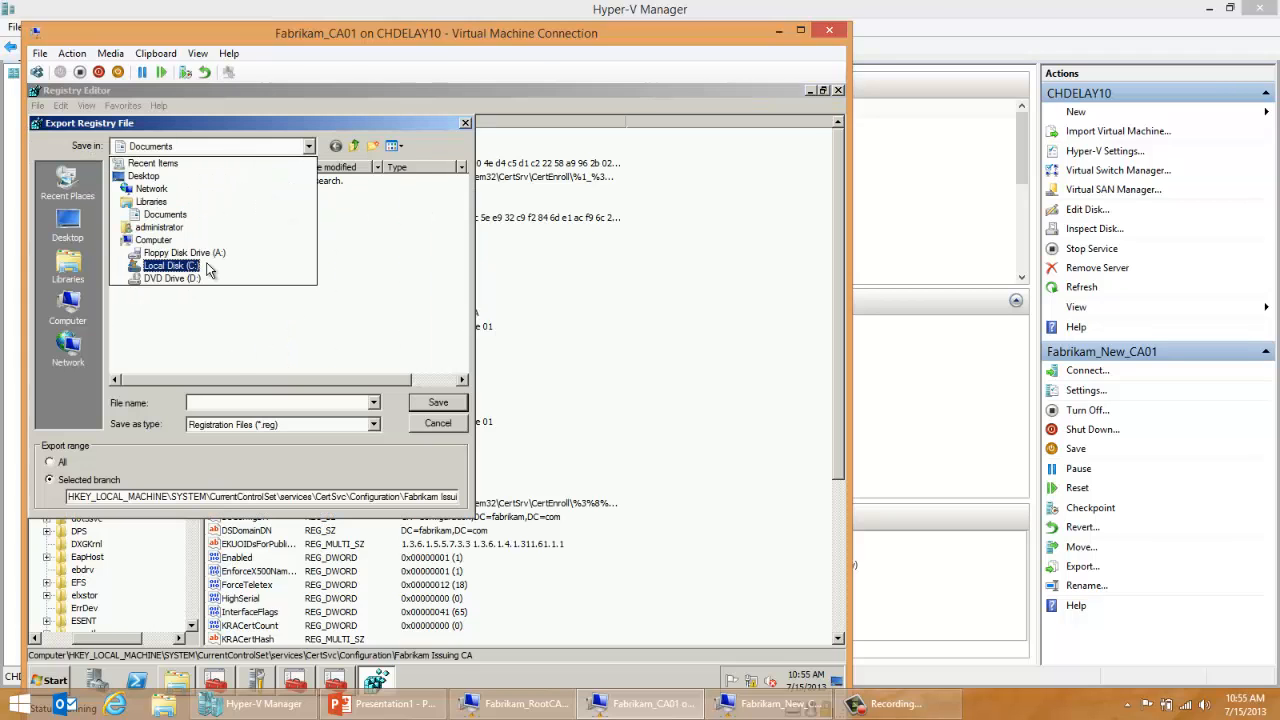
{"action": "left_click", "coordinate": [172, 266]}
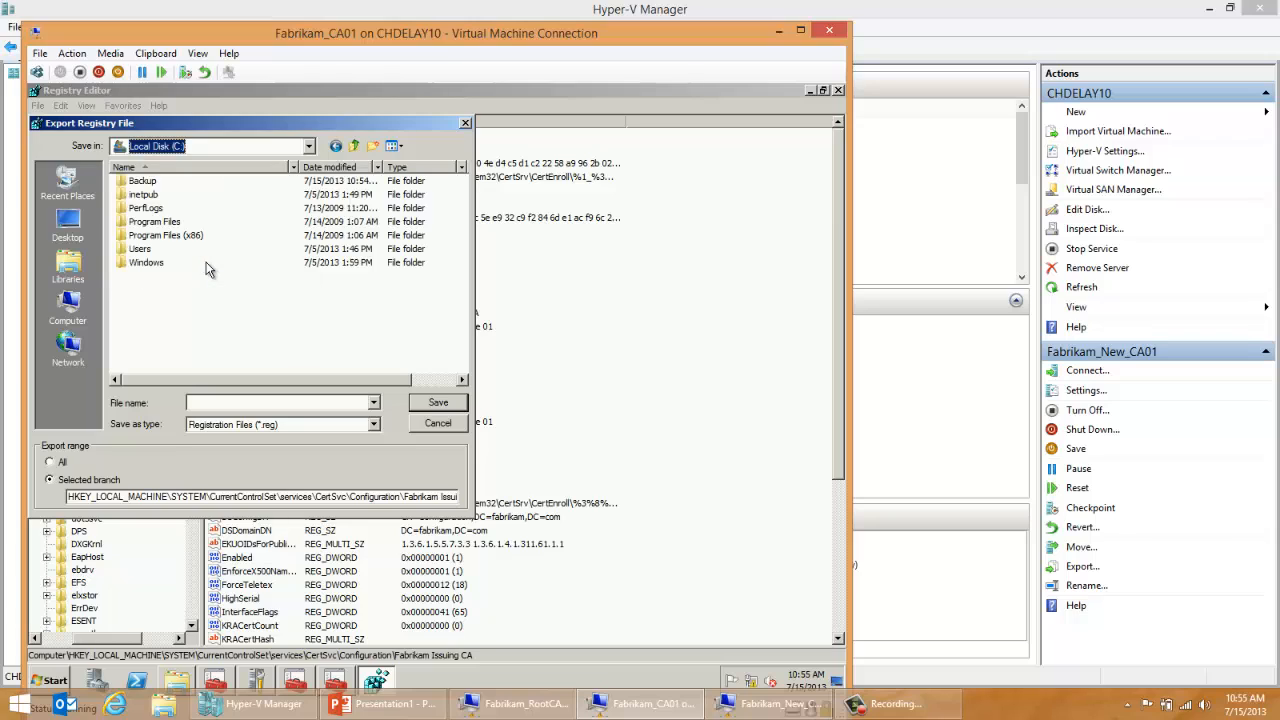
{"action": "double_click", "coordinate": [151, 182]}
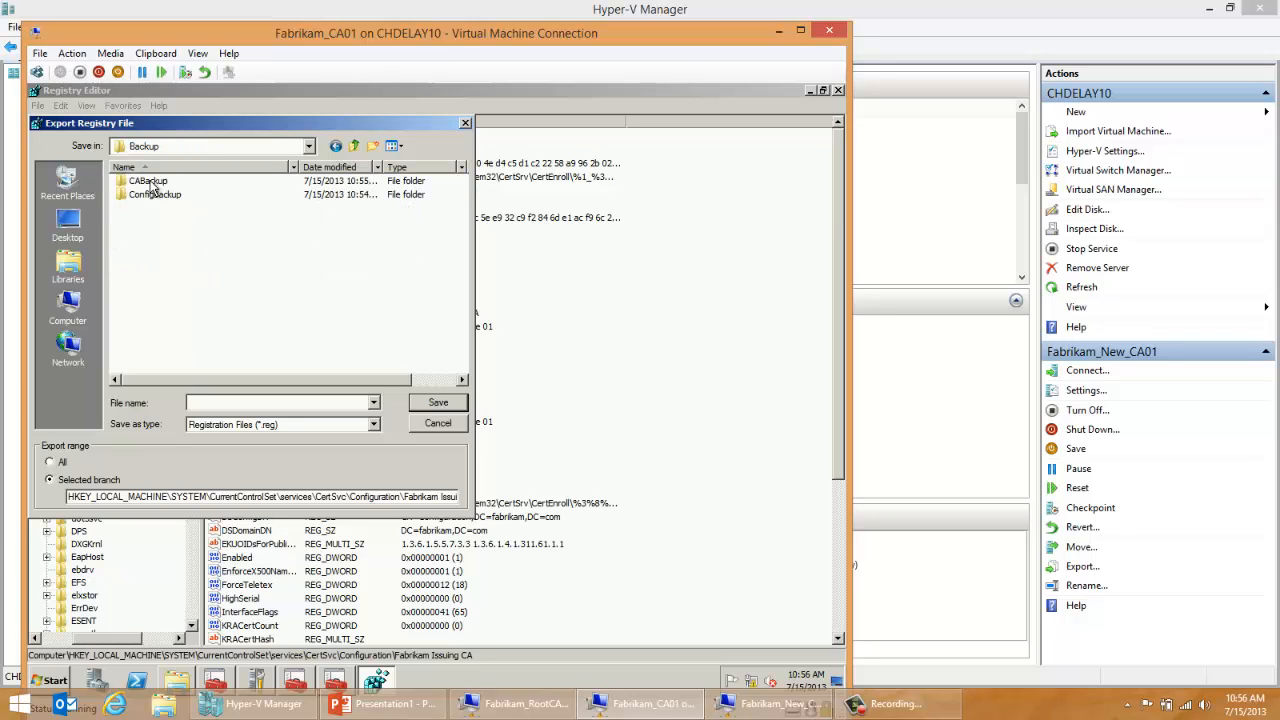
{"action": "double_click", "coordinate": [151, 182]}
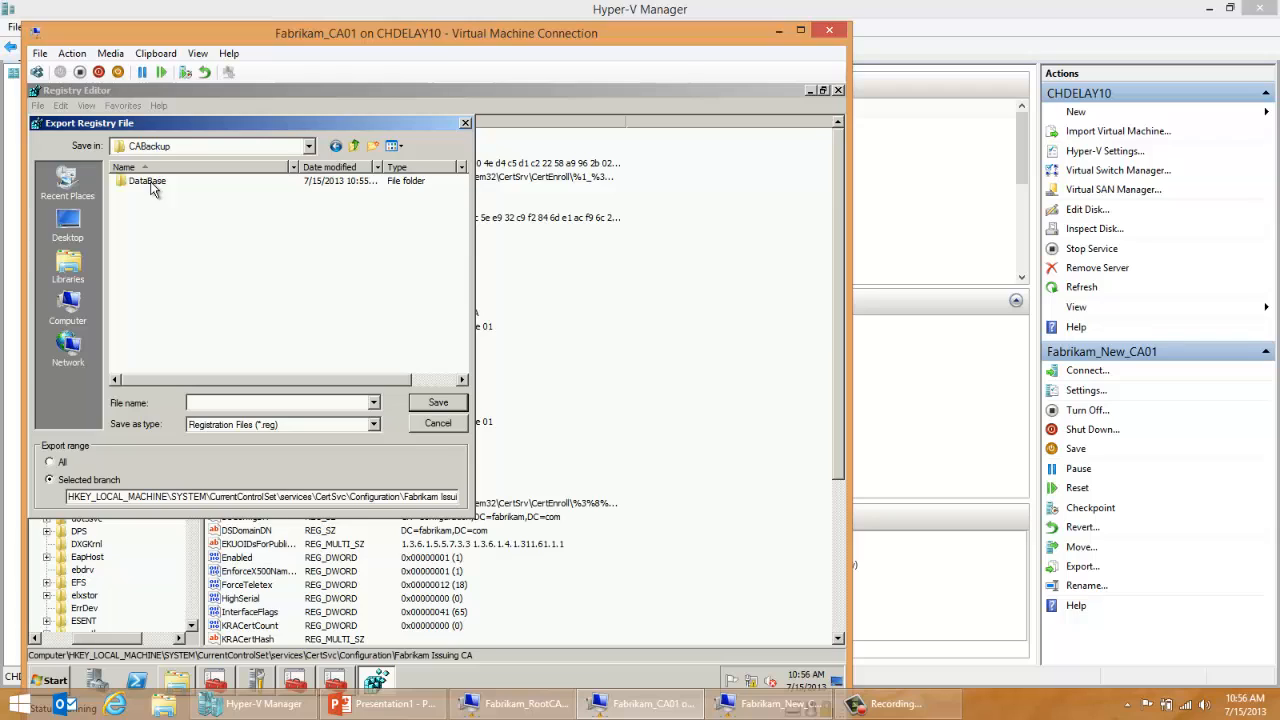
{"action": "left_click", "coordinate": [145, 147]}
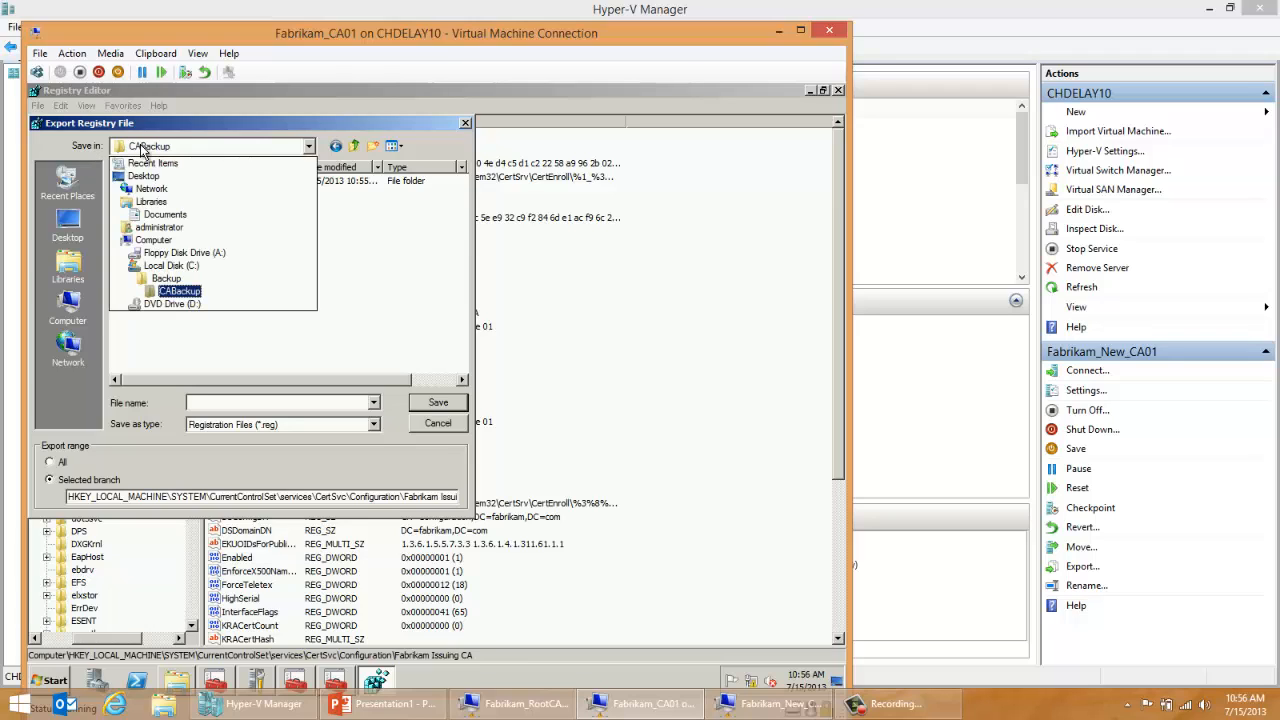
{"action": "left_click", "coordinate": [152, 279]}
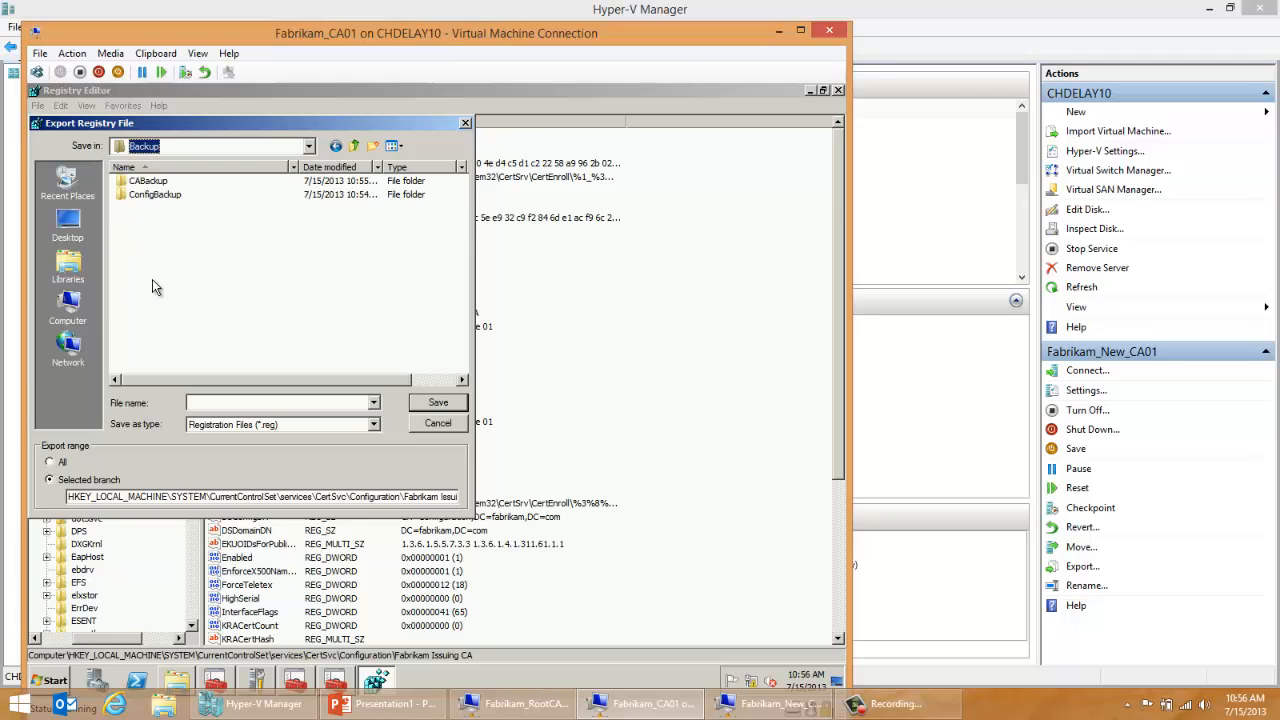
Step: Save the exported registry file in the ConfigBackup folder and close the Registry Editor
{"action": "left_click", "coordinate": [168, 199]}
{"action": "double_click", "coordinate": [168, 199]}
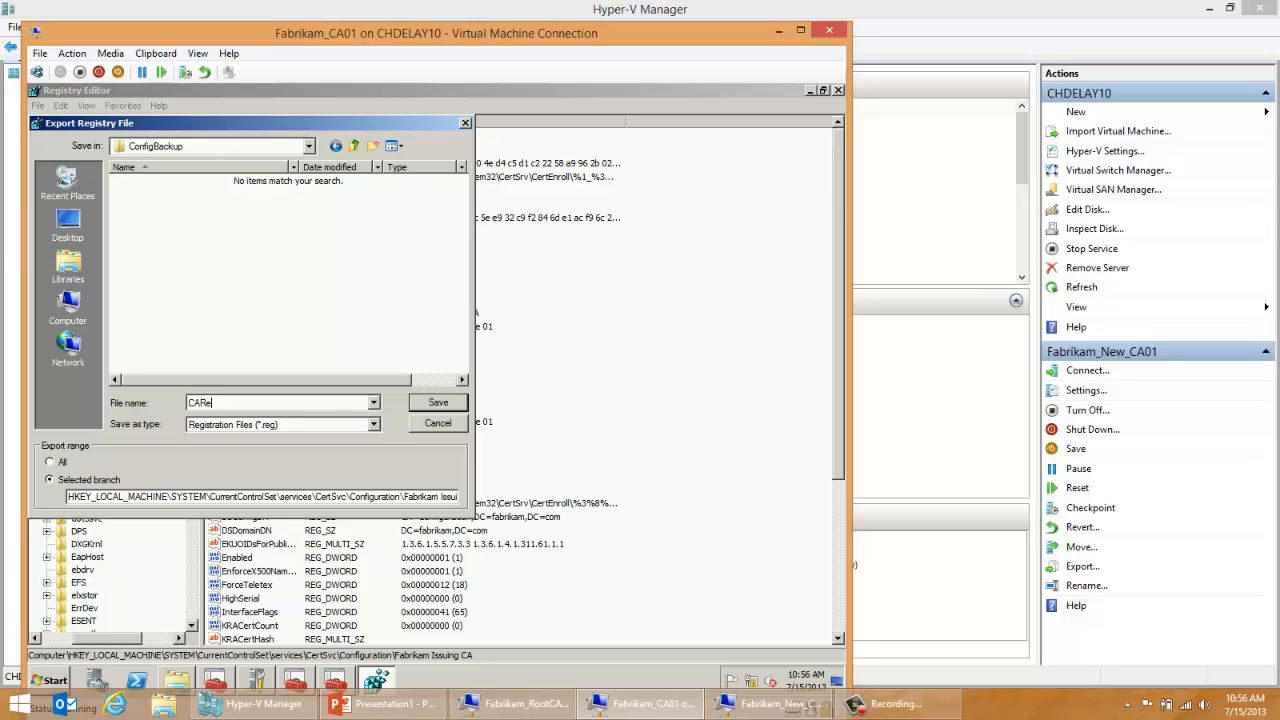
{"action": "left_click", "coordinate": [428, 409]}
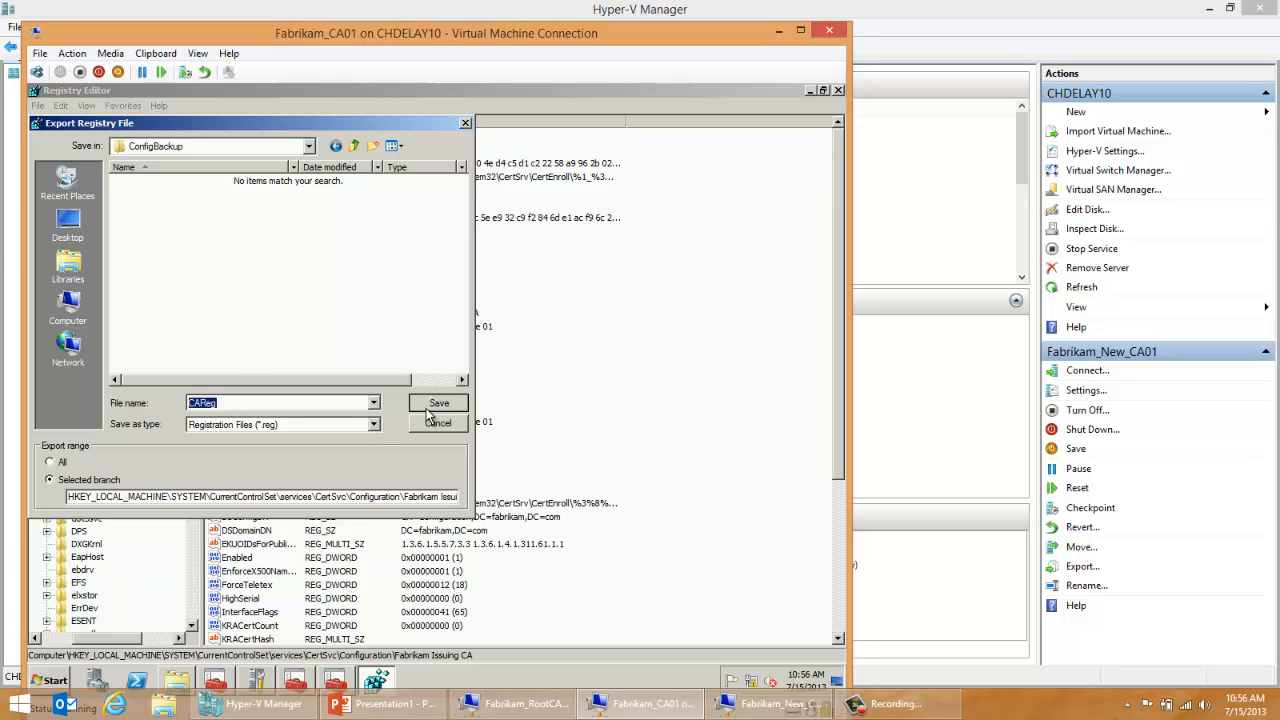
{"action": "left_click", "coordinate": [838, 91]}
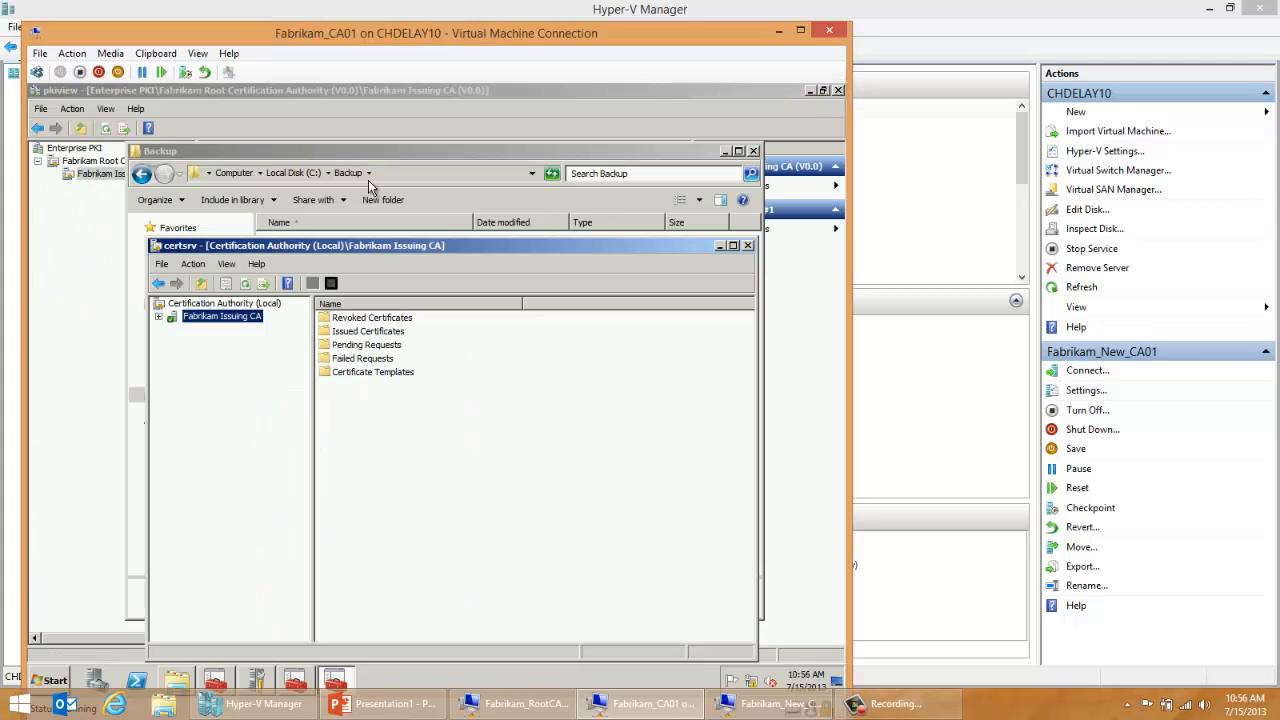
Step: Start exporting the Fabrikam Issuing CA's Certificate Templates list and browse to C:\Backup\ConfigBackup as the save location
{"action": "double_click", "coordinate": [322, 371]}
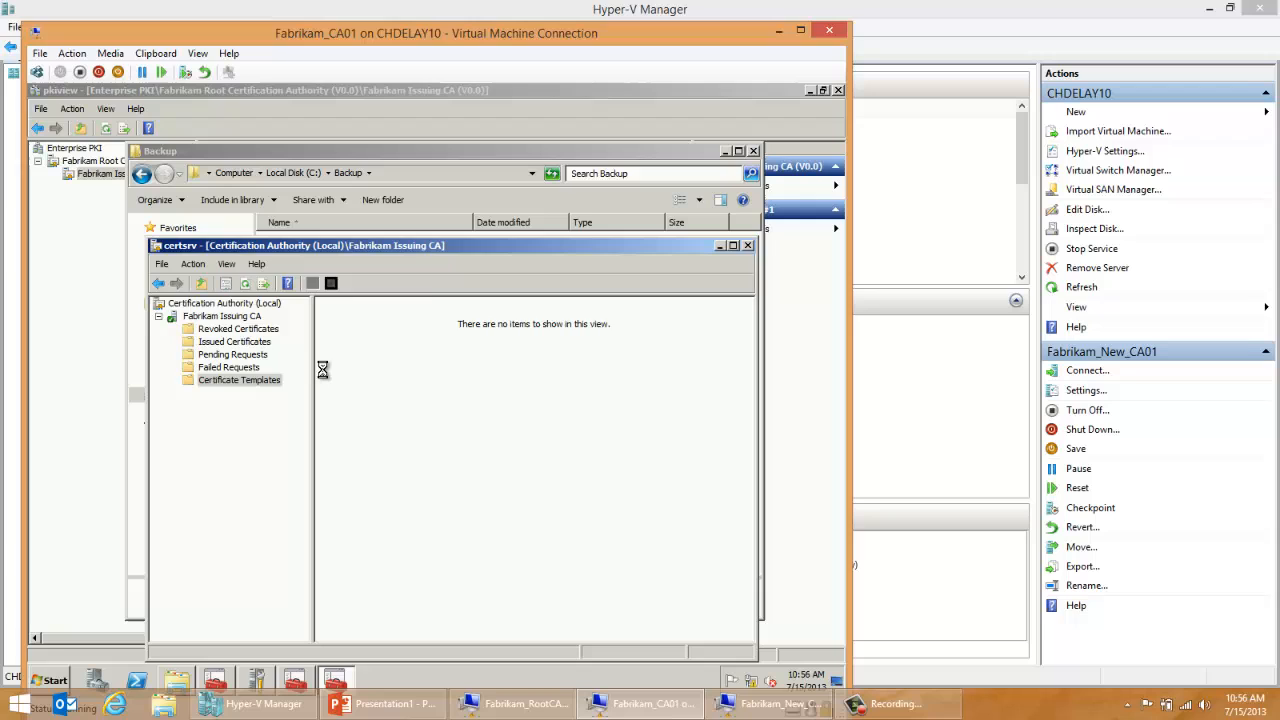
{"action": "right_click", "coordinate": [220, 387]}
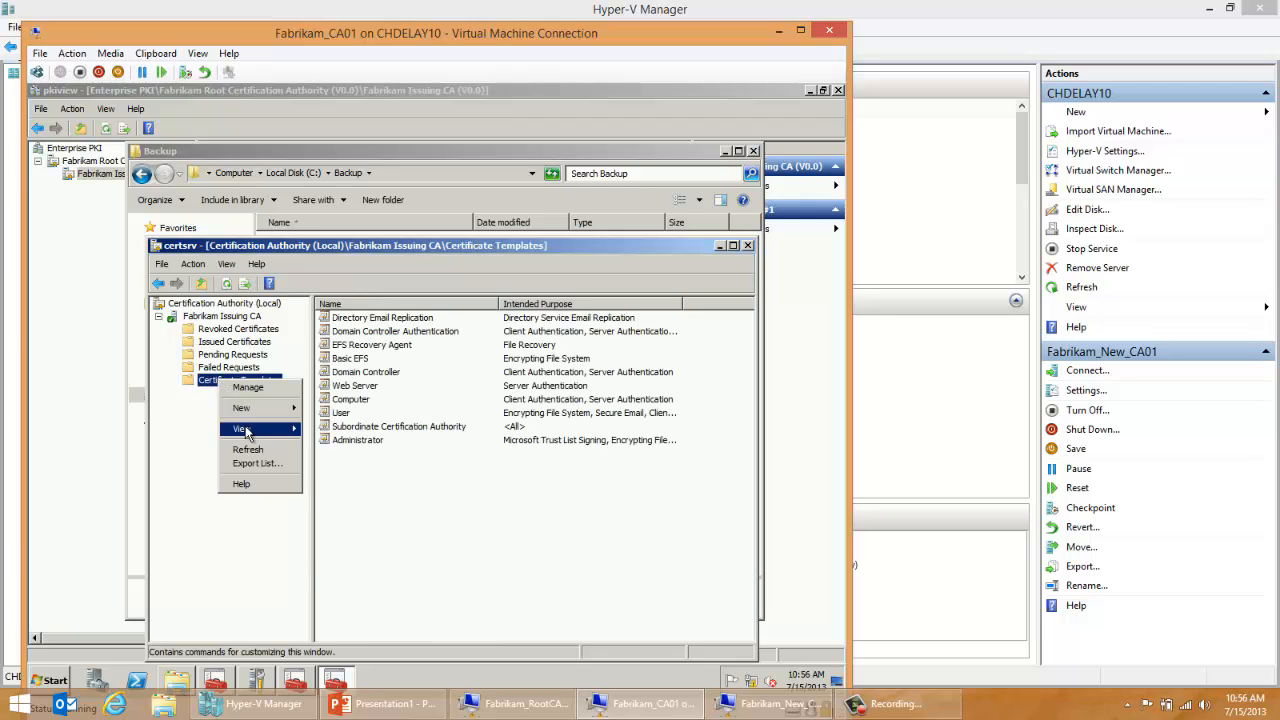
{"action": "left_click", "coordinate": [257, 465]}
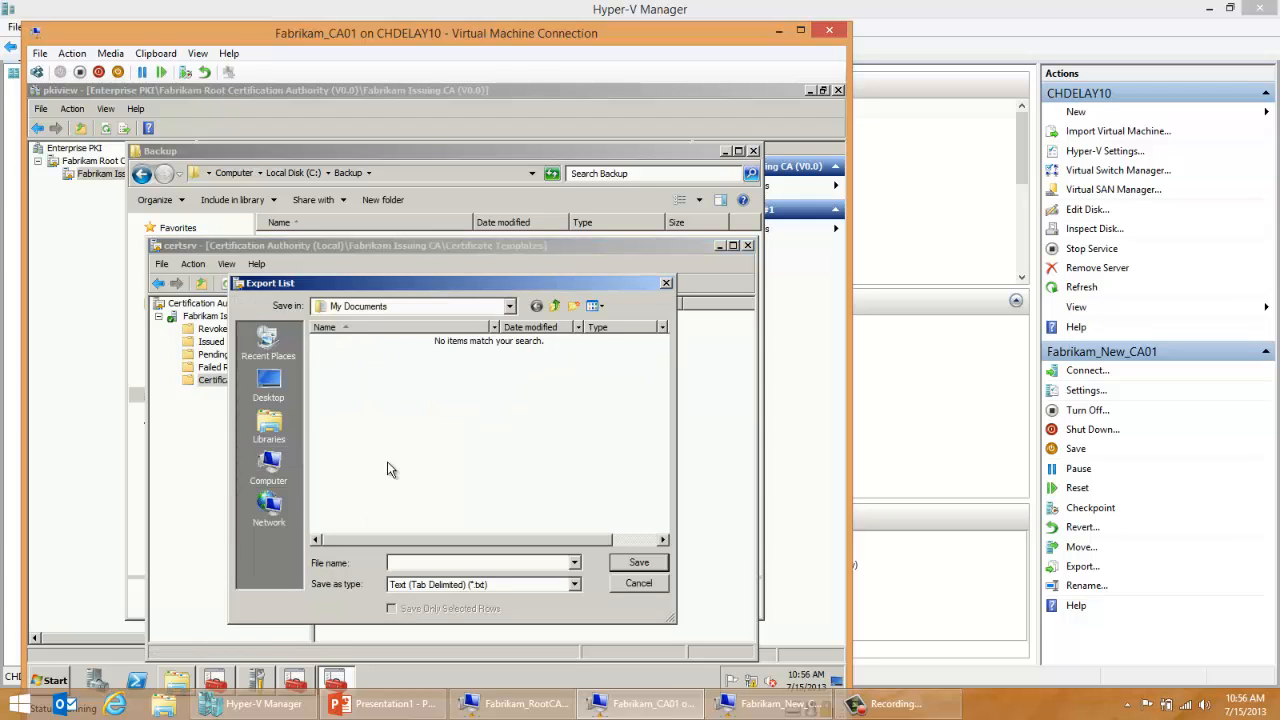
{"action": "left_click", "coordinate": [420, 312]}
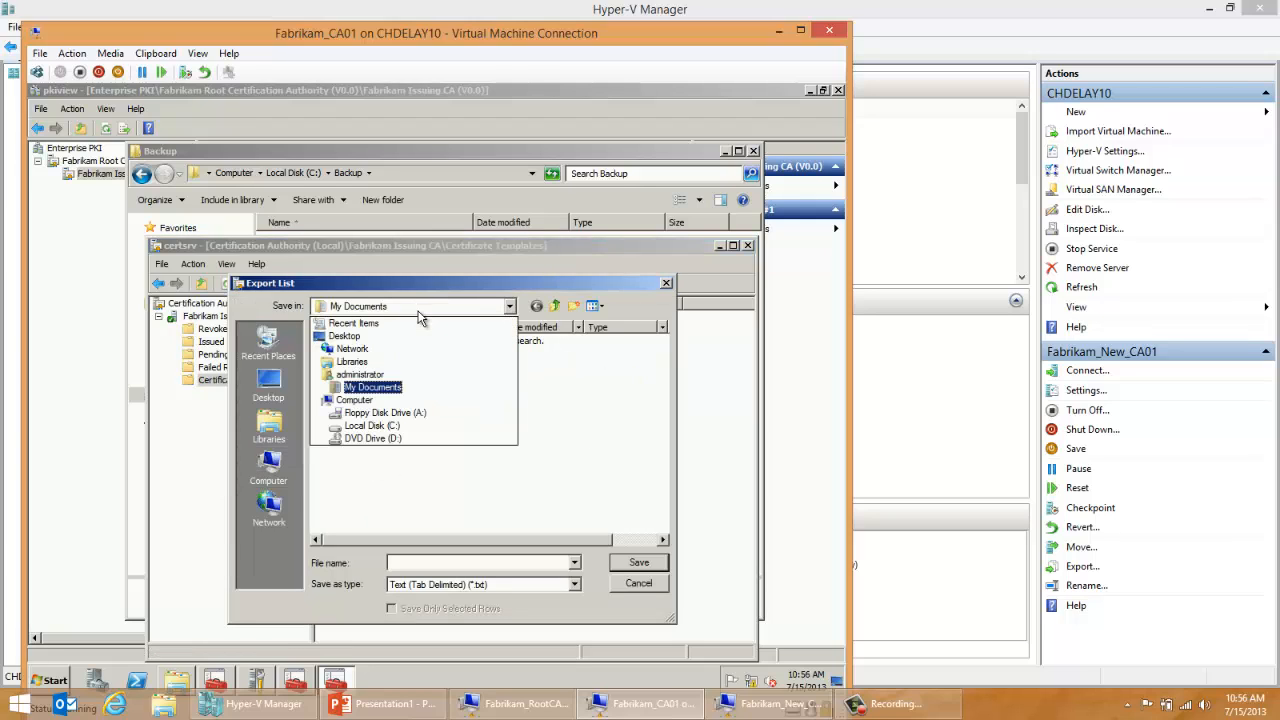
{"action": "left_click", "coordinate": [407, 425]}
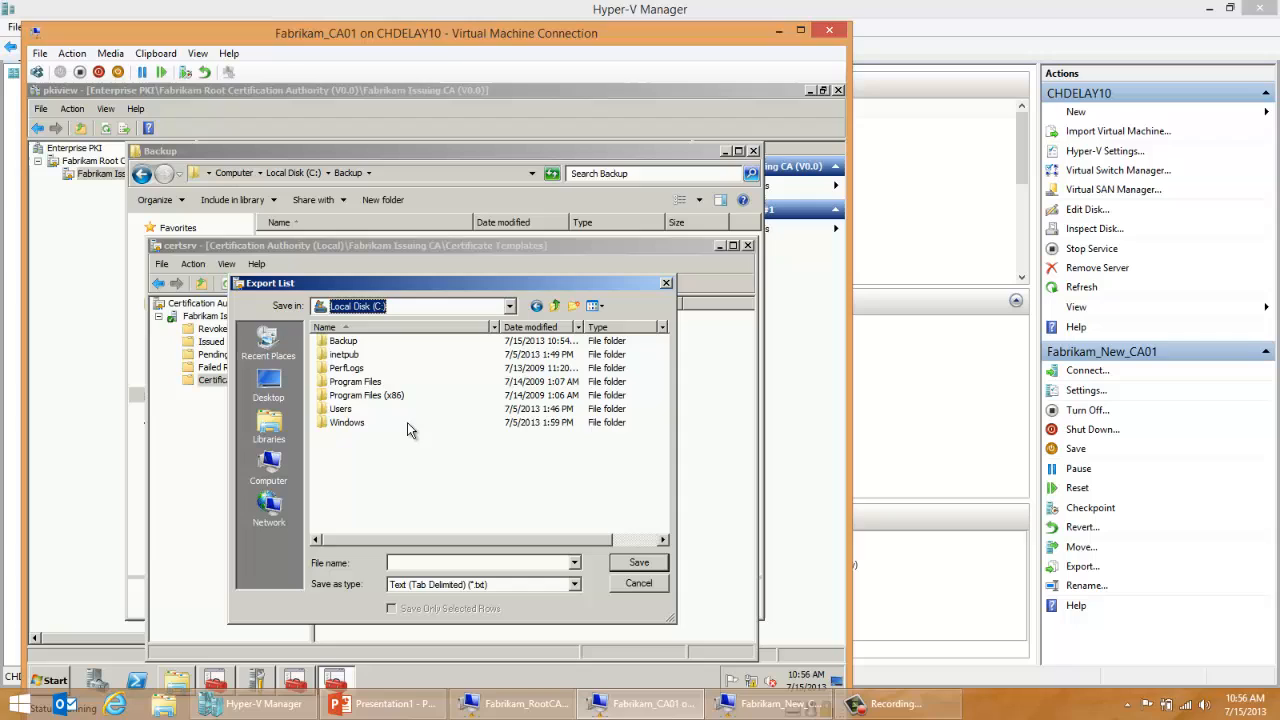
{"action": "double_click", "coordinate": [340, 341]}
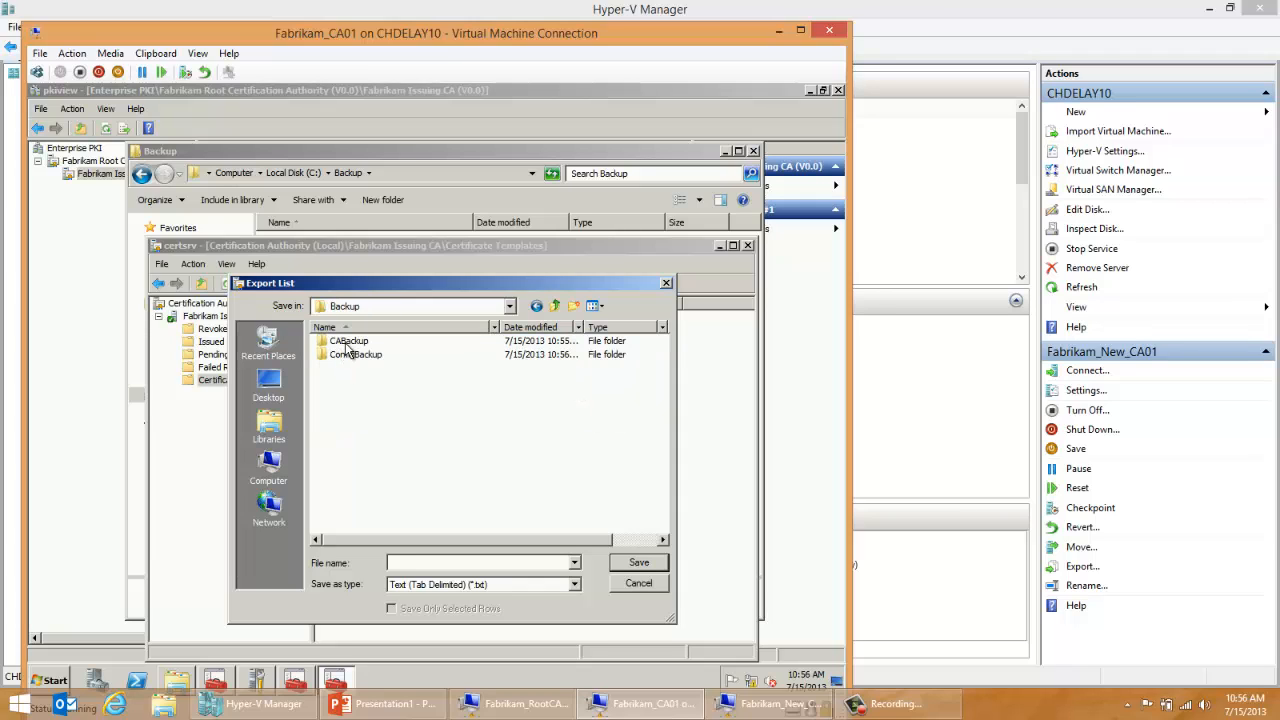
{"action": "double_click", "coordinate": [346, 354]}
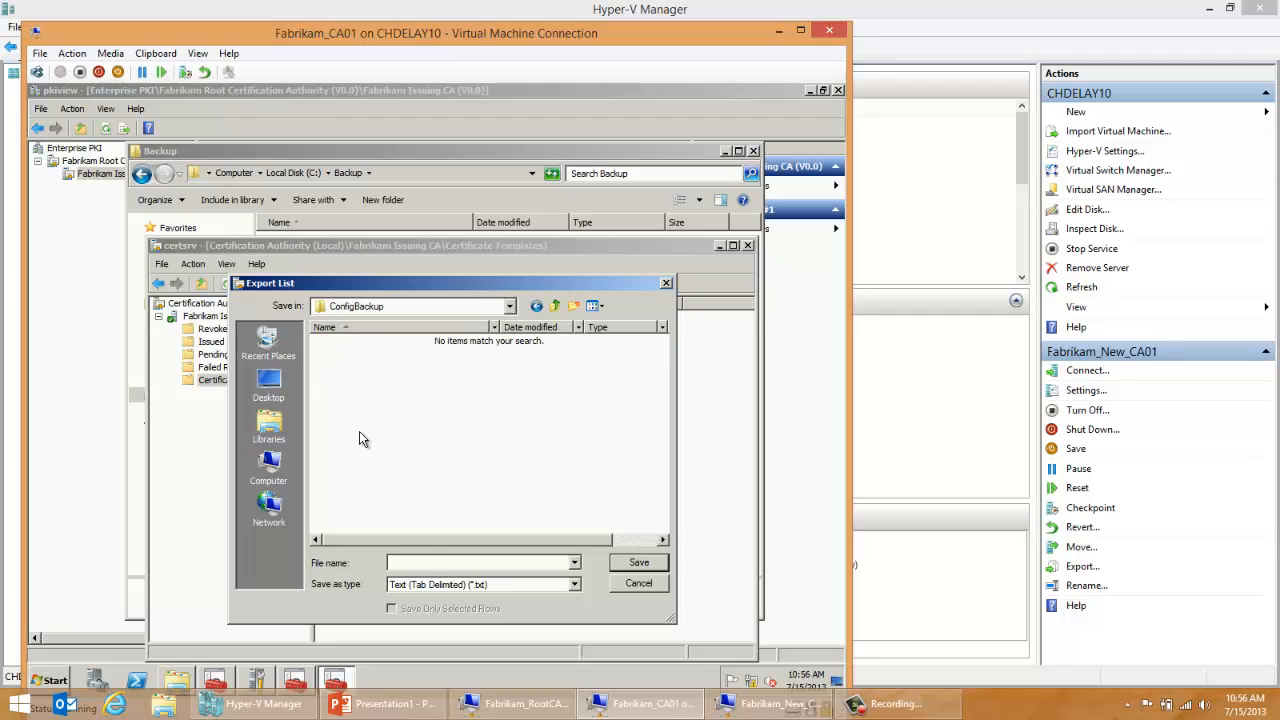
Step: Save the exported template list as CeTemplates, then close the Certification Authority console and the Backup folder window
{"action": "left_click", "coordinate": [425, 560]}
{"action": "type", "text": "Ce"}
{"action": "type", "text": "Templates"}
{"action": "key", "text": "Return"}
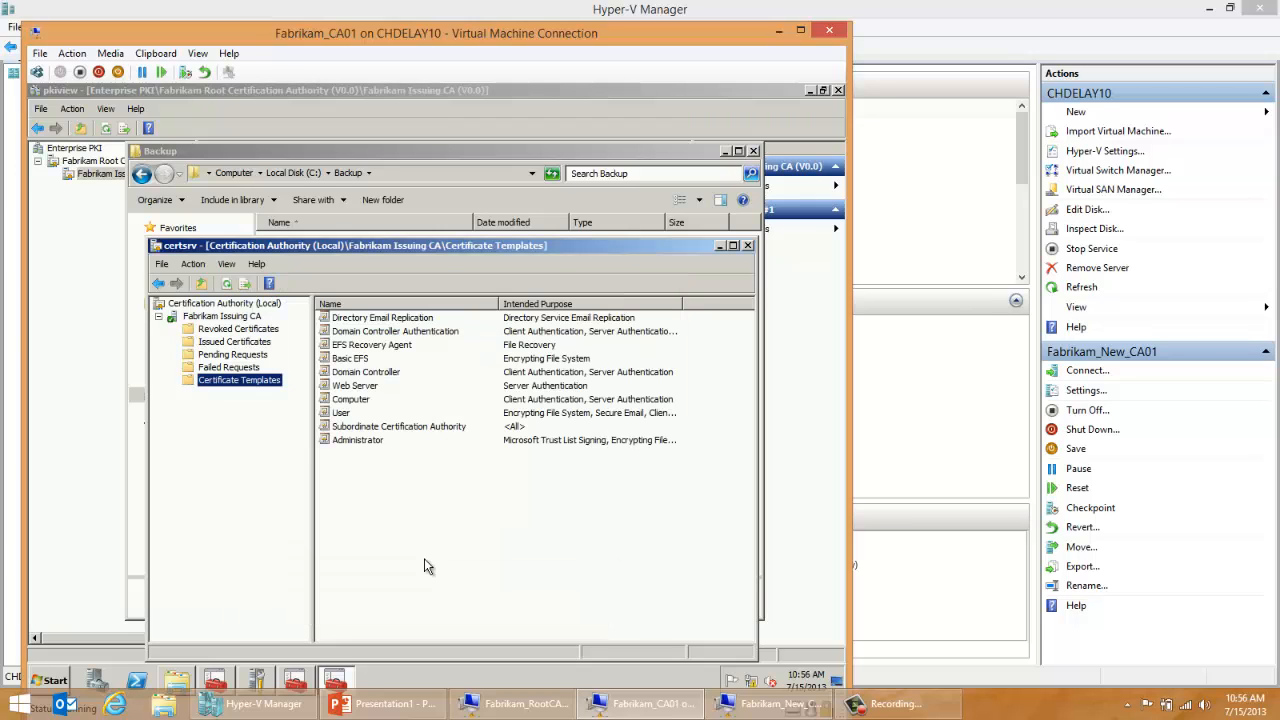
{"action": "left_click", "coordinate": [748, 246]}
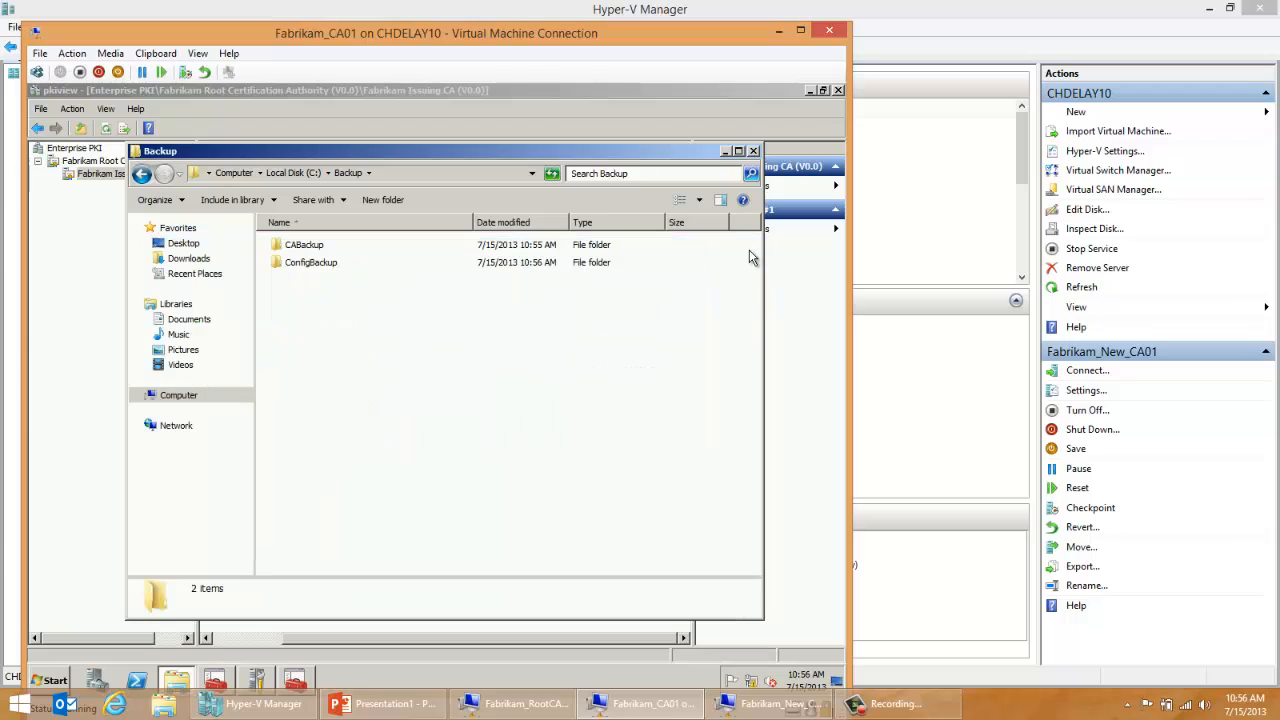
{"action": "left_click", "coordinate": [754, 151]}
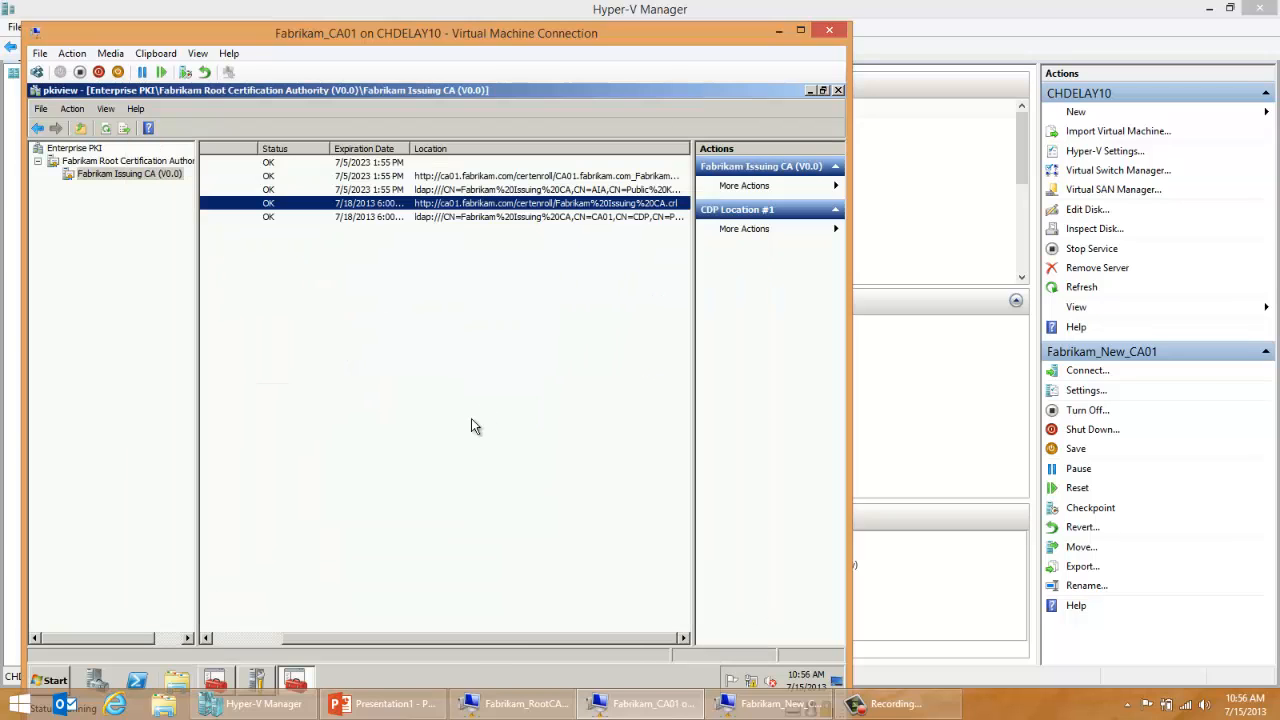
Step: Open a Computer window on CA01 and go to the network share \\dc01\c$
{"action": "left_click", "coordinate": [55, 677]}
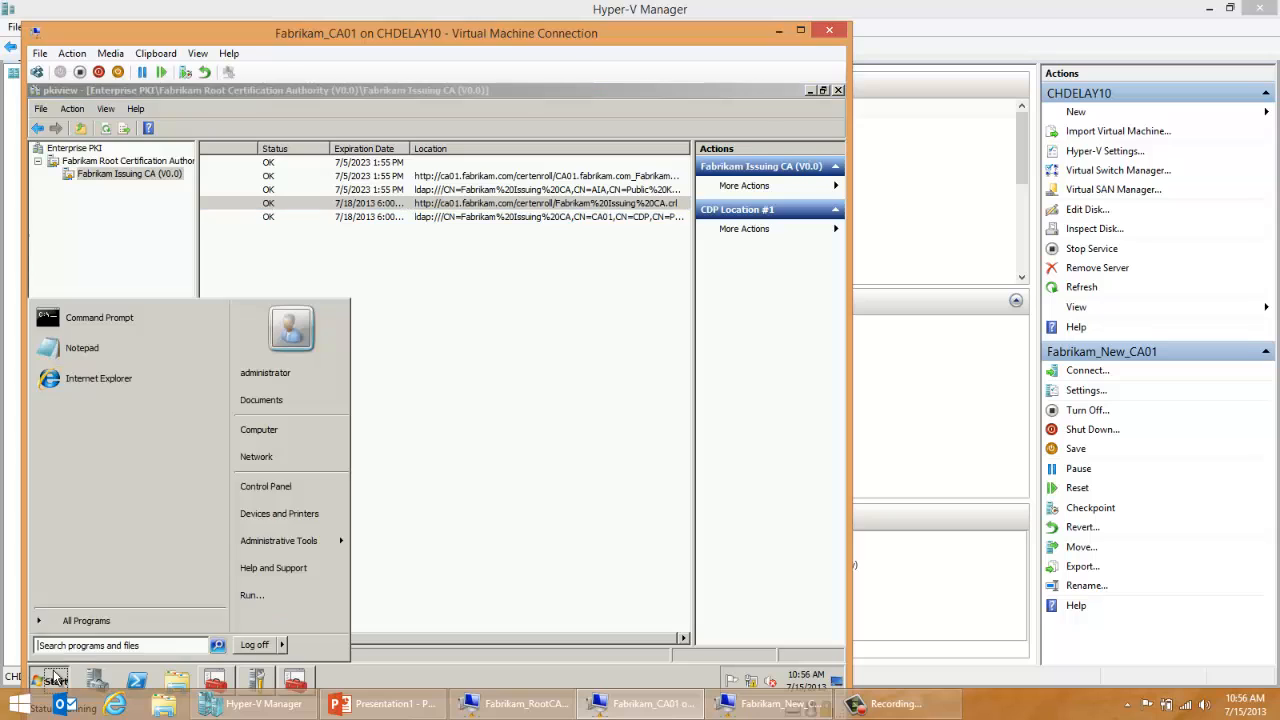
{"action": "left_click", "coordinate": [255, 429]}
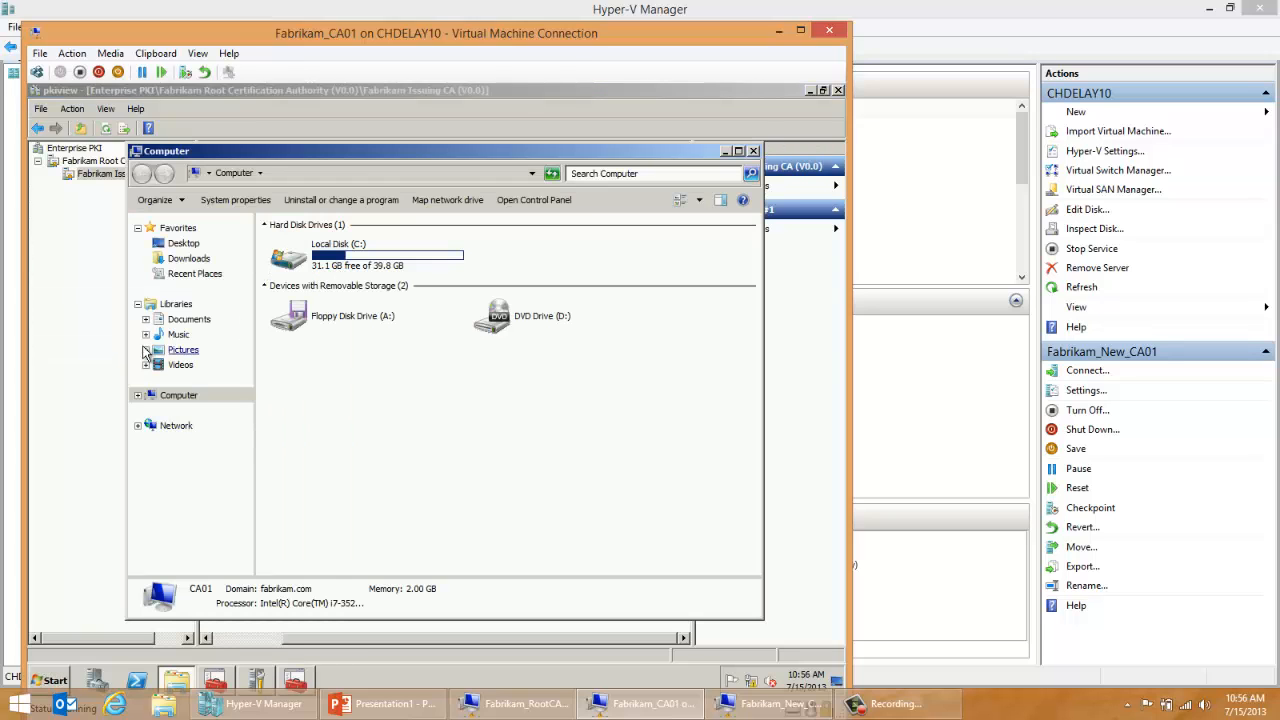
{"action": "left_click", "coordinate": [415, 173]}
{"action": "type", "text": "\\\\dc01\\c$"}
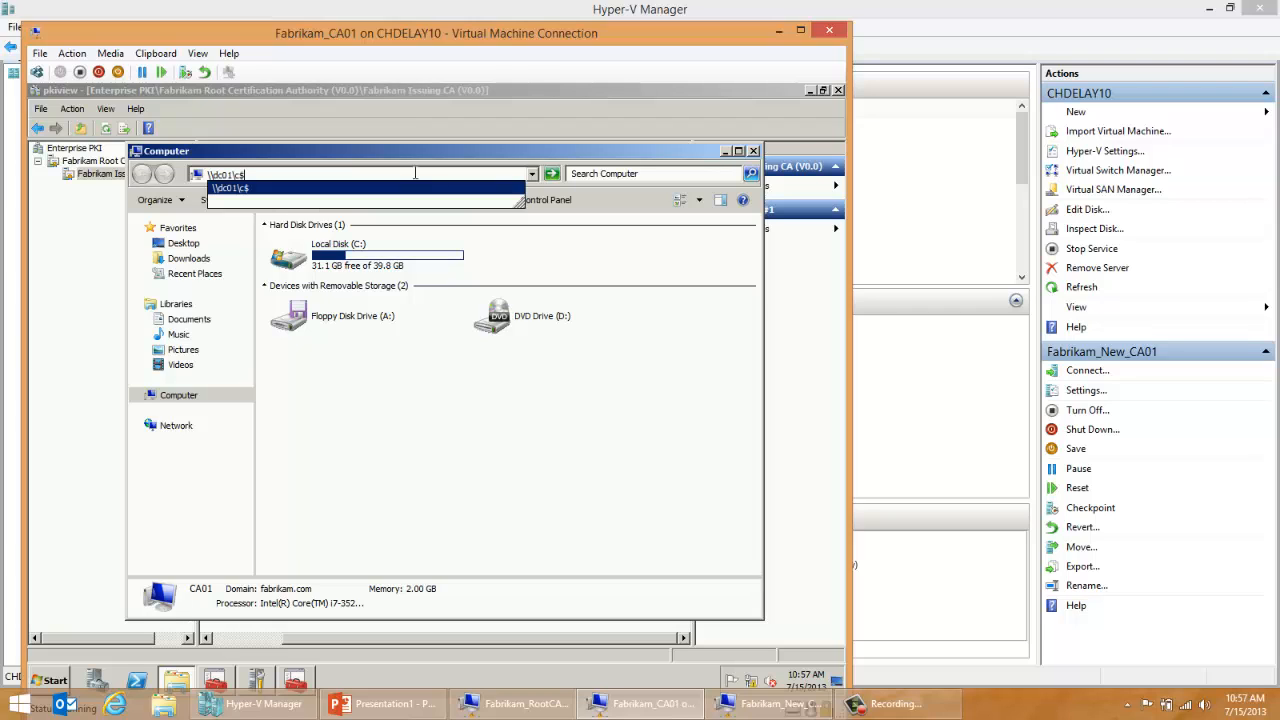
{"action": "left_click", "coordinate": [410, 186]}
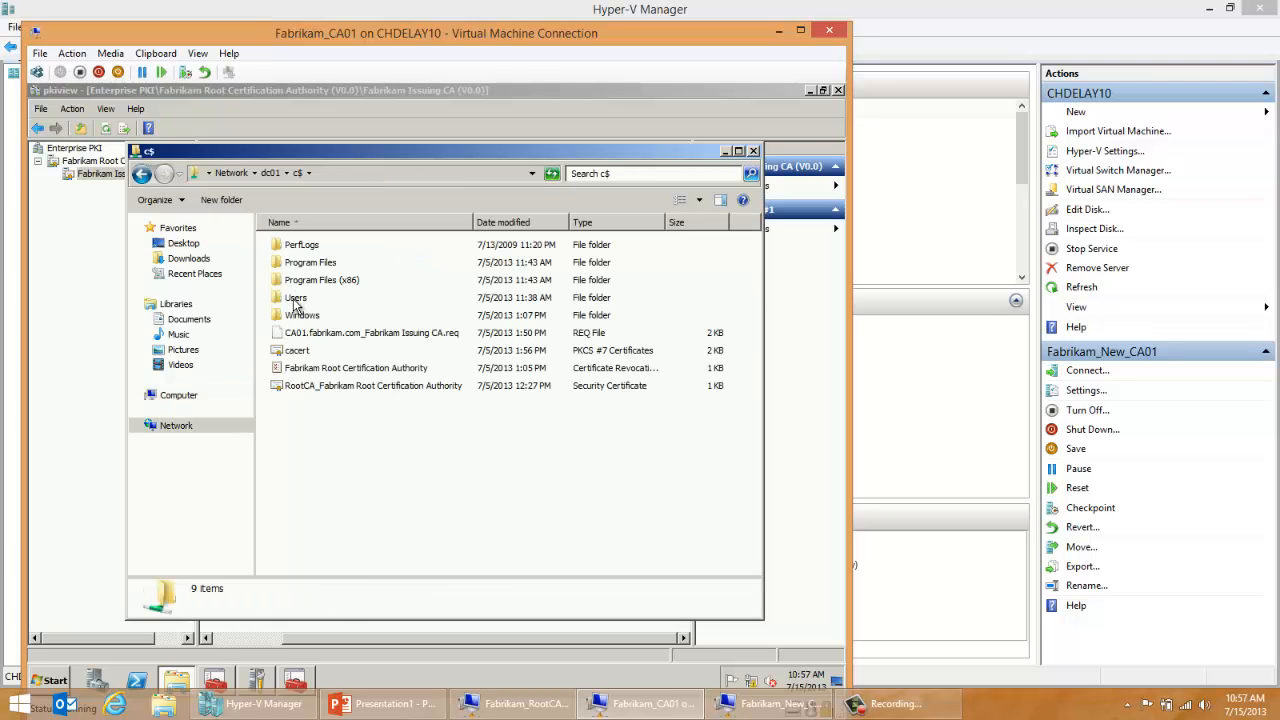
Step: Copy the Backup folder from Local Disk (C:) on CA01 into the \\dc01\c$ share
{"action": "key", "text": "super+e"}
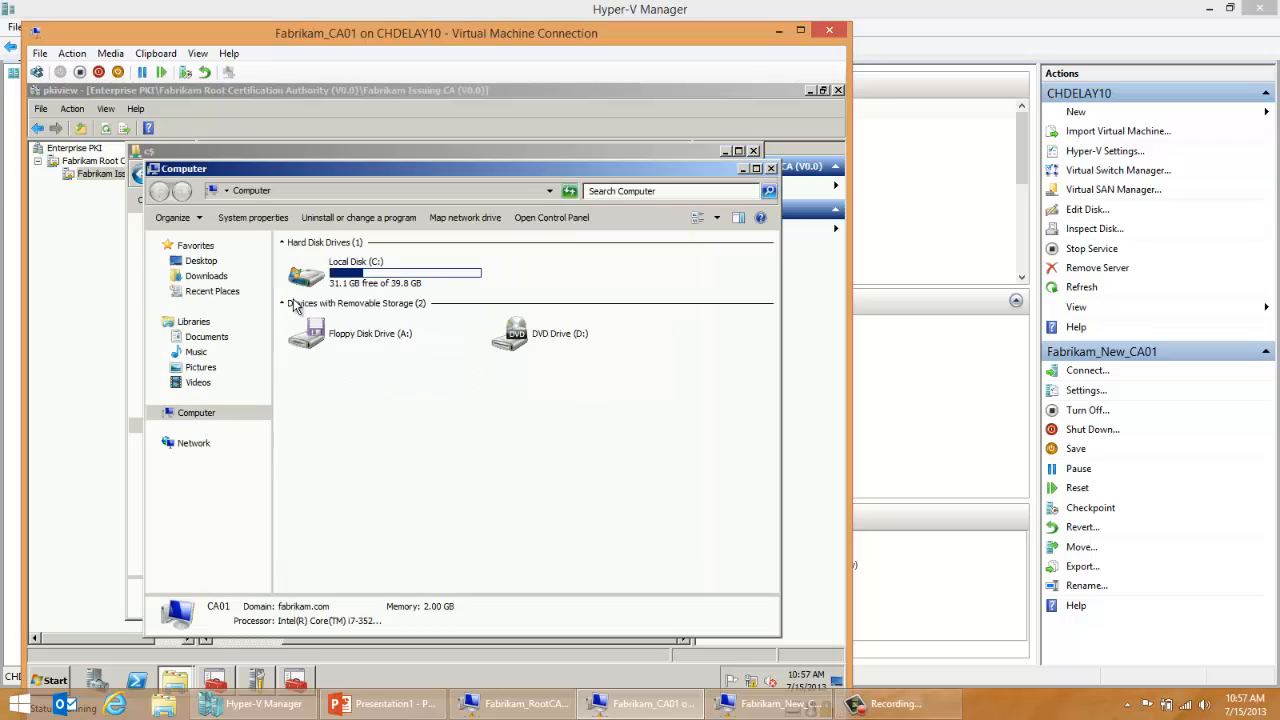
{"action": "double_click", "coordinate": [390, 281]}
{"action": "left_click", "coordinate": [318, 262]}
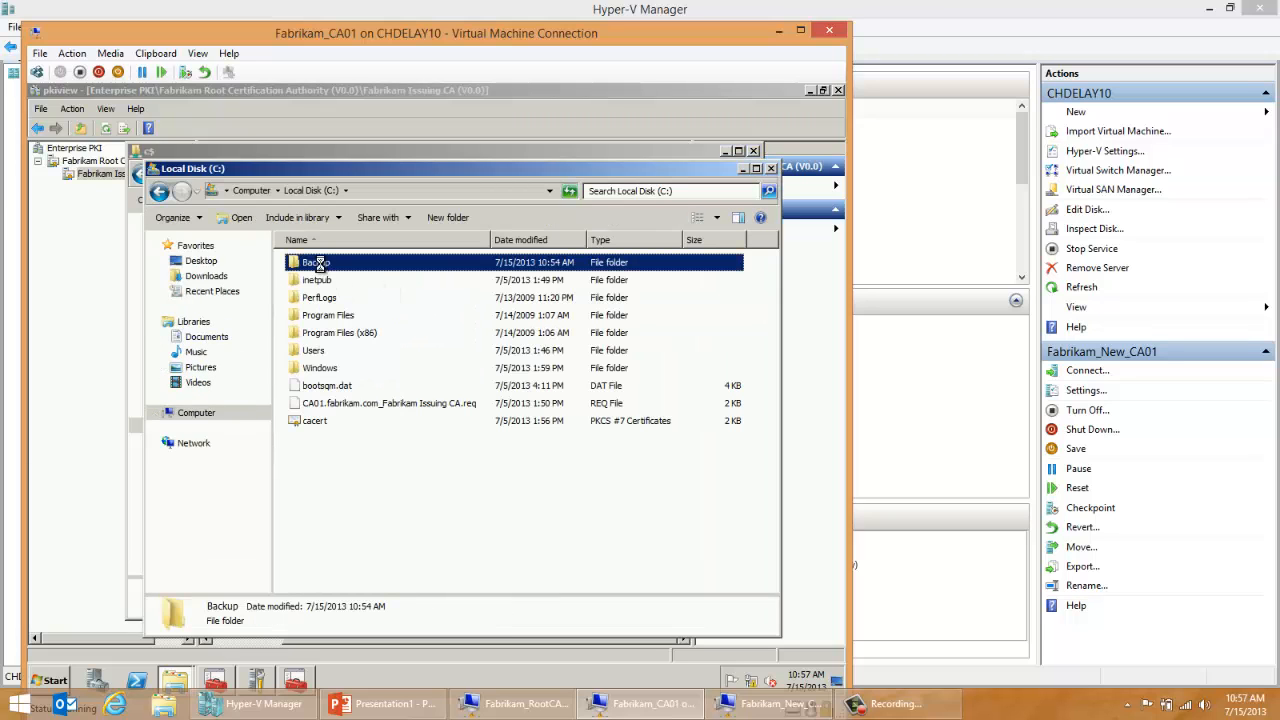
{"action": "right_click", "coordinate": [320, 263]}
{"action": "left_click", "coordinate": [344, 389]}
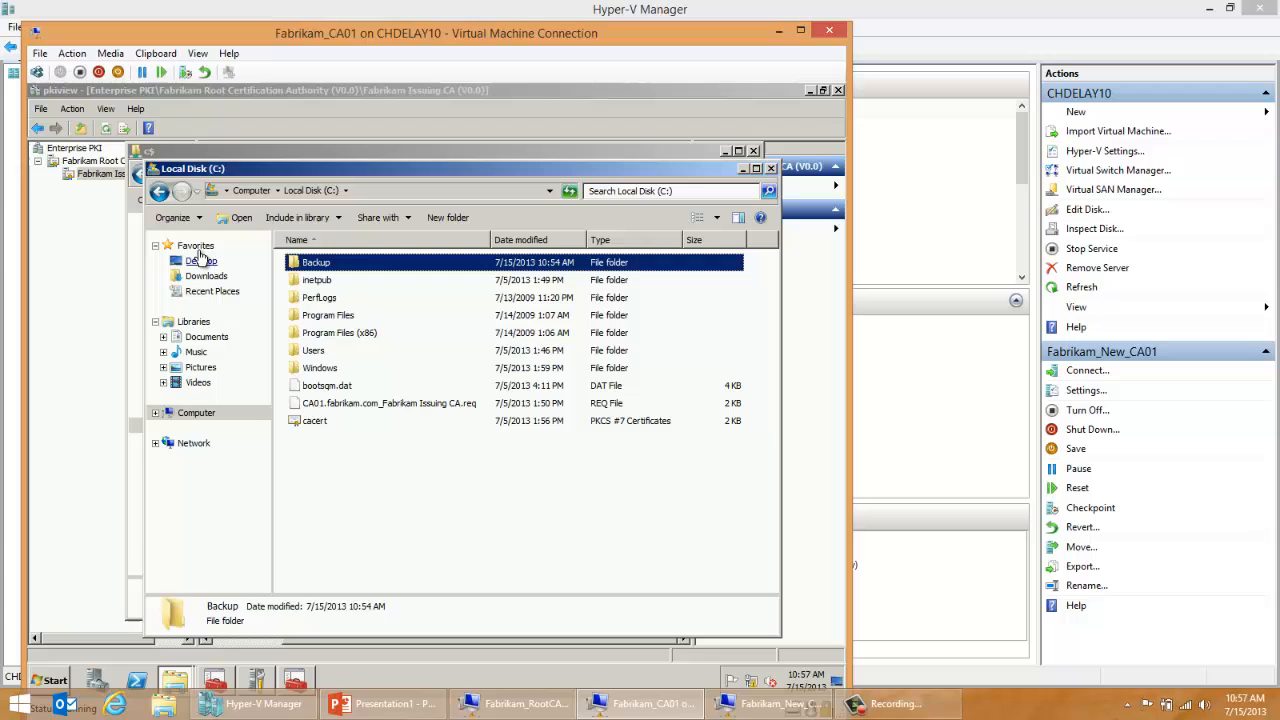
{"action": "left_click", "coordinate": [184, 156]}
{"action": "right_click", "coordinate": [305, 440]}
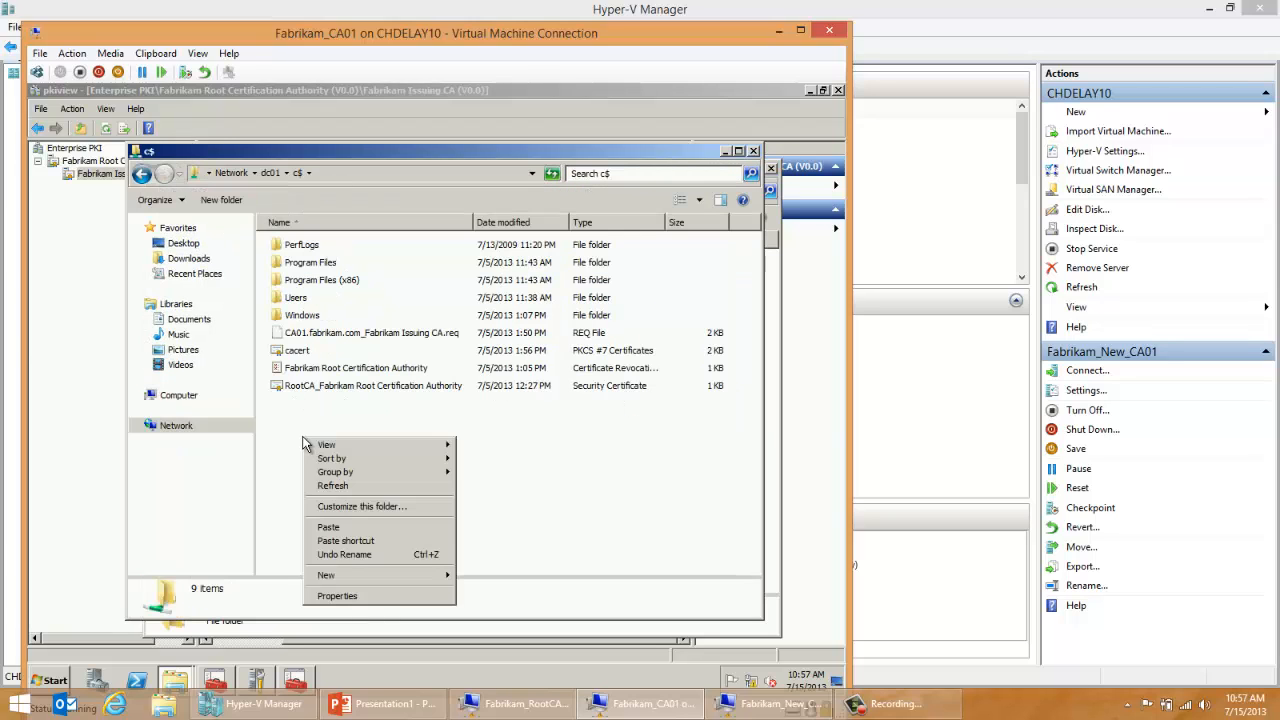
{"action": "left_click", "coordinate": [349, 530]}
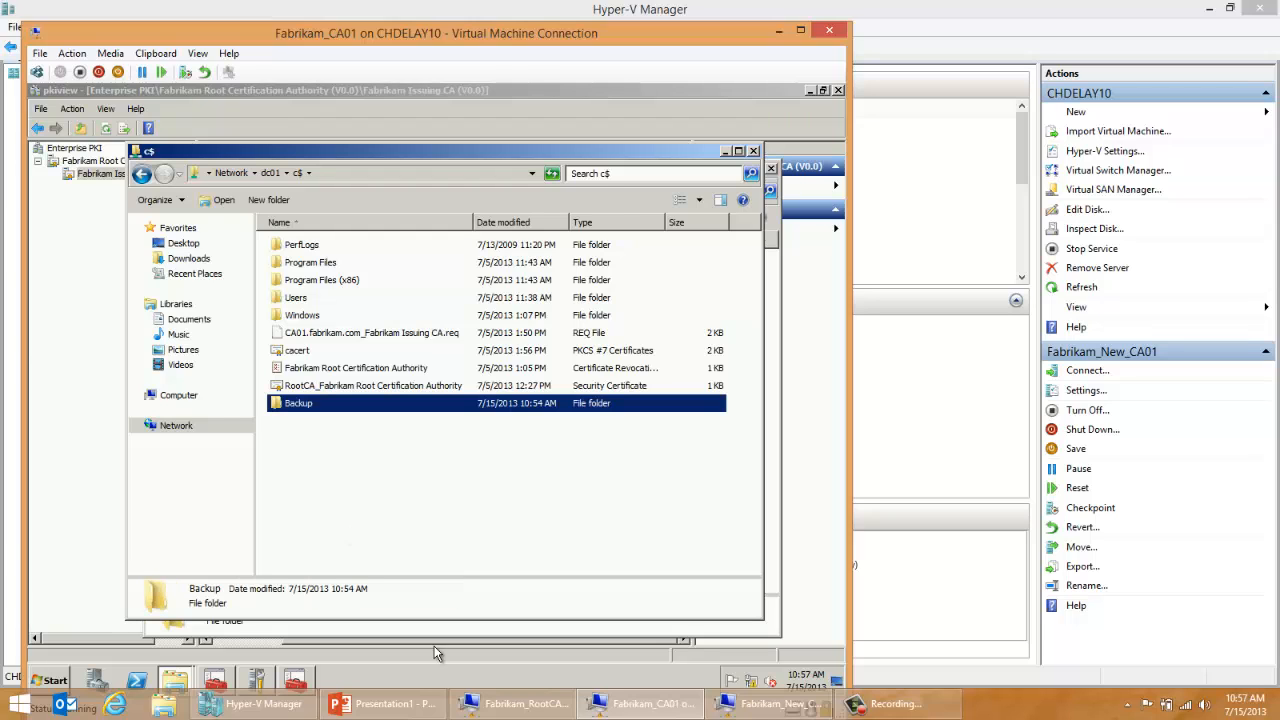
Step: Switch to the Fabrikam_New_CA01 virtual machine and sign in as fabrikam\administrator with the account password
{"action": "left_click", "coordinate": [770, 703]}
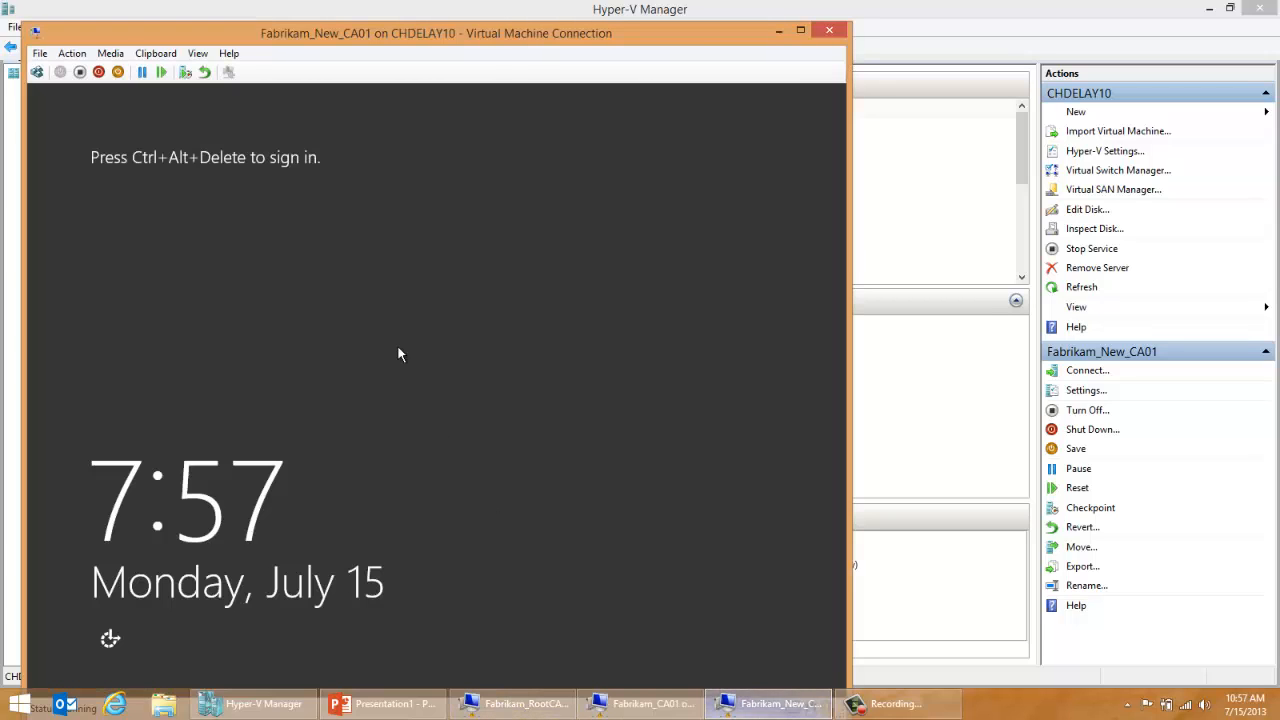
{"action": "left_click", "coordinate": [37, 72]}
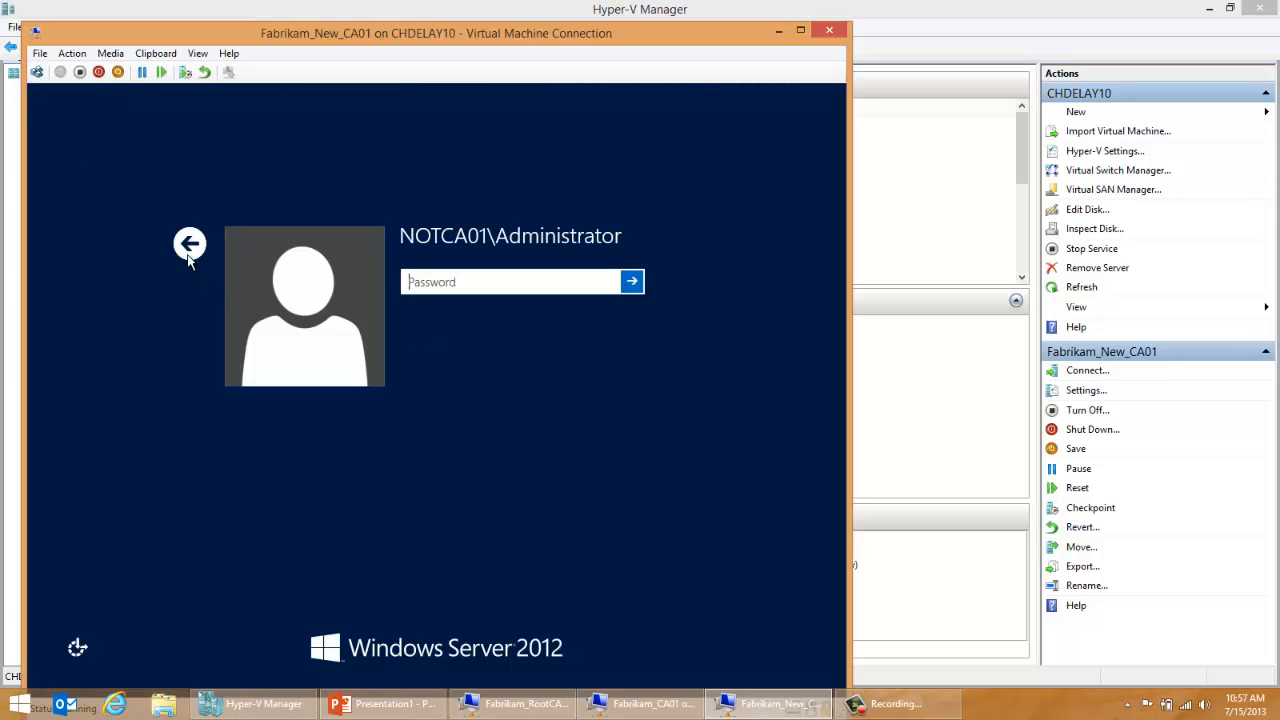
{"action": "left_click", "coordinate": [189, 243]}
{"action": "left_click", "coordinate": [594, 347]}
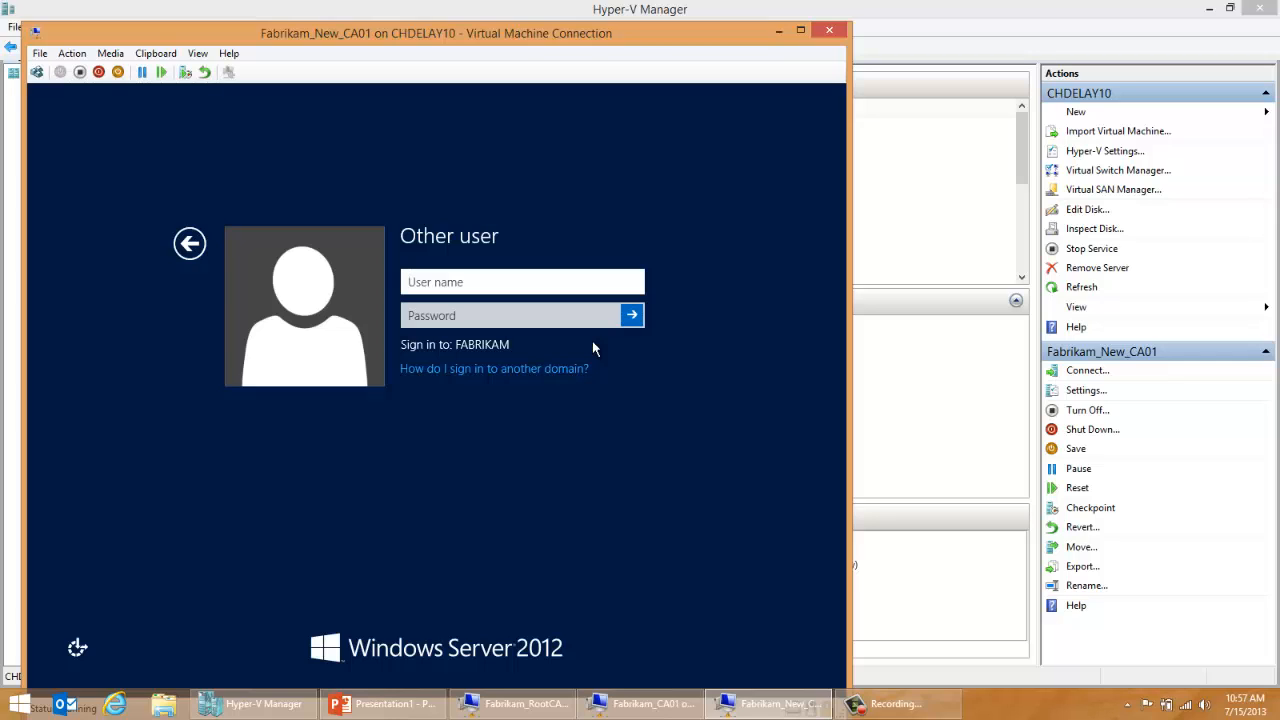
{"action": "type", "text": "fabrikam\\"}
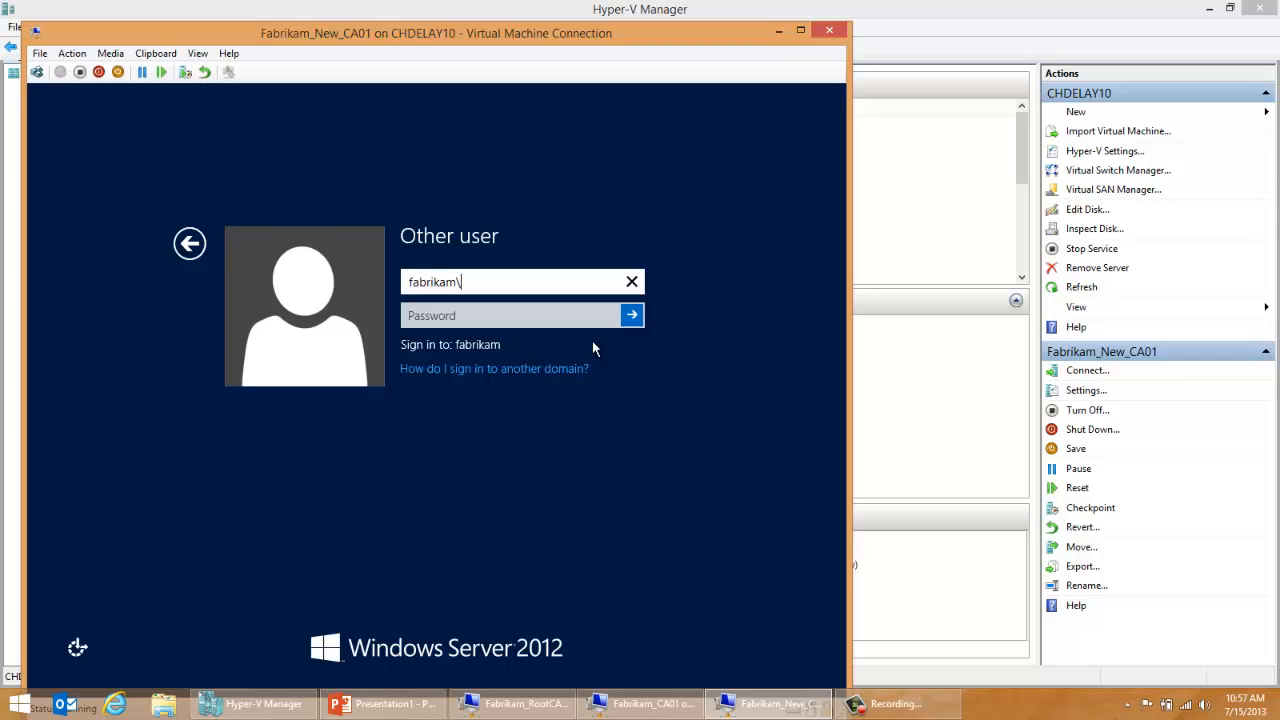
{"action": "type", "text": "administrator"}
{"action": "key", "text": "Tab"}
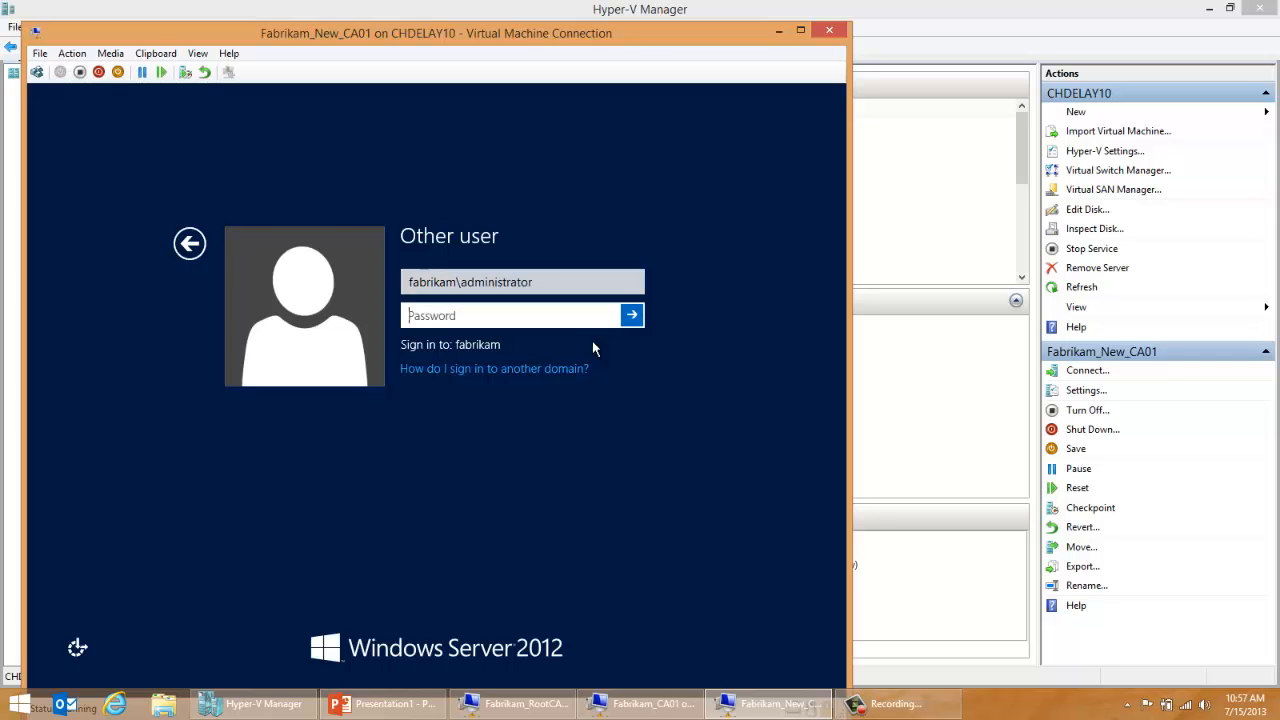
{"action": "type", "text": "P@ssw0rd"}
{"action": "key", "text": "Return"}
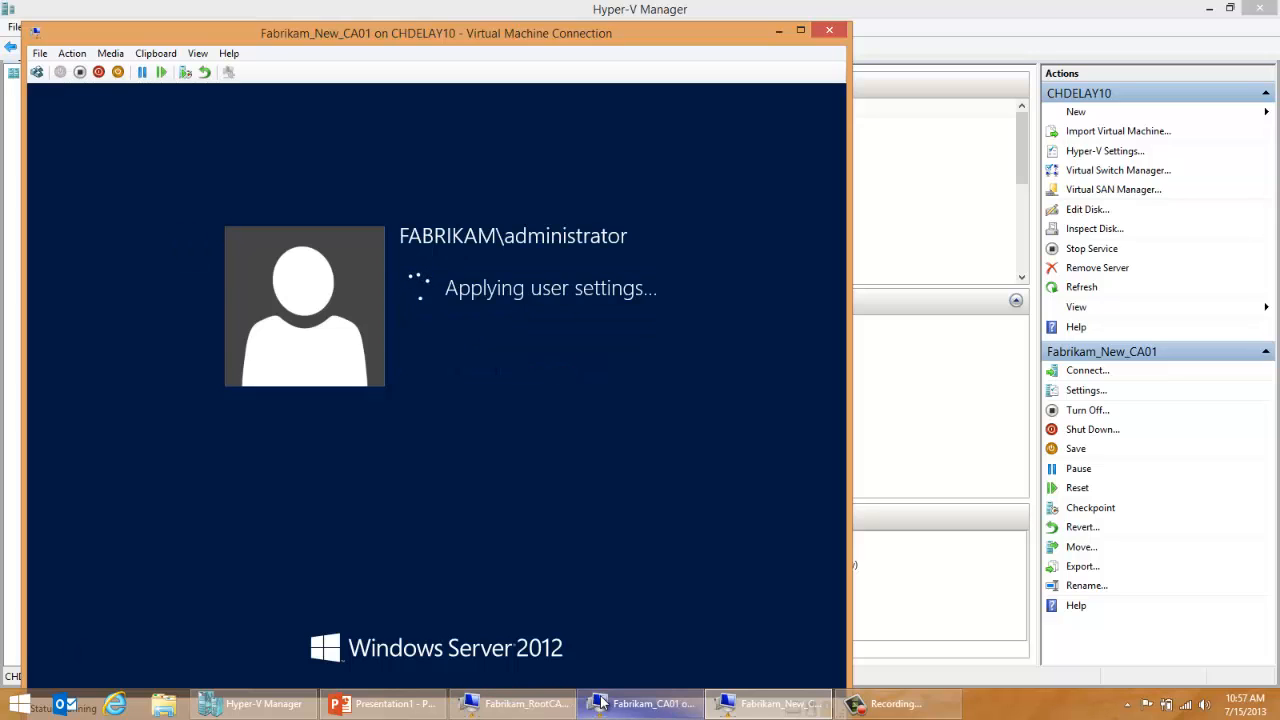
Step: Switch back to the Fabrikam_CA01 virtual machine and close its c$ and Local Disk (C:) folder windows
{"action": "left_click", "coordinate": [601, 703]}
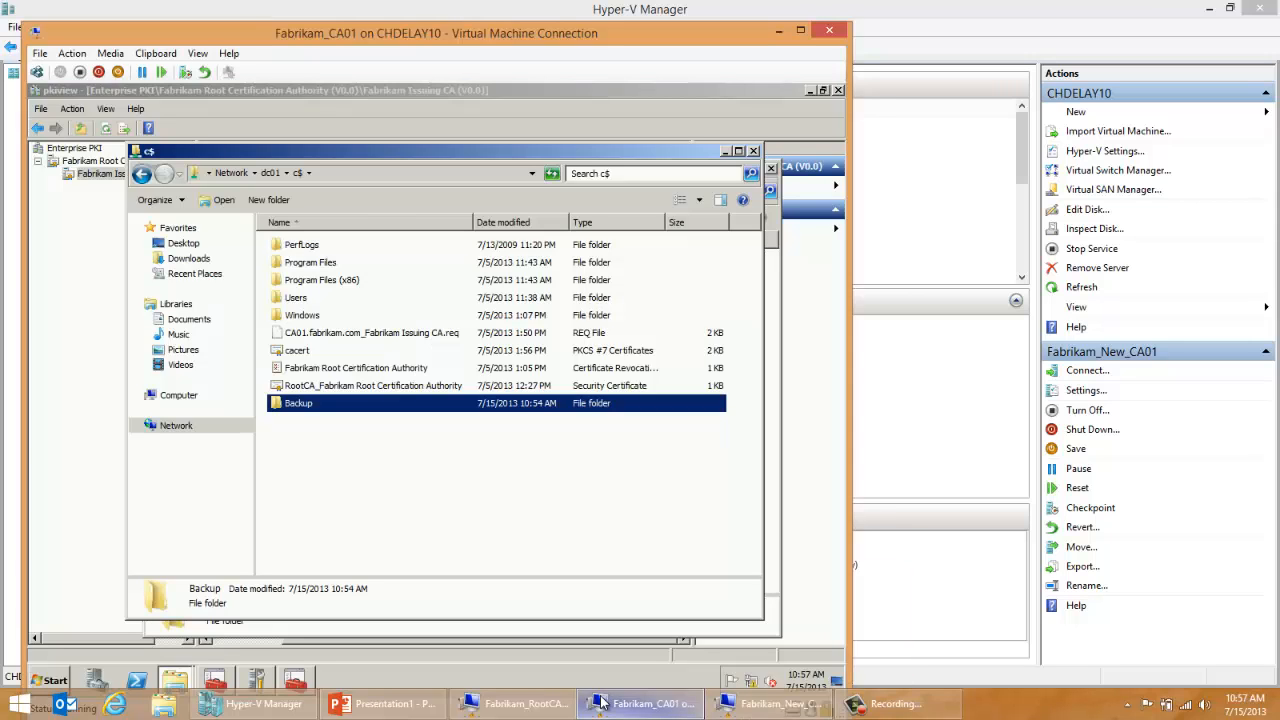
{"action": "left_click", "coordinate": [755, 152]}
{"action": "left_click", "coordinate": [771, 166]}
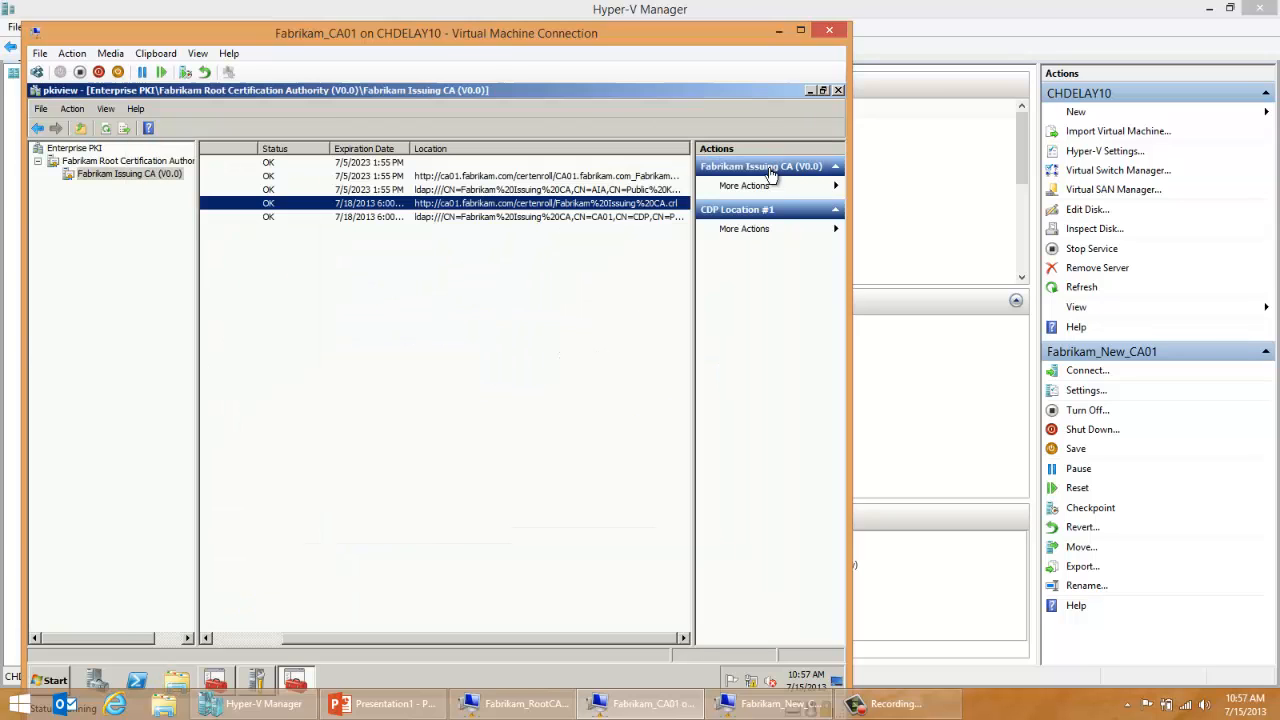
Step: Remove the Active Directory Certificate Services and Web Server (IIS) roles from CA01 using Server Manager
{"action": "left_click", "coordinate": [255, 680]}
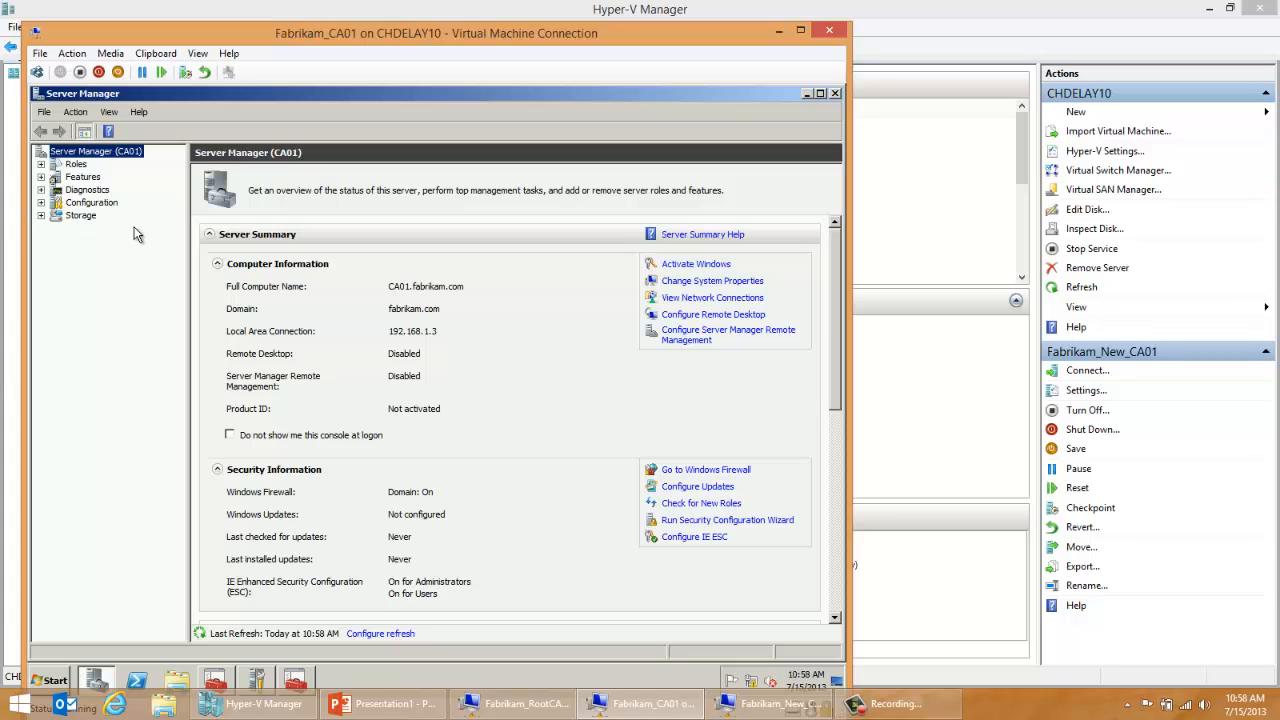
{"action": "left_click", "coordinate": [76, 165]}
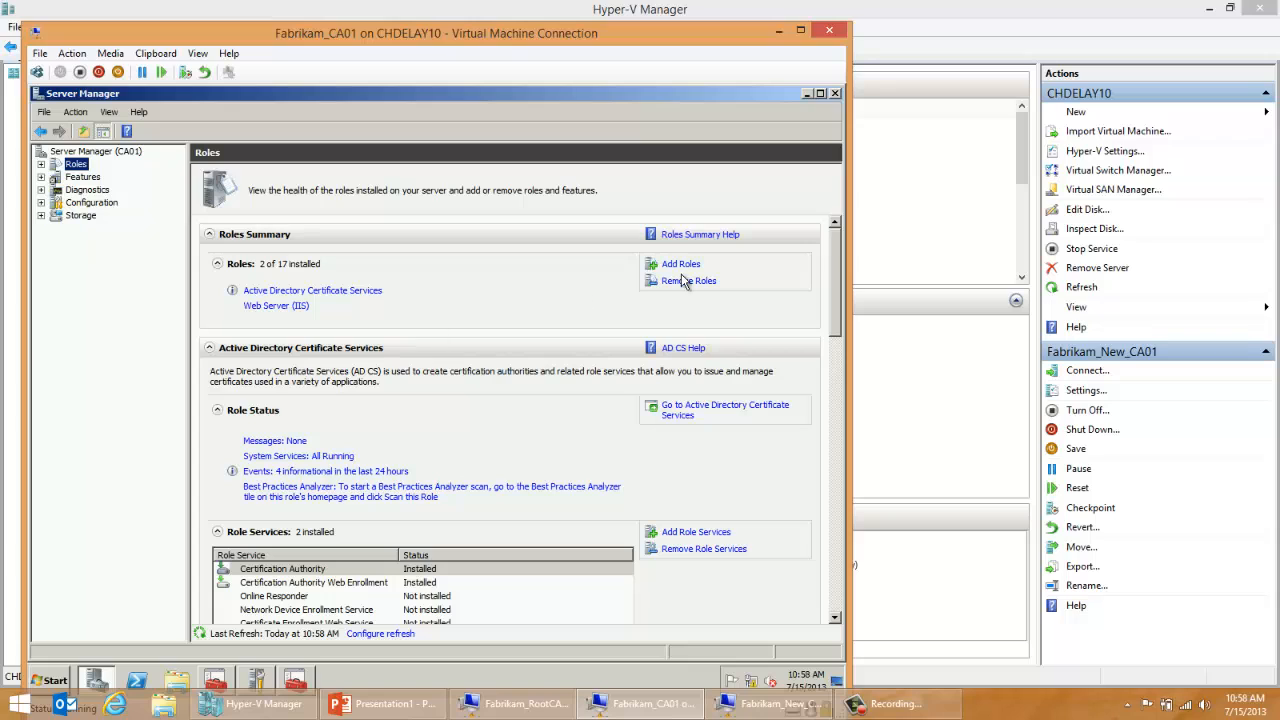
{"action": "left_click", "coordinate": [681, 280]}
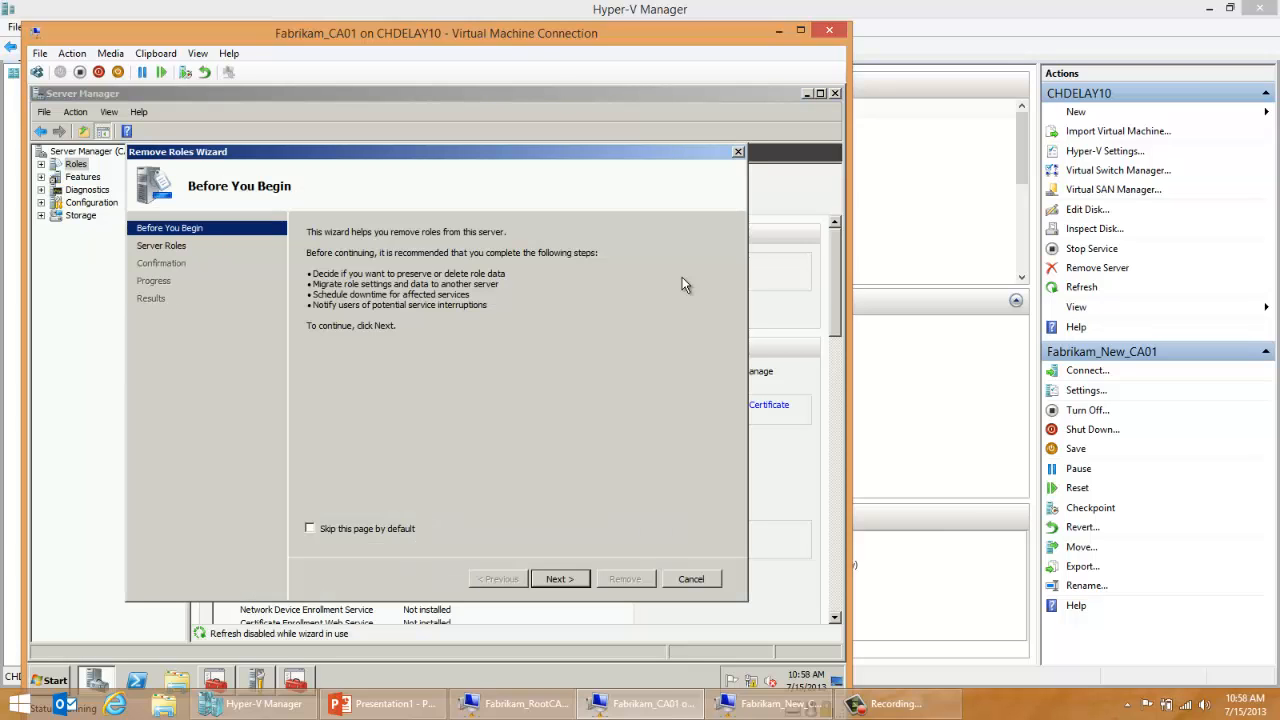
{"action": "left_click", "coordinate": [550, 579]}
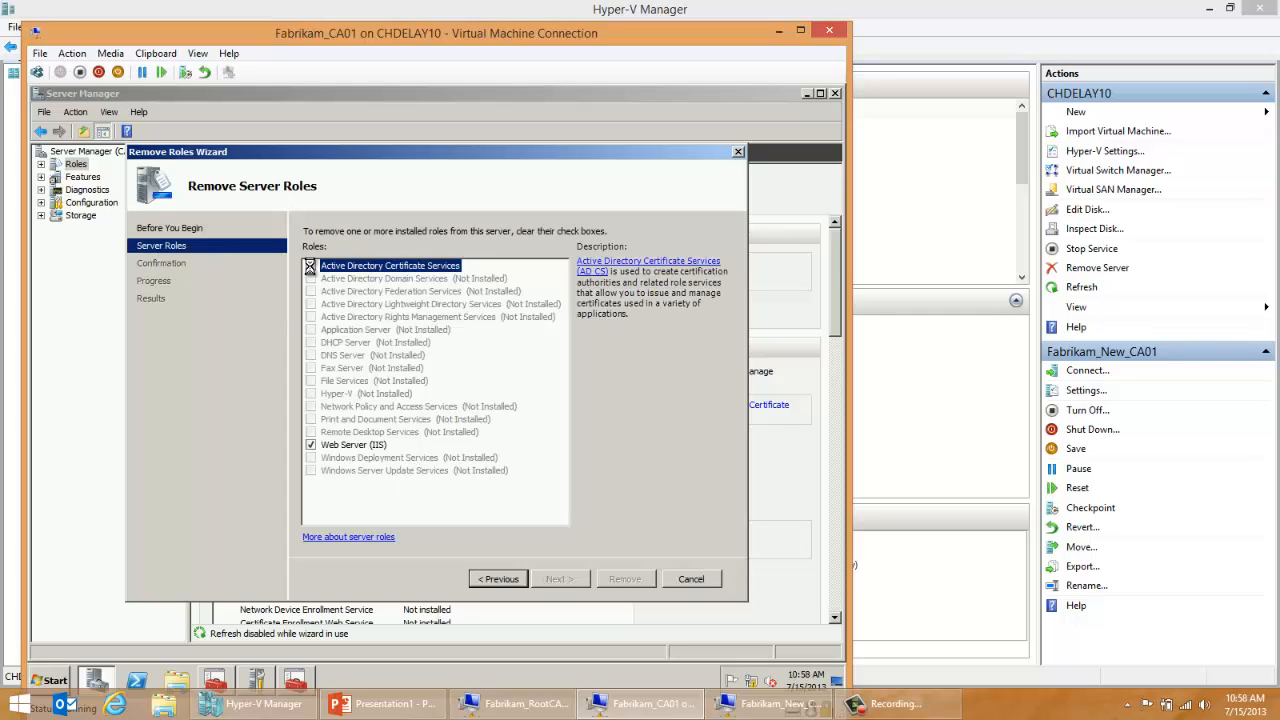
{"action": "left_click", "coordinate": [311, 267]}
{"action": "left_click", "coordinate": [311, 445]}
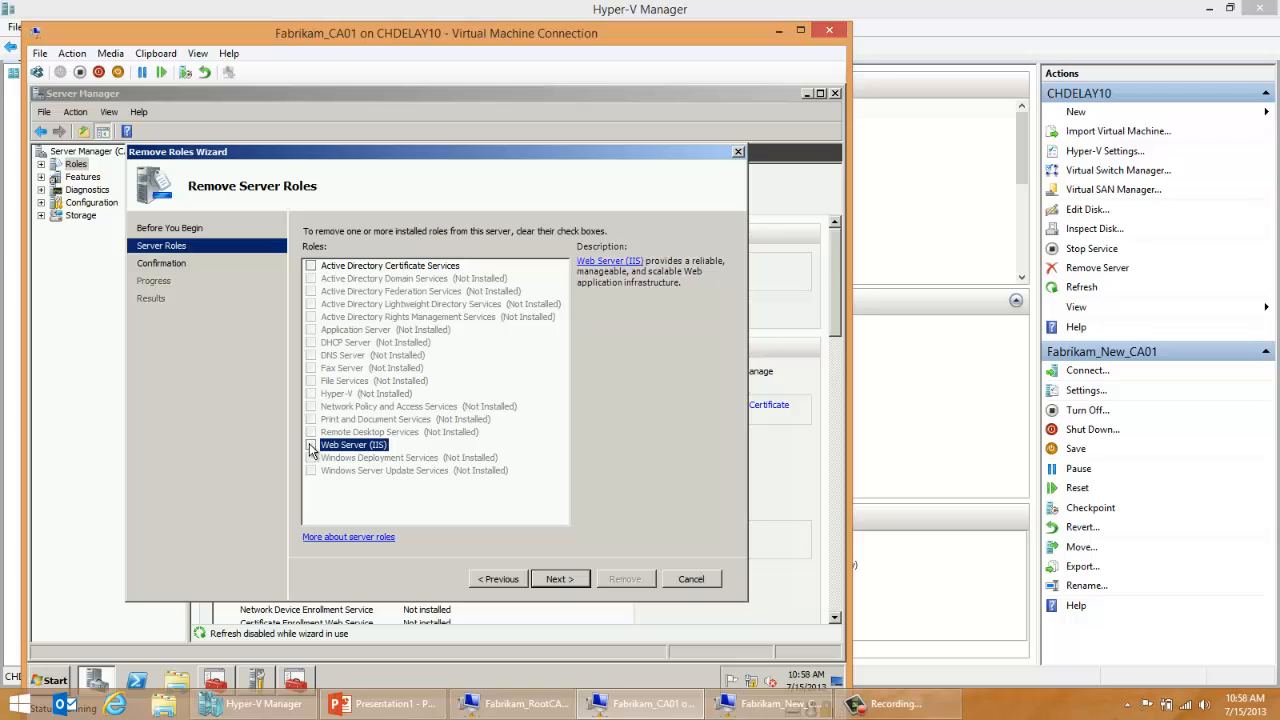
{"action": "left_click", "coordinate": [555, 579]}
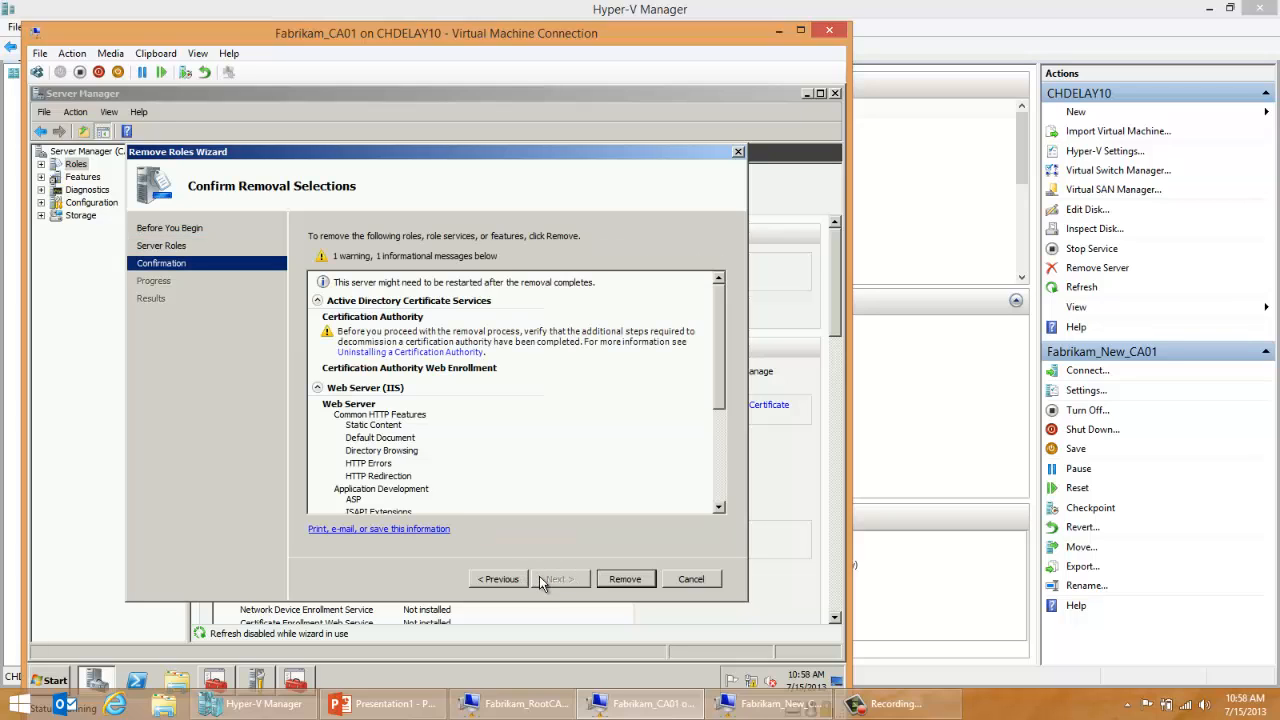
{"action": "left_click", "coordinate": [618, 584]}
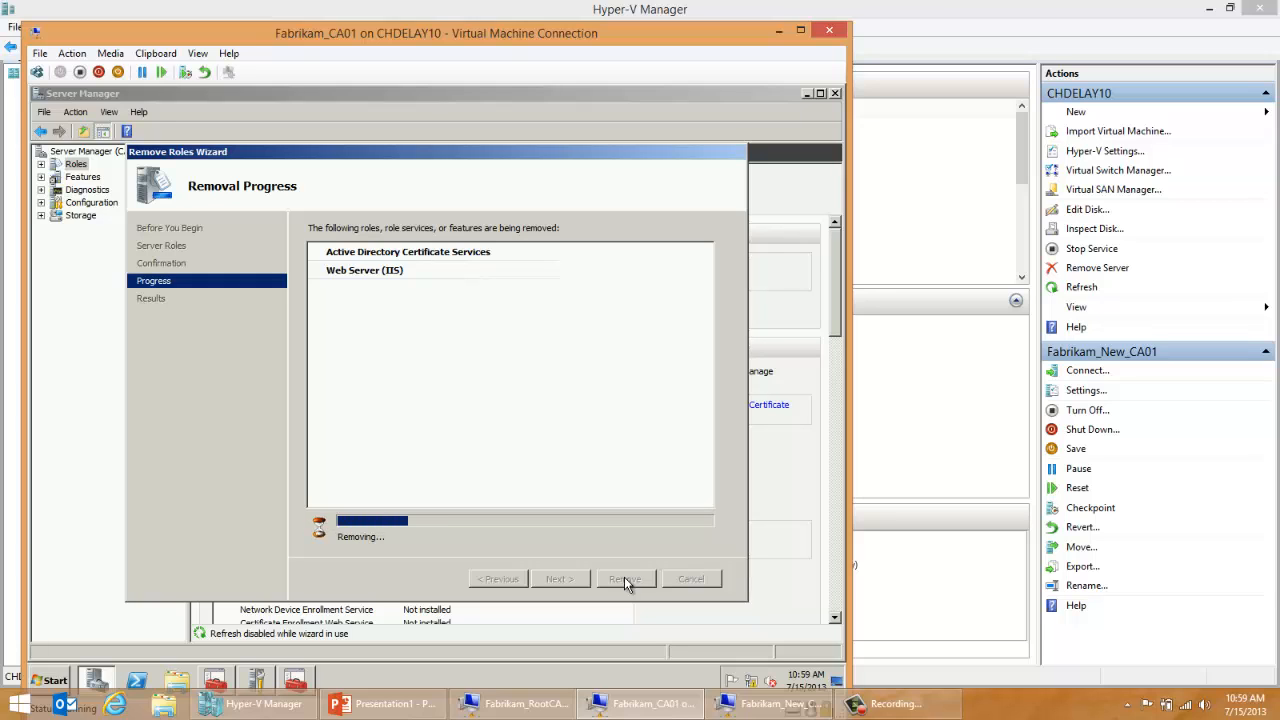
Step: Switch to the Fabrikam_New_CA01 virtual machine and open the \\dc01\c$ share in File Explorer
{"action": "left_click", "coordinate": [795, 705]}
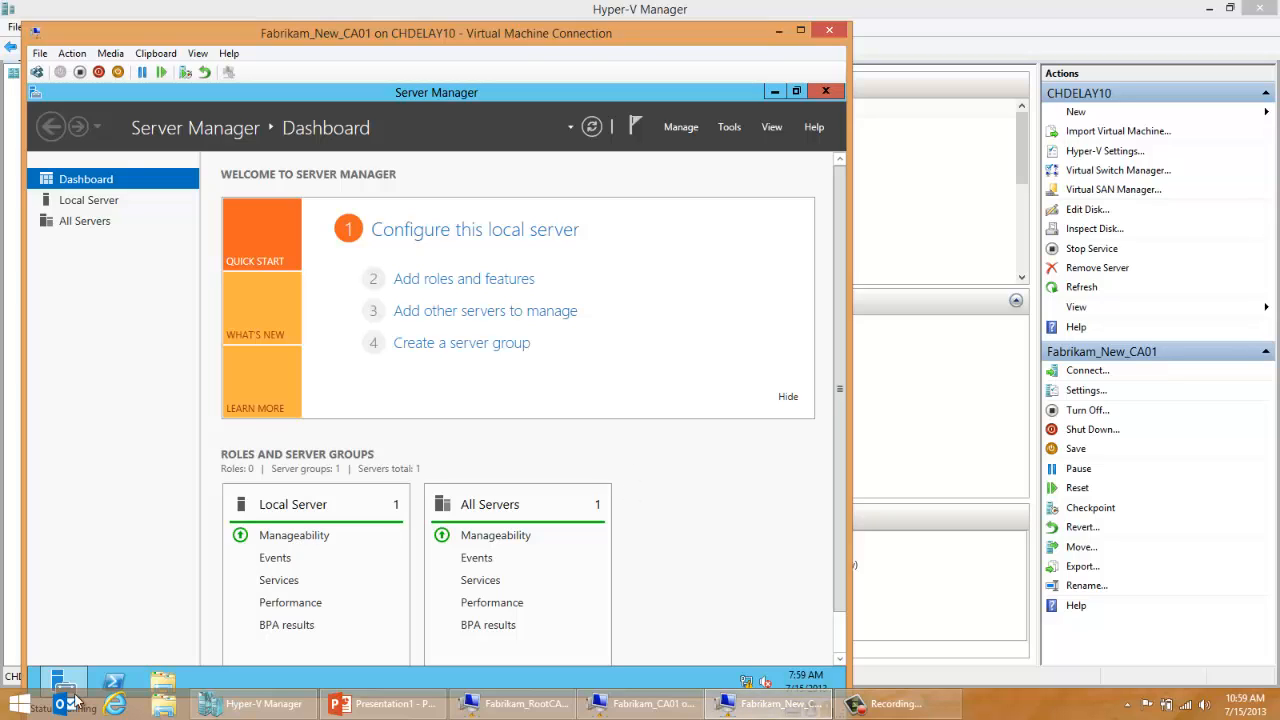
{"action": "left_click", "coordinate": [161, 684]}
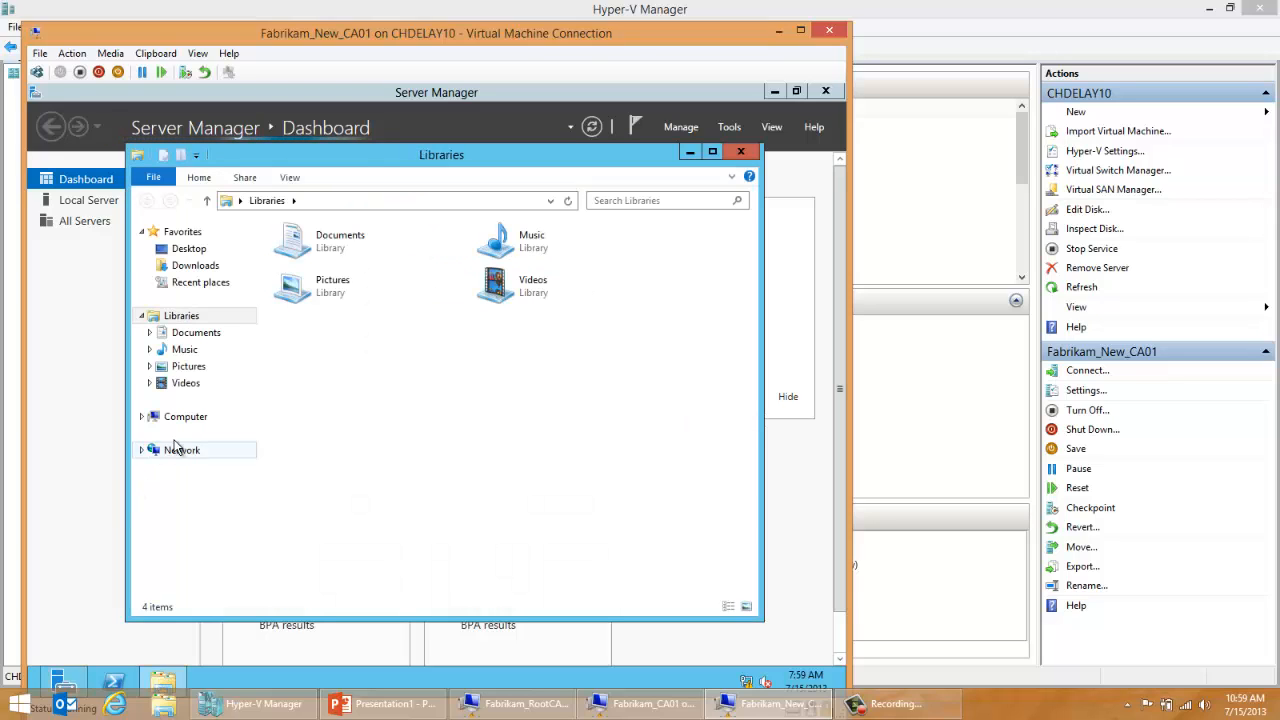
{"action": "left_click", "coordinate": [369, 199]}
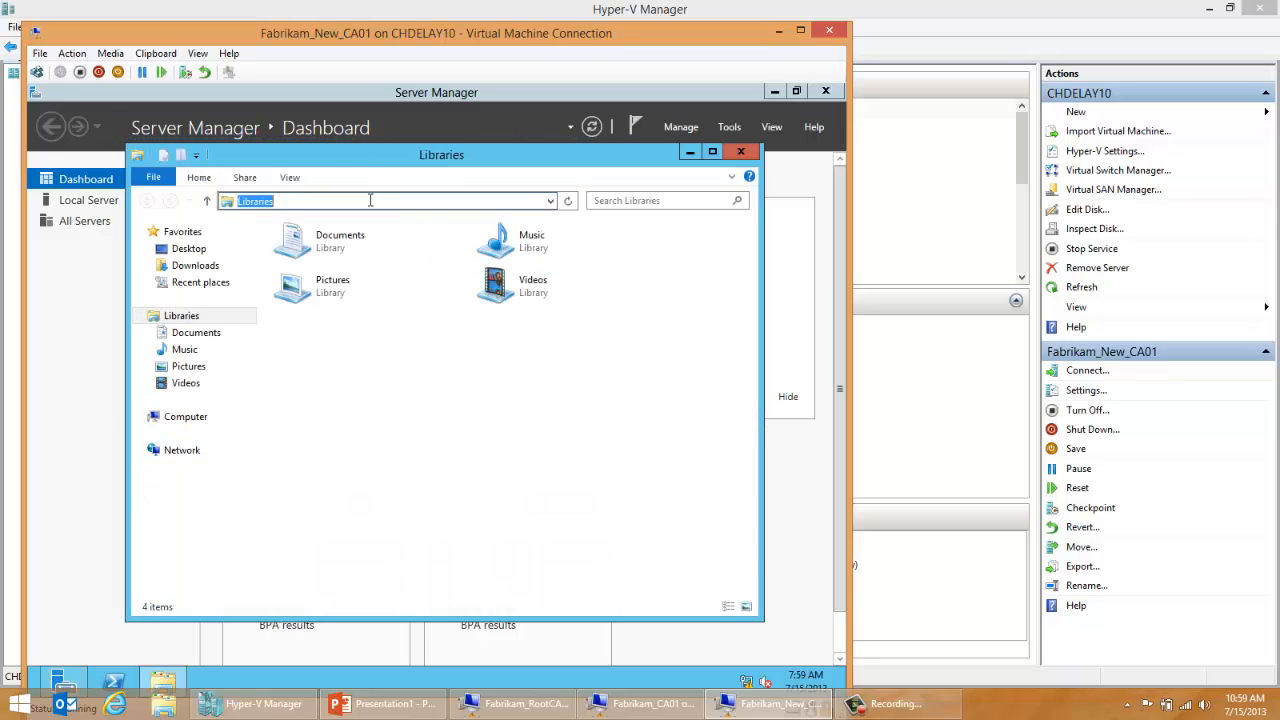
{"action": "type", "text": "\\\\dc01\\c$"}
{"action": "key", "text": "Return"}
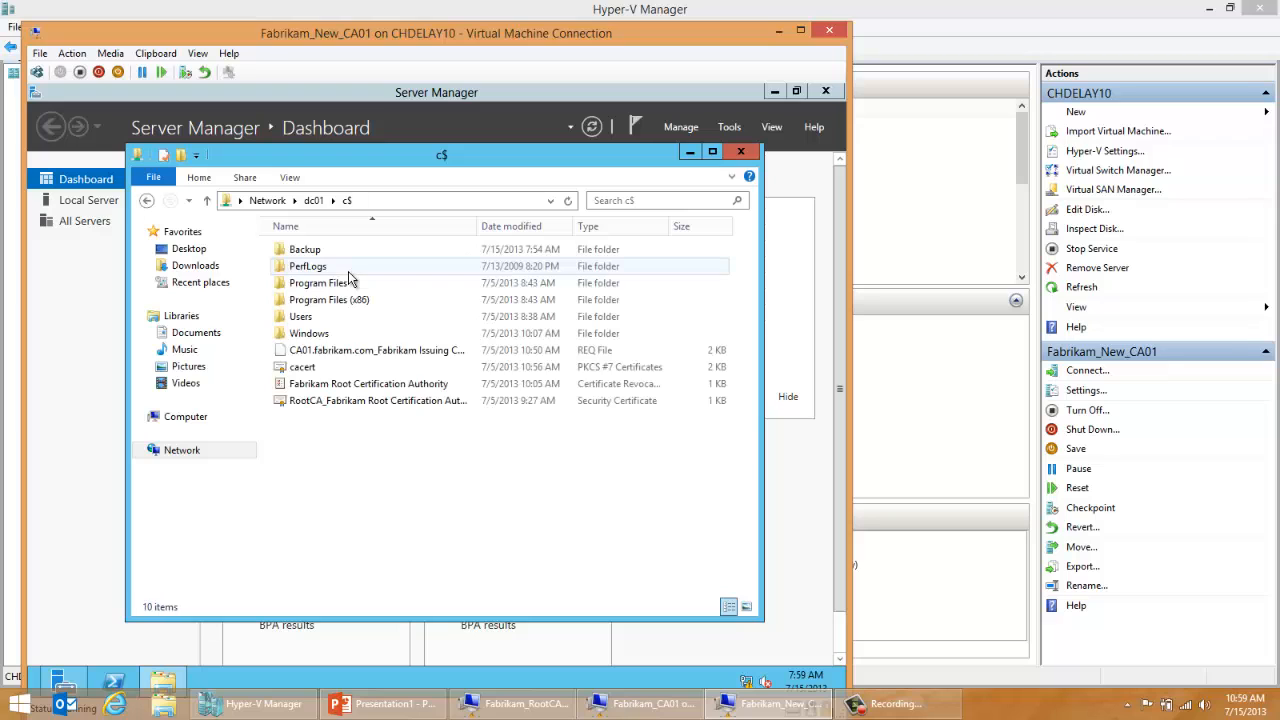
Step: Copy the Backup folder from the dc01 share to the new server's Local Disk (C:) and return to Server Manager
{"action": "left_click", "coordinate": [320, 252]}
{"action": "right_click", "coordinate": [320, 252]}
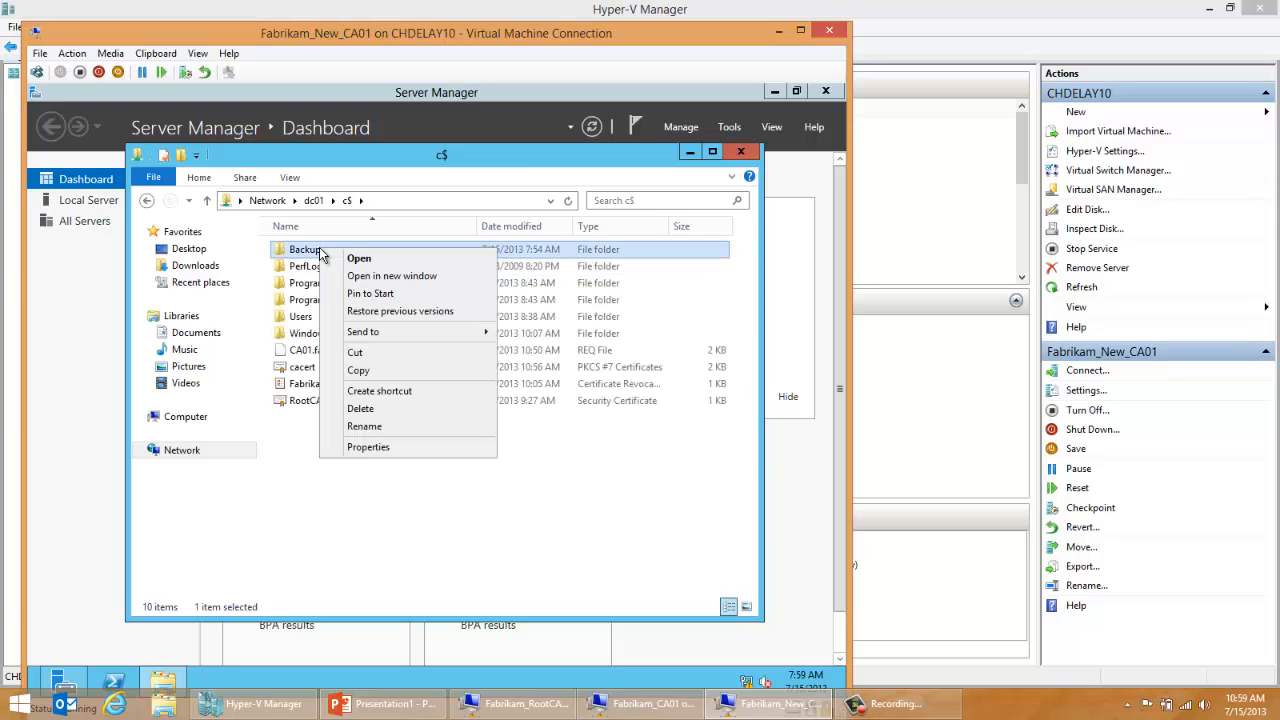
{"action": "left_click", "coordinate": [348, 370]}
{"action": "left_click", "coordinate": [195, 417]}
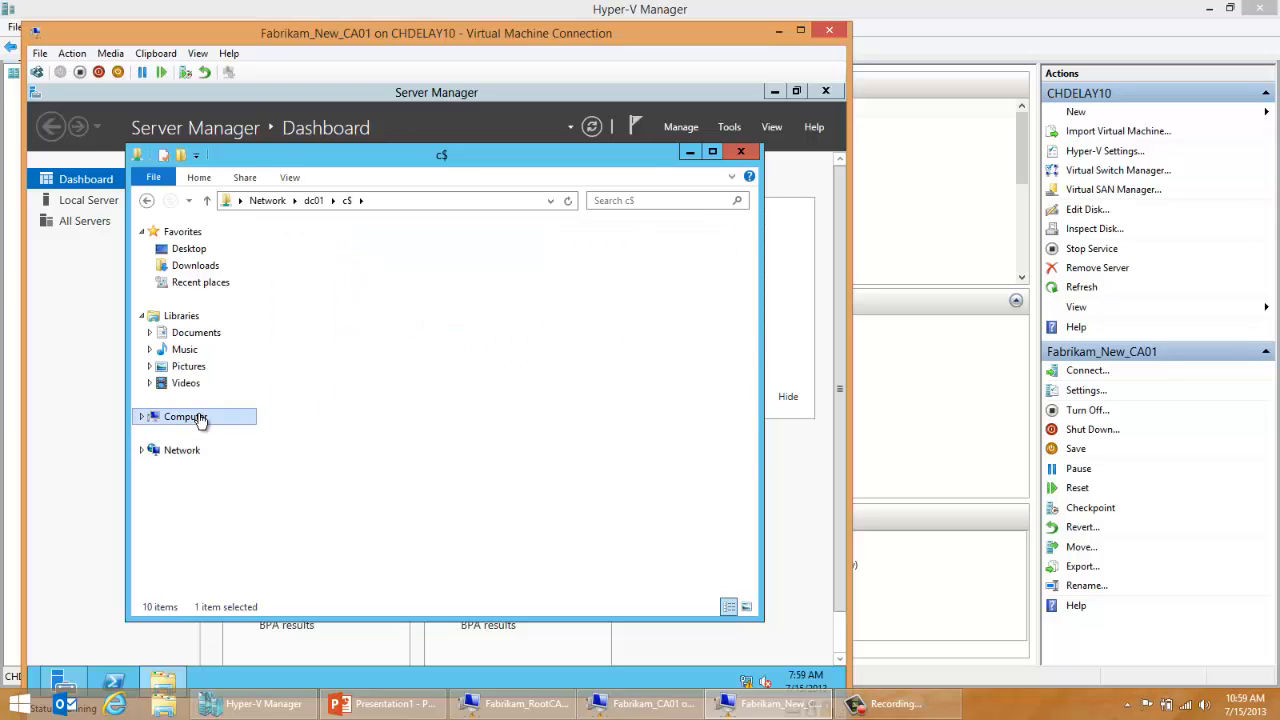
{"action": "left_click", "coordinate": [350, 252]}
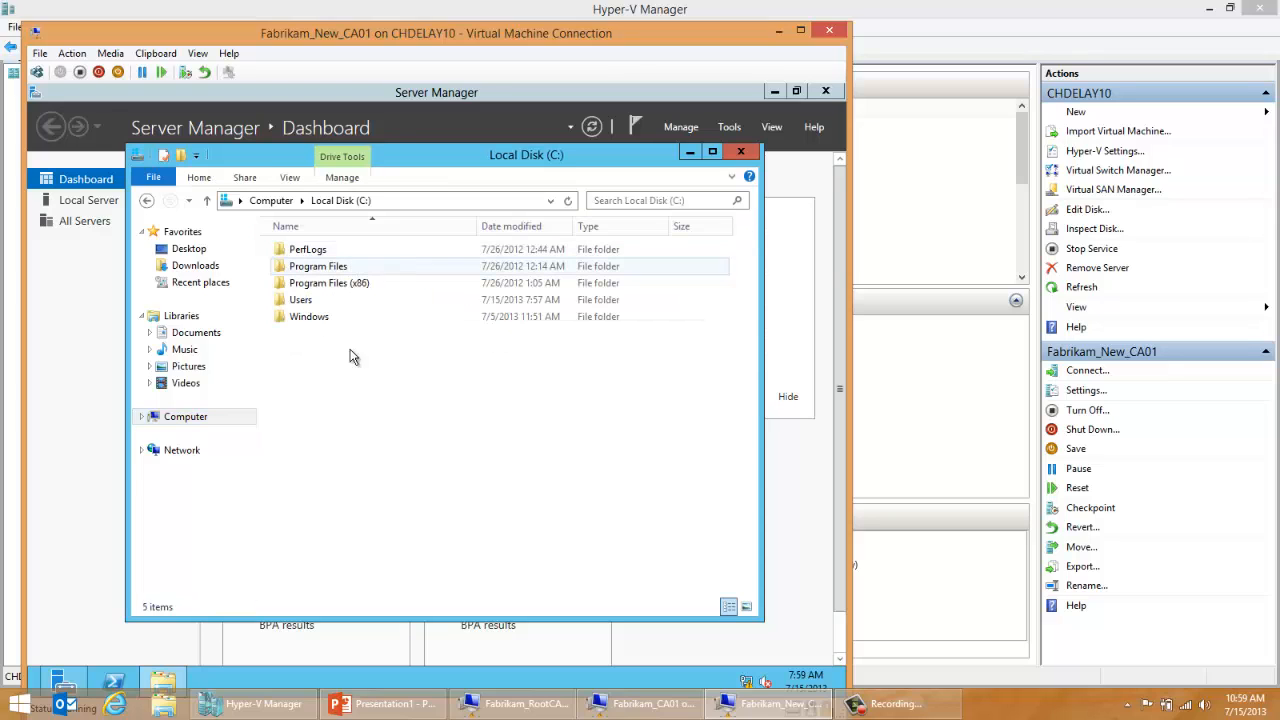
{"action": "right_click", "coordinate": [347, 374]}
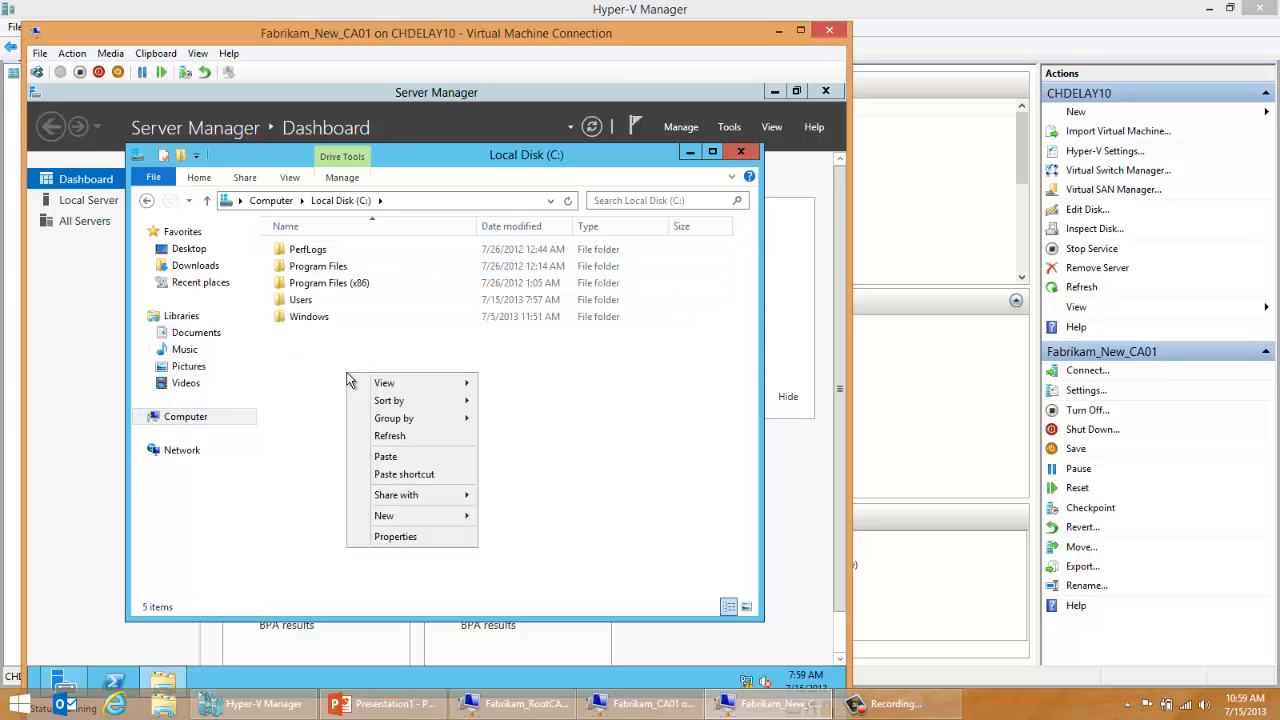
{"action": "left_click", "coordinate": [363, 452]}
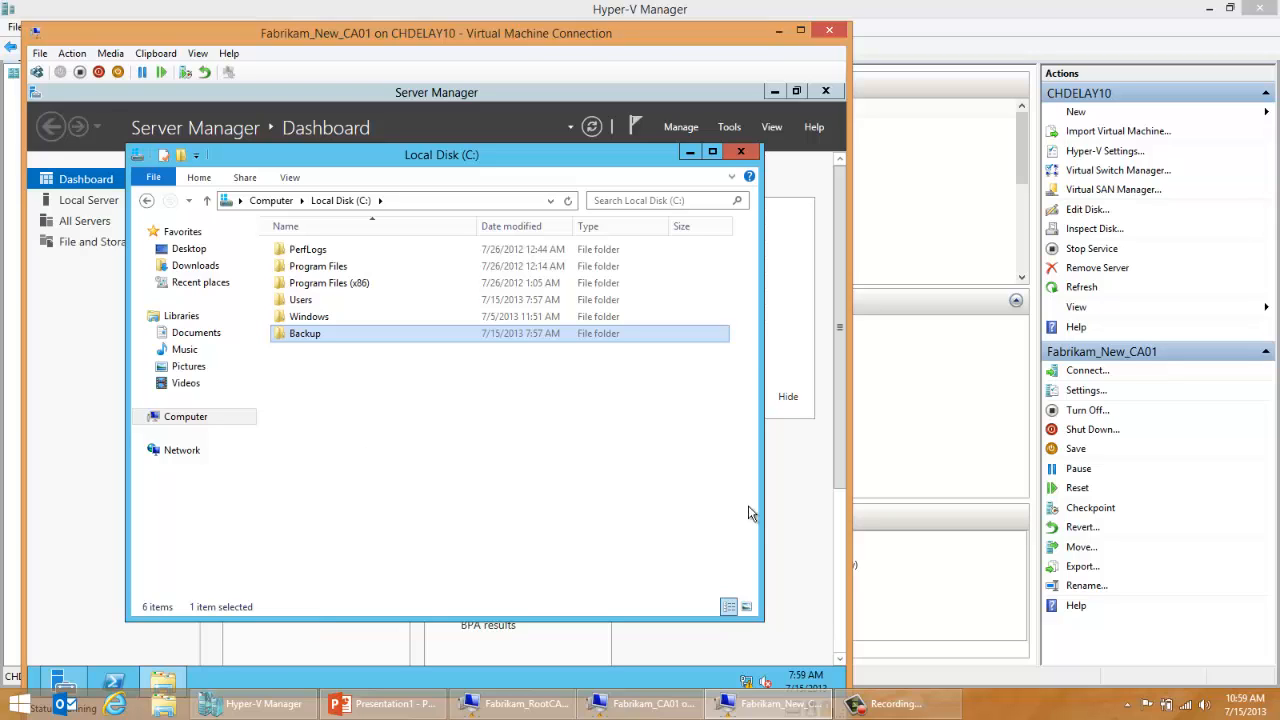
{"action": "left_click", "coordinate": [791, 535]}
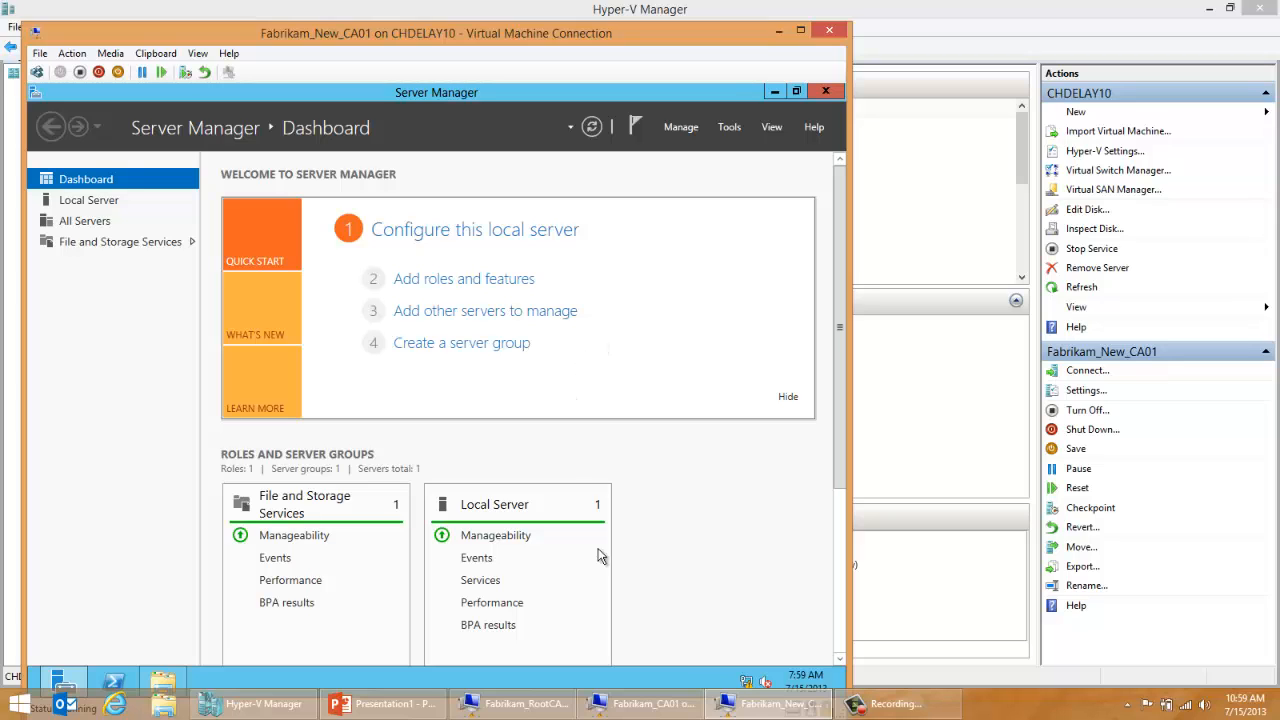
Step: Switch to the Fabrikam_CA01 virtual machine, close the Remove Roles Wizard and restart the server to finish the removal
{"action": "left_click", "coordinate": [645, 703]}
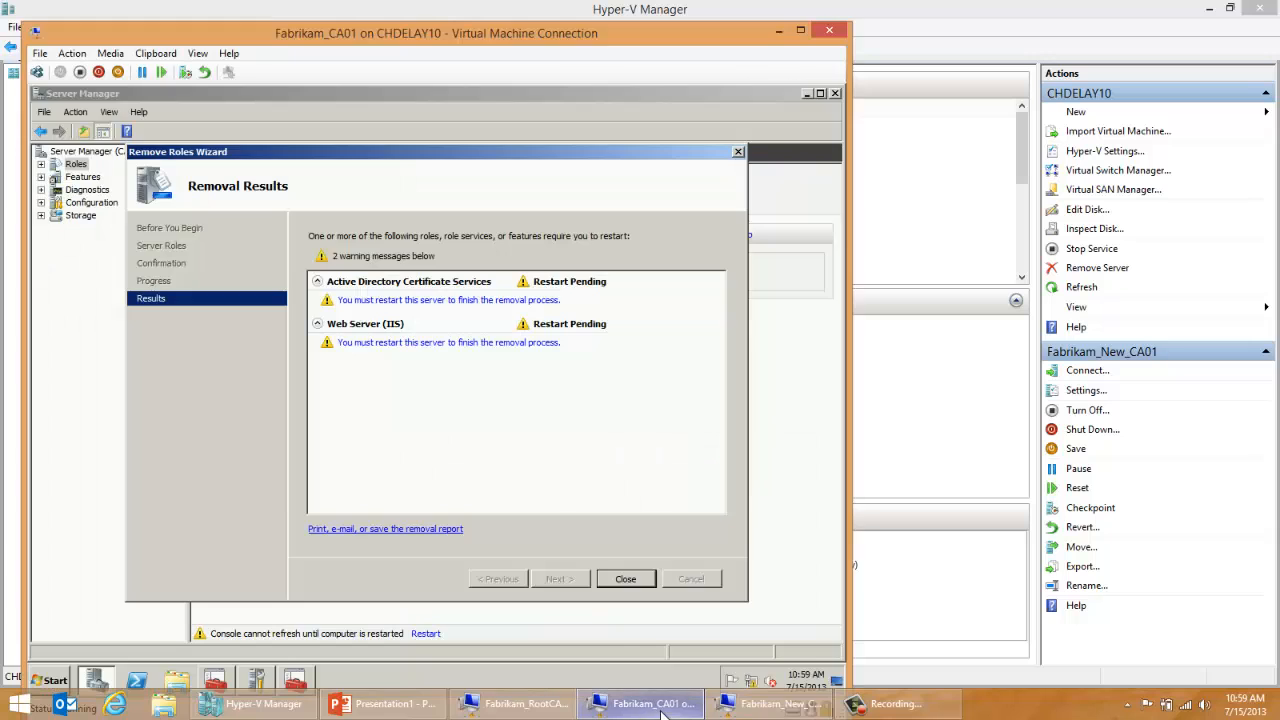
{"action": "left_click", "coordinate": [611, 580]}
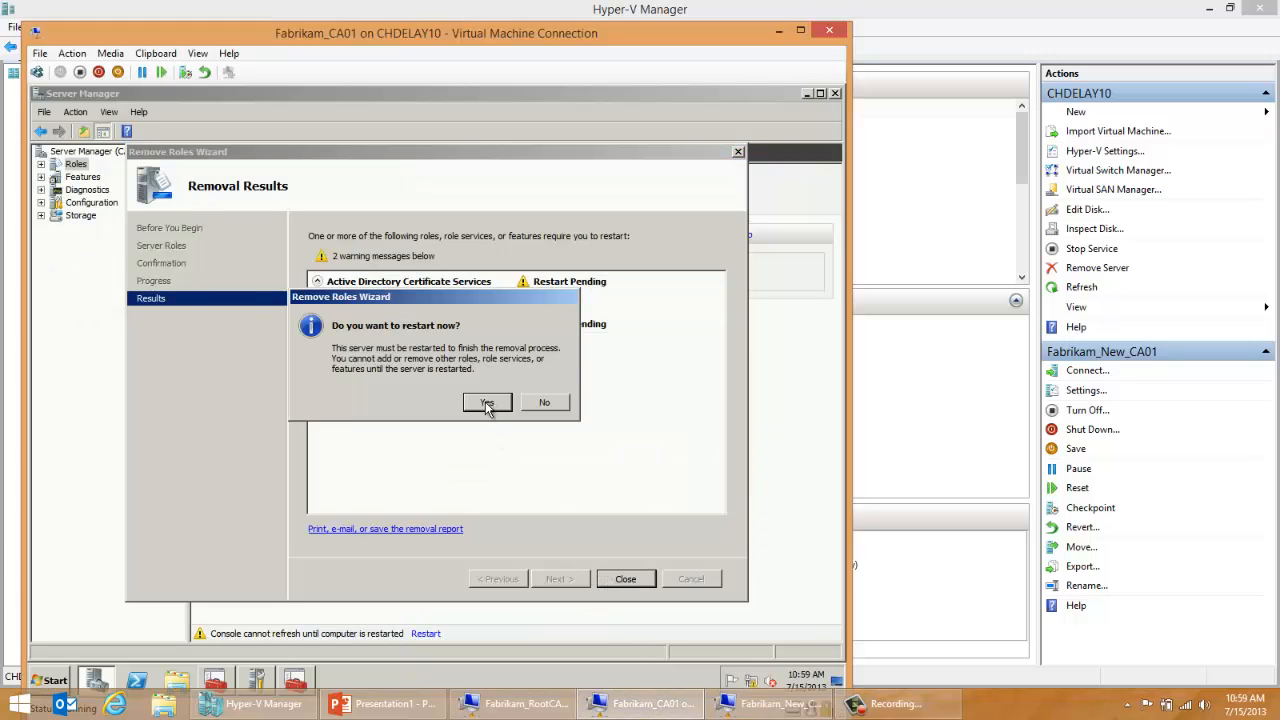
{"action": "left_click", "coordinate": [487, 402]}
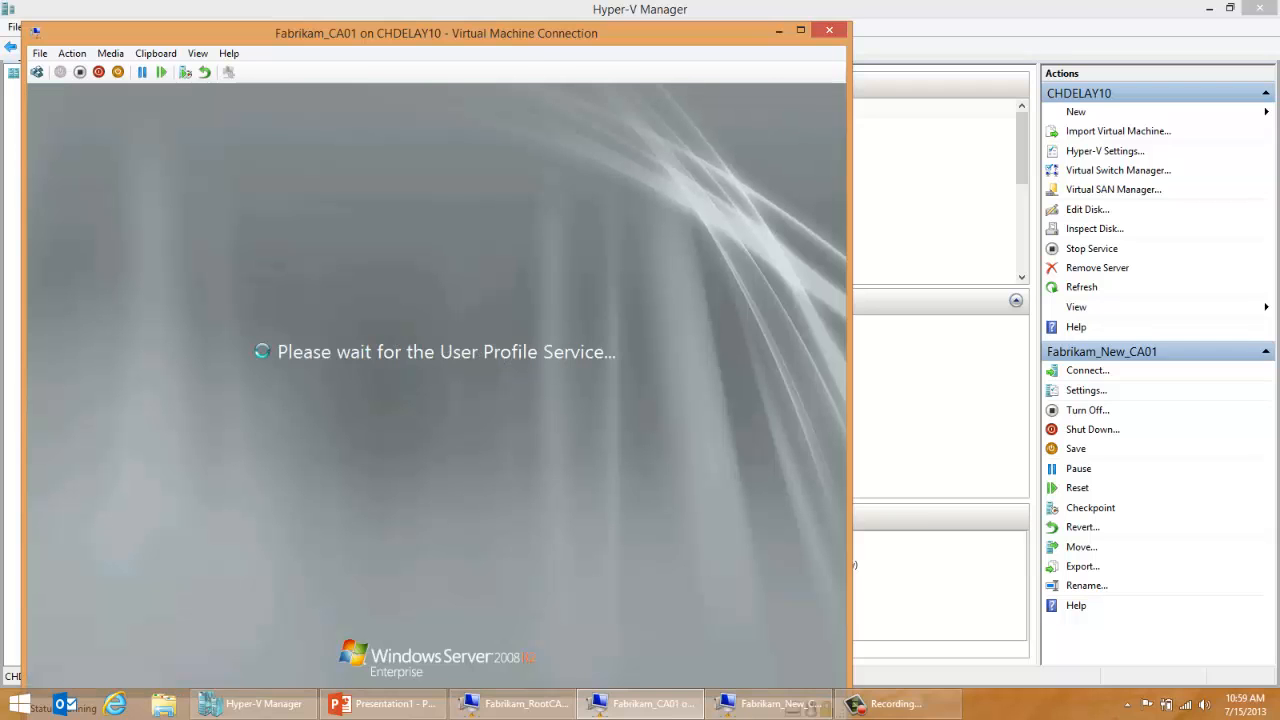
Step: Switch back to Fabrikam_New_CA01 and check the computer name by running hostname in a Command Prompt, closing it when done
{"action": "left_click", "coordinate": [733, 706]}
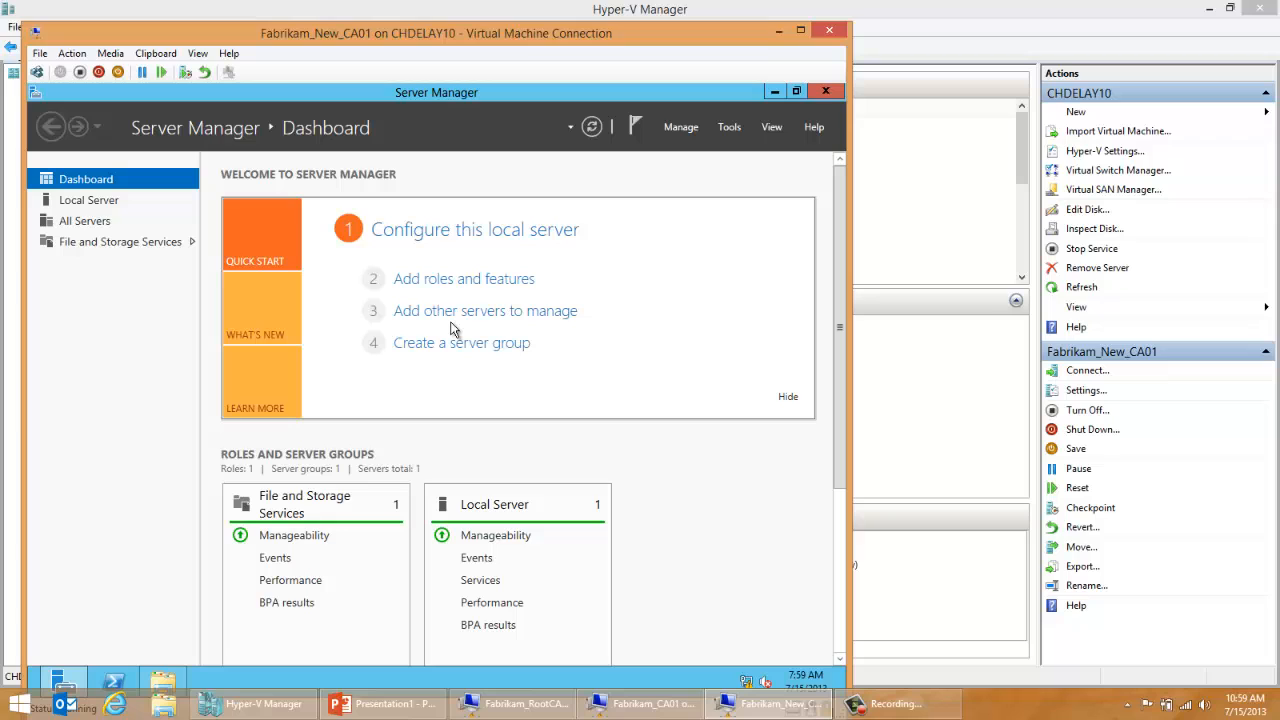
{"action": "key", "text": "super+r"}
{"action": "type", "text": "cmd"}
{"action": "key", "text": "Return"}
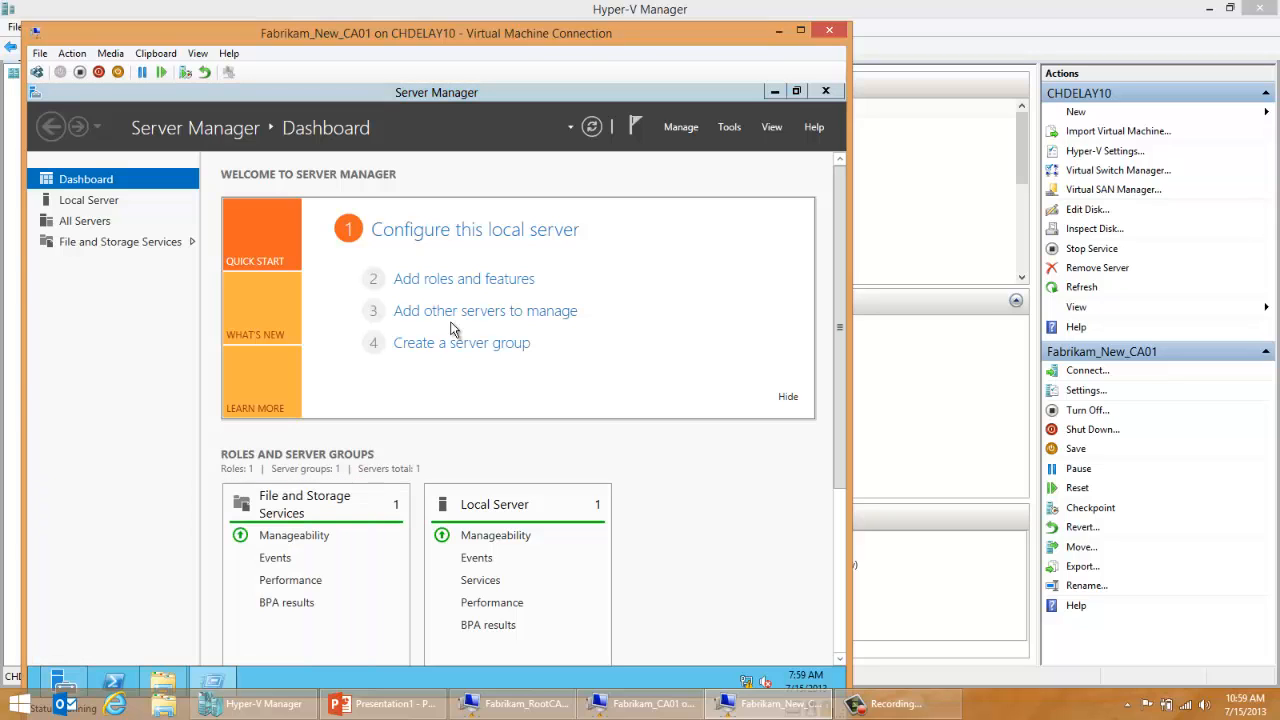
{"action": "type", "text": "hostname"}
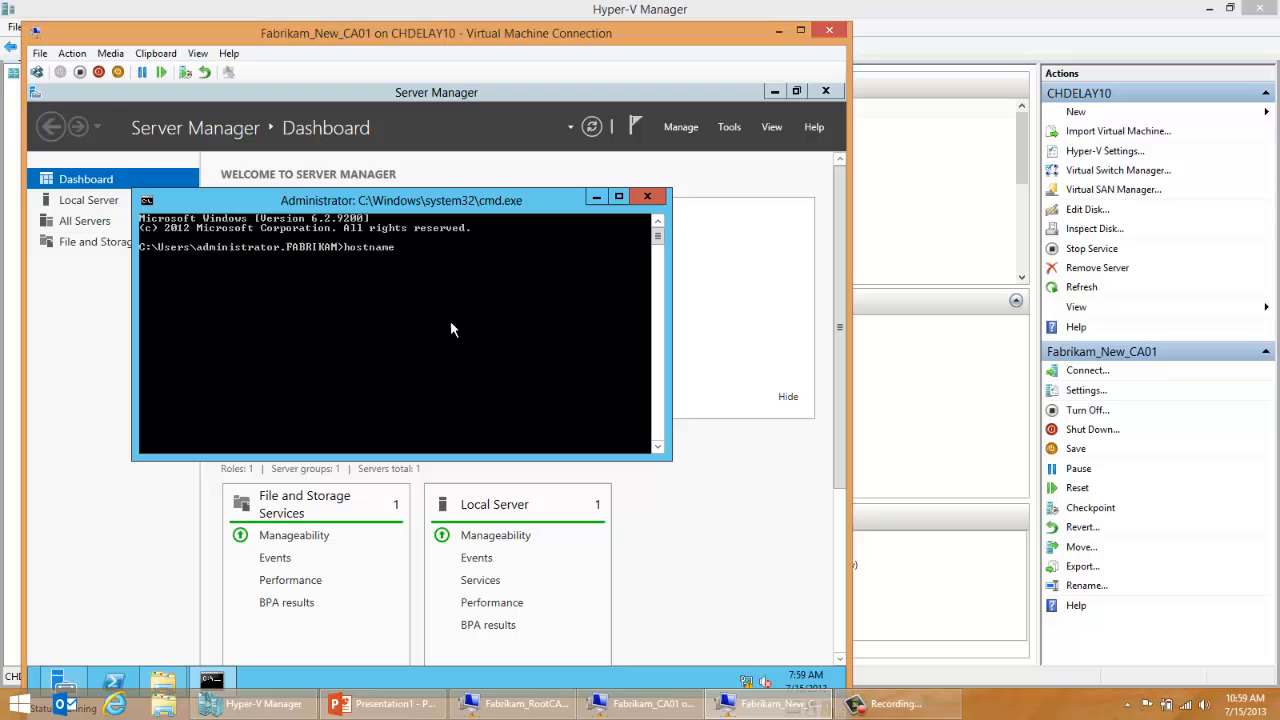
{"action": "key", "text": "Return"}
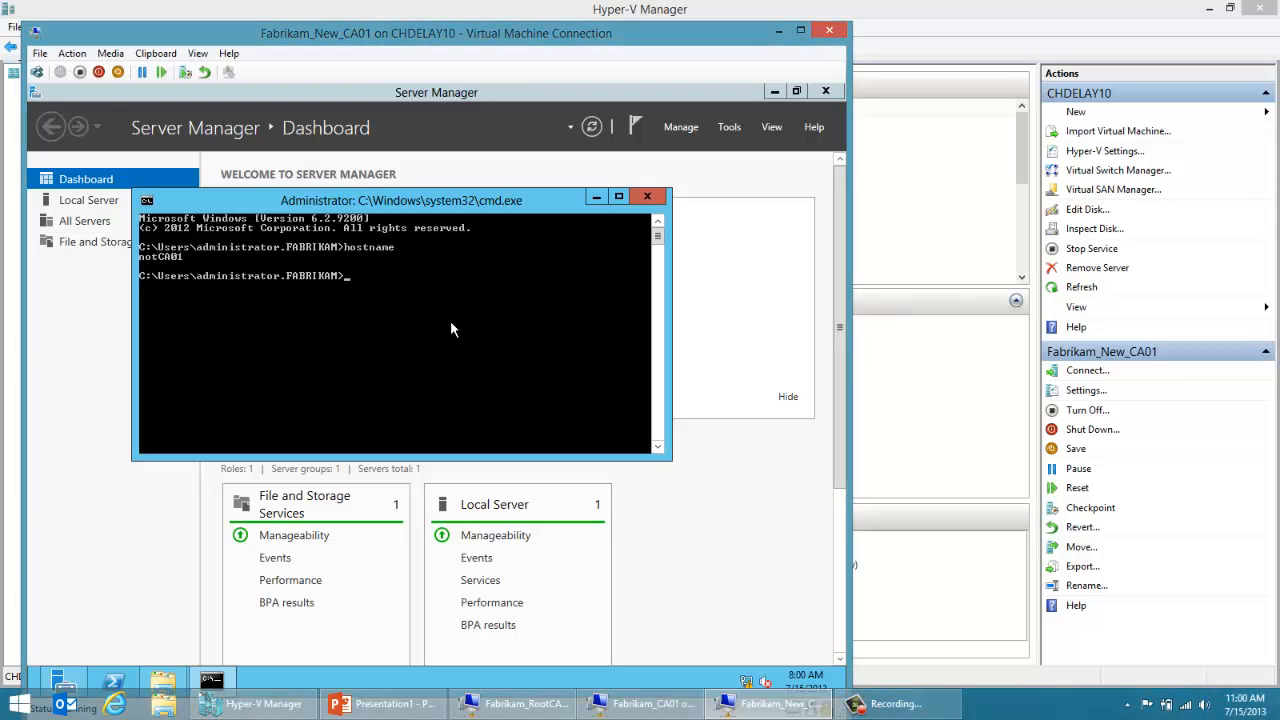
{"action": "left_click", "coordinate": [647, 197]}
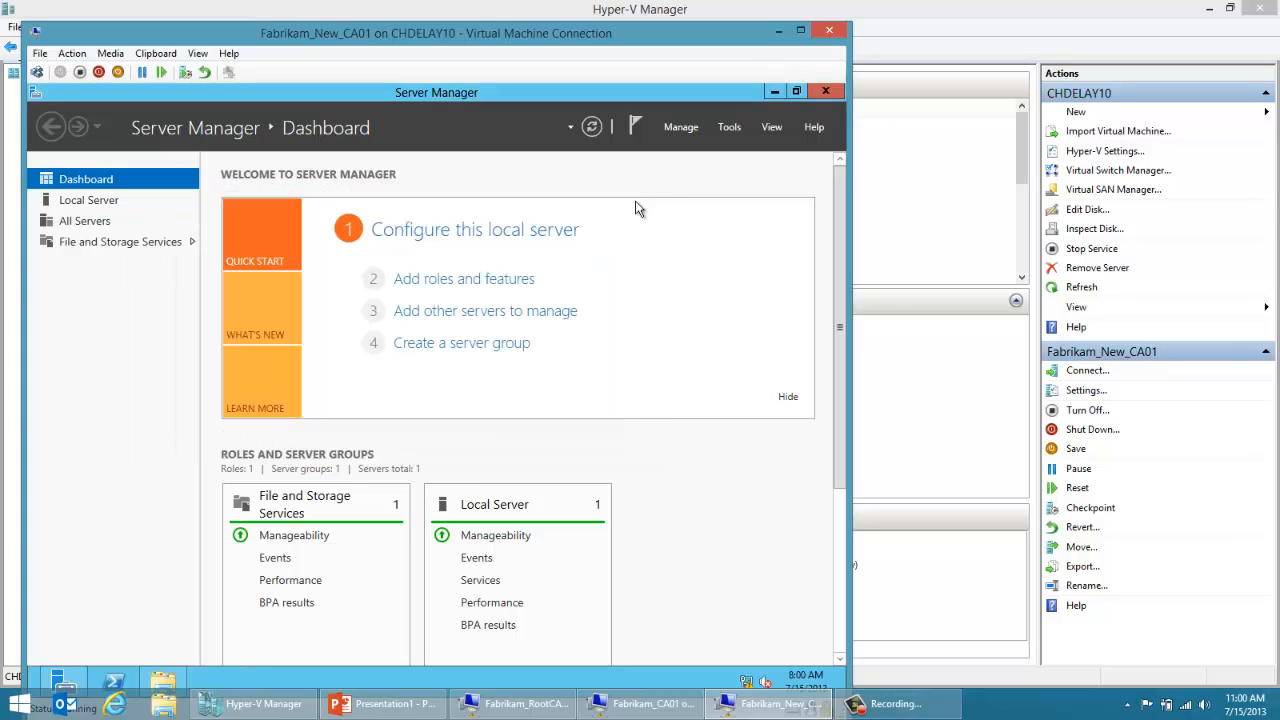
Step: Start adding roles and features with a role-based or feature-based installation on notCA01.fabrikam.com
{"action": "left_click", "coordinate": [682, 127]}
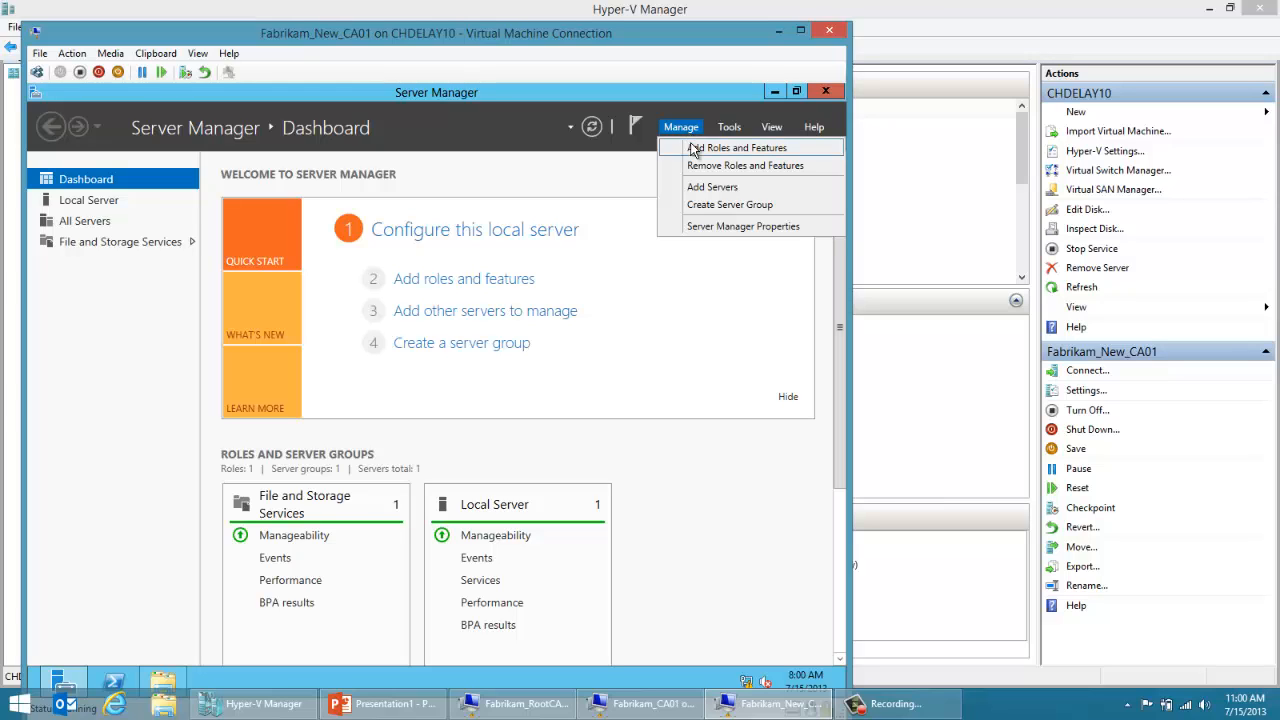
{"action": "left_click", "coordinate": [694, 148]}
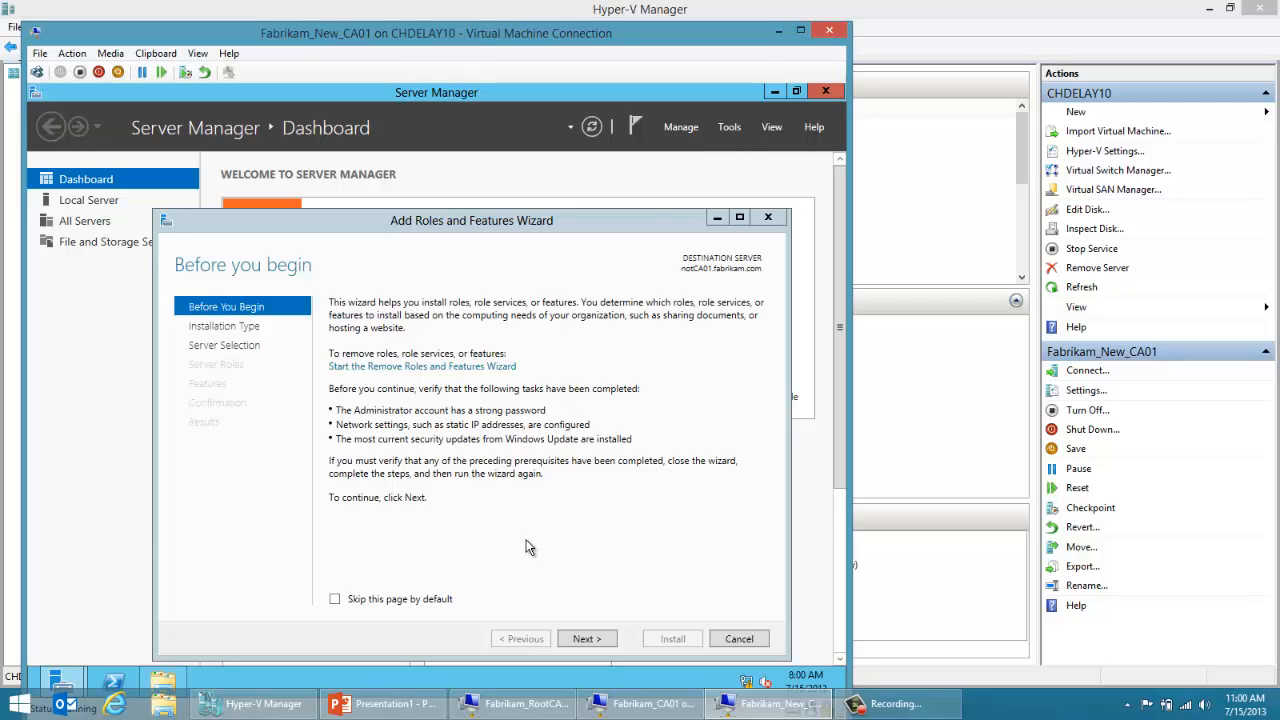
{"action": "left_click", "coordinate": [580, 639]}
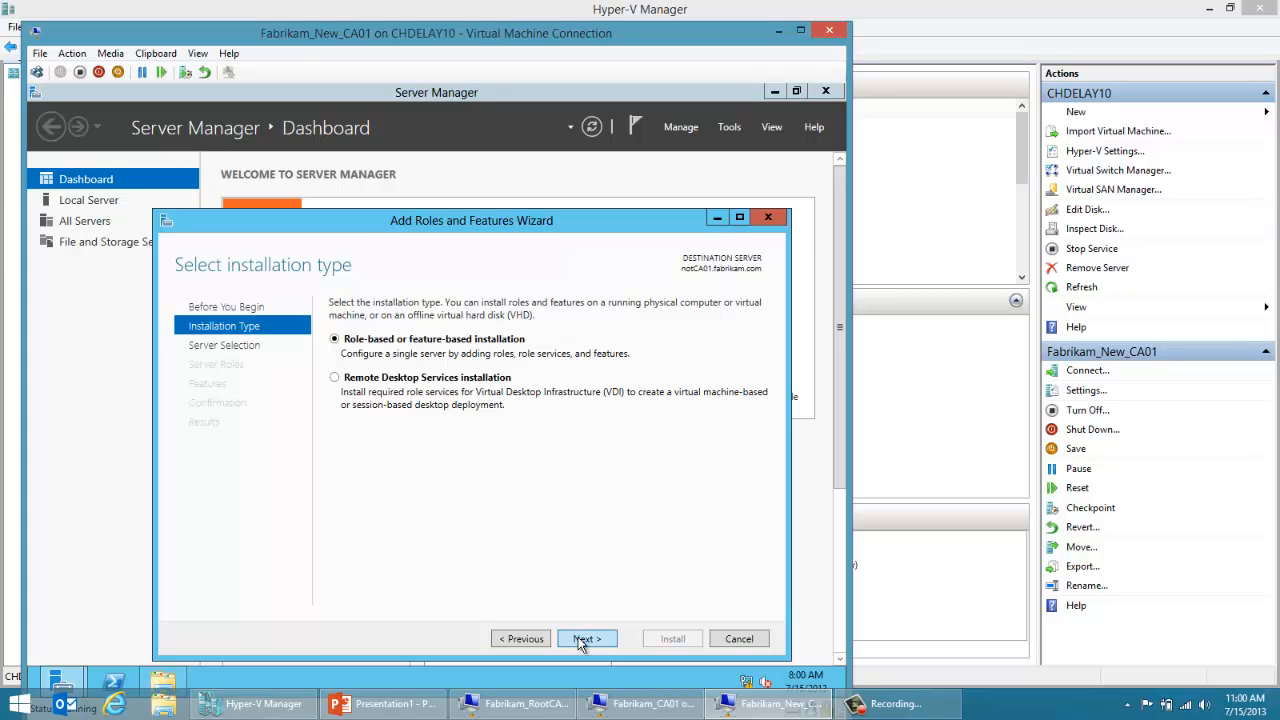
{"action": "left_click", "coordinate": [580, 640]}
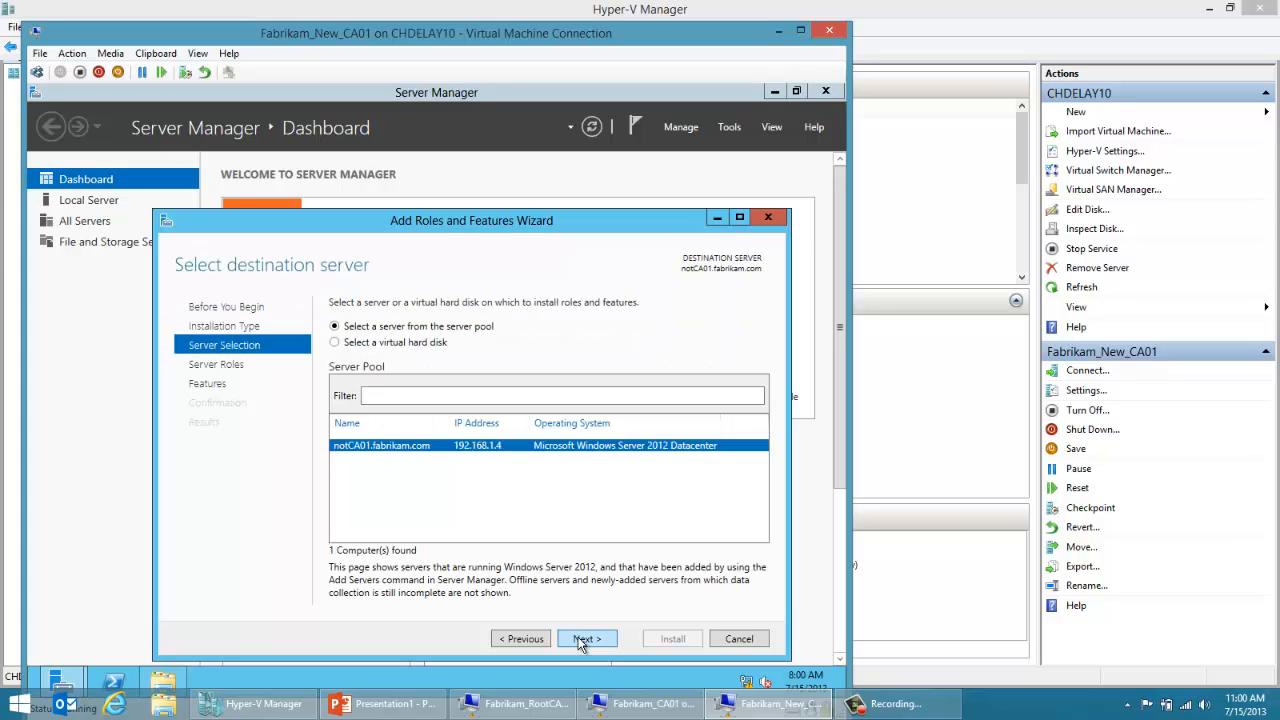
{"action": "left_click", "coordinate": [580, 640]}
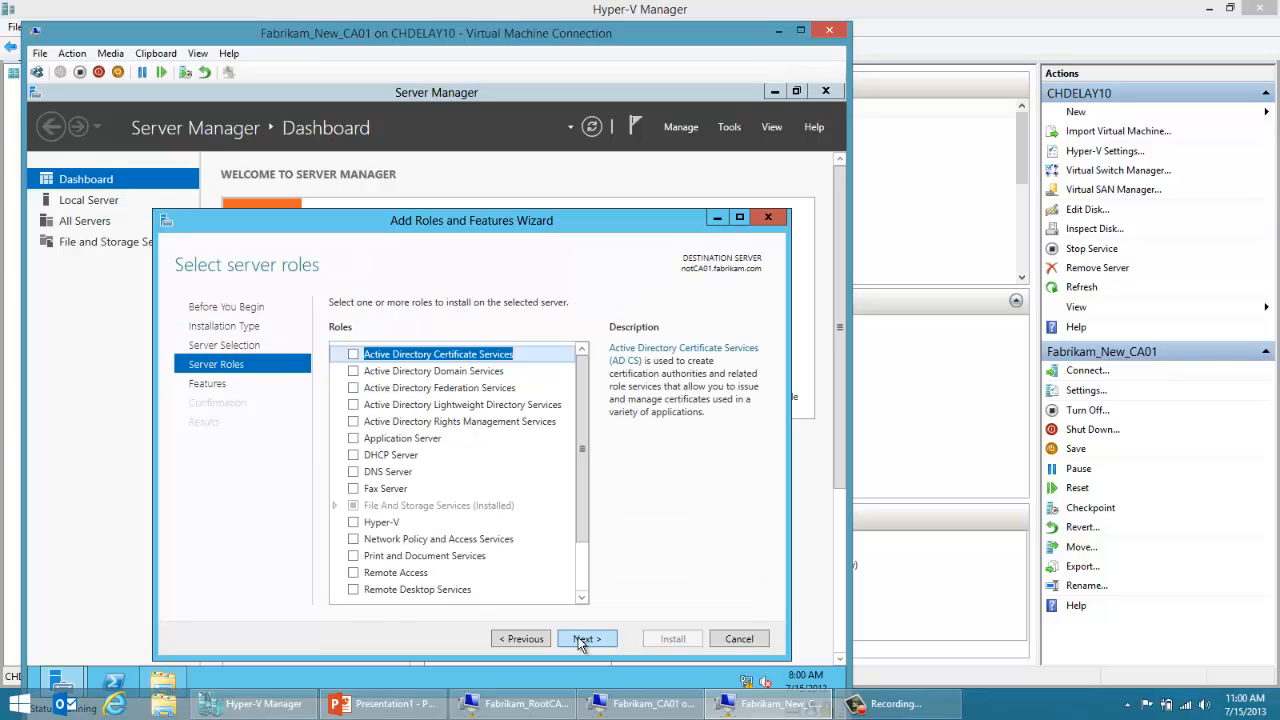
Step: Select the Active Directory Certificate Services role with its management tools, adding no extra features, and proceed to its role services
{"action": "left_click", "coordinate": [353, 355]}
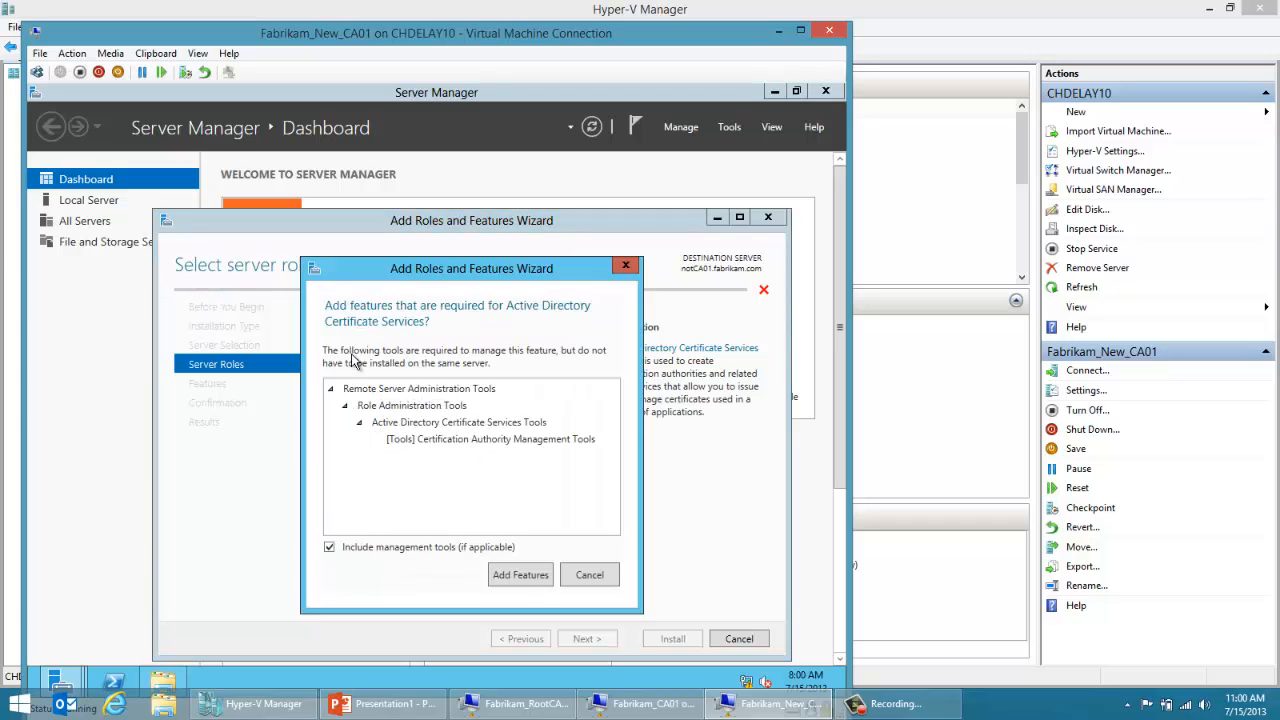
{"action": "left_click", "coordinate": [522, 577]}
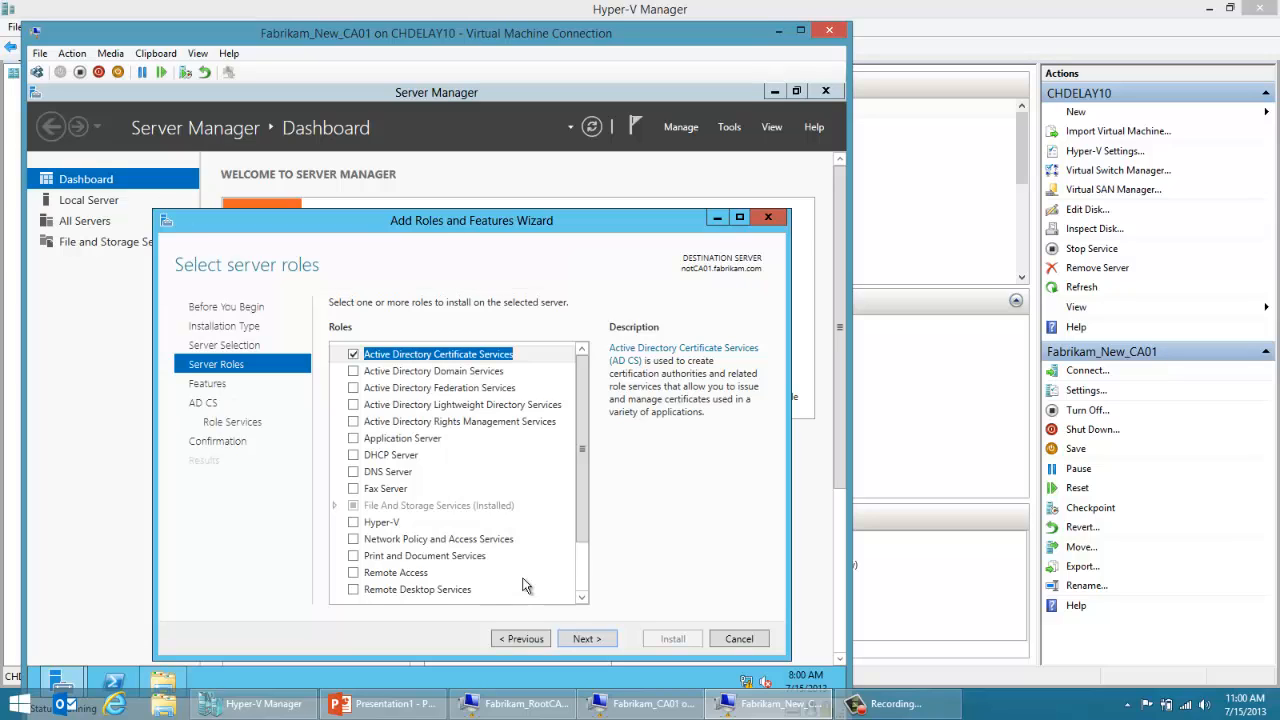
{"action": "left_click", "coordinate": [598, 643]}
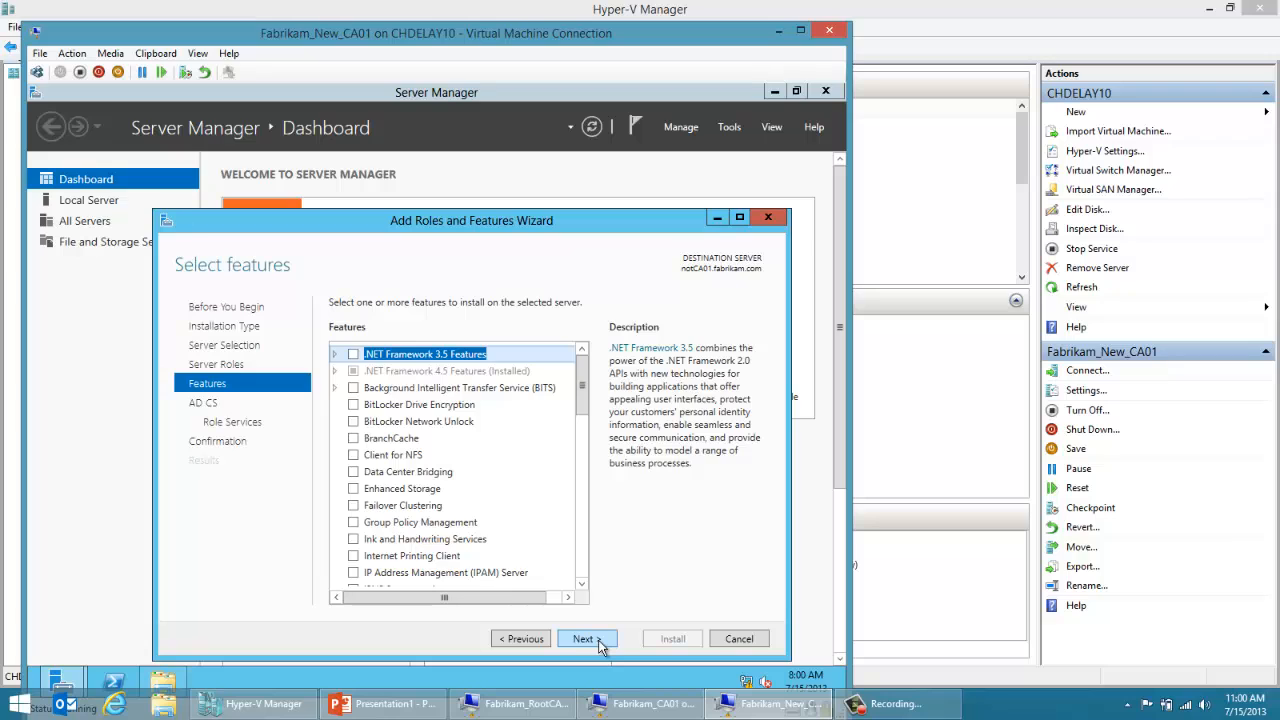
{"action": "left_click", "coordinate": [598, 643]}
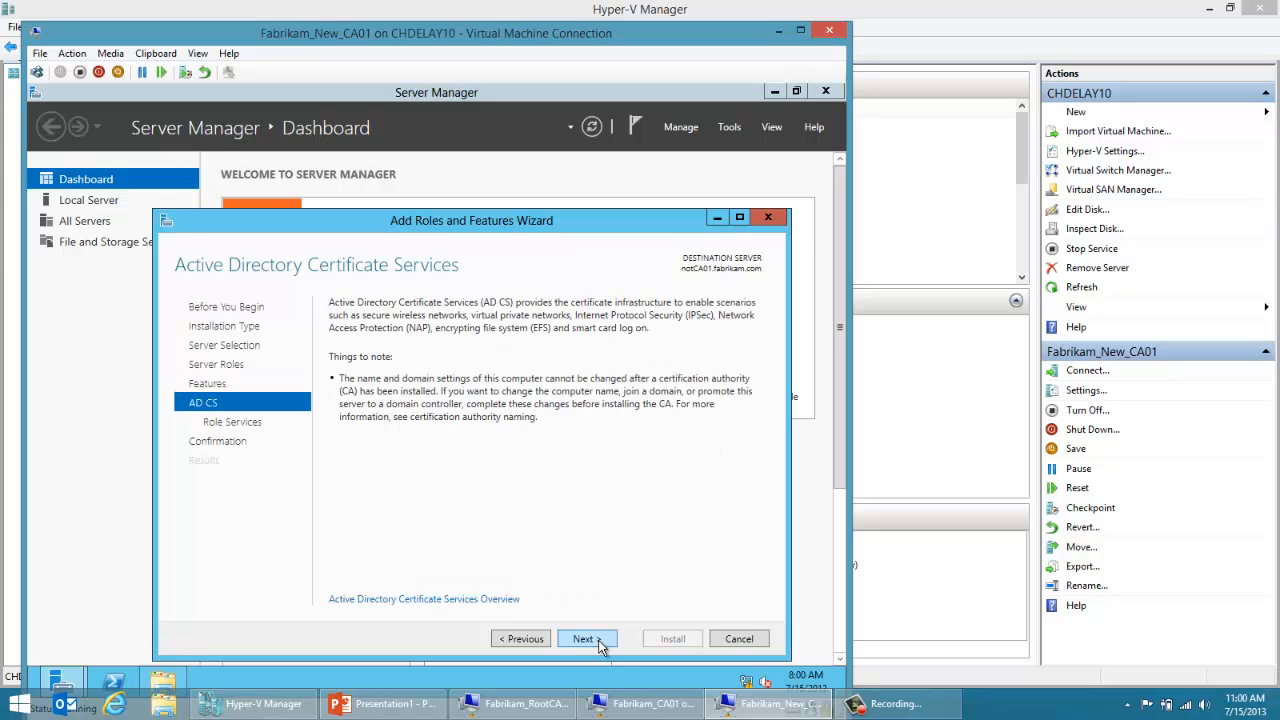
{"action": "left_click", "coordinate": [598, 643]}
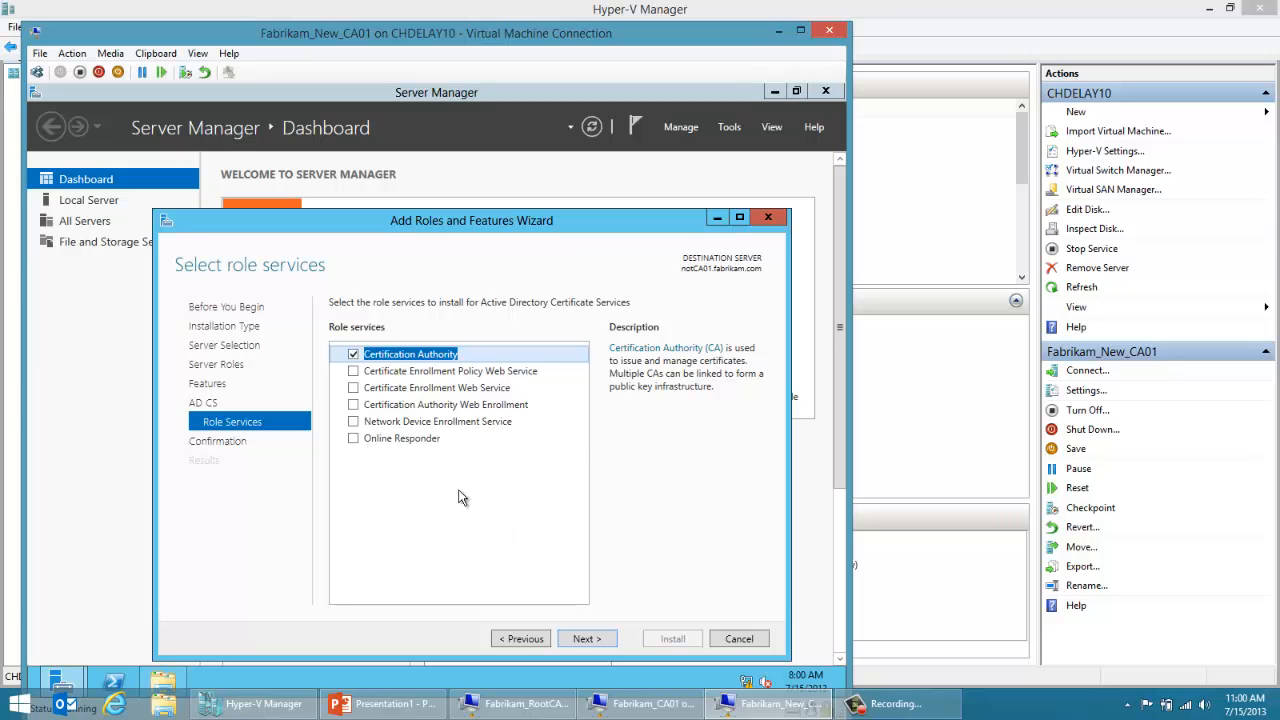
Step: Add Certification Authority Web Enrollment and its required features to the selected Certification Authority role service, then proceed to the IIS role services
{"action": "left_click", "coordinate": [354, 405]}
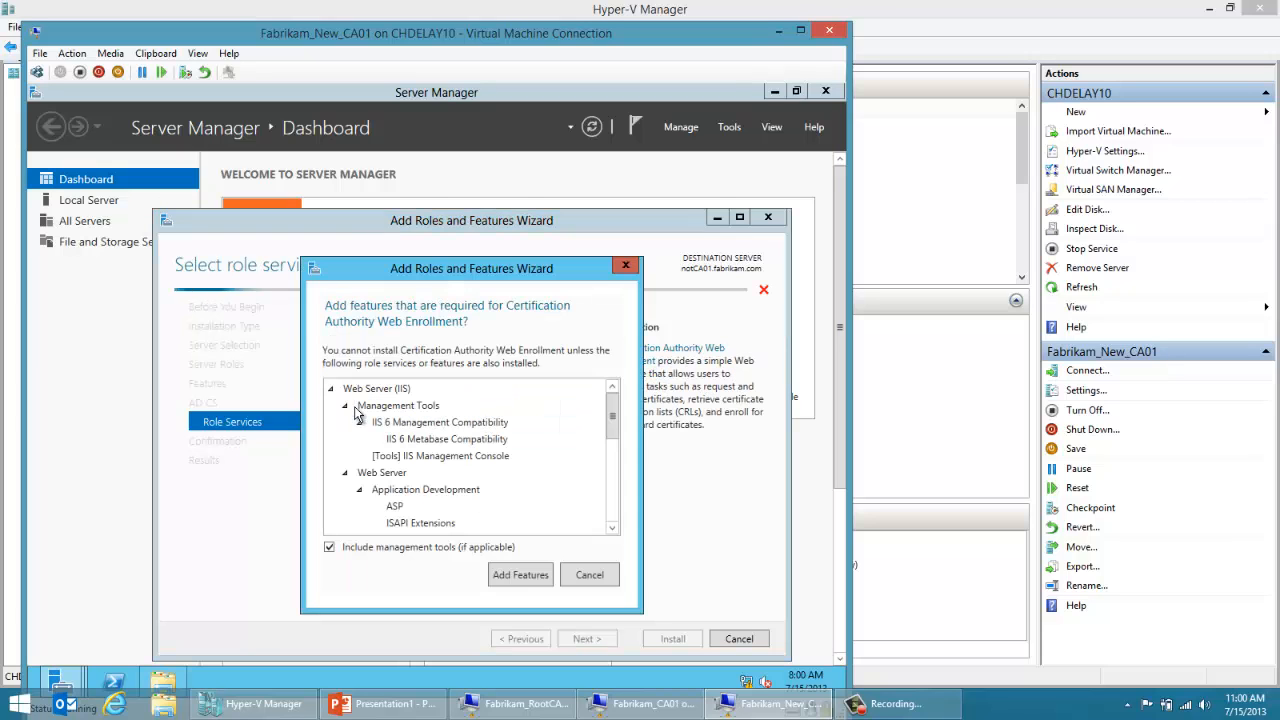
{"action": "left_click", "coordinate": [522, 575]}
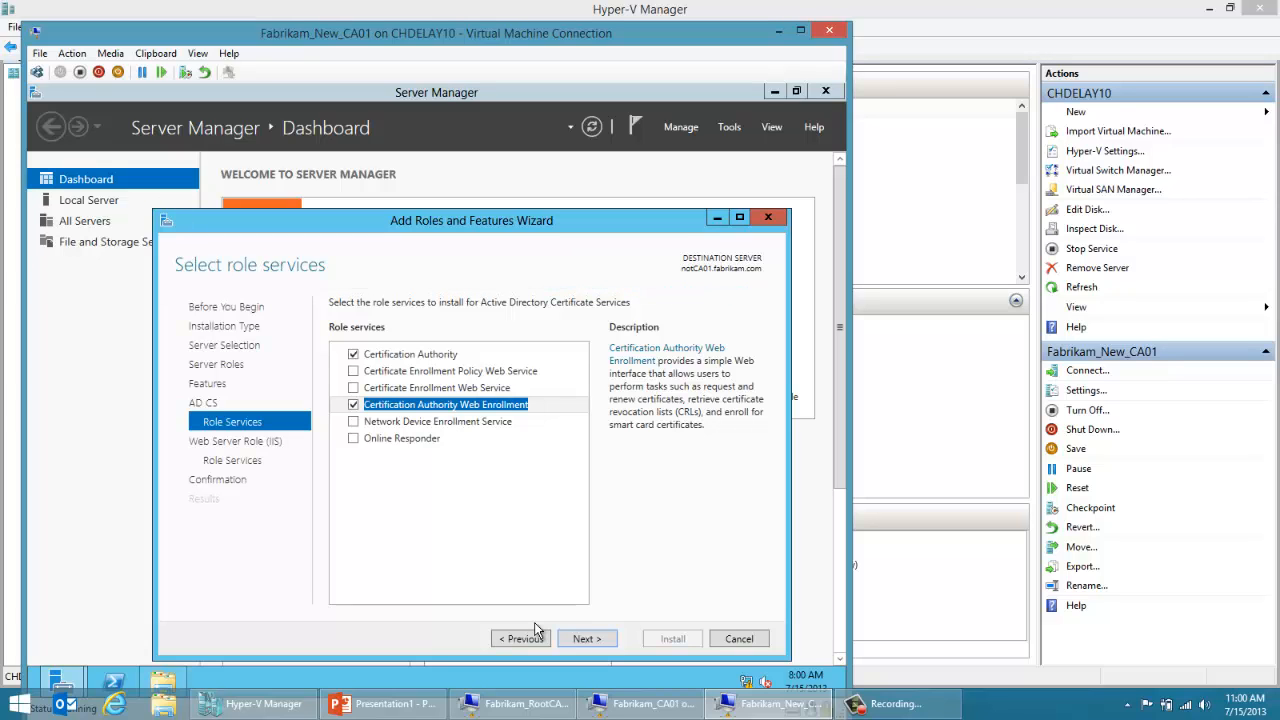
{"action": "left_click", "coordinate": [587, 640]}
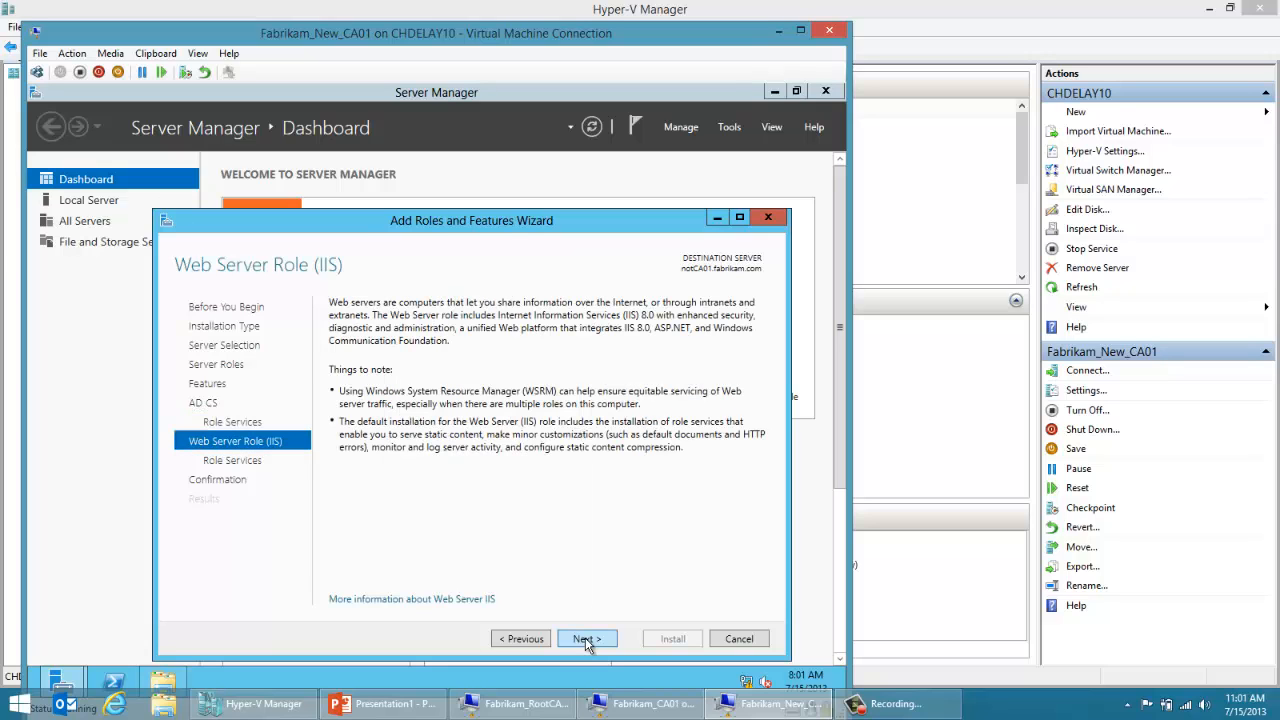
{"action": "left_click", "coordinate": [538, 644]}
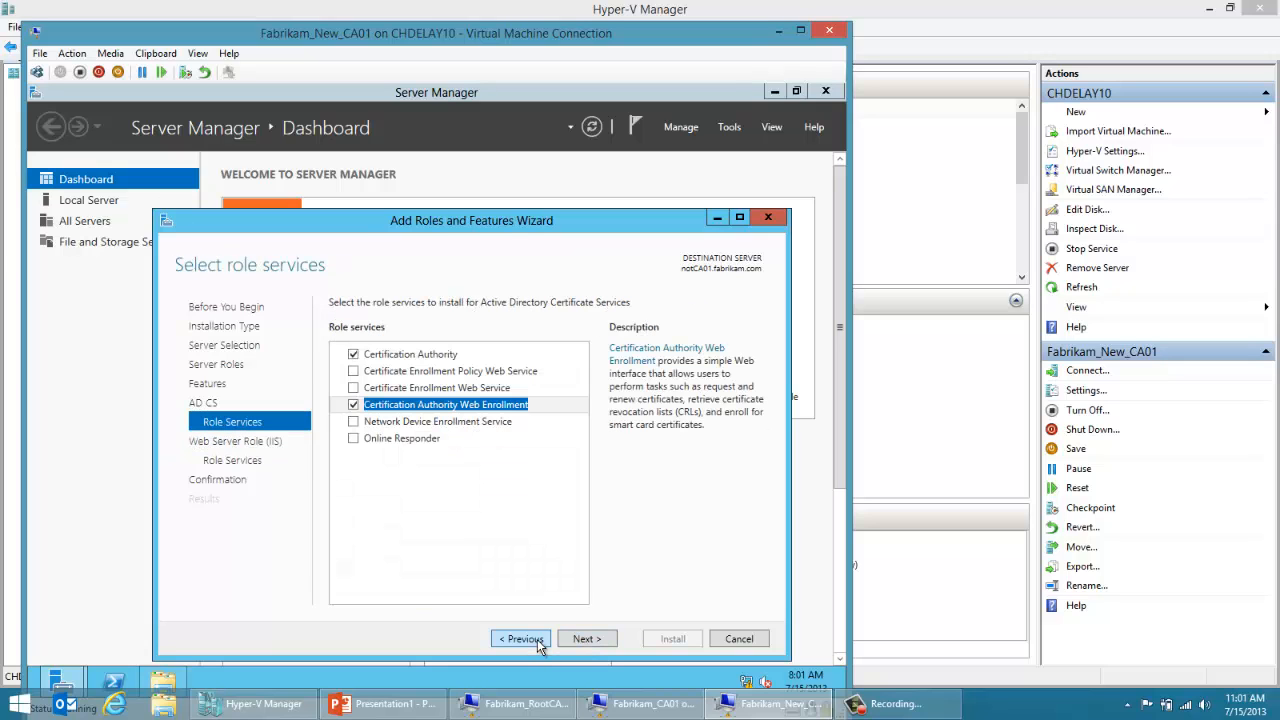
{"action": "left_click", "coordinate": [596, 643]}
{"action": "left_click", "coordinate": [599, 643]}
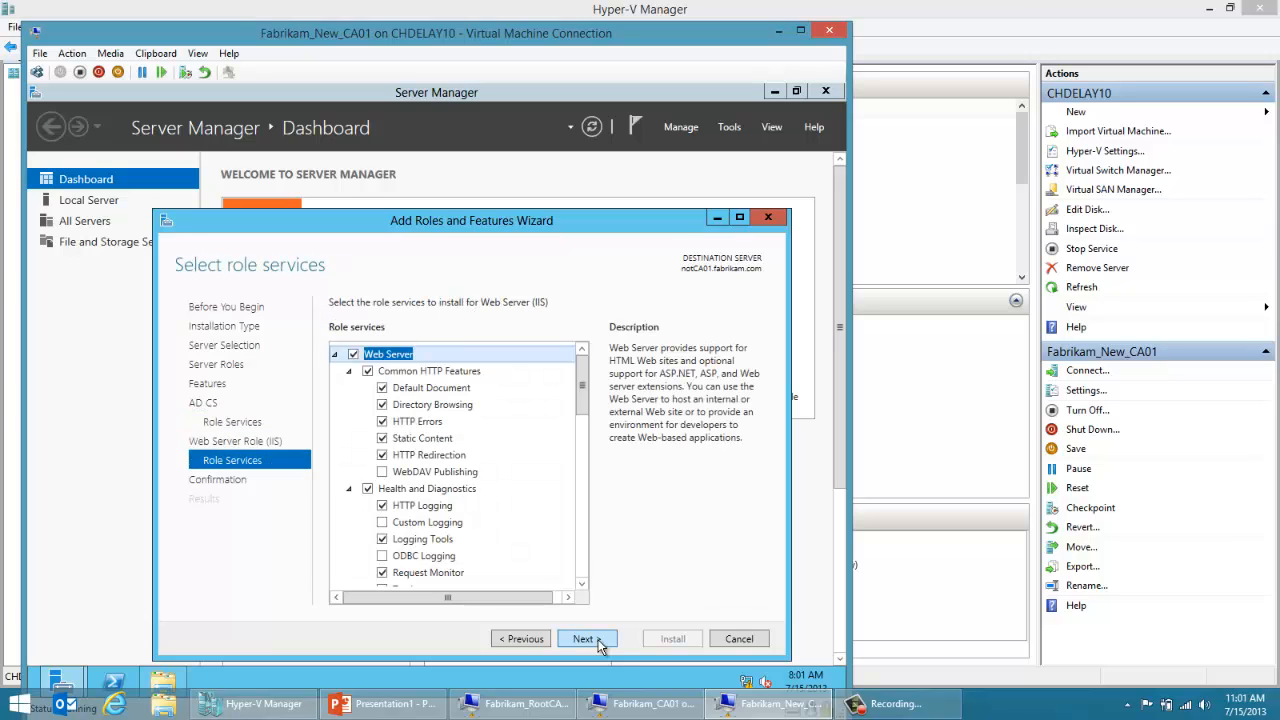
Step: Accept the default IIS role services, allow the destination server to restart automatically if required, and start the role installation
{"action": "left_click", "coordinate": [599, 643]}
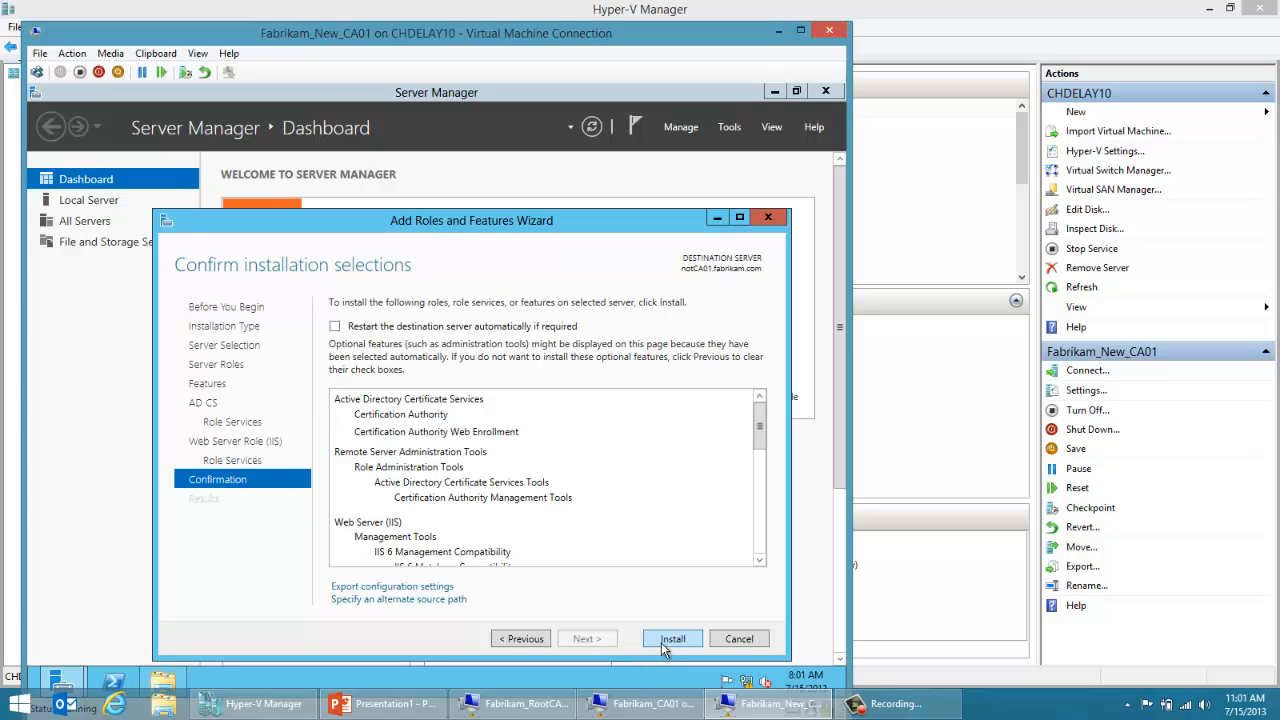
{"action": "left_click", "coordinate": [336, 327]}
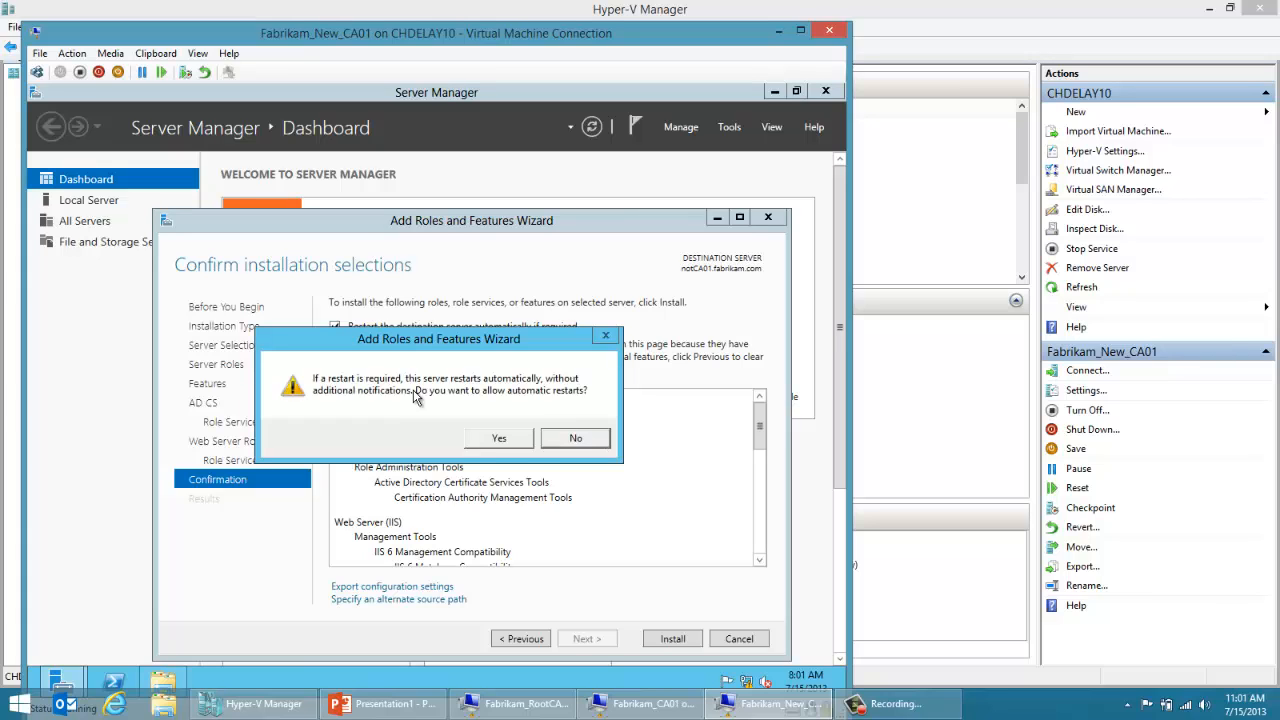
{"action": "left_click", "coordinate": [503, 440]}
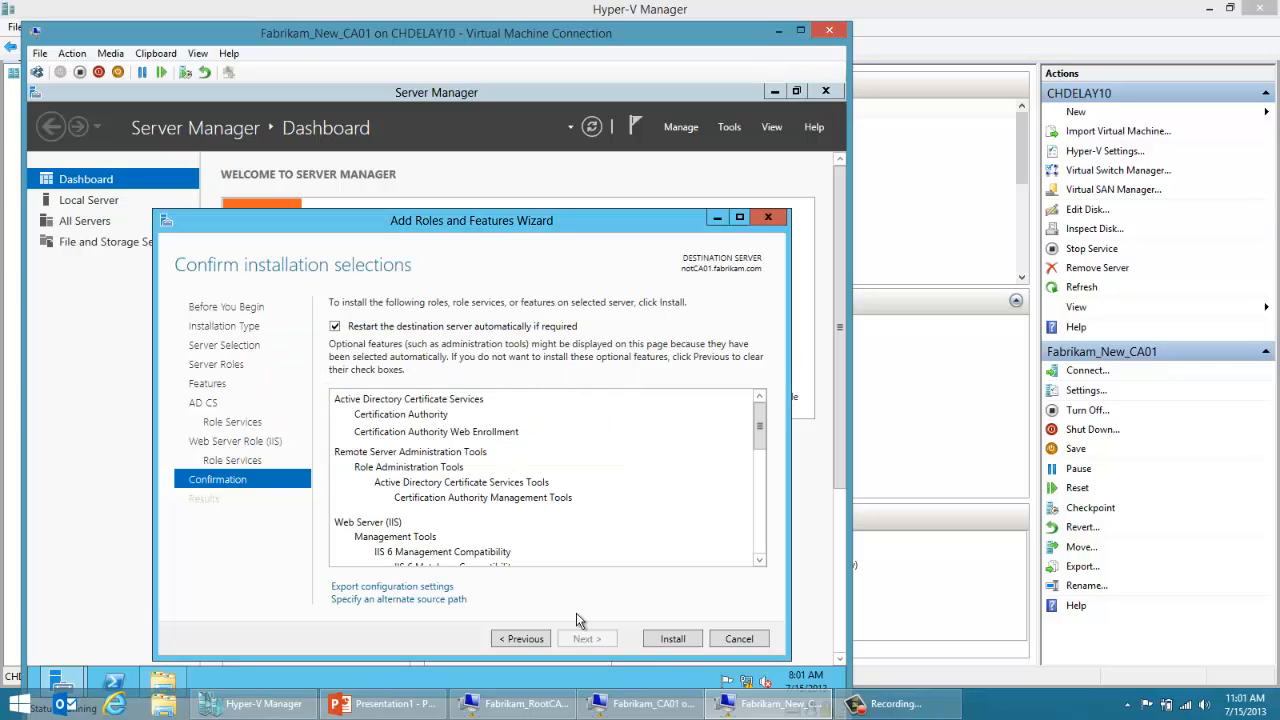
{"action": "left_click", "coordinate": [672, 640]}
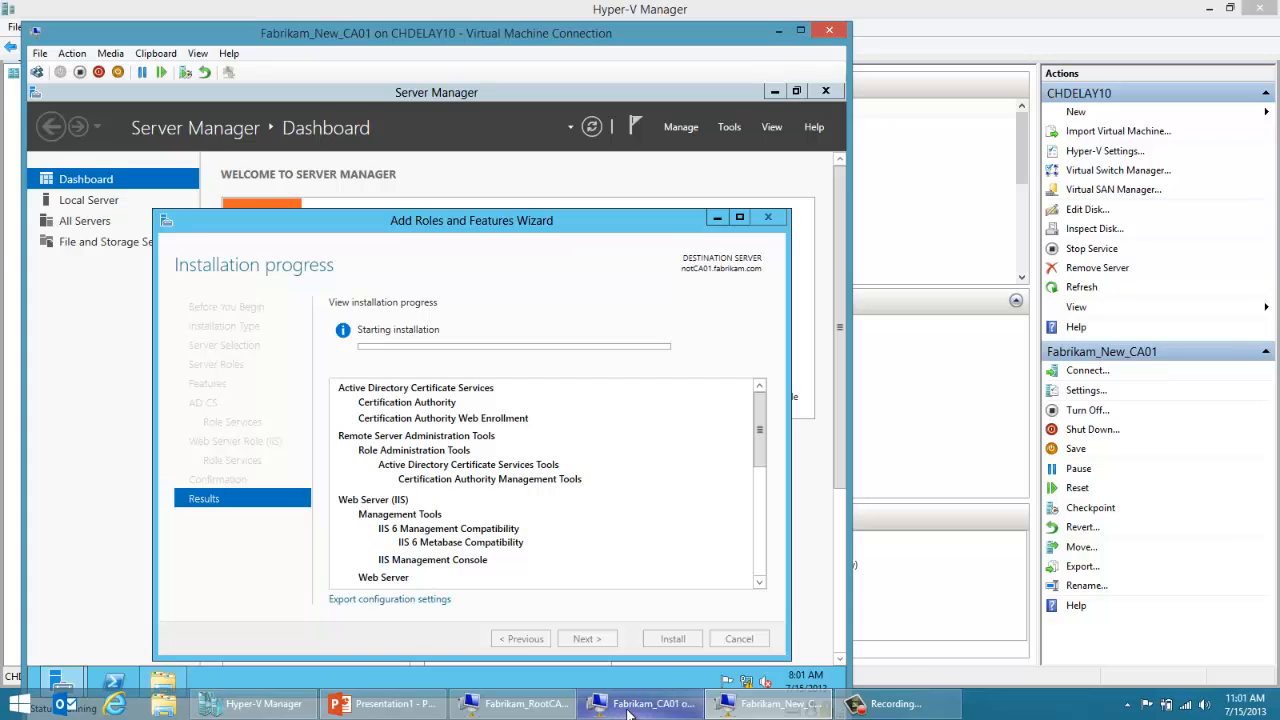
Step: Switch to Fabrikam_CA01, log on with the administrator account password, and open Server Manager, closing the role removal results
{"action": "mouse_move", "coordinate": [628, 712]}
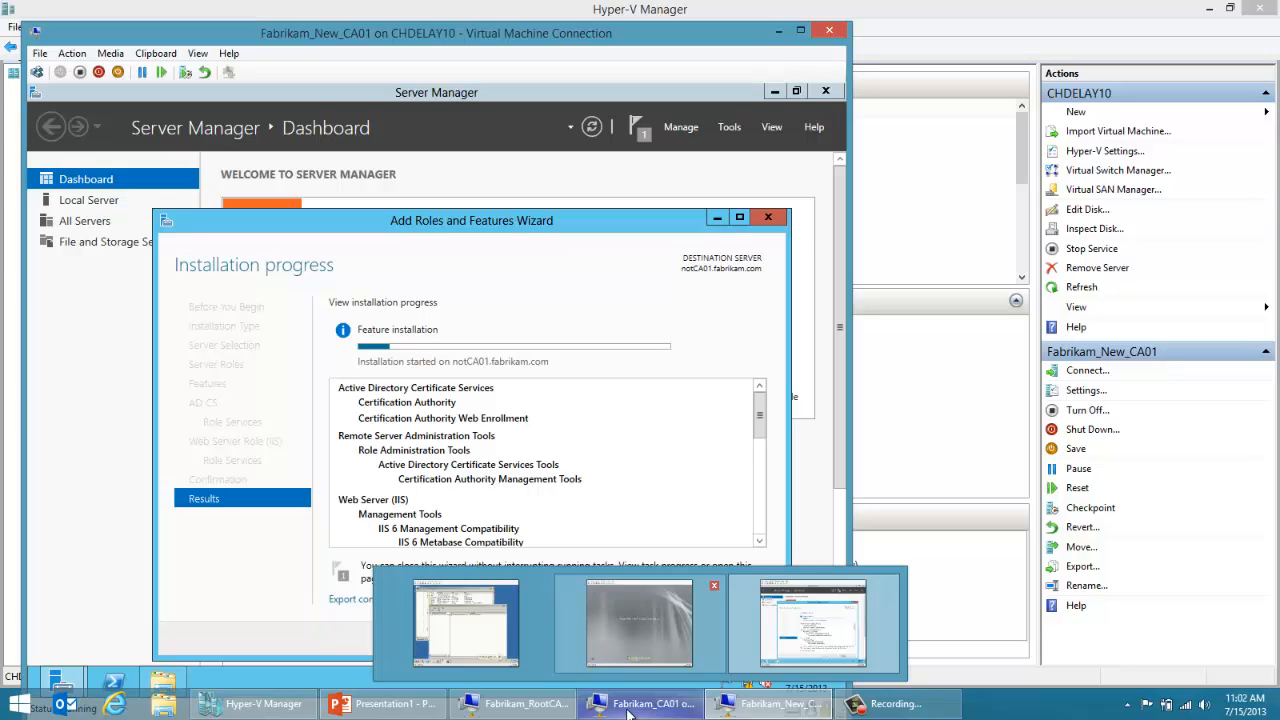
{"action": "left_click", "coordinate": [628, 712]}
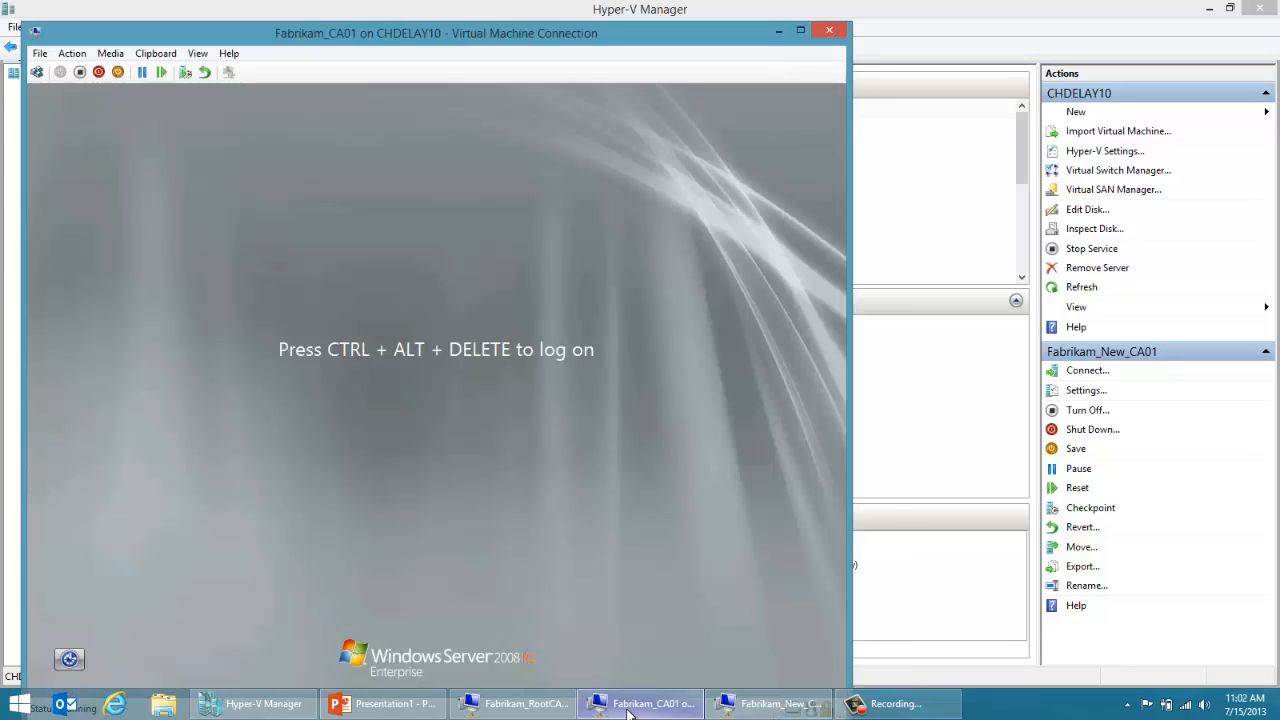
{"action": "left_click", "coordinate": [38, 71]}
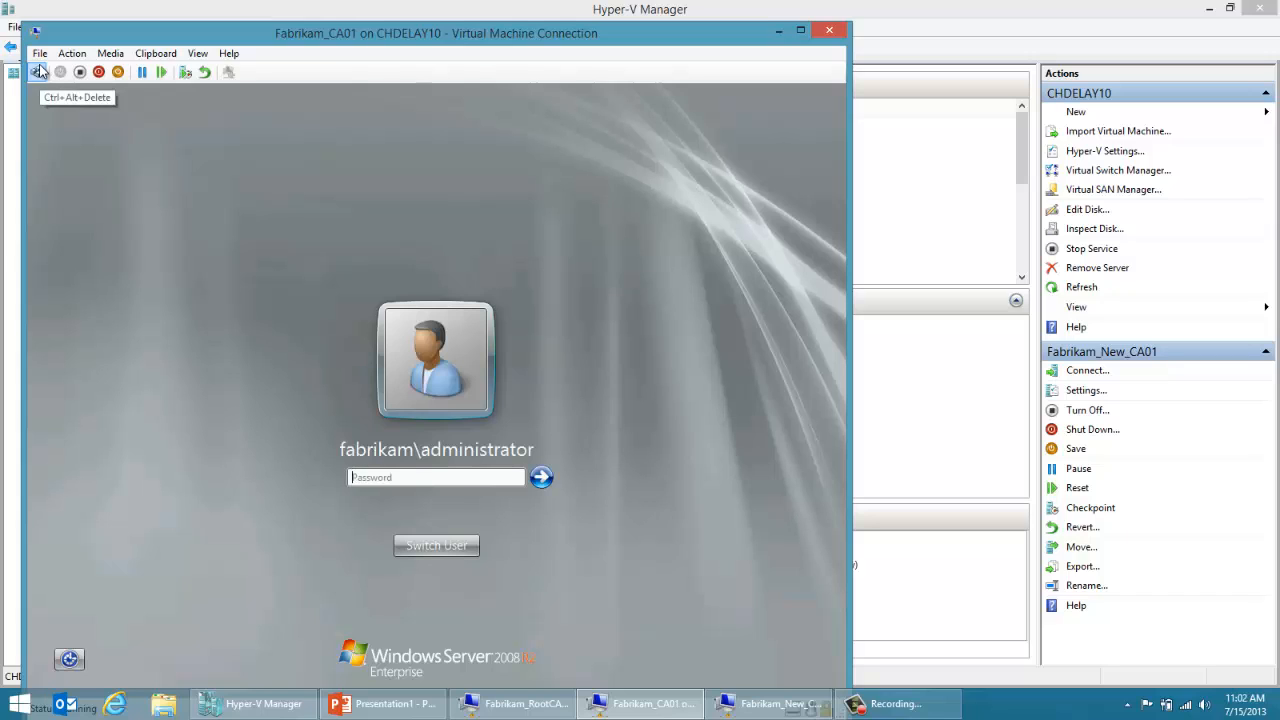
{"action": "type", "text": "•••••••"}
{"action": "key", "text": "Return"}
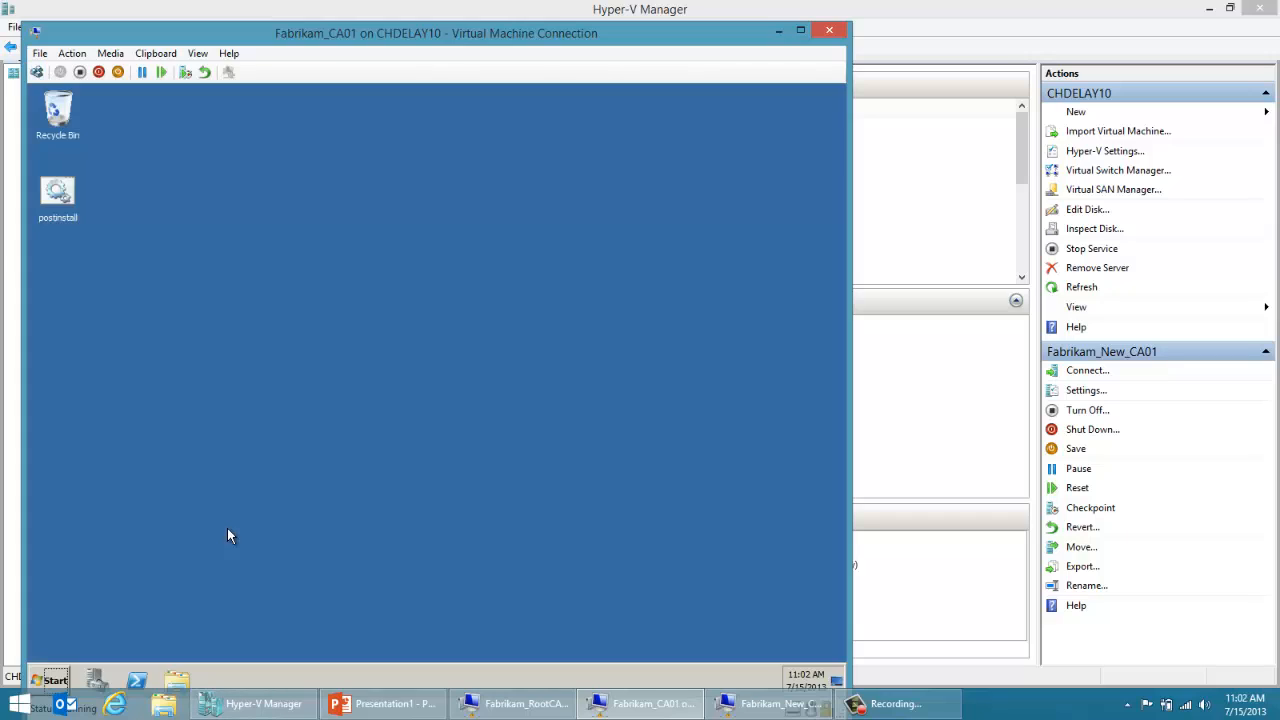
{"action": "left_click", "coordinate": [95, 680]}
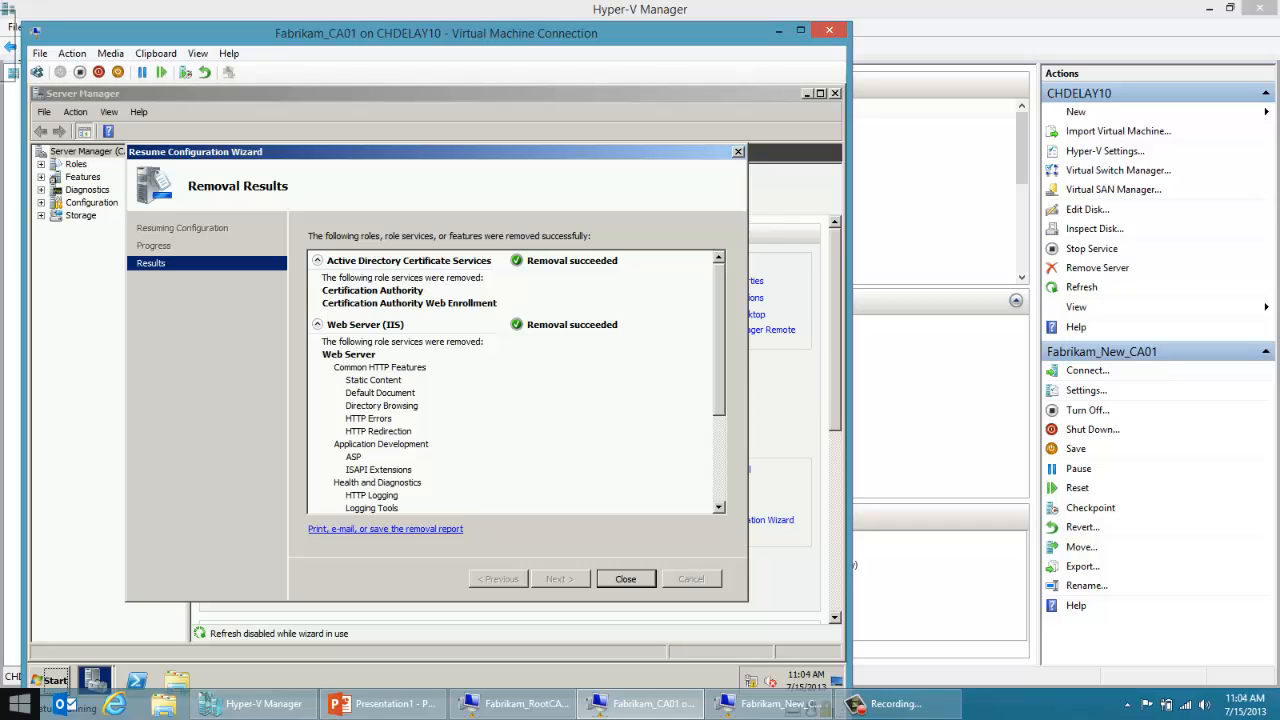
{"action": "left_click", "coordinate": [607, 579]}
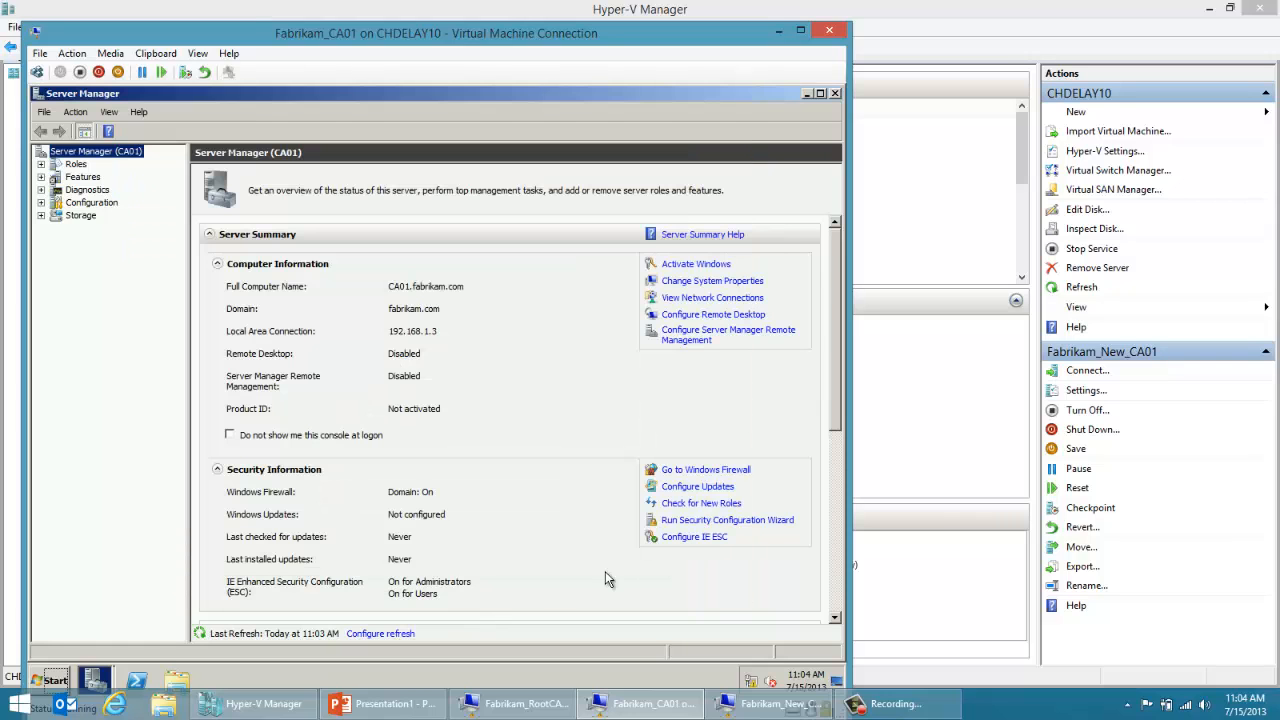
Step: Install the Web Server (IIS) role on CA01 with its default role services
{"action": "left_click", "coordinate": [79, 166]}
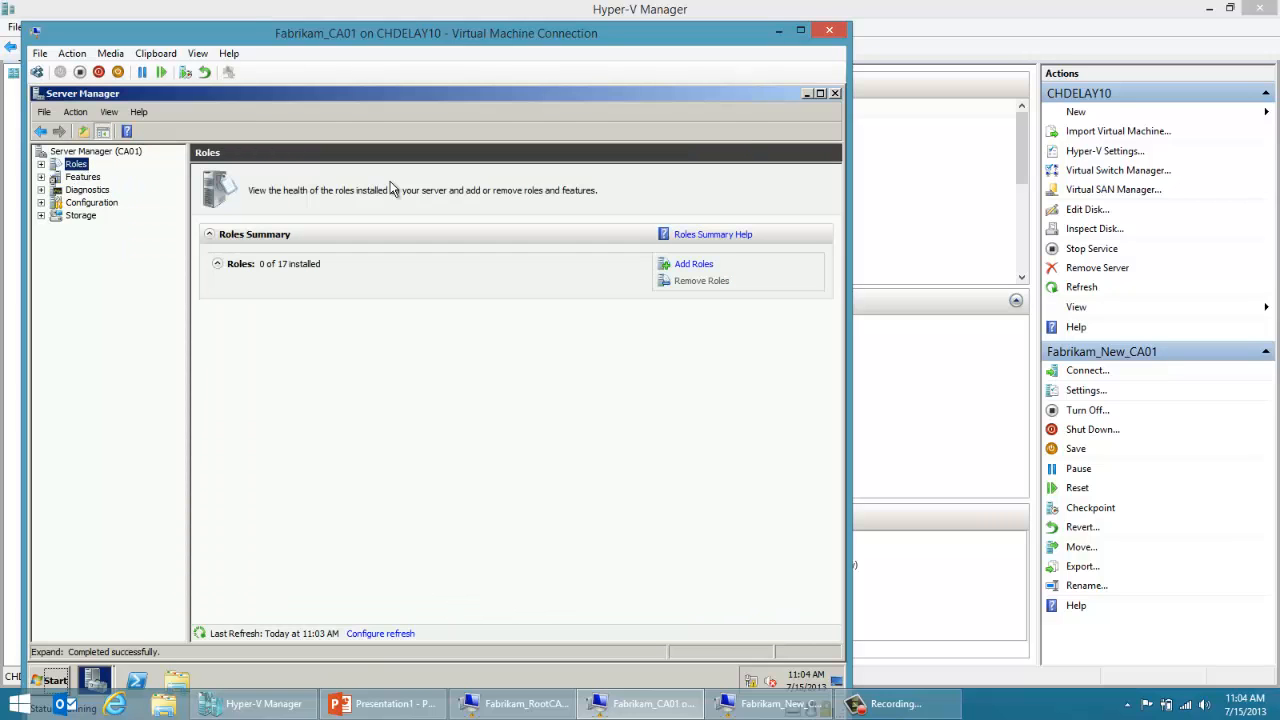
{"action": "left_click", "coordinate": [690, 266]}
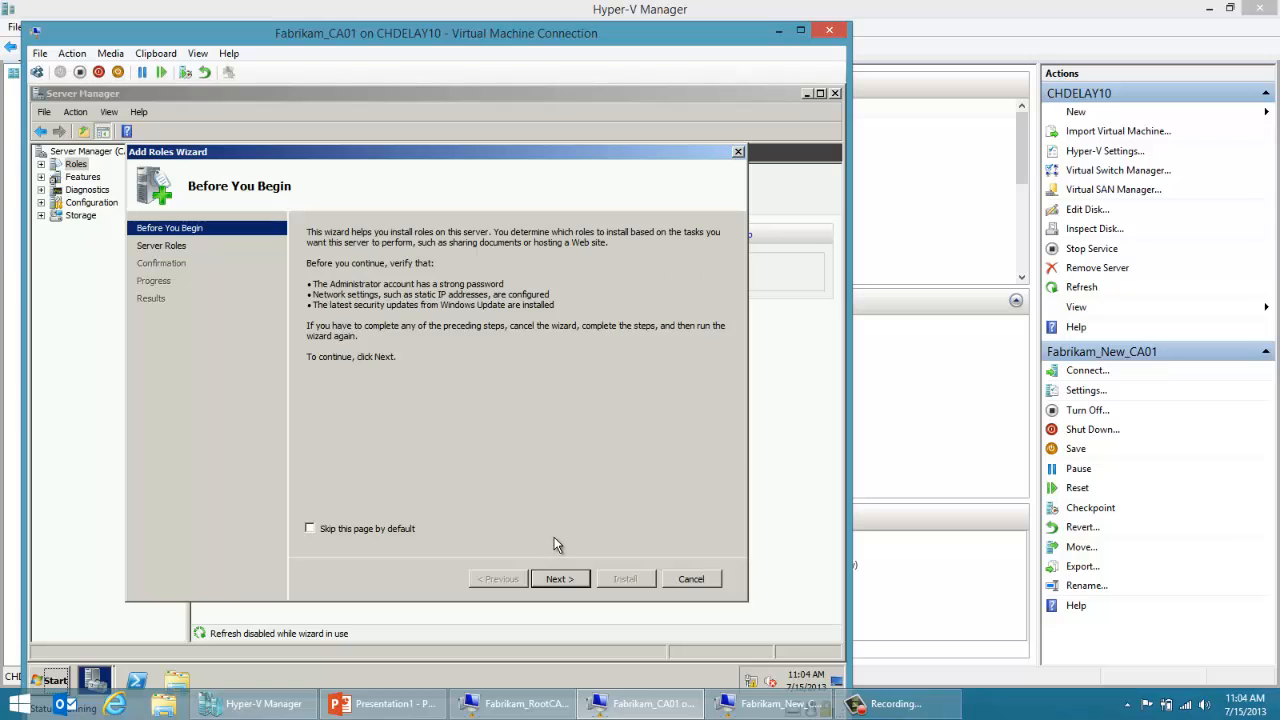
{"action": "left_click", "coordinate": [557, 579]}
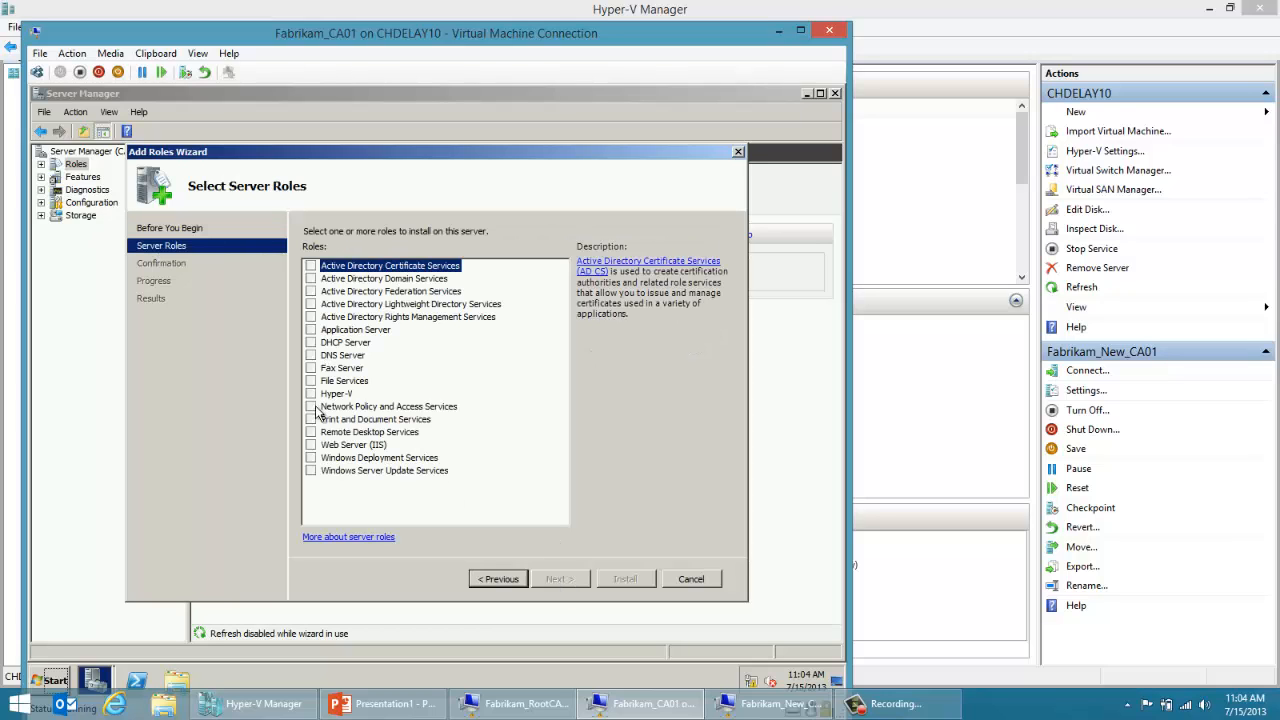
{"action": "left_click", "coordinate": [310, 445]}
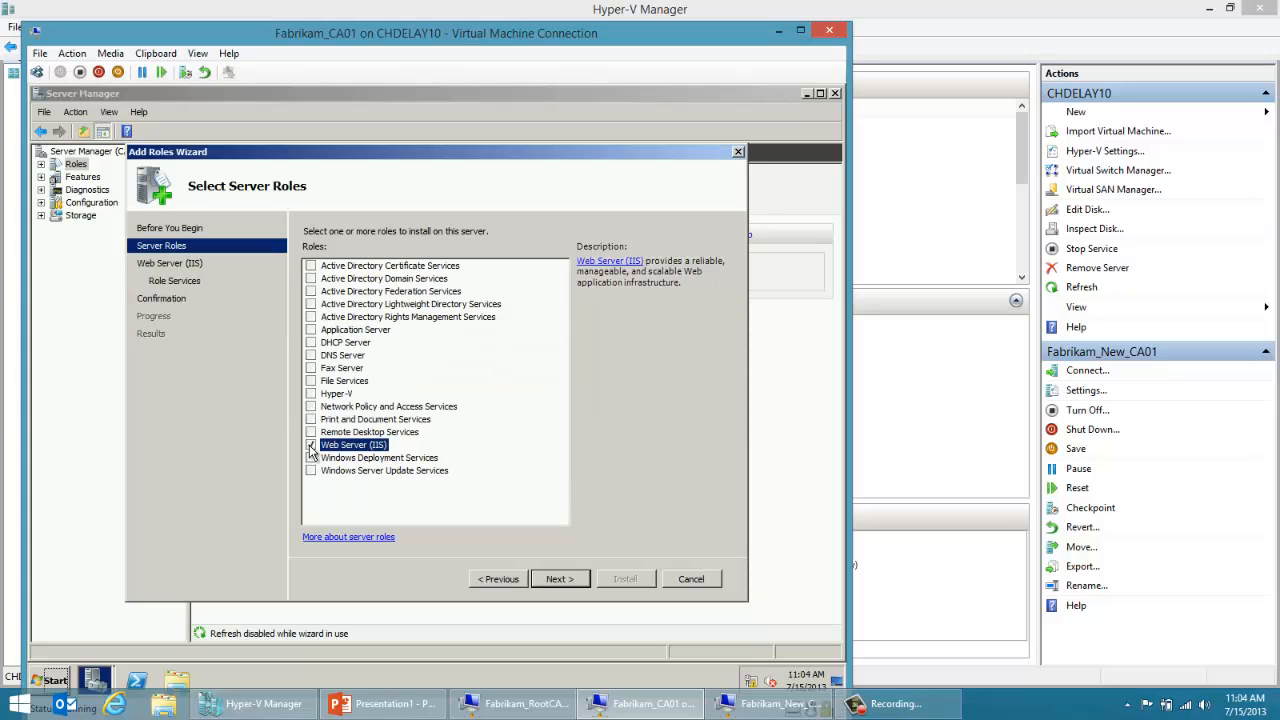
{"action": "left_click", "coordinate": [571, 585]}
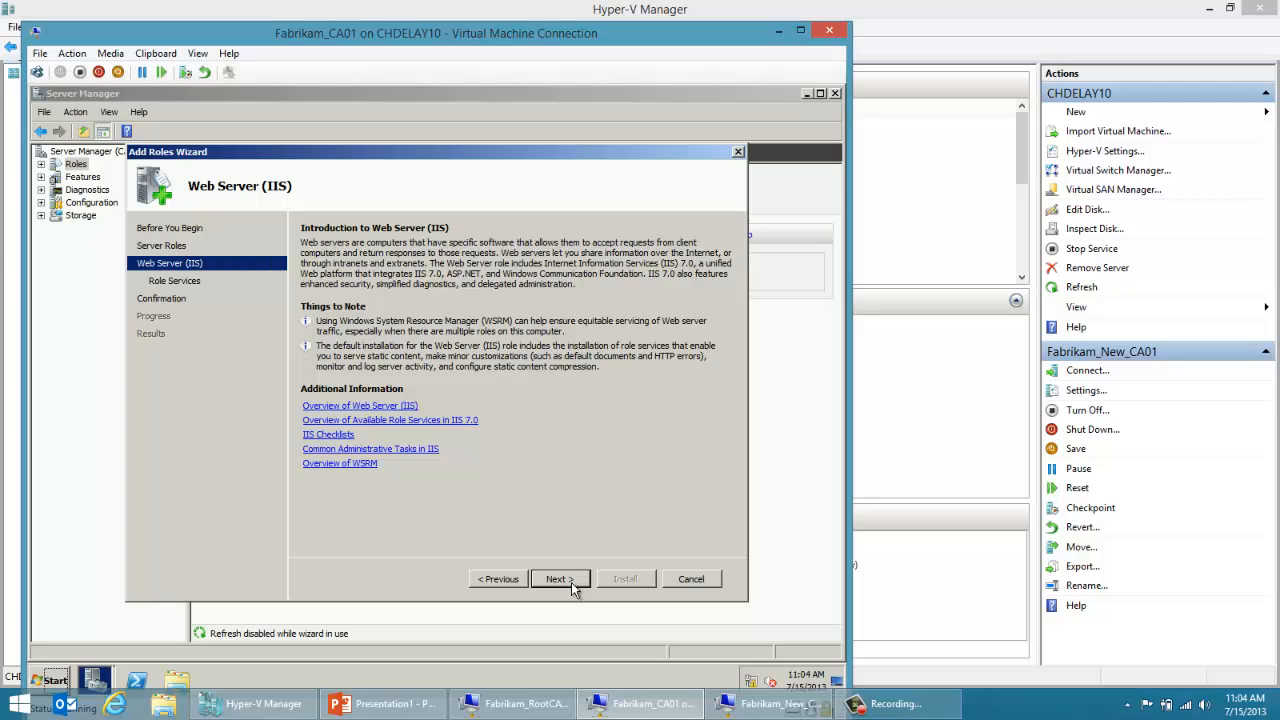
{"action": "left_click", "coordinate": [559, 579]}
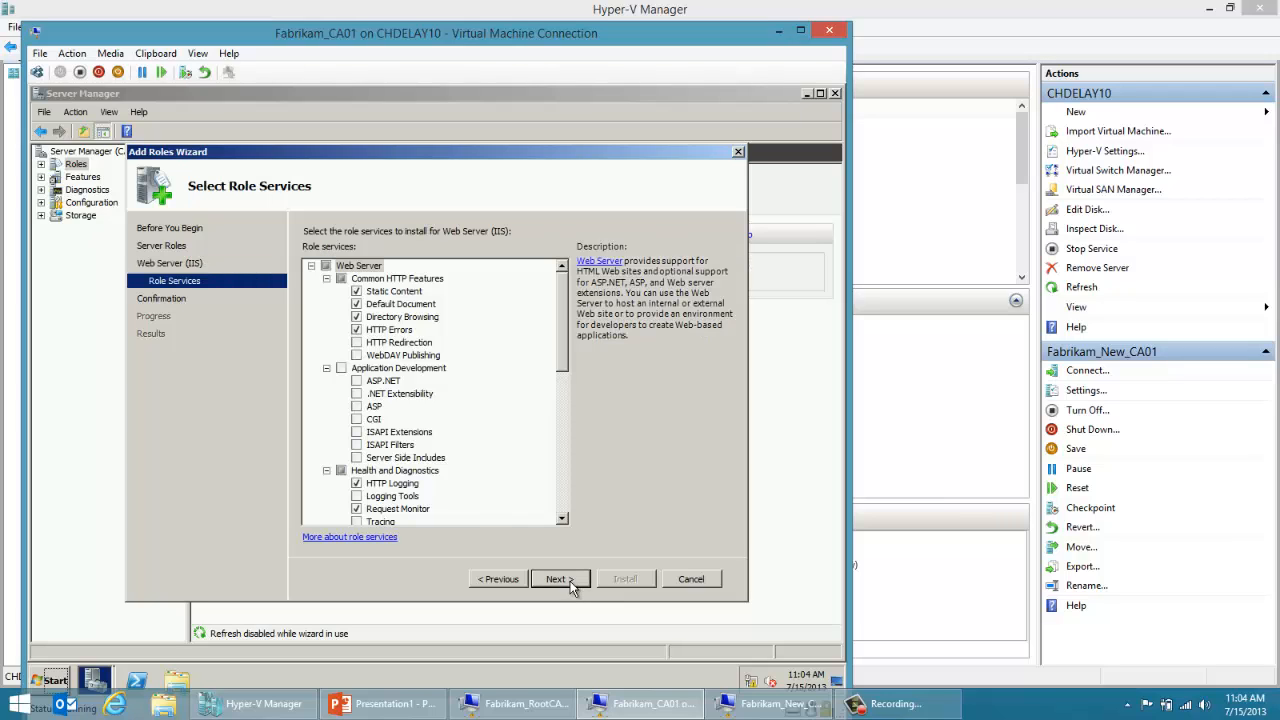
{"action": "left_click", "coordinate": [571, 585]}
{"action": "left_click", "coordinate": [624, 580]}
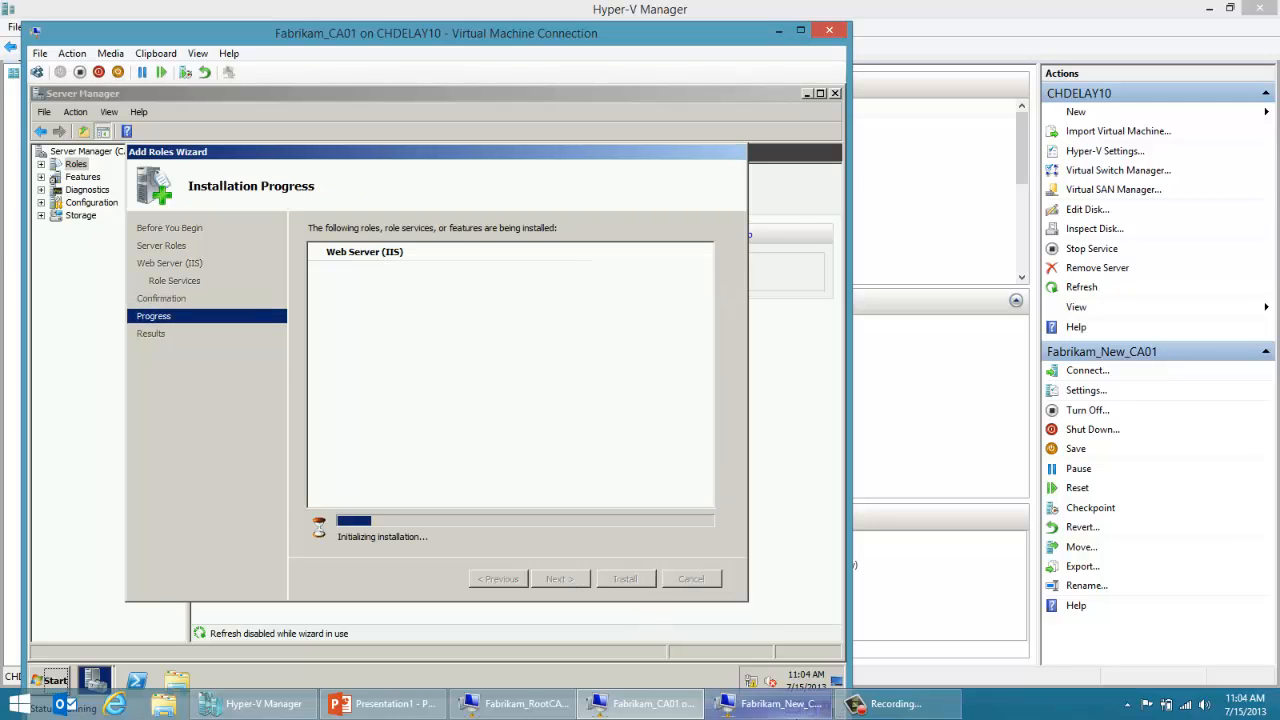
{"action": "mouse_move", "coordinate": [777, 707]}
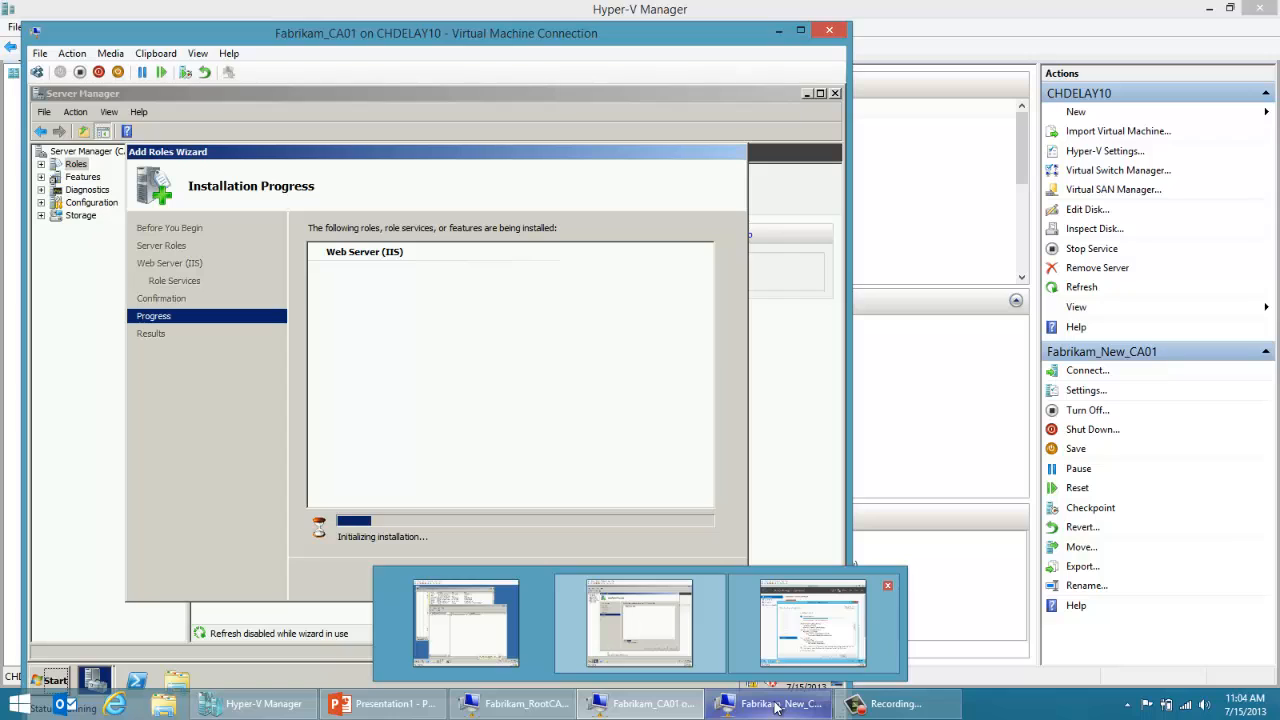
Step: Browse to C:\Windows\System32\certsrv\CertEnroll on CA01 to examine its certificate and revocation list files
{"action": "left_click", "coordinate": [175, 684]}
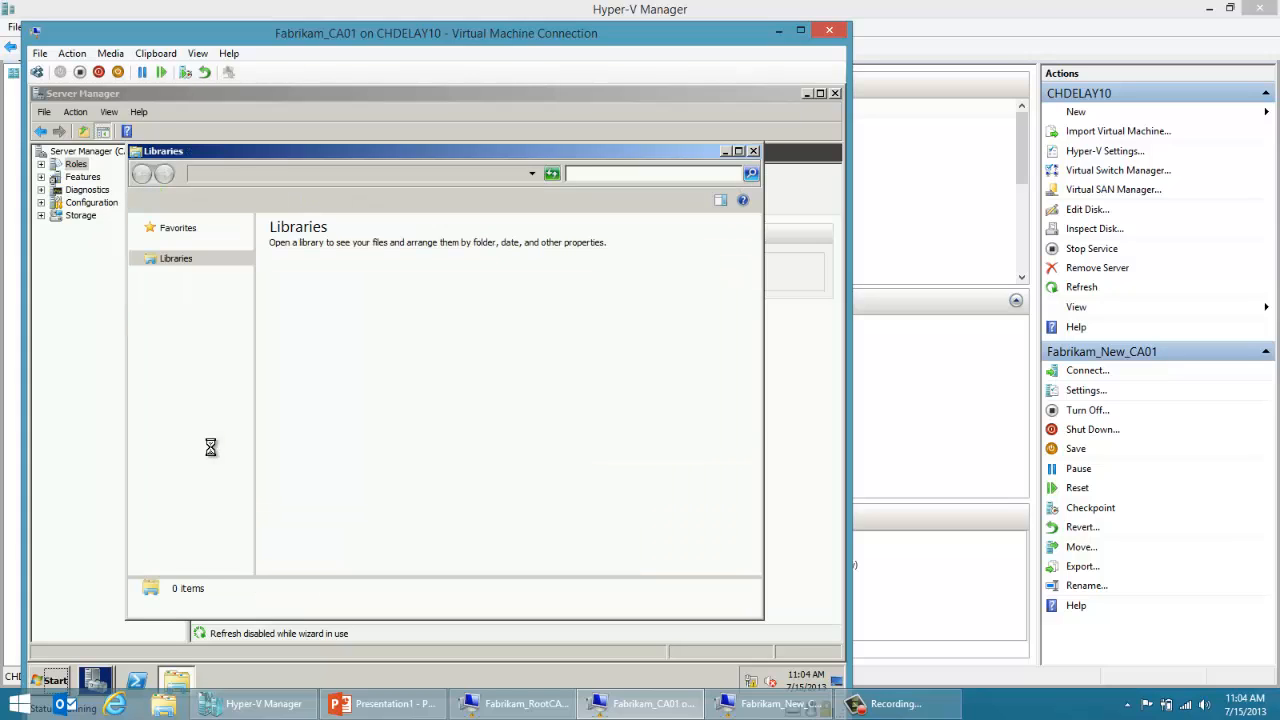
{"action": "left_click", "coordinate": [182, 396]}
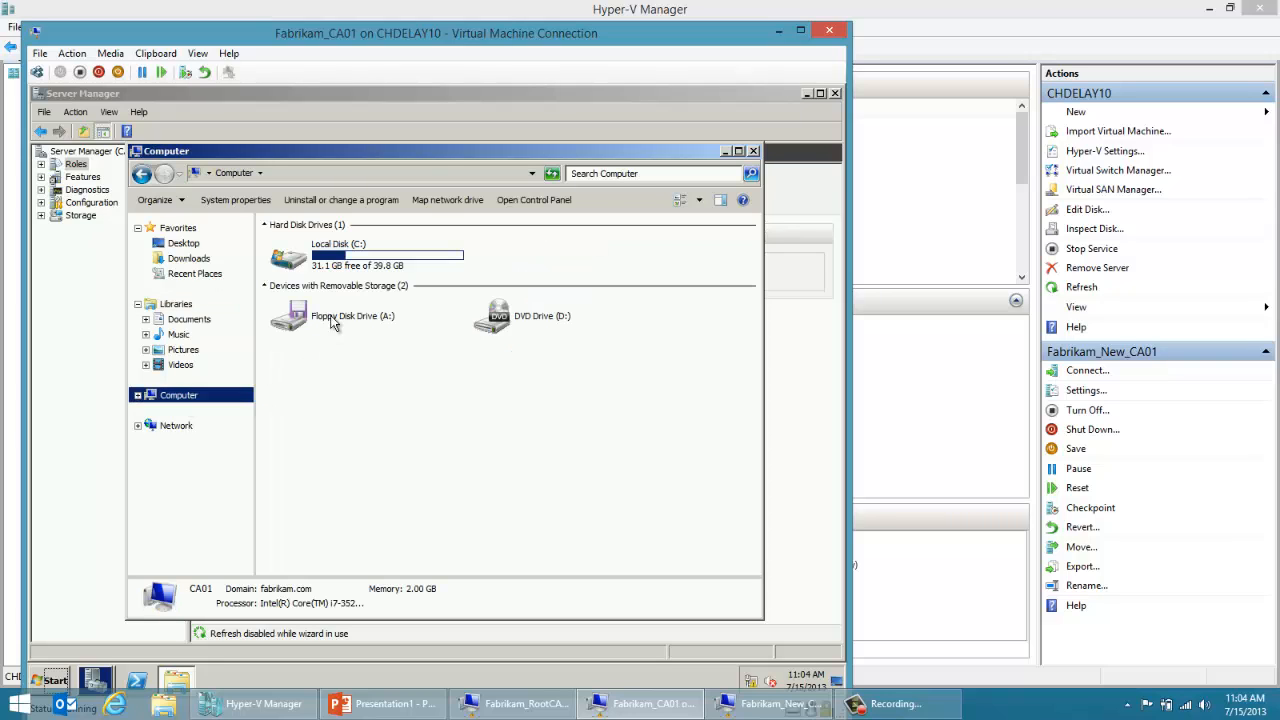
{"action": "double_click", "coordinate": [381, 269]}
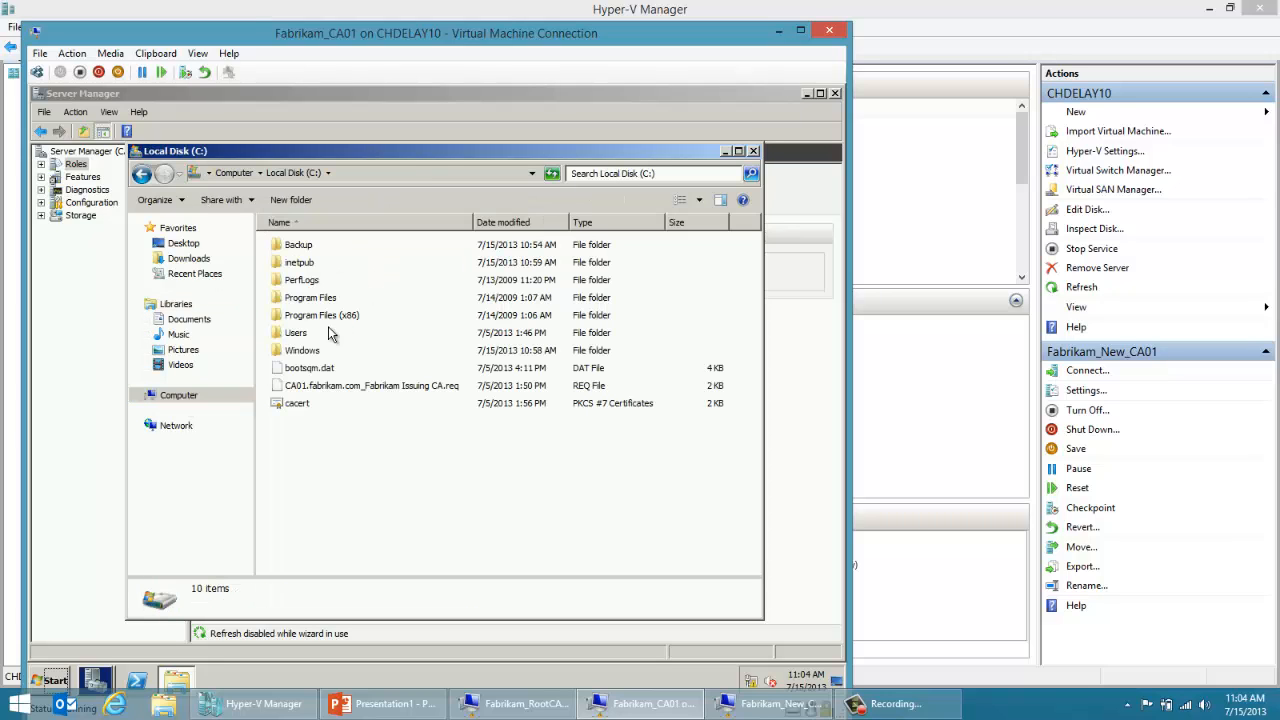
{"action": "double_click", "coordinate": [318, 350]}
{"action": "left_click", "coordinate": [314, 354]}
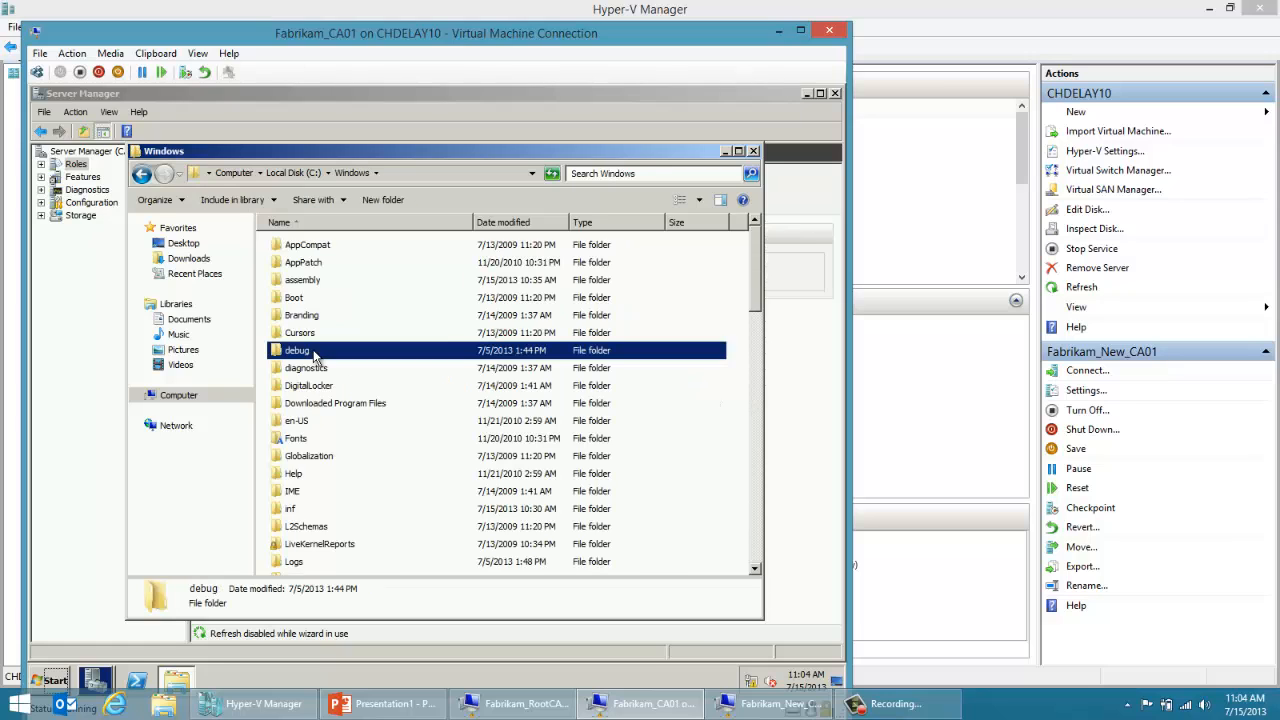
{"action": "type", "text": "system32"}
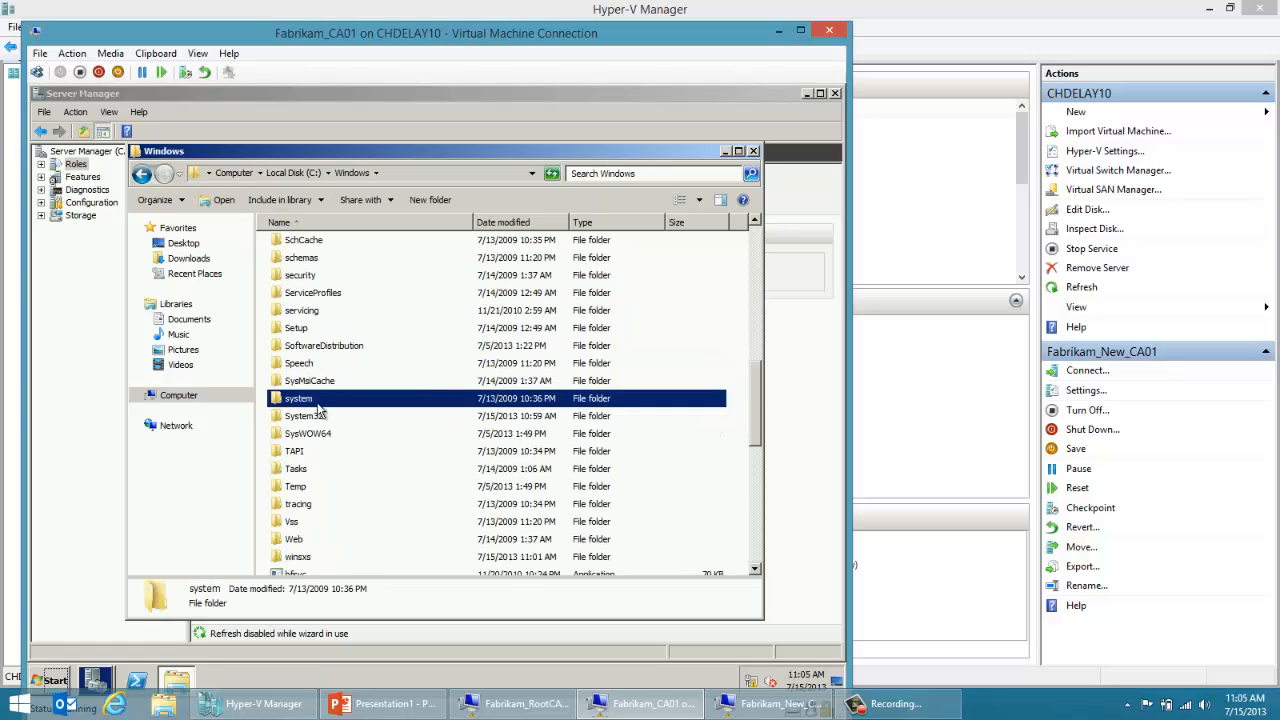
{"action": "double_click", "coordinate": [323, 418]}
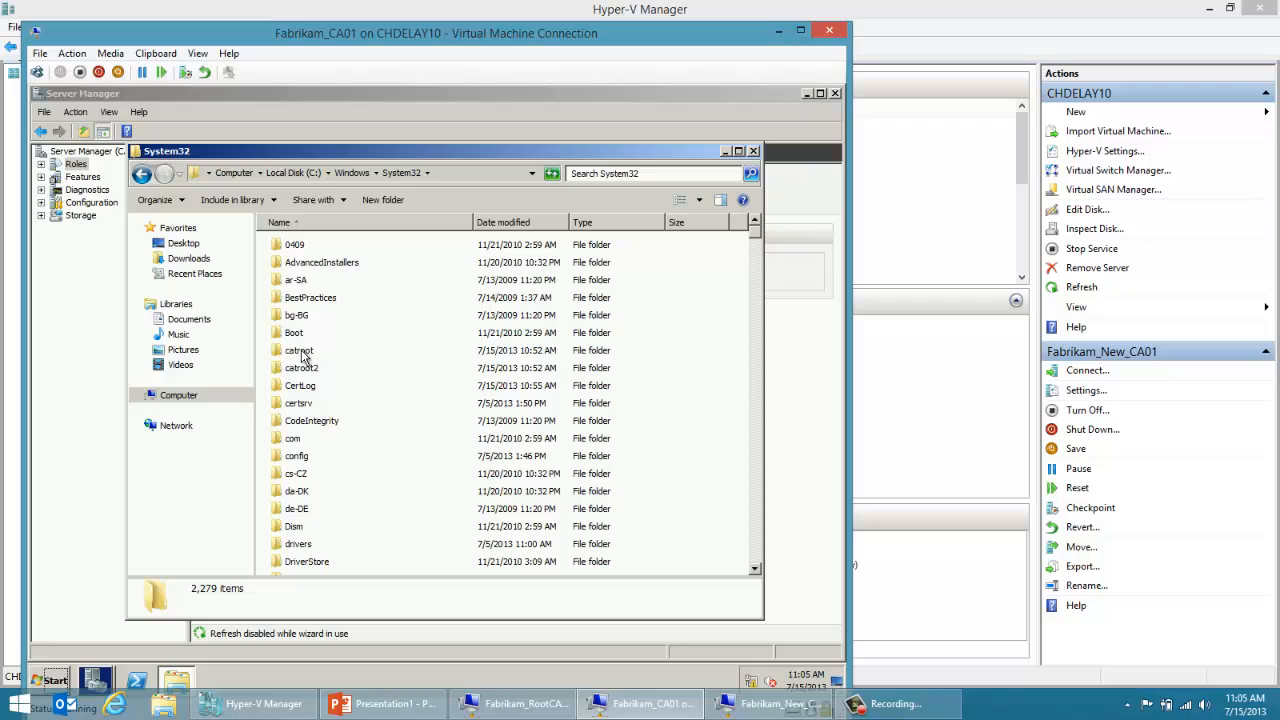
{"action": "left_click", "coordinate": [303, 403]}
{"action": "double_click", "coordinate": [303, 403]}
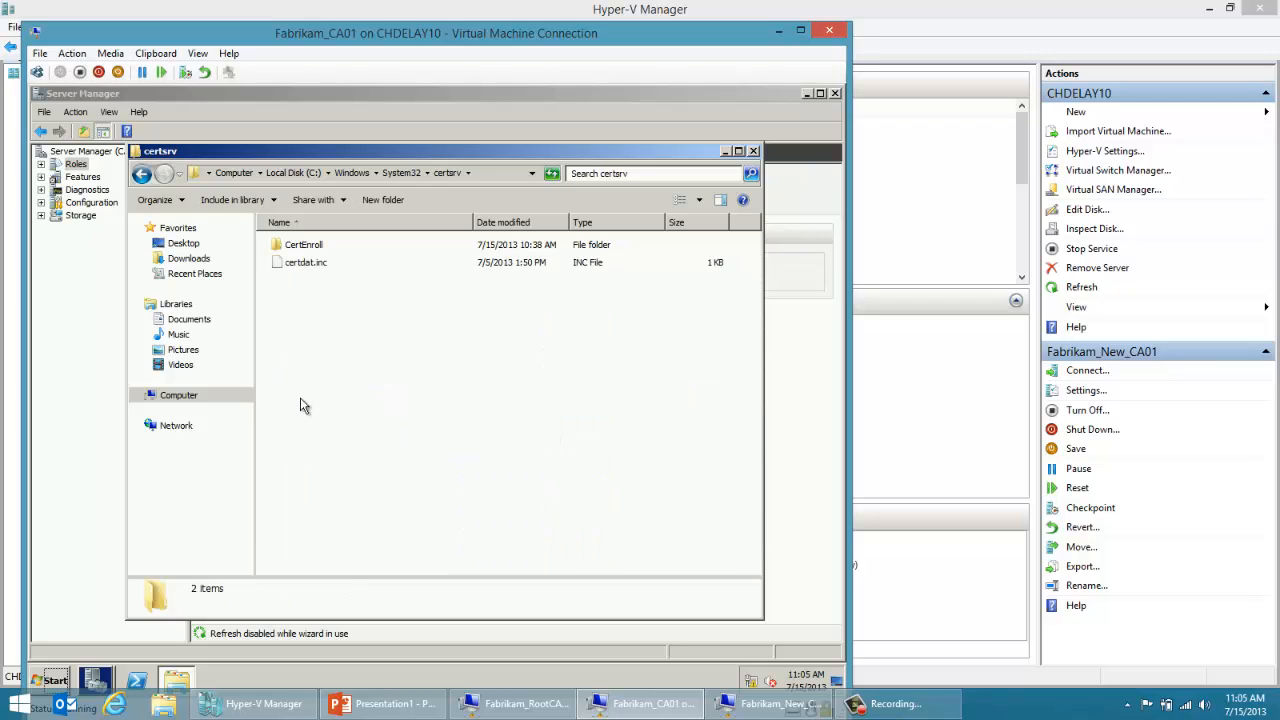
{"action": "double_click", "coordinate": [318, 250]}
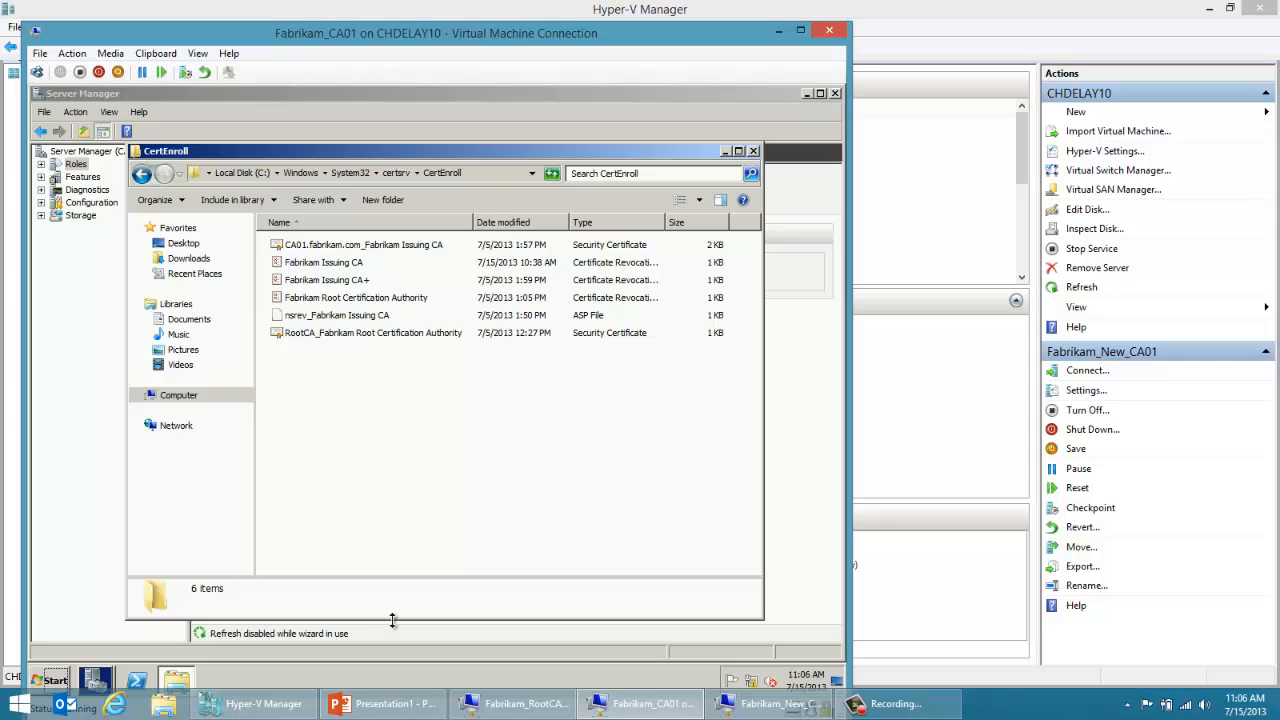
Step: Check the installation progress on Fabrikam_New_CA01, return to Fabrikam_CA01, and close the finished Add Roles Wizard after minimizing the CertEnroll window
{"action": "left_click", "coordinate": [630, 708]}
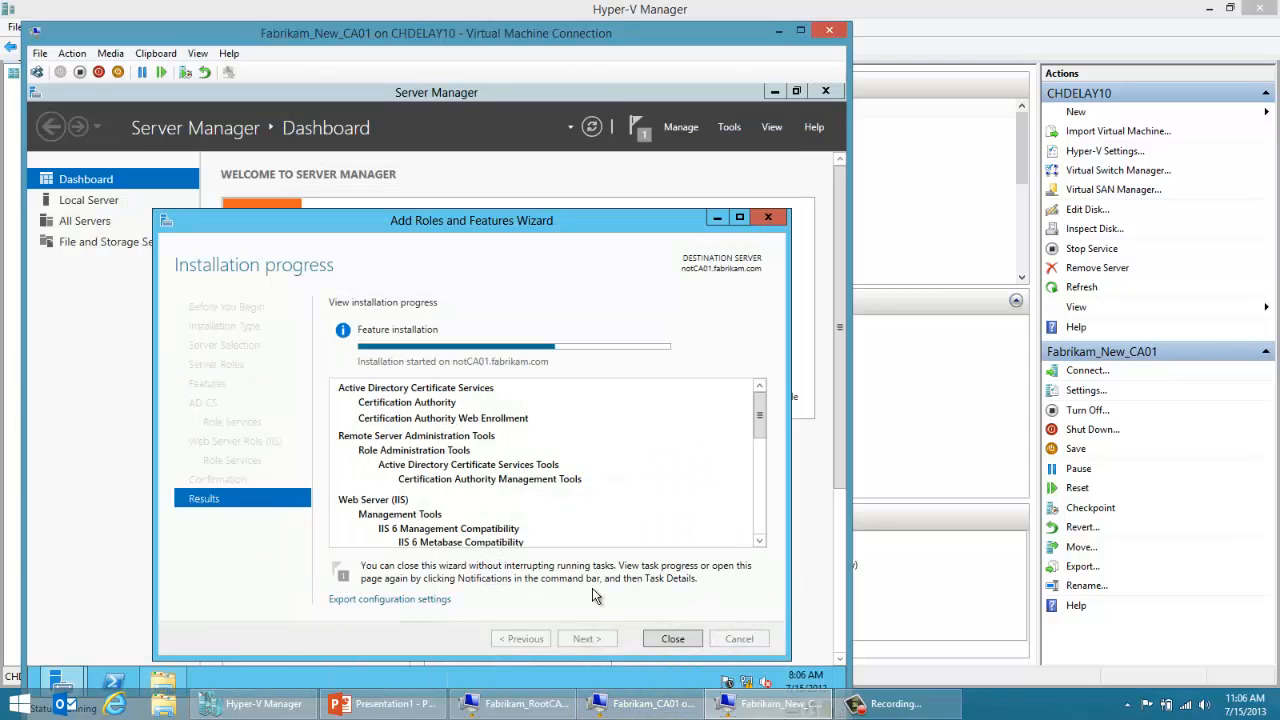
{"action": "left_click", "coordinate": [636, 712]}
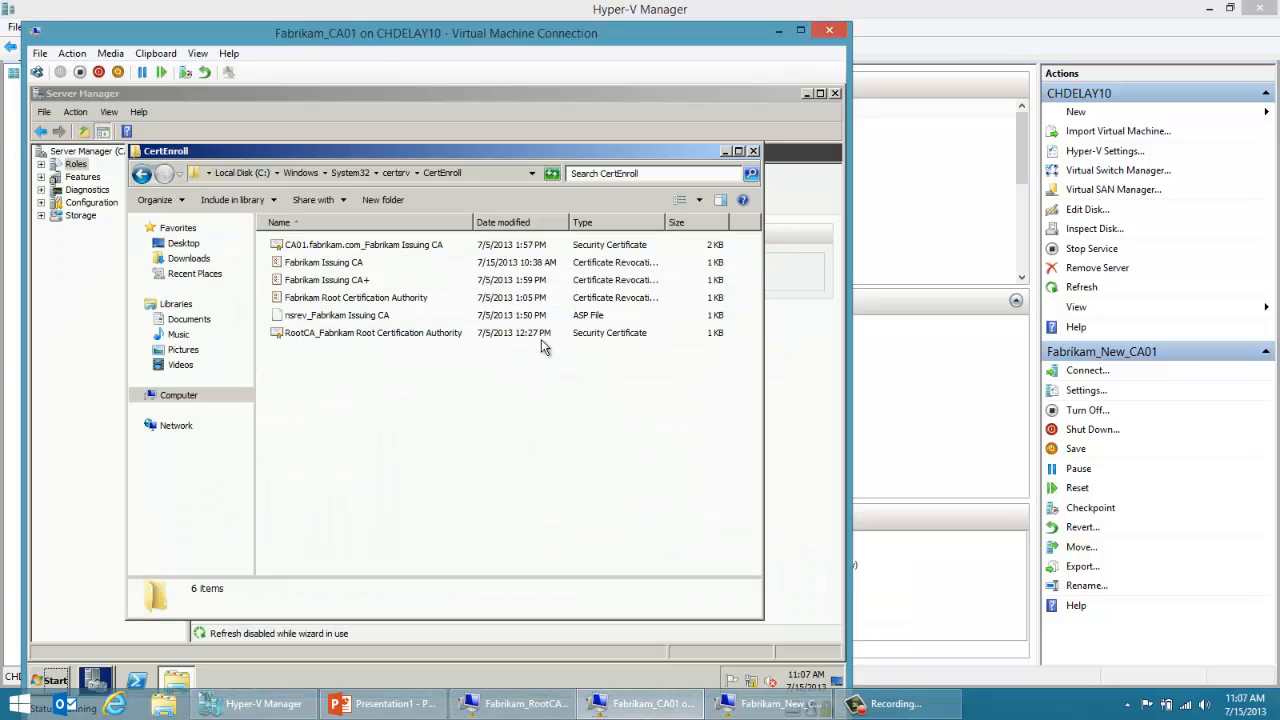
{"action": "left_click", "coordinate": [725, 153]}
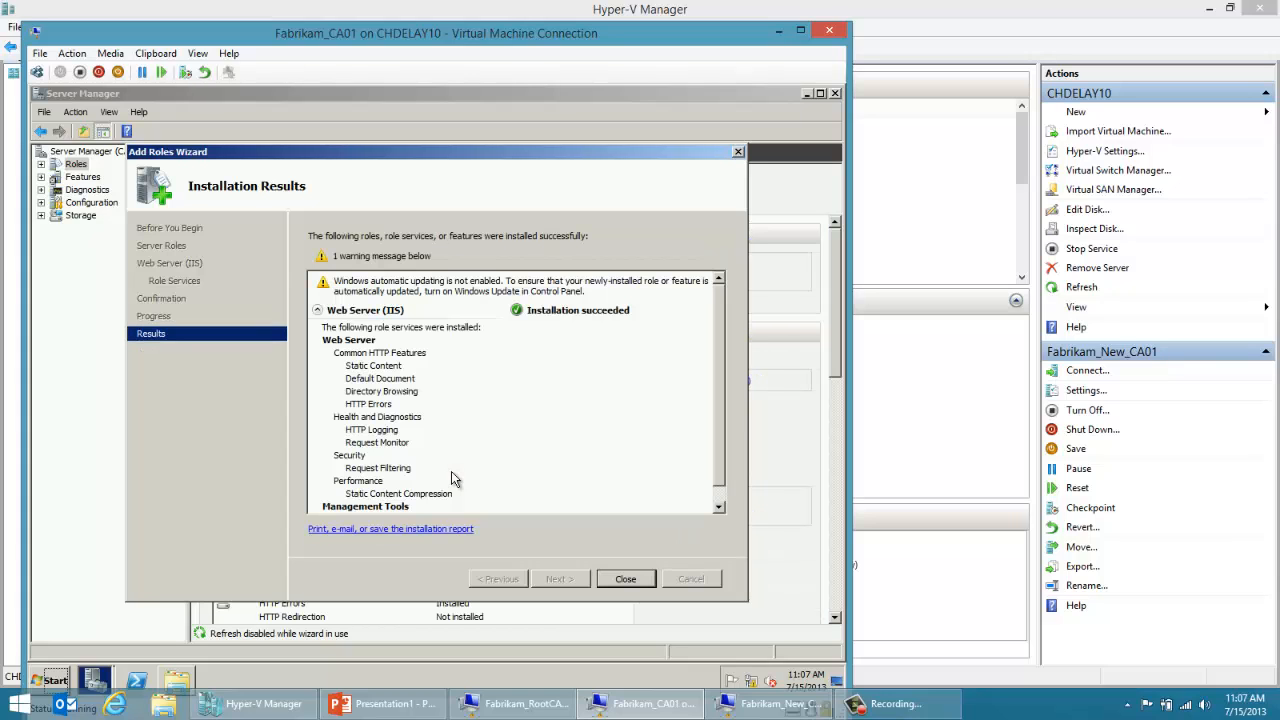
{"action": "left_click", "coordinate": [624, 579]}
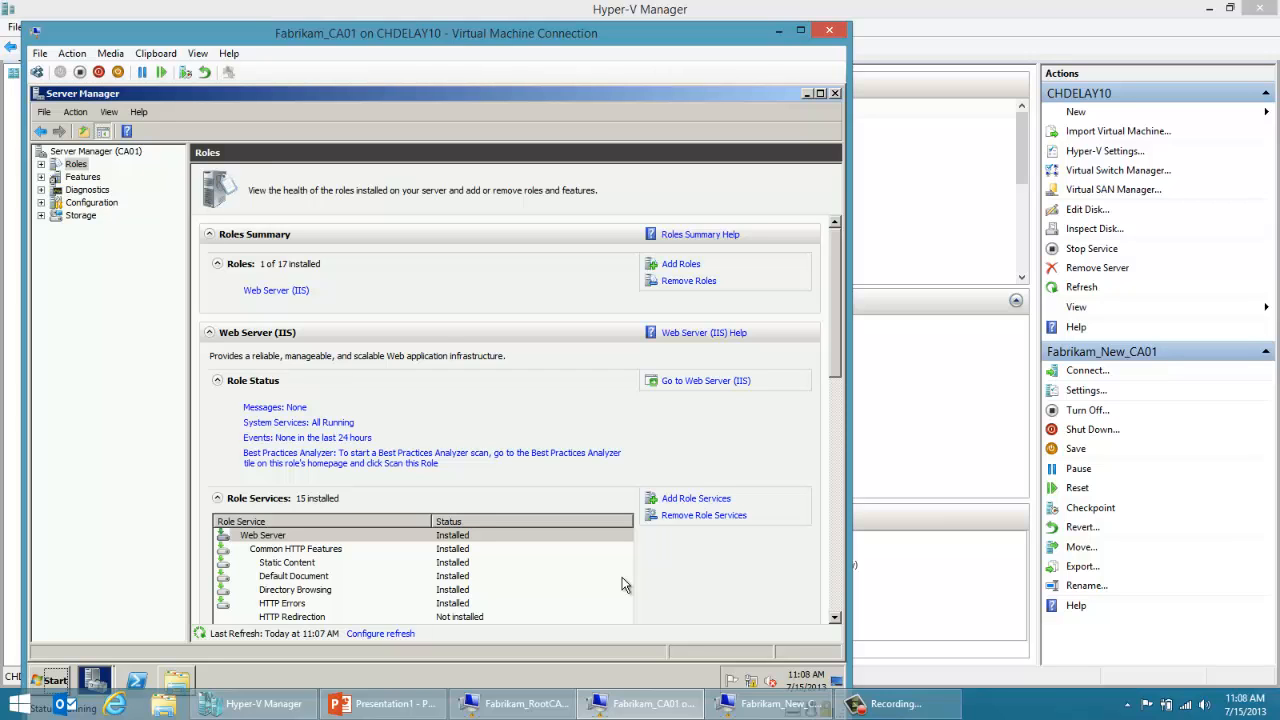
Step: Switch to Fabrikam_New_CA01, close the finished installation wizard and the file window, and start configuring Active Directory Certificate Services on the destination server
{"action": "left_click", "coordinate": [735, 705]}
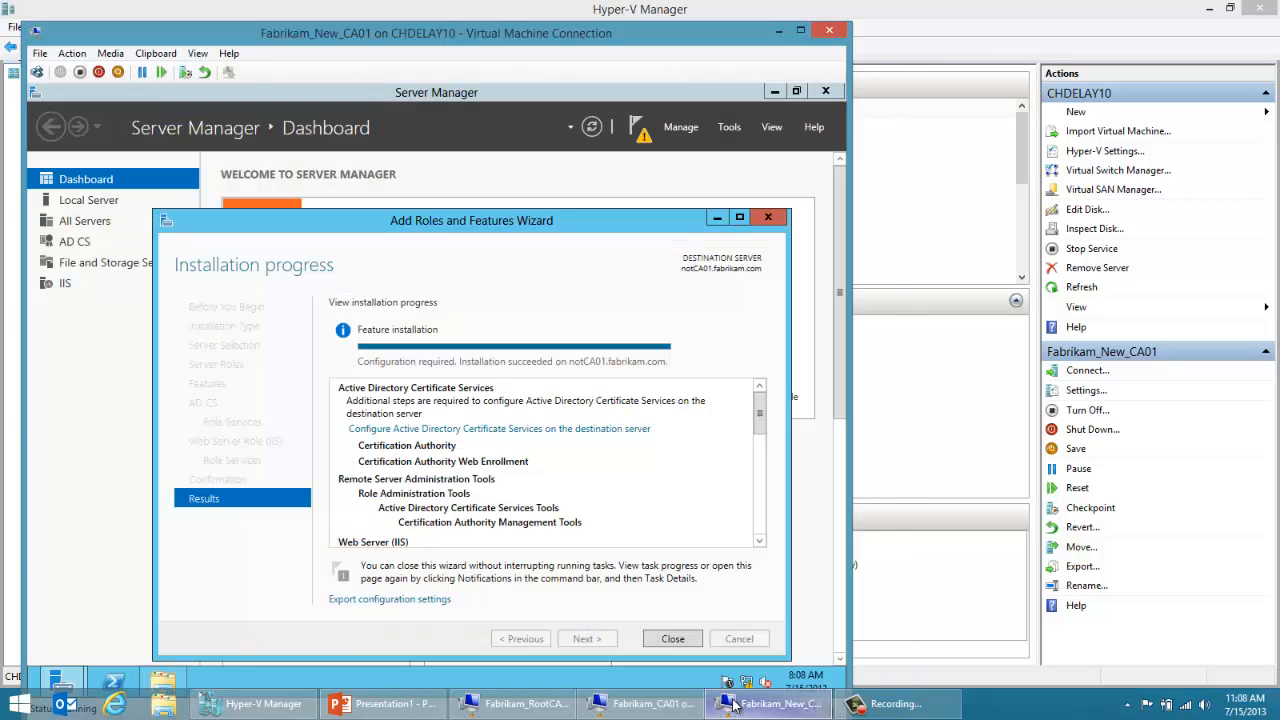
{"action": "left_click", "coordinate": [650, 637]}
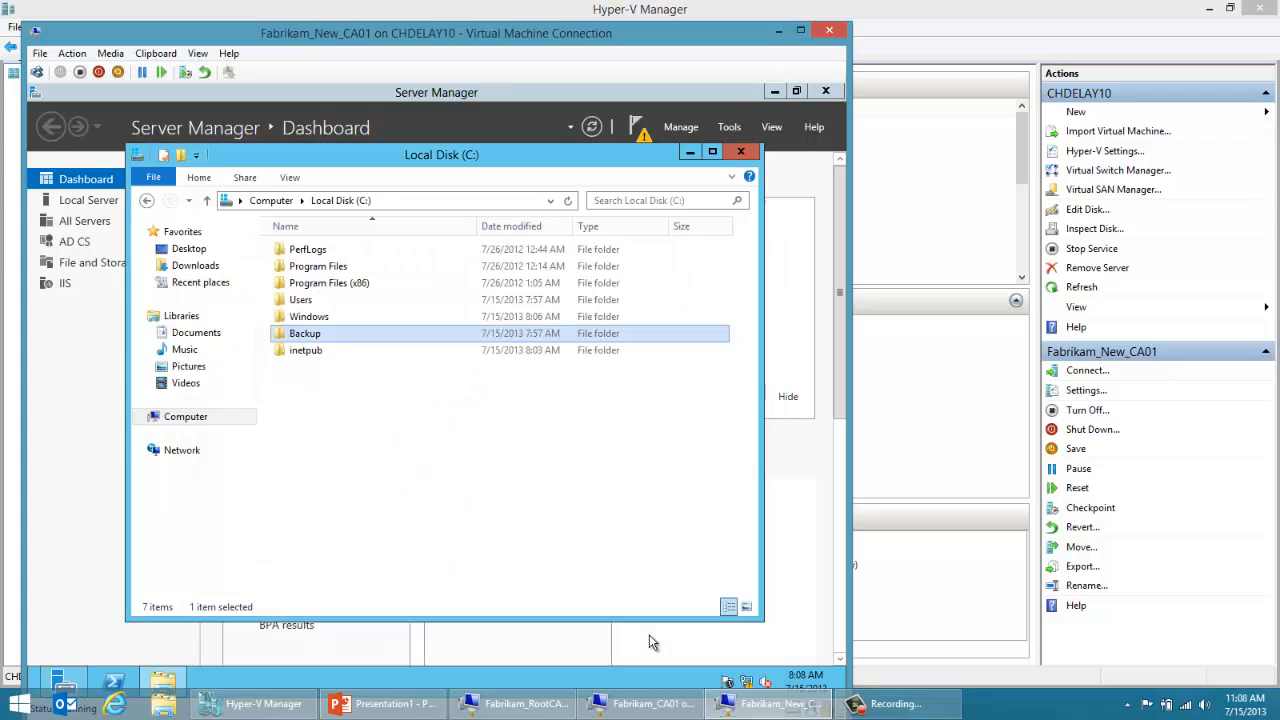
{"action": "left_click", "coordinate": [741, 152]}
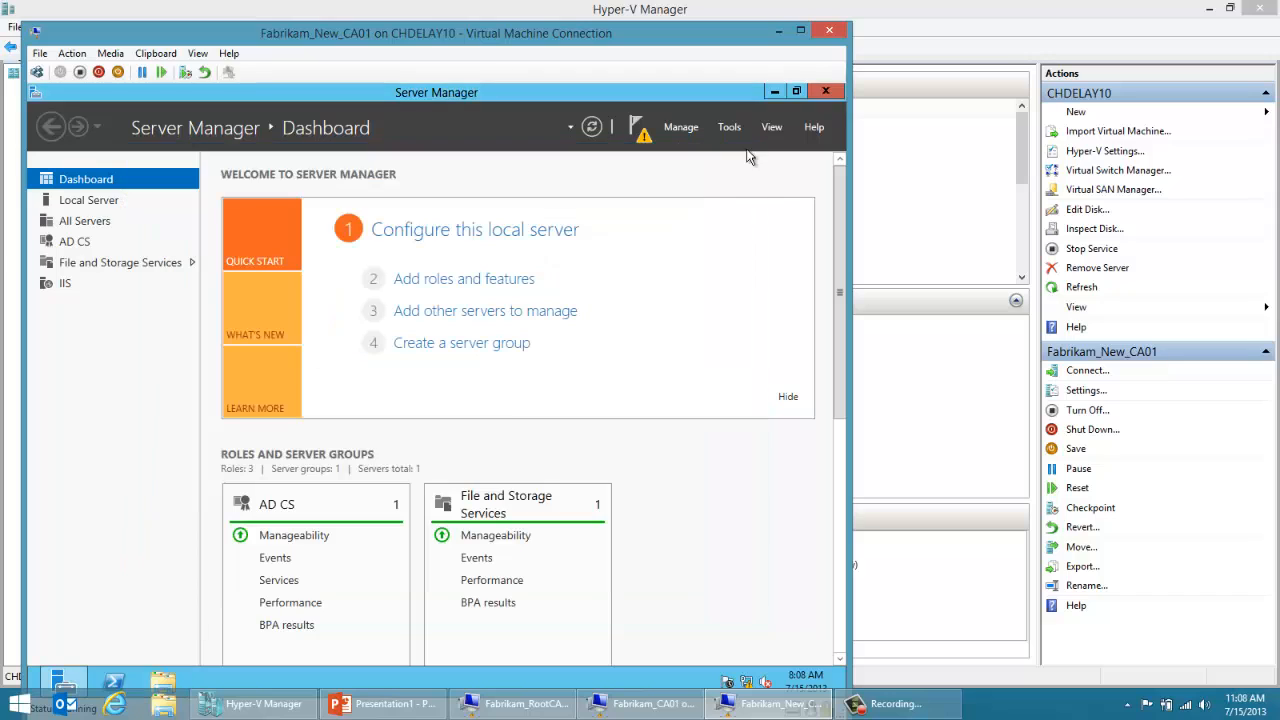
{"action": "left_click", "coordinate": [640, 132]}
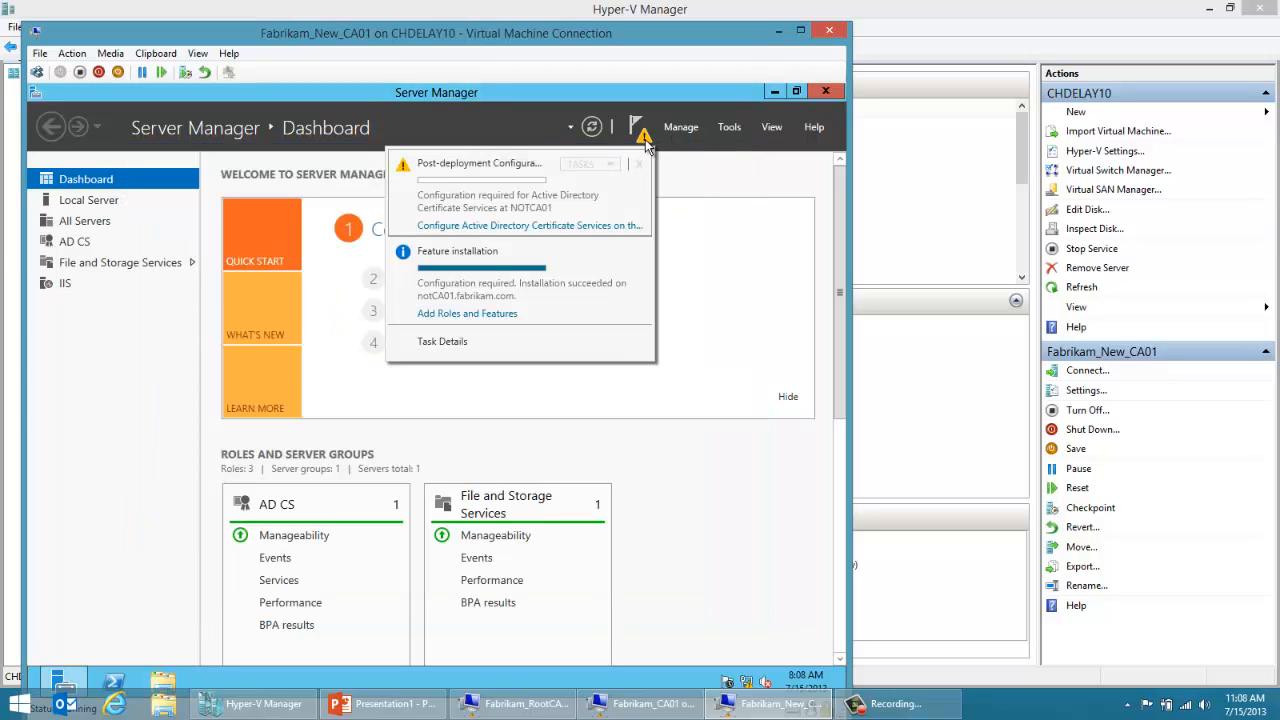
{"action": "left_click", "coordinate": [579, 229]}
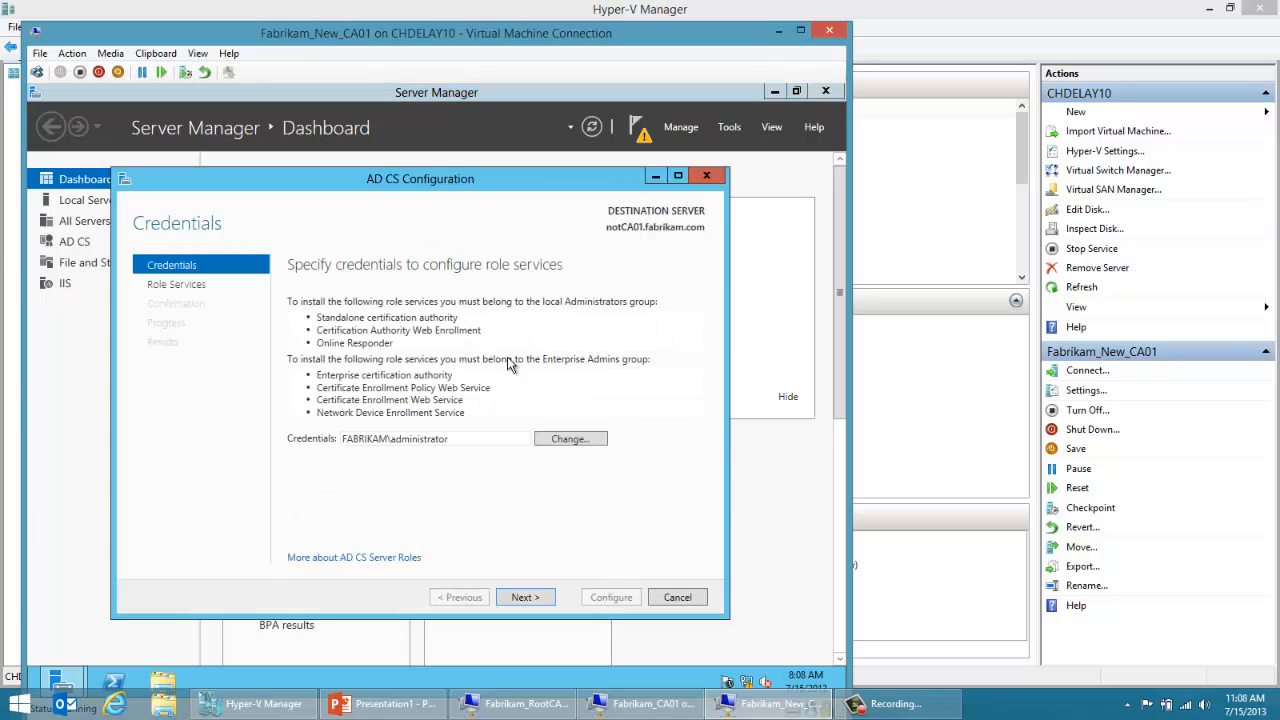
Step: Configure Certification Authority and Certification Authority Web Enrollment with the supplied credentials, choosing Enterprise CA and Subordinate CA
{"action": "left_click", "coordinate": [505, 598]}
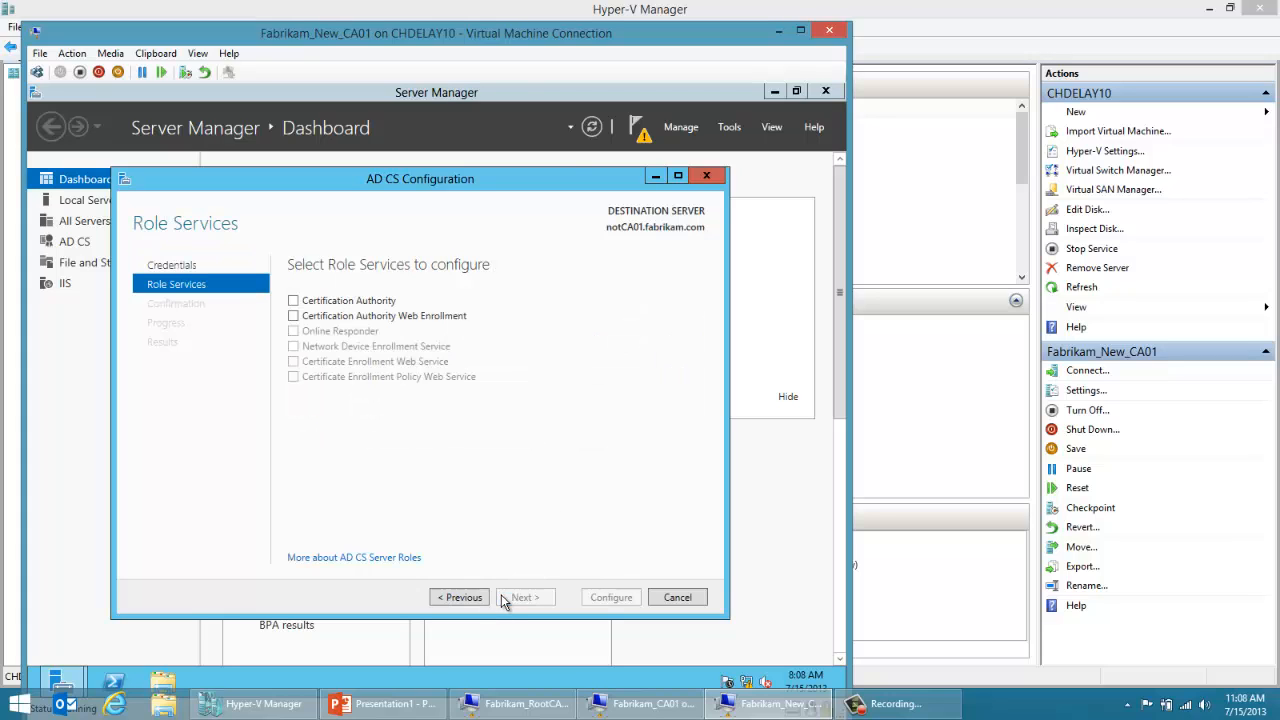
{"action": "left_click", "coordinate": [293, 302]}
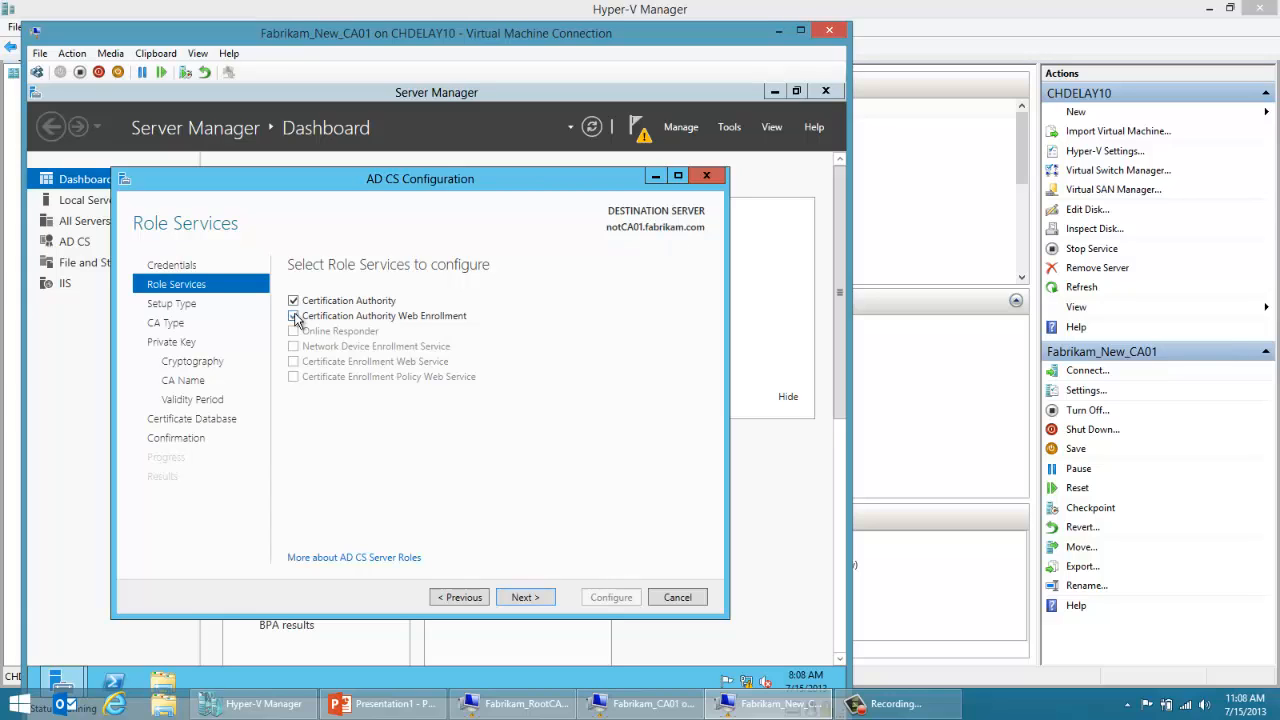
{"action": "left_click", "coordinate": [521, 597]}
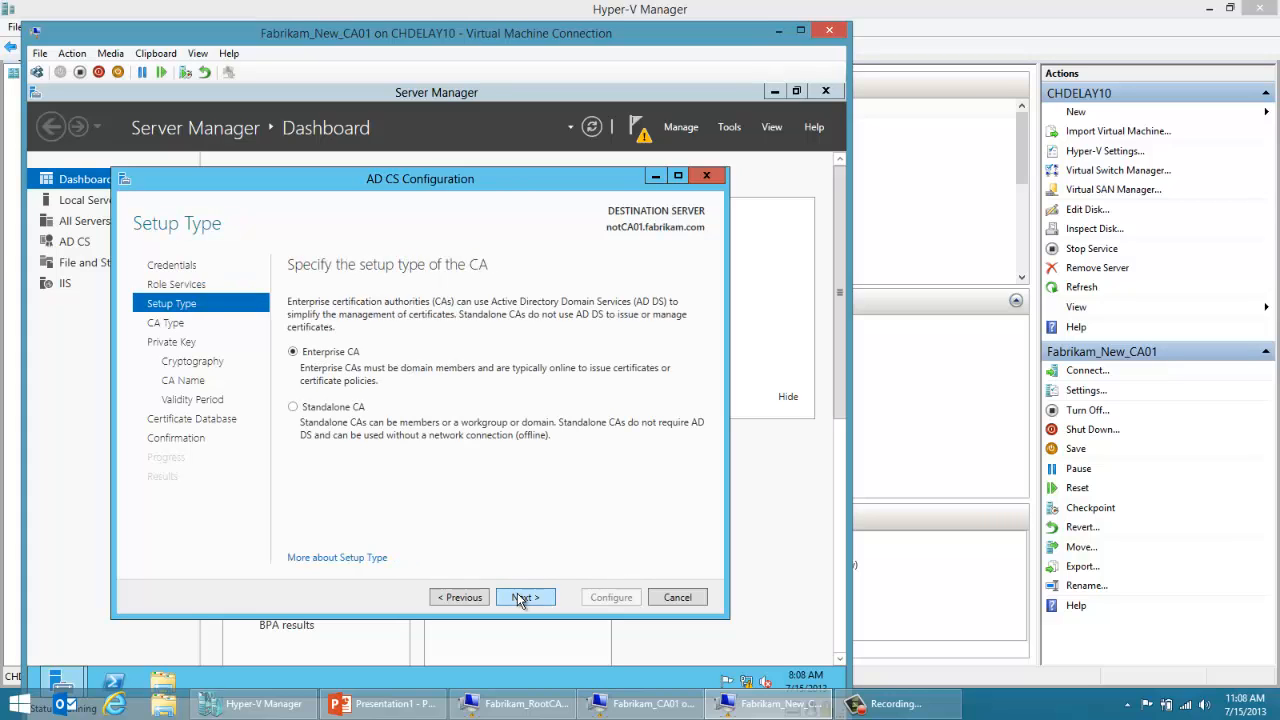
{"action": "left_click", "coordinate": [521, 597]}
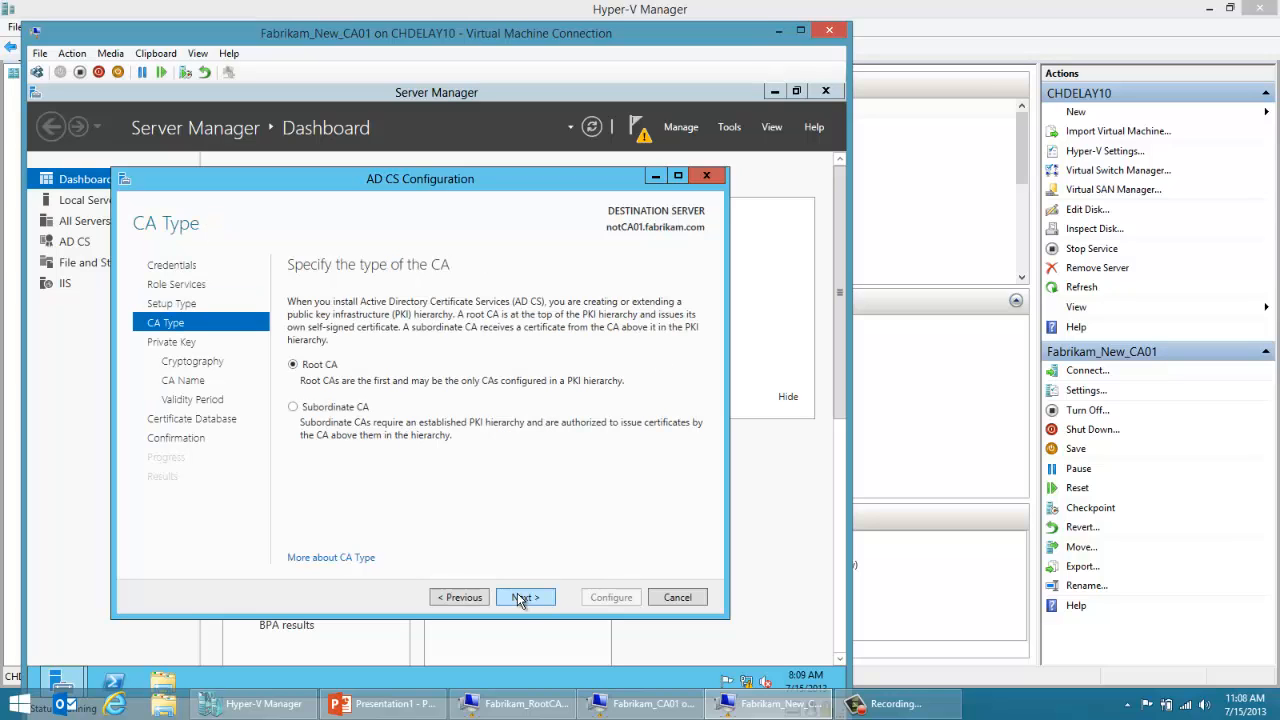
{"action": "left_click", "coordinate": [337, 411]}
{"action": "left_click", "coordinate": [512, 597]}
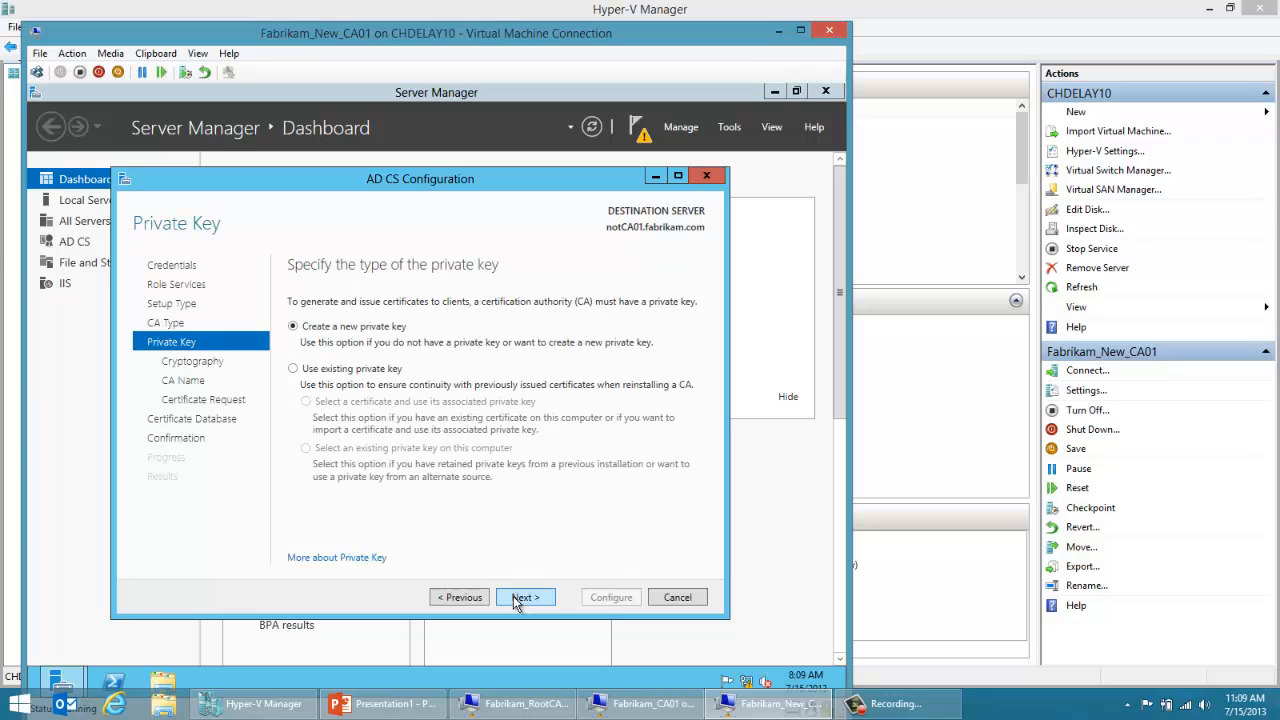
Step: Use an existing private key with its associated certificate, selecting the Fabrikam Issuing CA file in C:\Backup\CABackup for import
{"action": "left_click", "coordinate": [381, 372]}
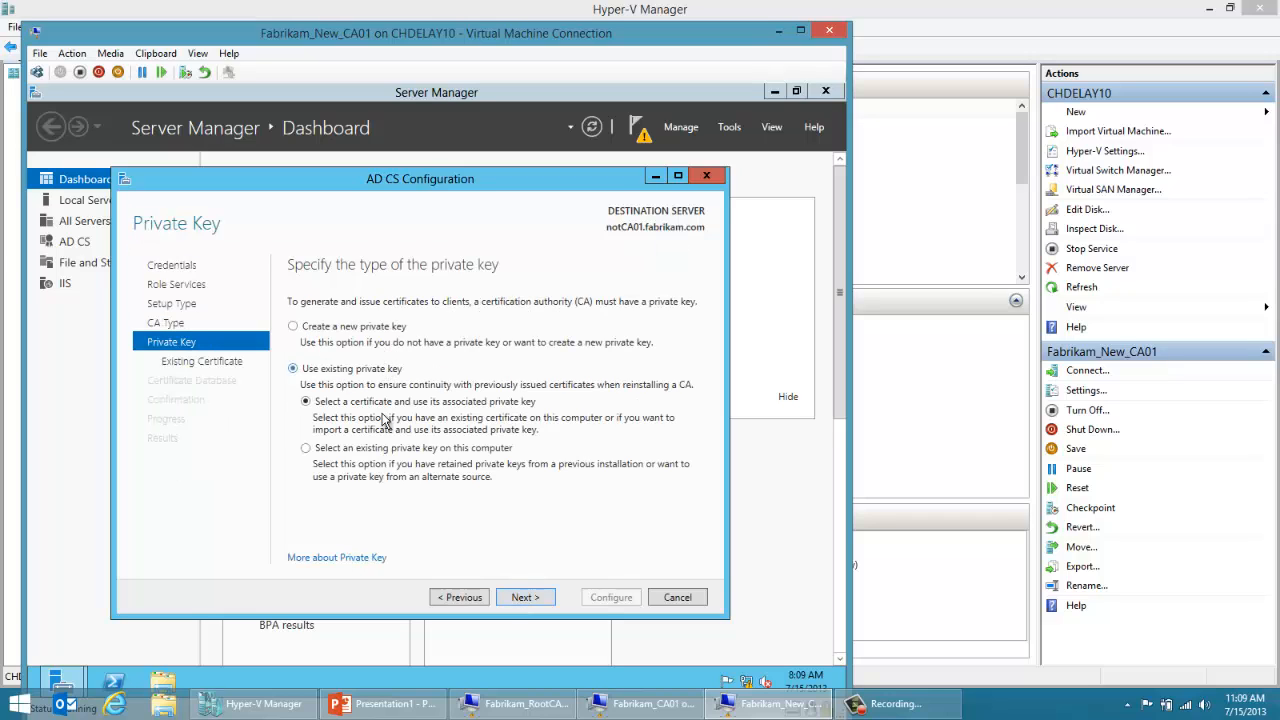
{"action": "left_click", "coordinate": [521, 598]}
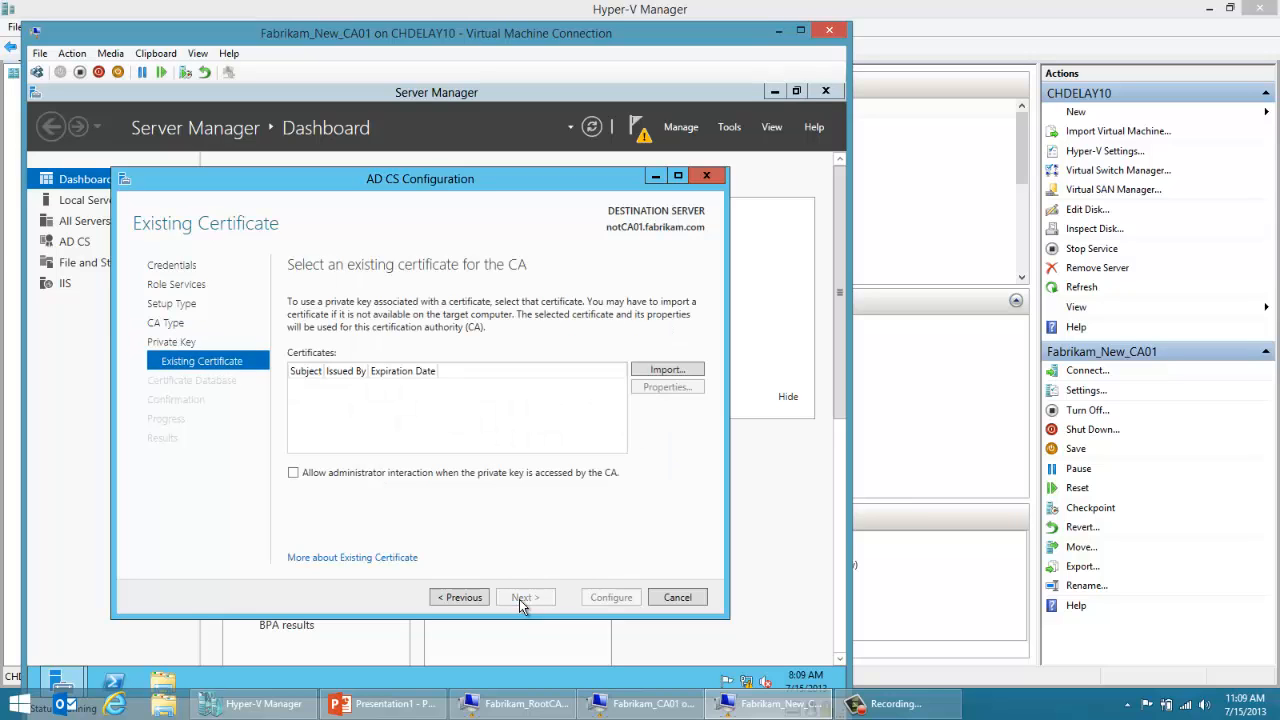
{"action": "left_click", "coordinate": [660, 372]}
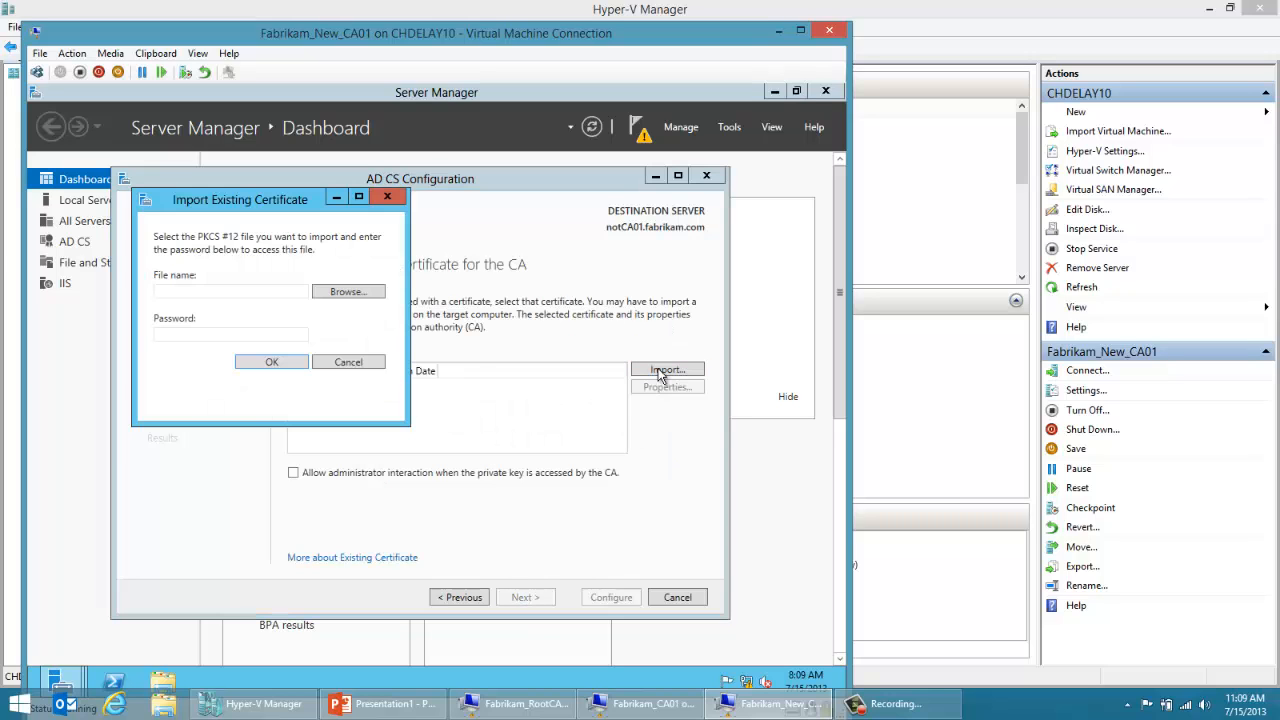
{"action": "left_click", "coordinate": [365, 295]}
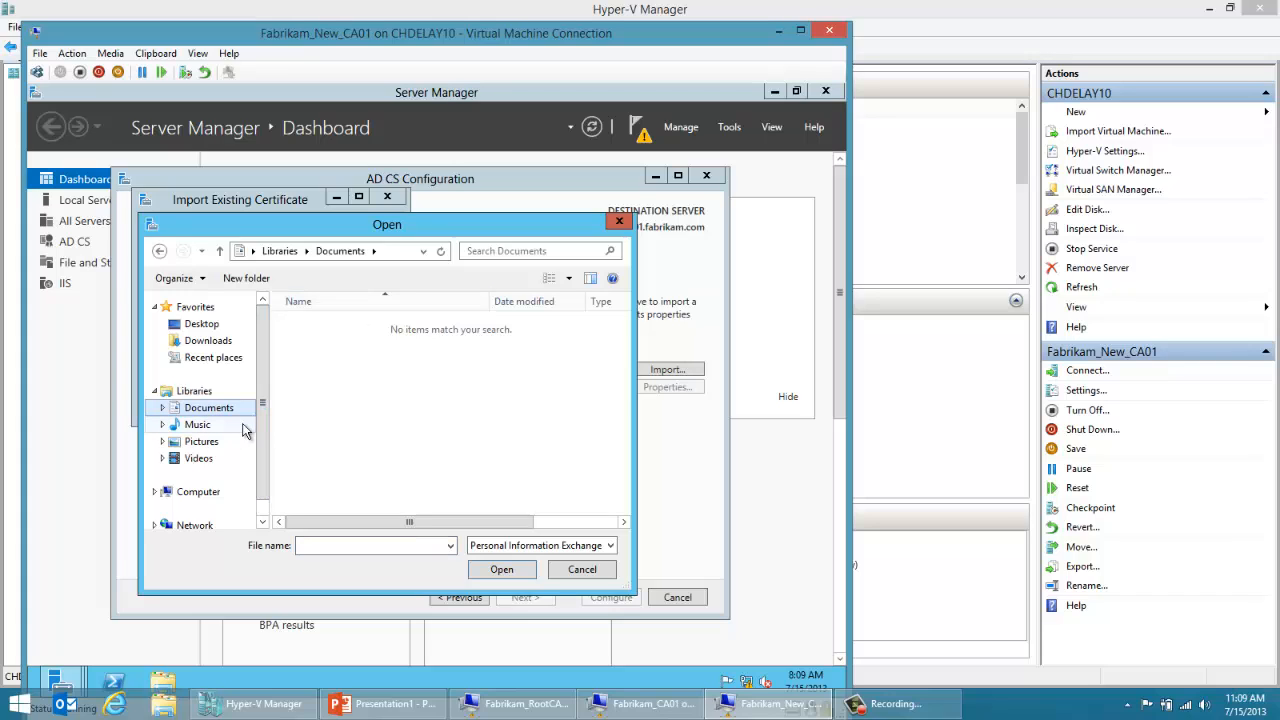
{"action": "left_click", "coordinate": [212, 498]}
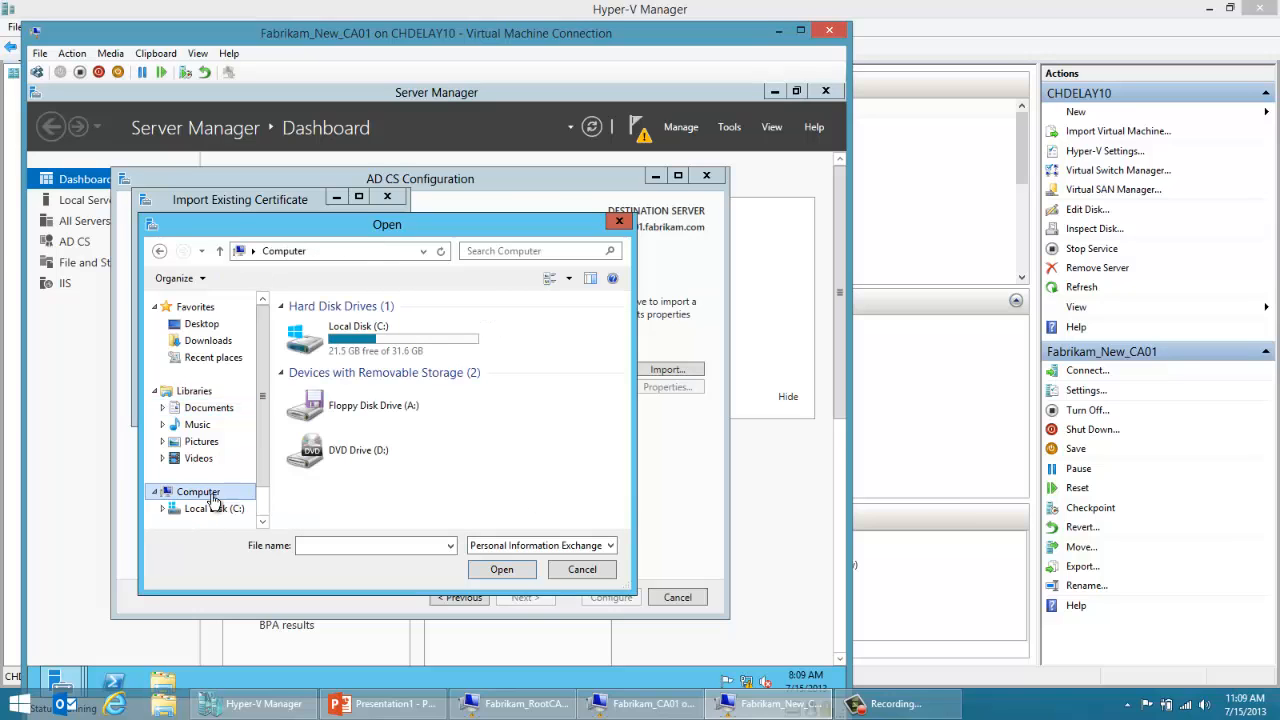
{"action": "double_click", "coordinate": [337, 345]}
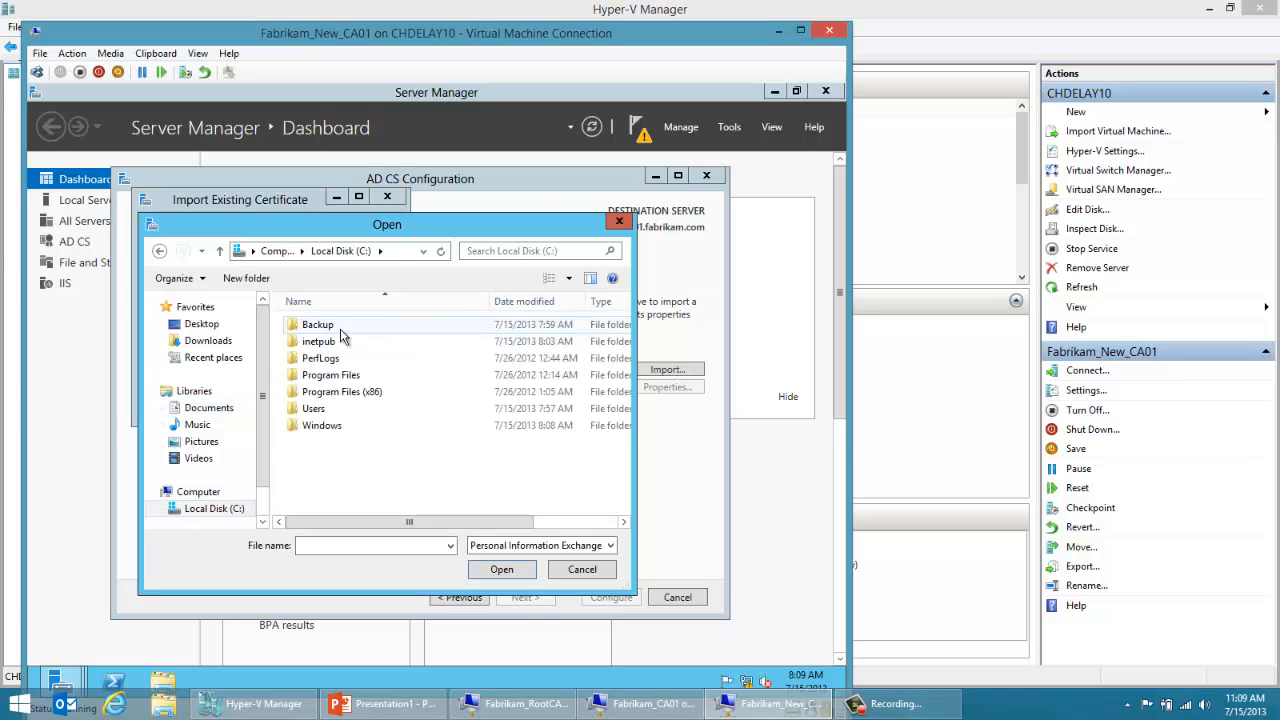
{"action": "double_click", "coordinate": [320, 326]}
{"action": "double_click", "coordinate": [338, 328]}
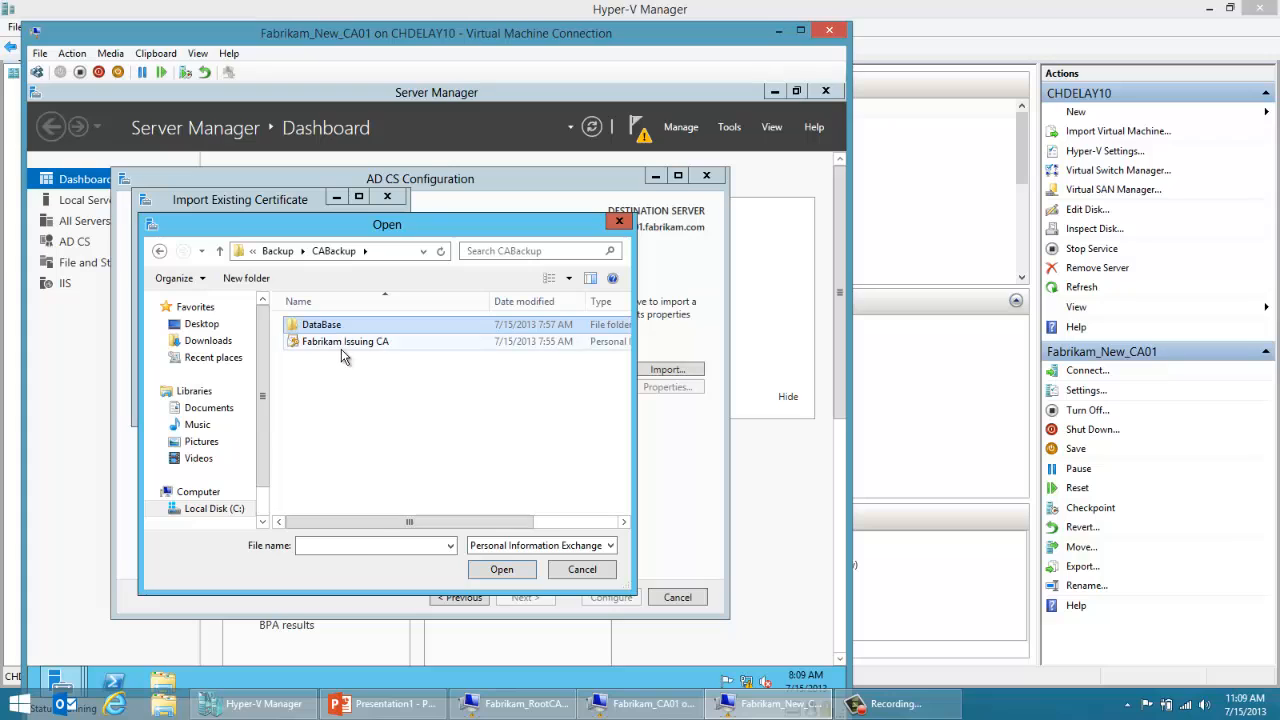
{"action": "left_click", "coordinate": [341, 342]}
{"action": "left_click", "coordinate": [486, 572]}
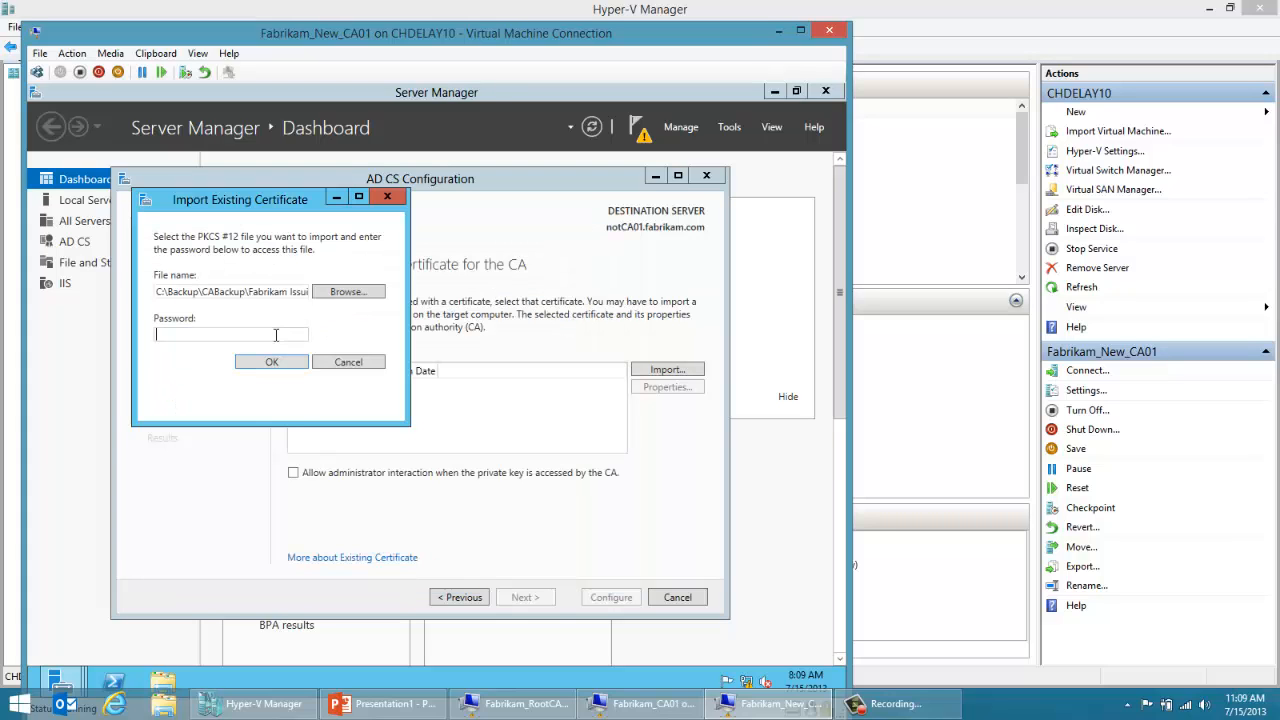
Step: Enter the certificate file's password to import it, and use the Fabrikam Issuing CA certificate for the CA
{"action": "type", "text": "abcdefghij"}
{"action": "key", "text": "Return"}
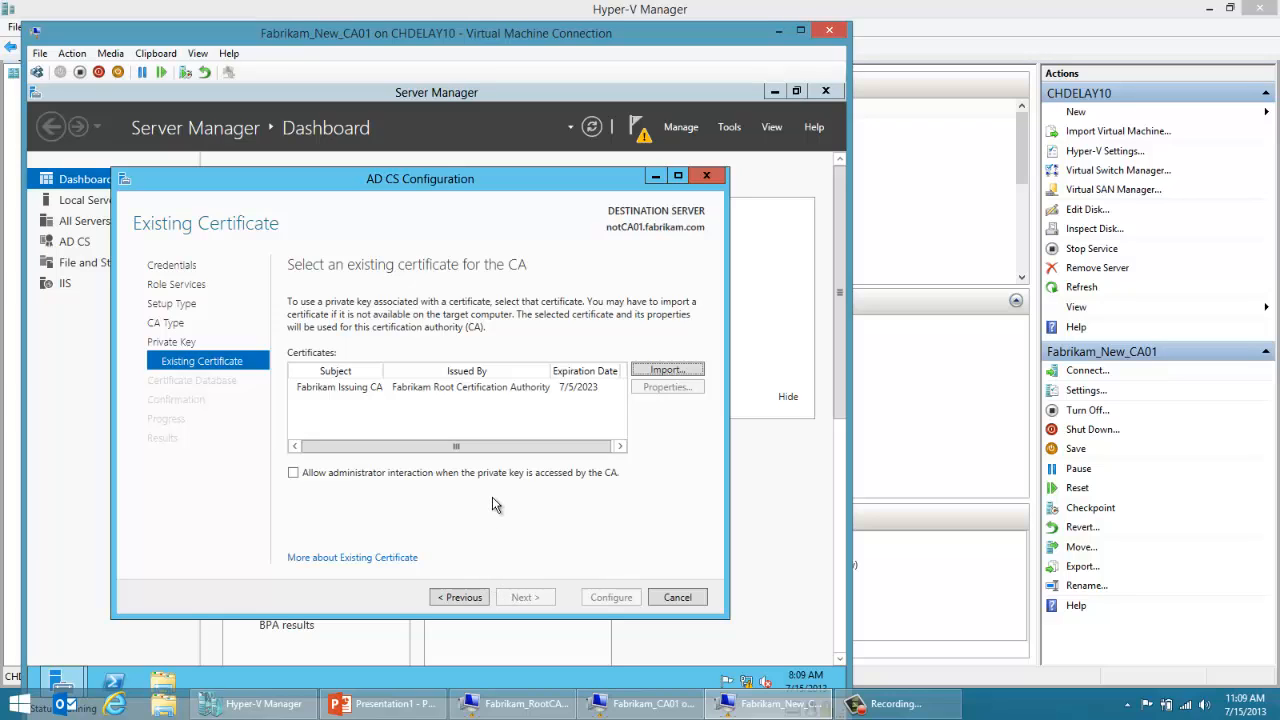
{"action": "left_click", "coordinate": [581, 386]}
{"action": "left_click", "coordinate": [526, 600]}
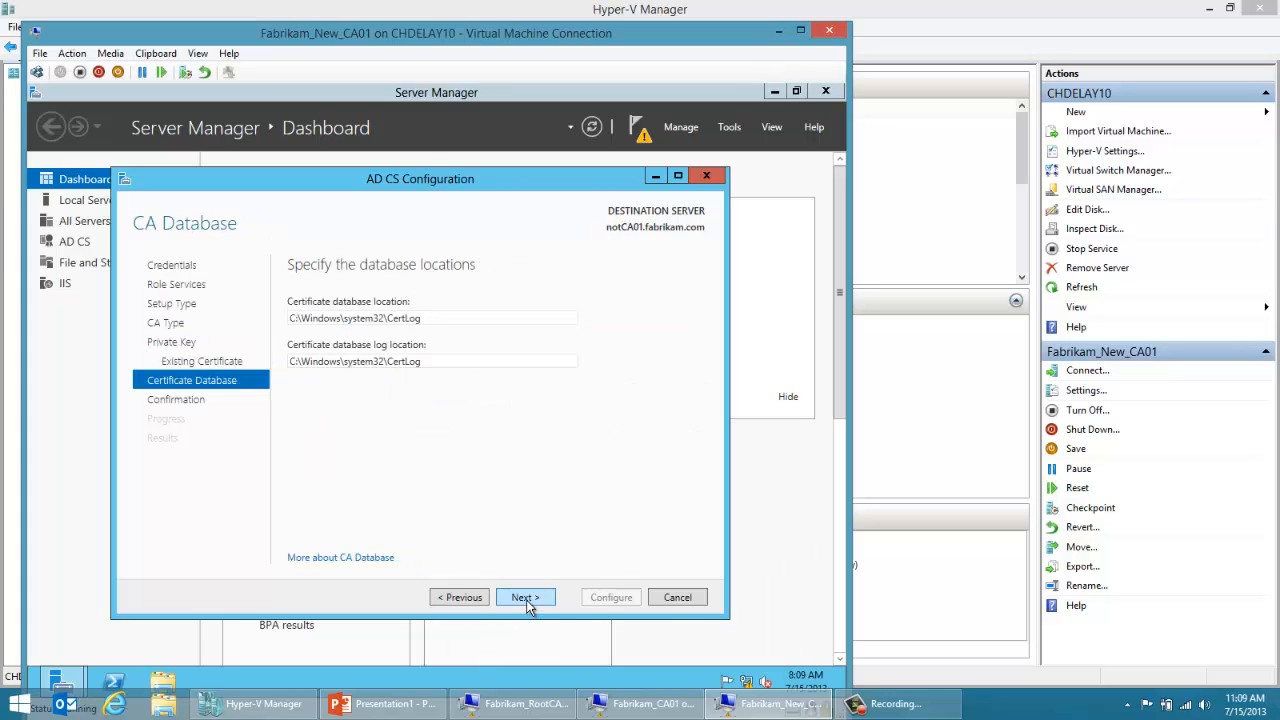
Step: Accept the default certificate database locations, apply the AD CS configuration, and close the finished wizard
{"action": "left_click", "coordinate": [526, 598]}
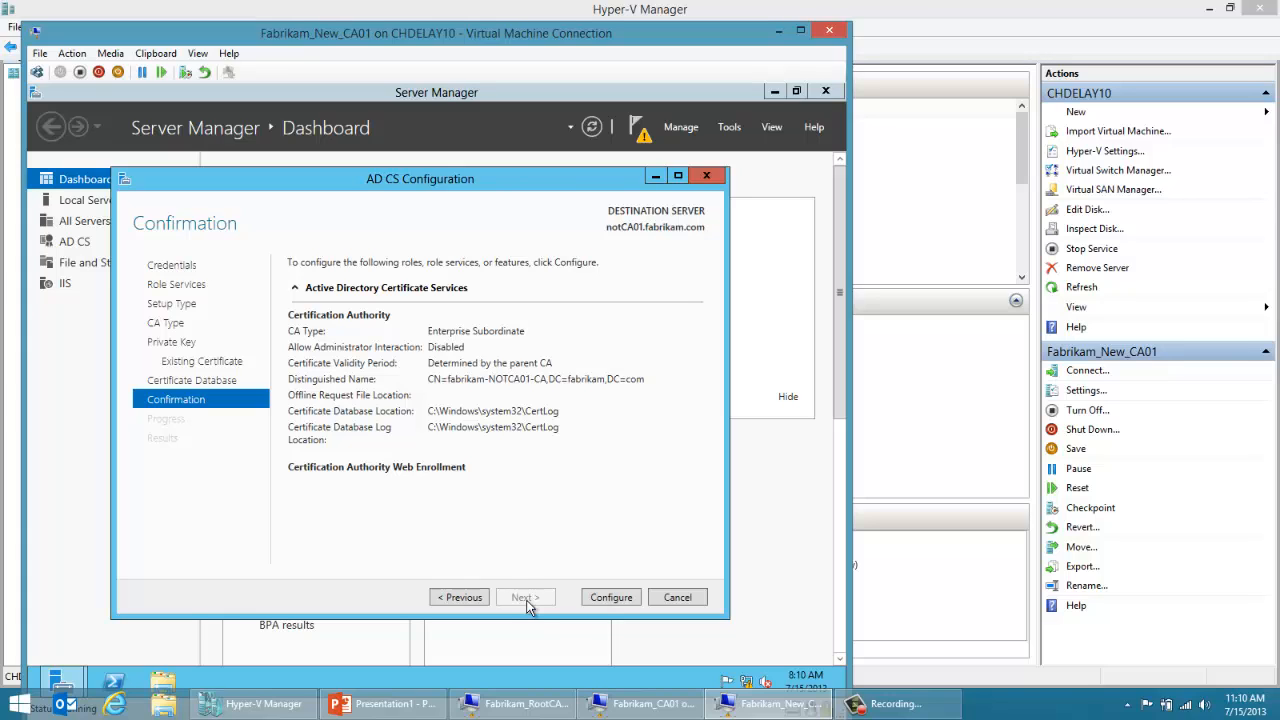
{"action": "left_click", "coordinate": [243, 706]}
{"action": "left_click", "coordinate": [243, 706]}
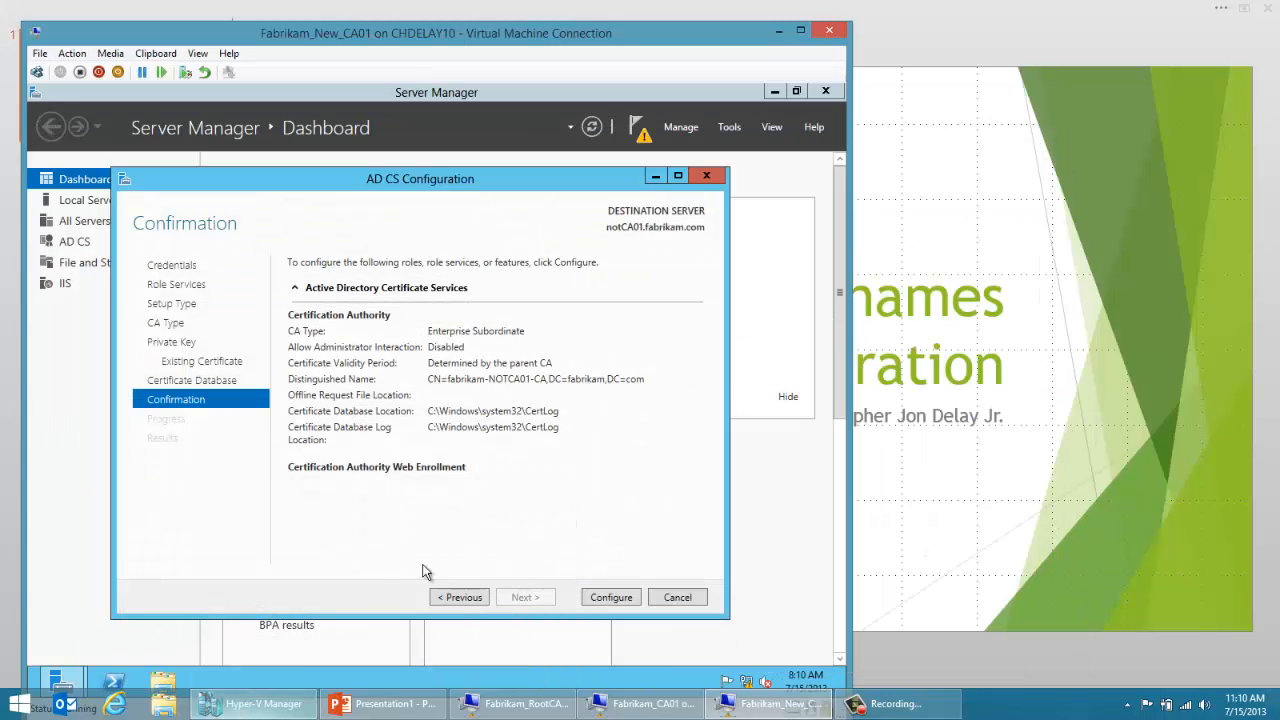
{"action": "left_click", "coordinate": [608, 599]}
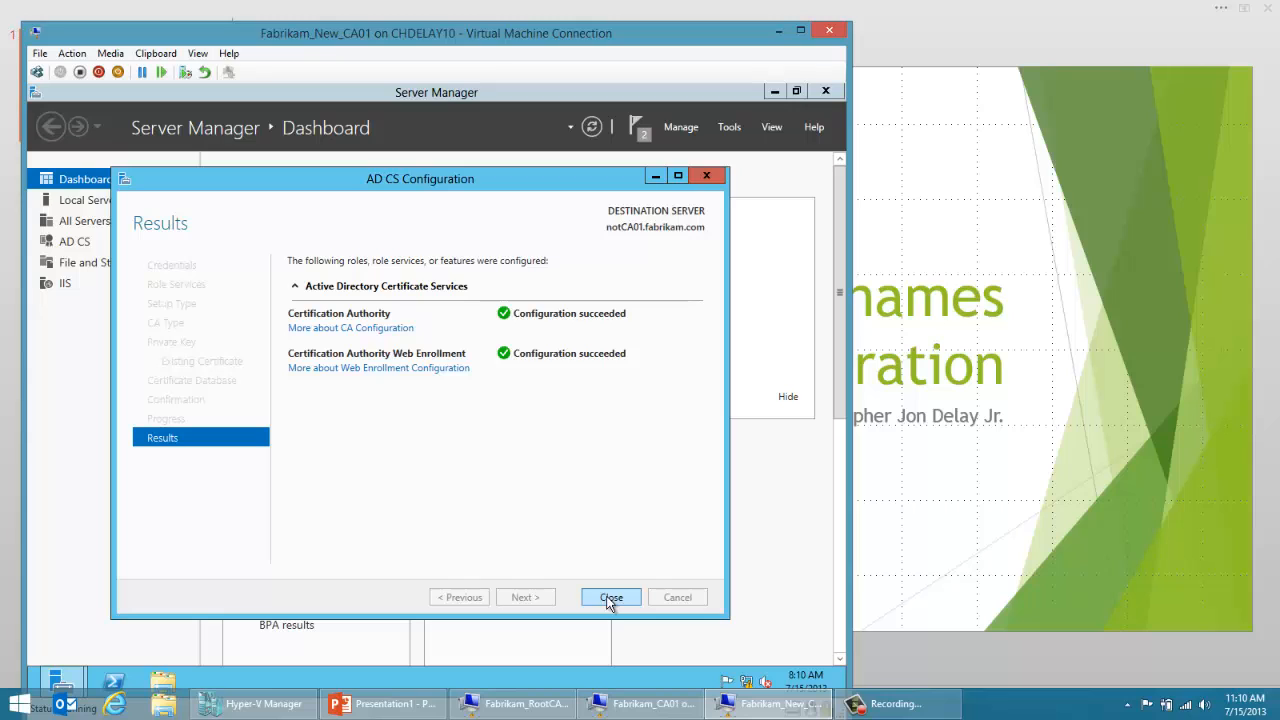
{"action": "left_click", "coordinate": [610, 598]}
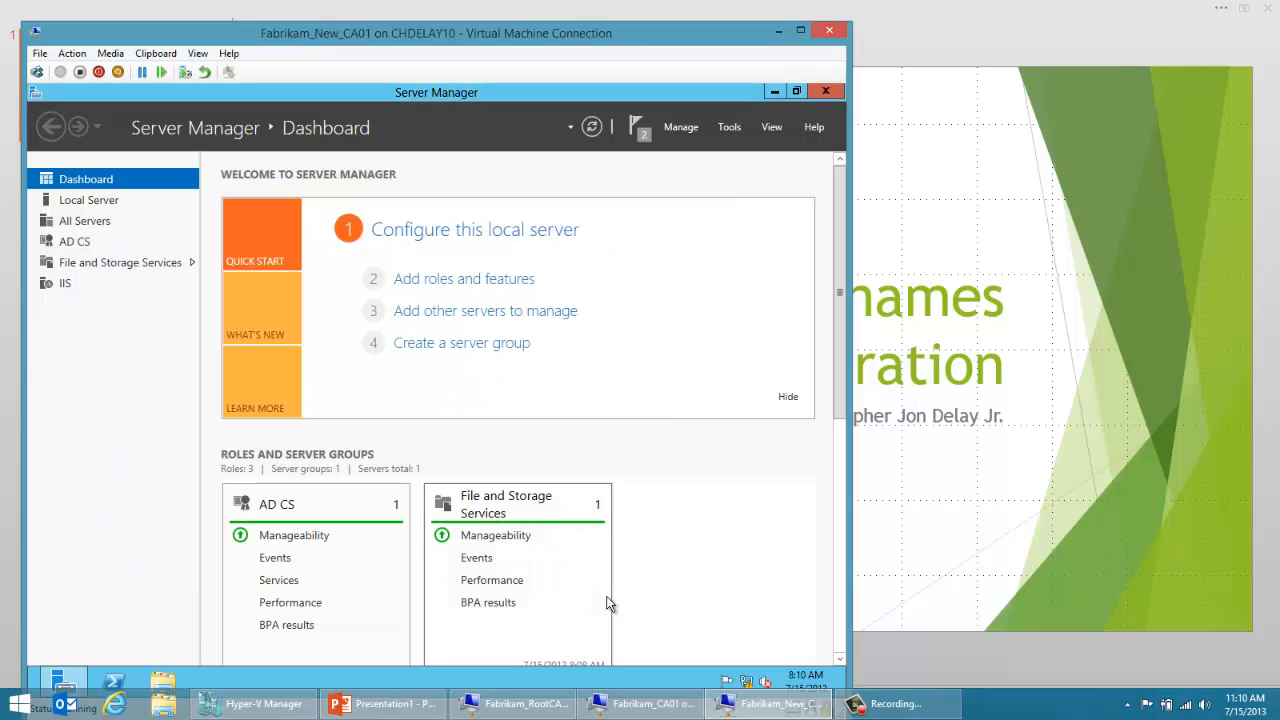
Step: Minimize Server Manager and open the Certification Authority console by running certsrv
{"action": "left_click", "coordinate": [775, 92]}
{"action": "key", "text": "super+r"}
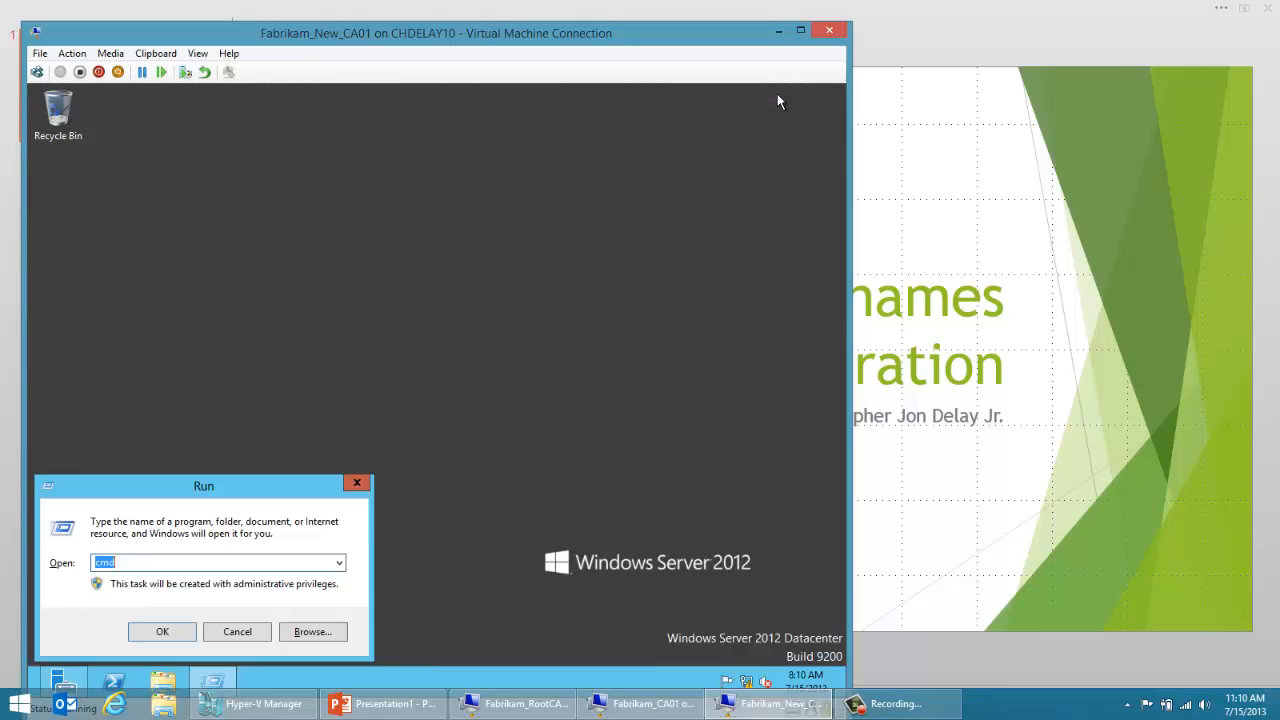
{"action": "type", "text": "certsrv."}
{"action": "key", "text": "Return"}
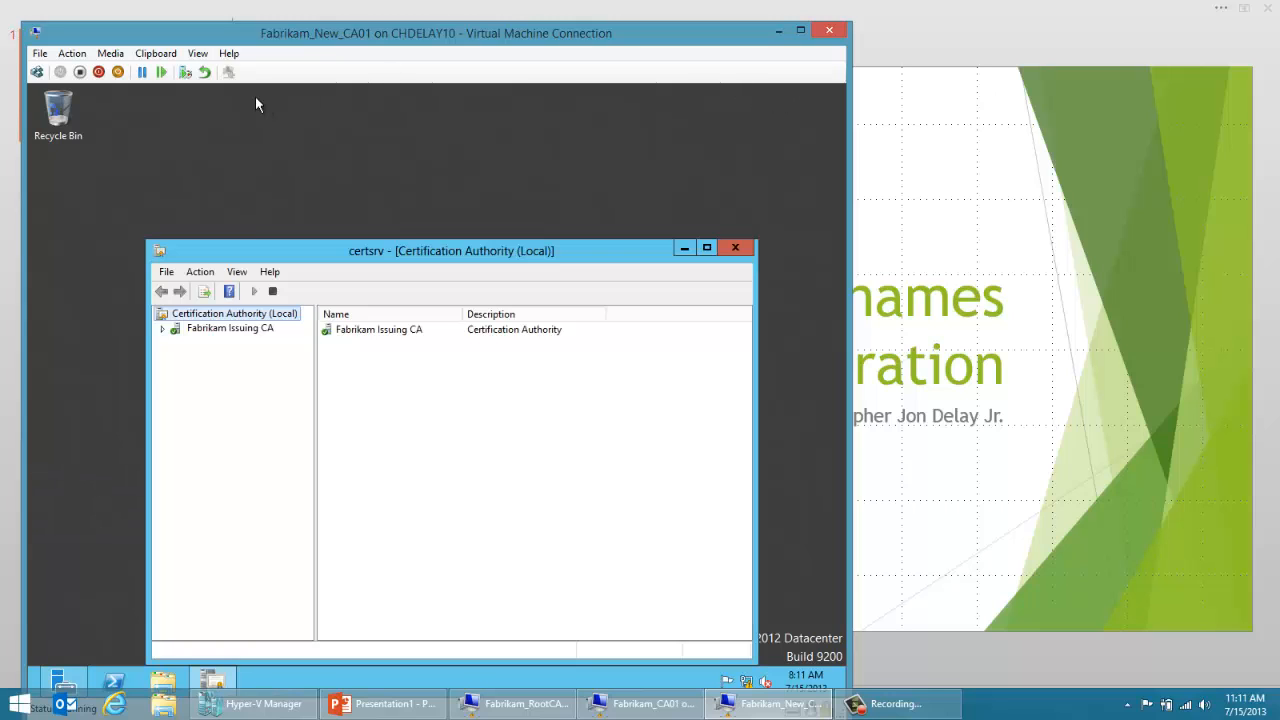
Step: Start the Restore CA wizard for Fabrikam Issuing CA and proceed to choosing the items to restore
{"action": "left_click", "coordinate": [166, 271]}
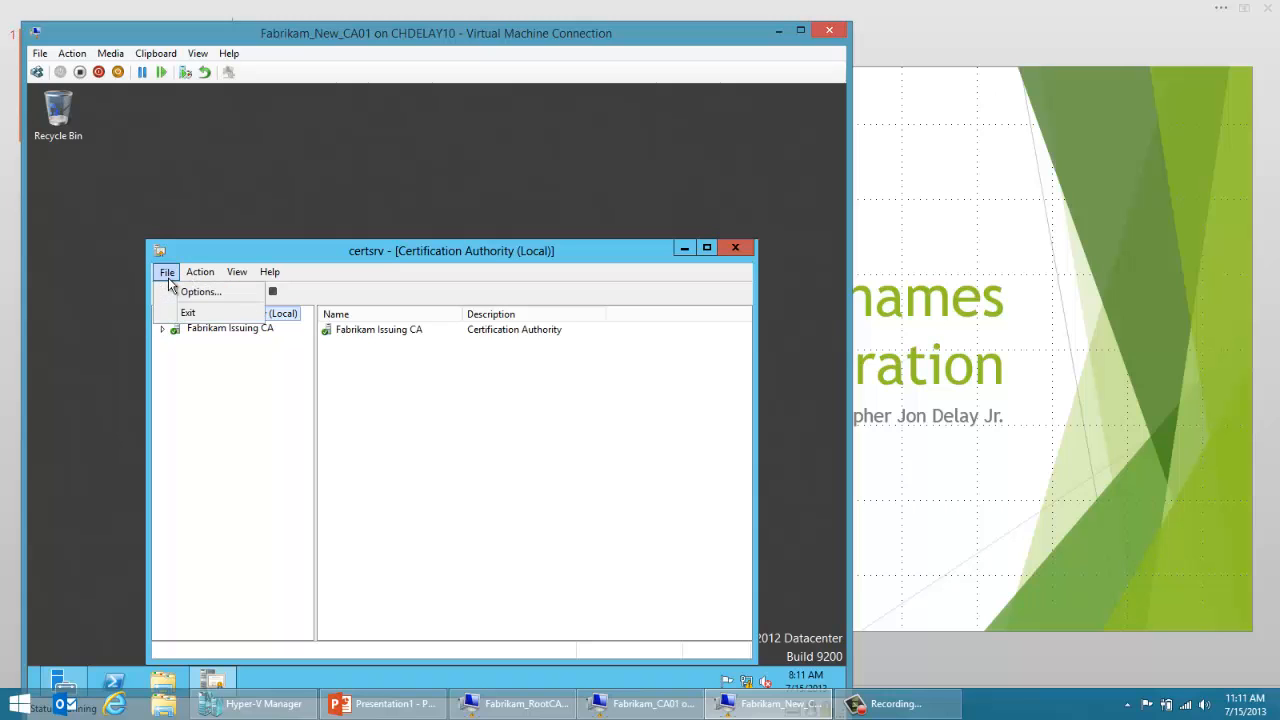
{"action": "left_click", "coordinate": [190, 346]}
{"action": "left_click", "coordinate": [204, 330]}
{"action": "right_click", "coordinate": [204, 334]}
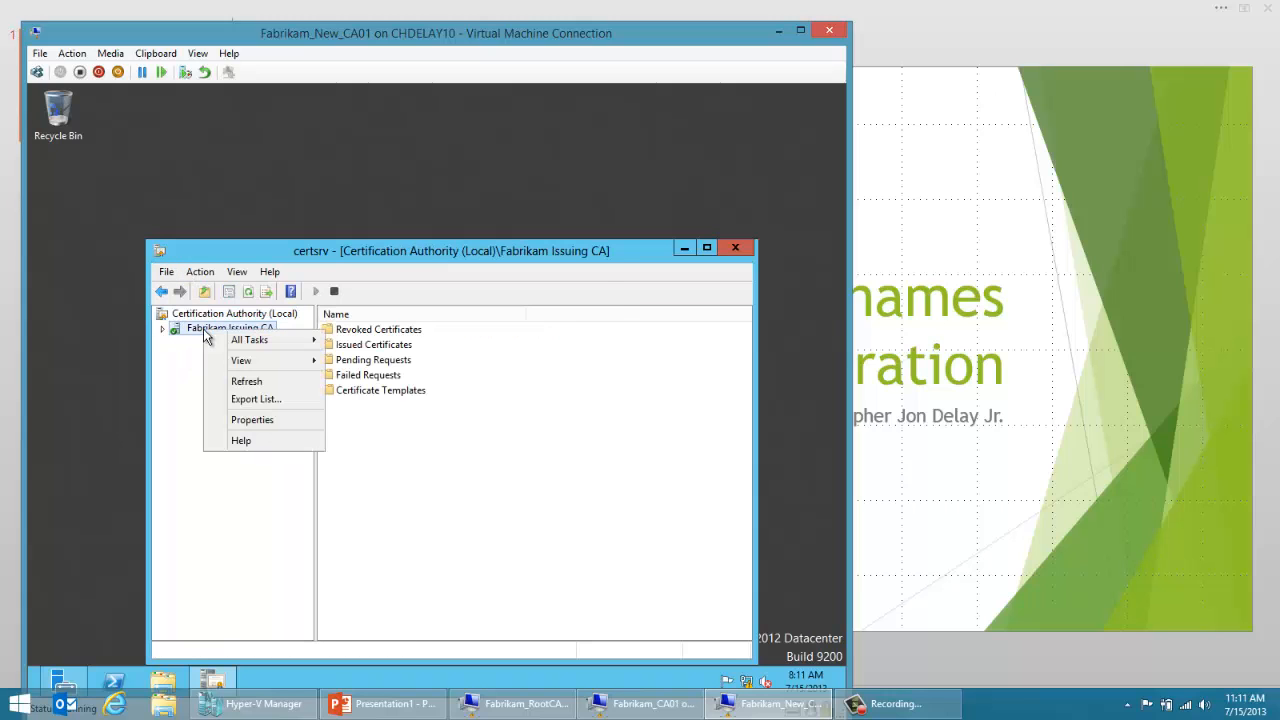
{"action": "mouse_move", "coordinate": [232, 345]}
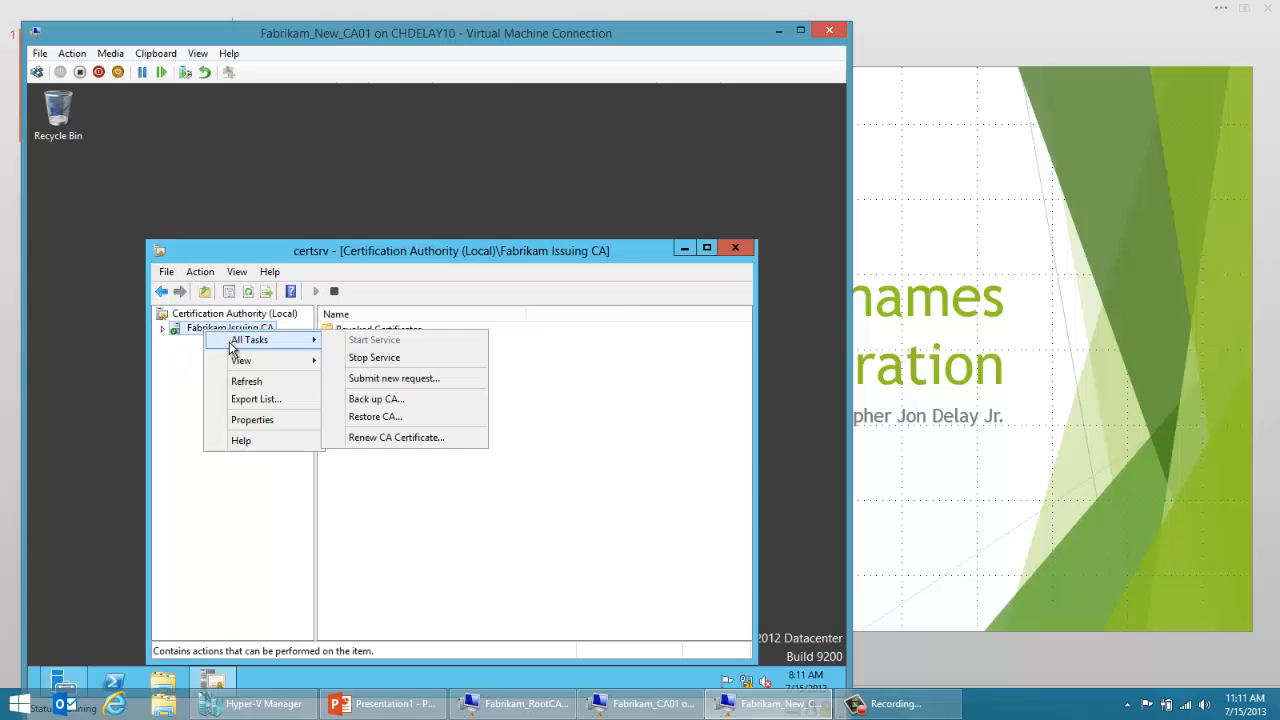
{"action": "left_click", "coordinate": [374, 418]}
{"action": "left_click", "coordinate": [521, 494]}
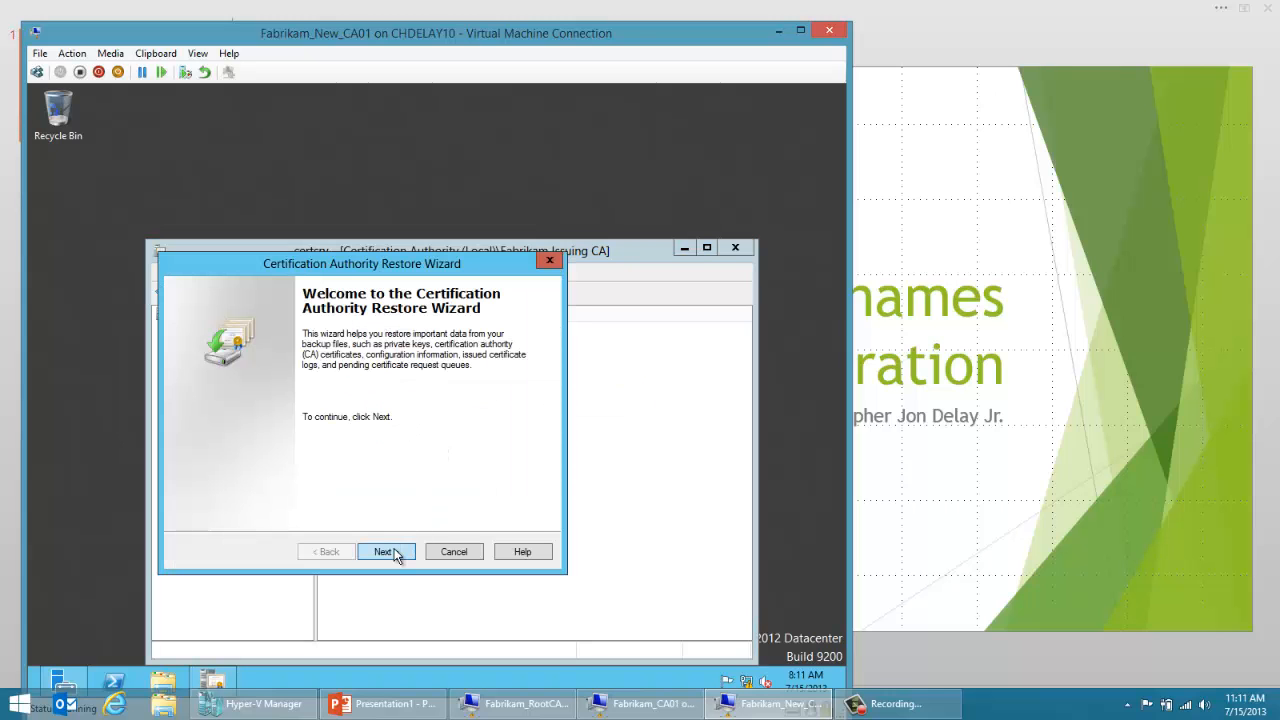
{"action": "left_click", "coordinate": [392, 553]}
Step: Restore the certificate database and certificate database log from C:\Backup\CABackup, and start Active Directory Certificate Services
{"action": "left_click", "coordinate": [278, 382]}
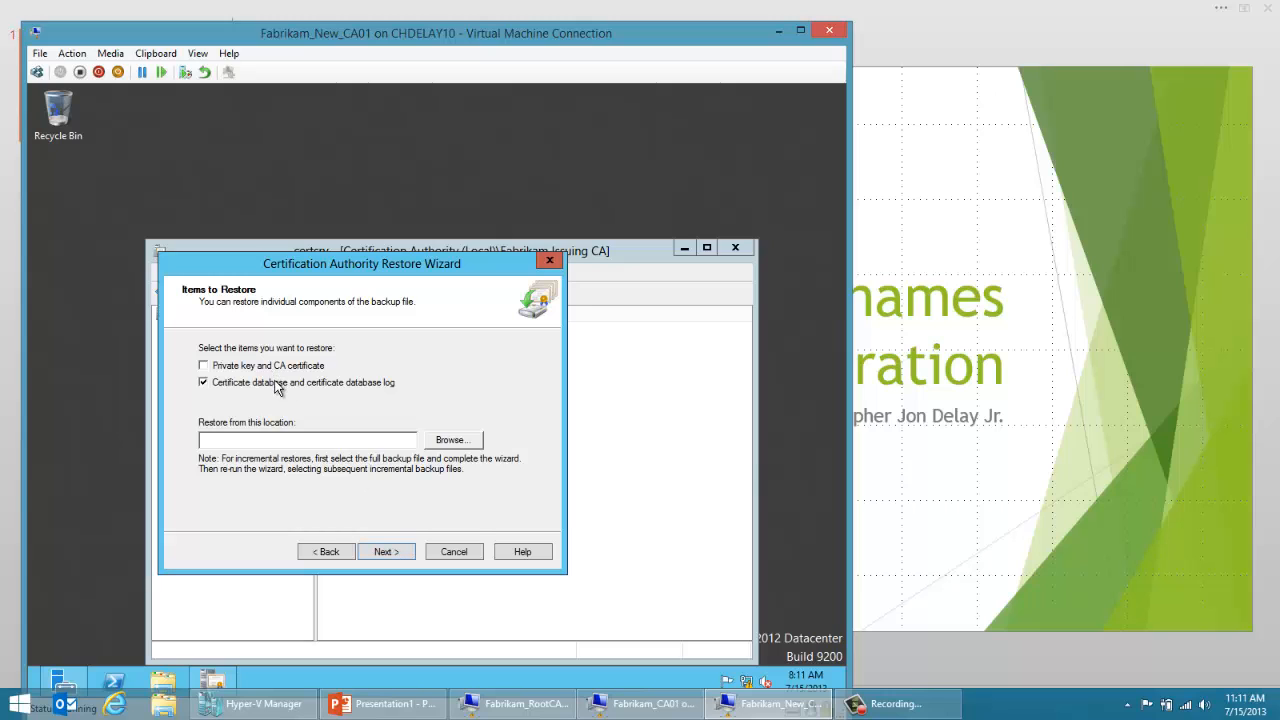
{"action": "left_click", "coordinate": [450, 440]}
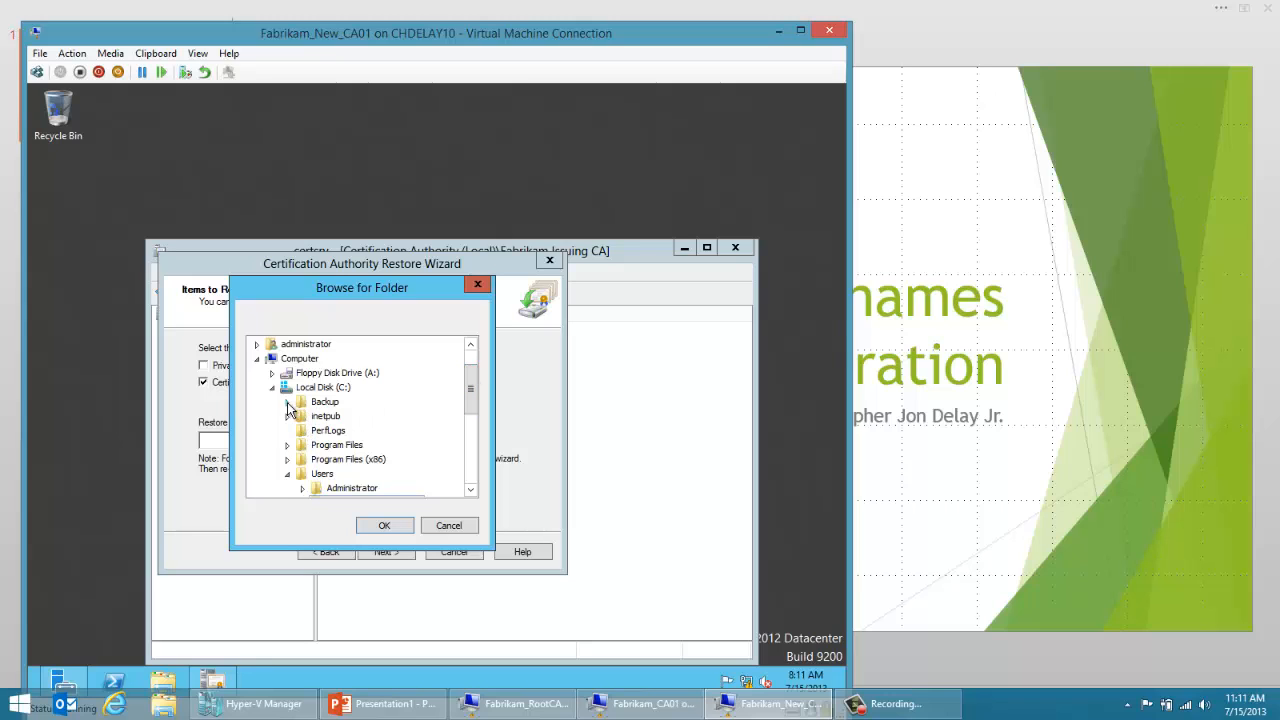
{"action": "left_click", "coordinate": [287, 401]}
{"action": "left_click", "coordinate": [340, 416]}
{"action": "left_click", "coordinate": [384, 525]}
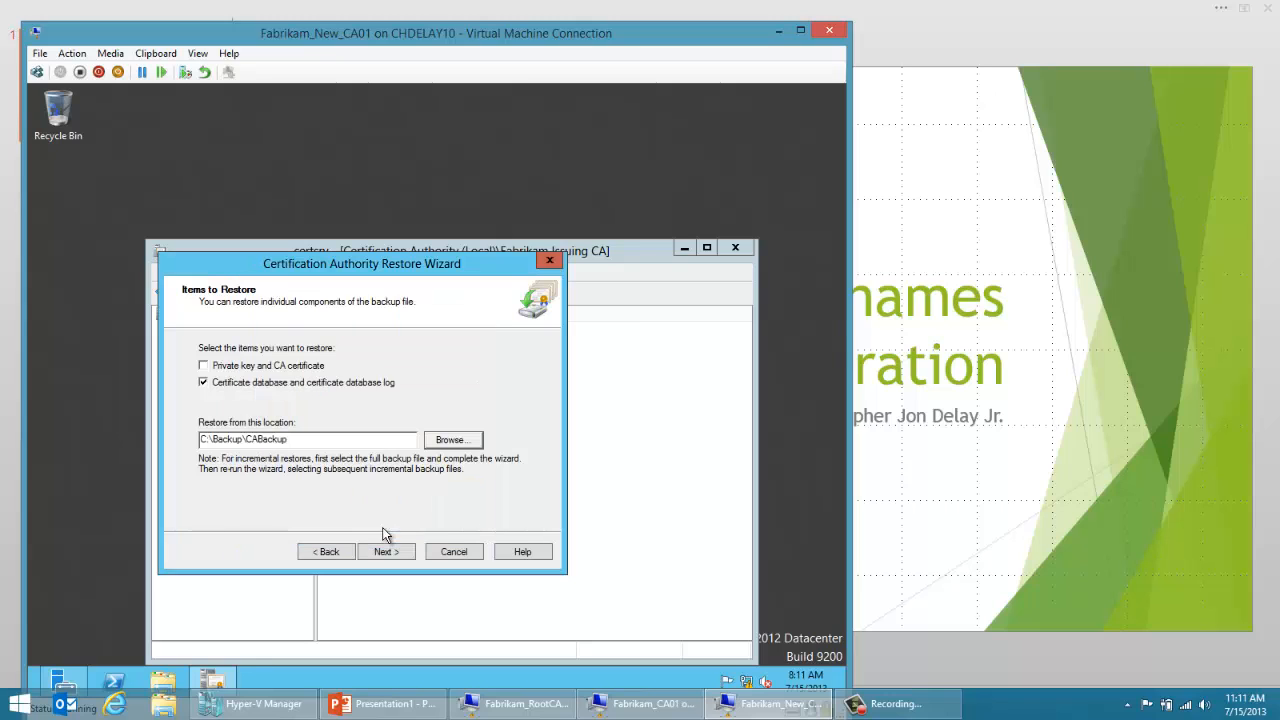
{"action": "left_click", "coordinate": [398, 553]}
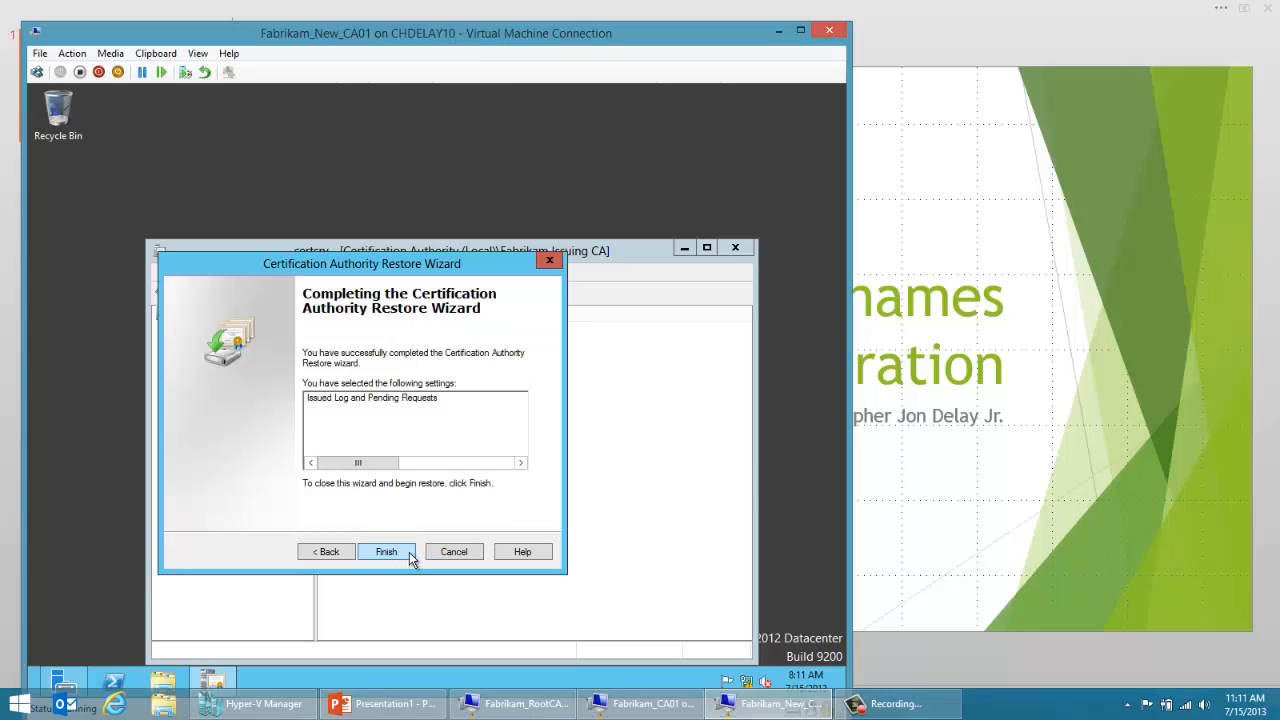
{"action": "left_click", "coordinate": [409, 553]}
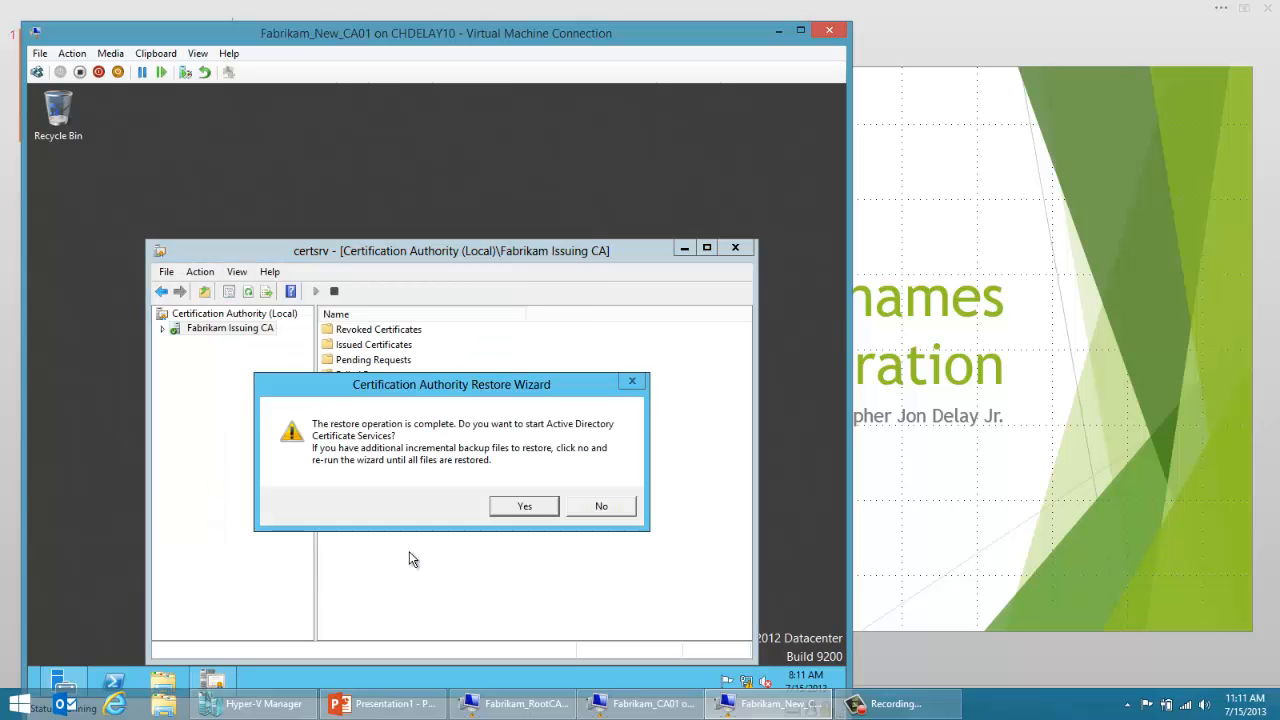
{"action": "left_click", "coordinate": [508, 511]}
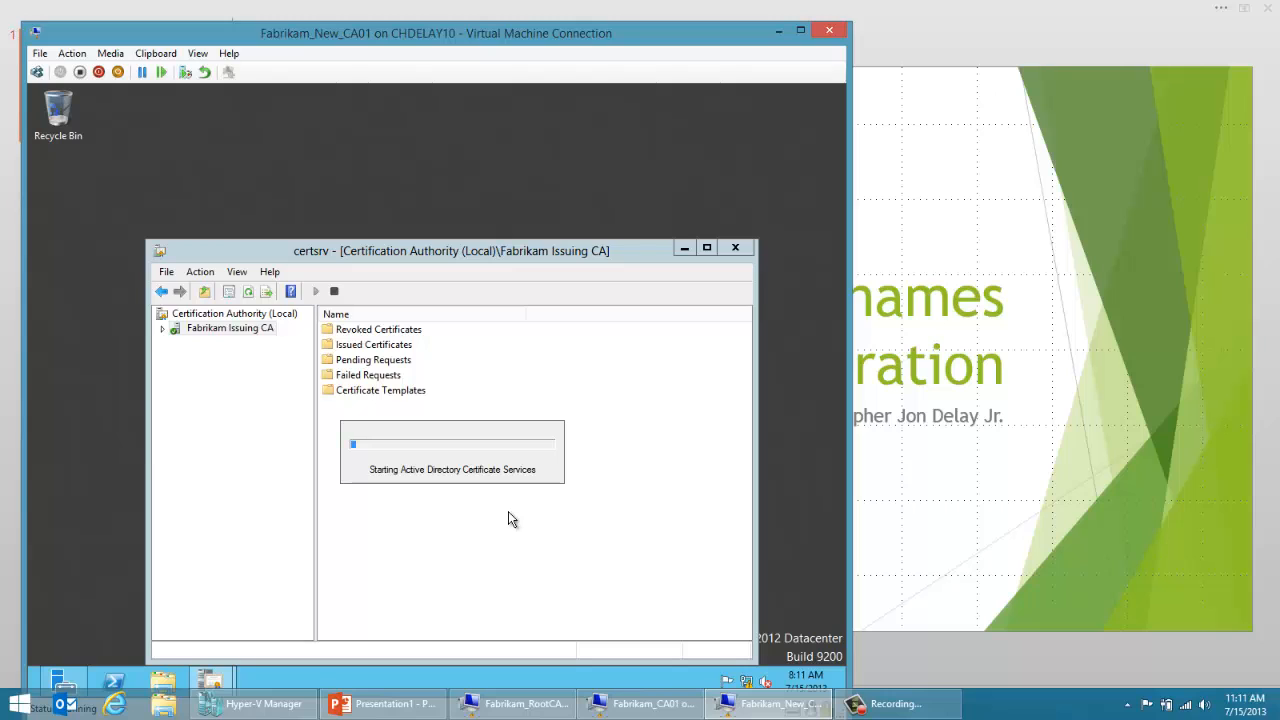
Step: Merge the CAReg registry file from C:\Backup\ConfigBackup into the registry
{"action": "left_click", "coordinate": [163, 681]}
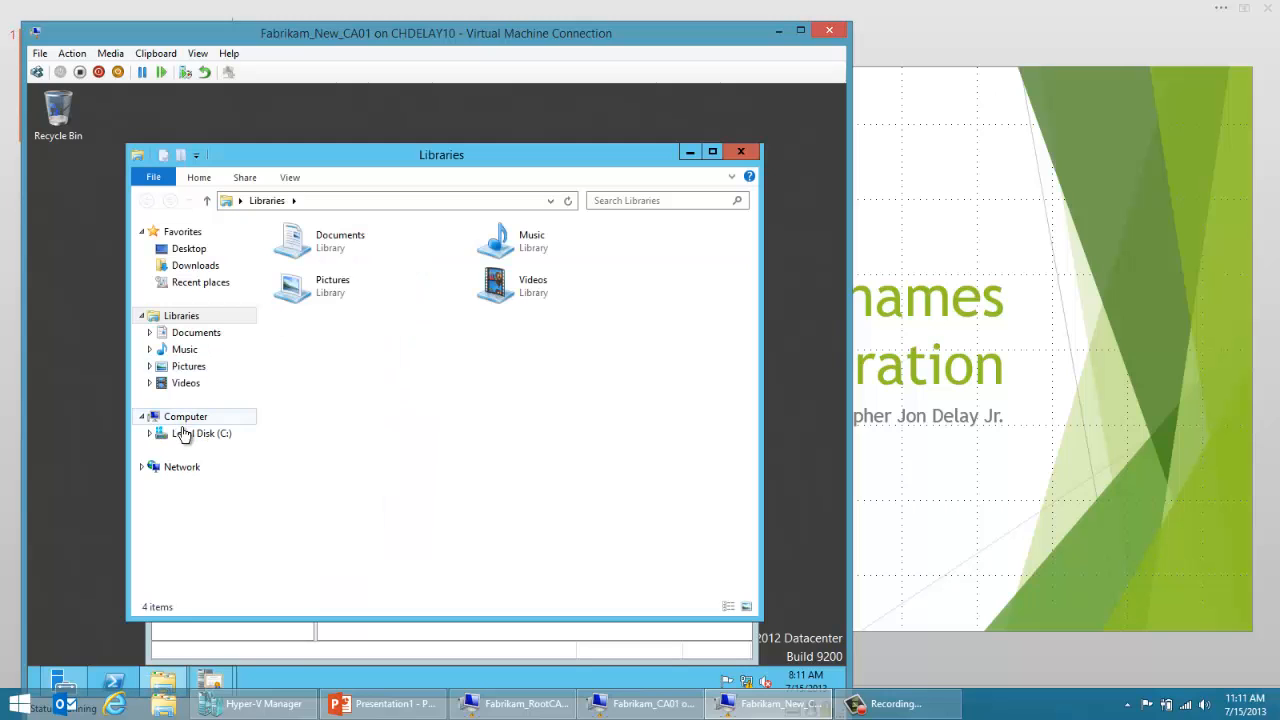
{"action": "left_click", "coordinate": [184, 433]}
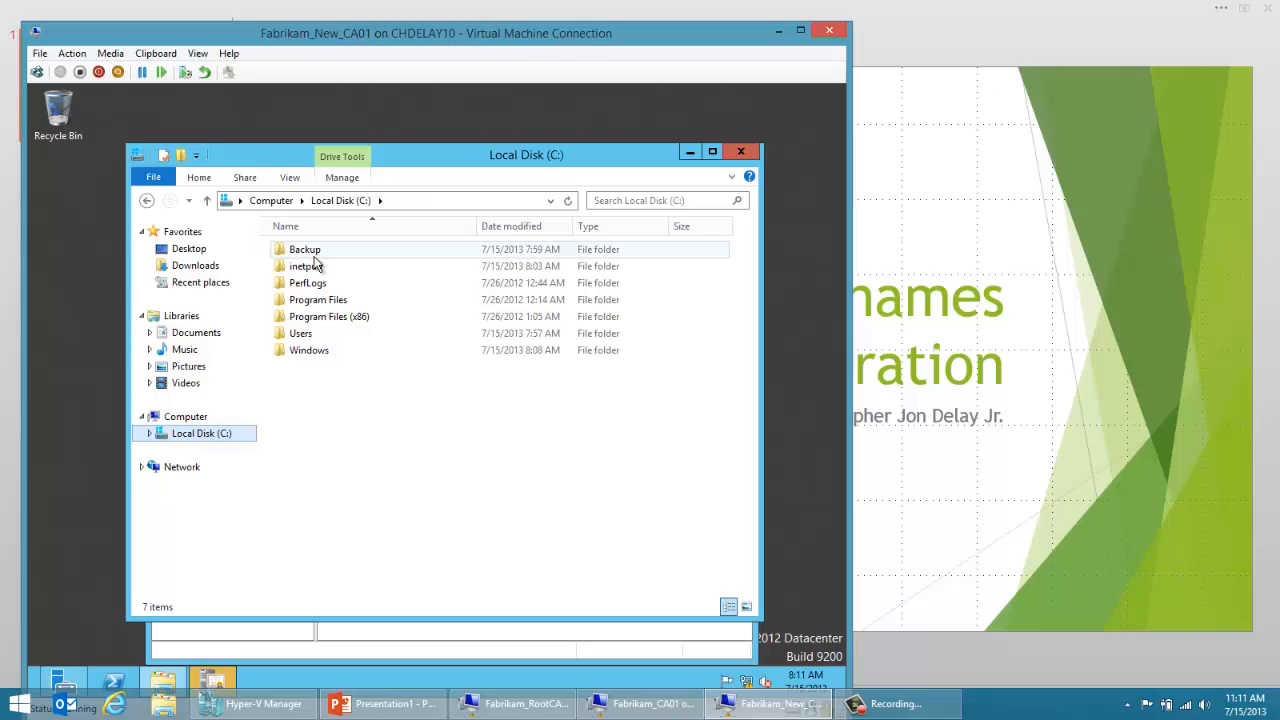
{"action": "double_click", "coordinate": [305, 252]}
{"action": "double_click", "coordinate": [316, 266]}
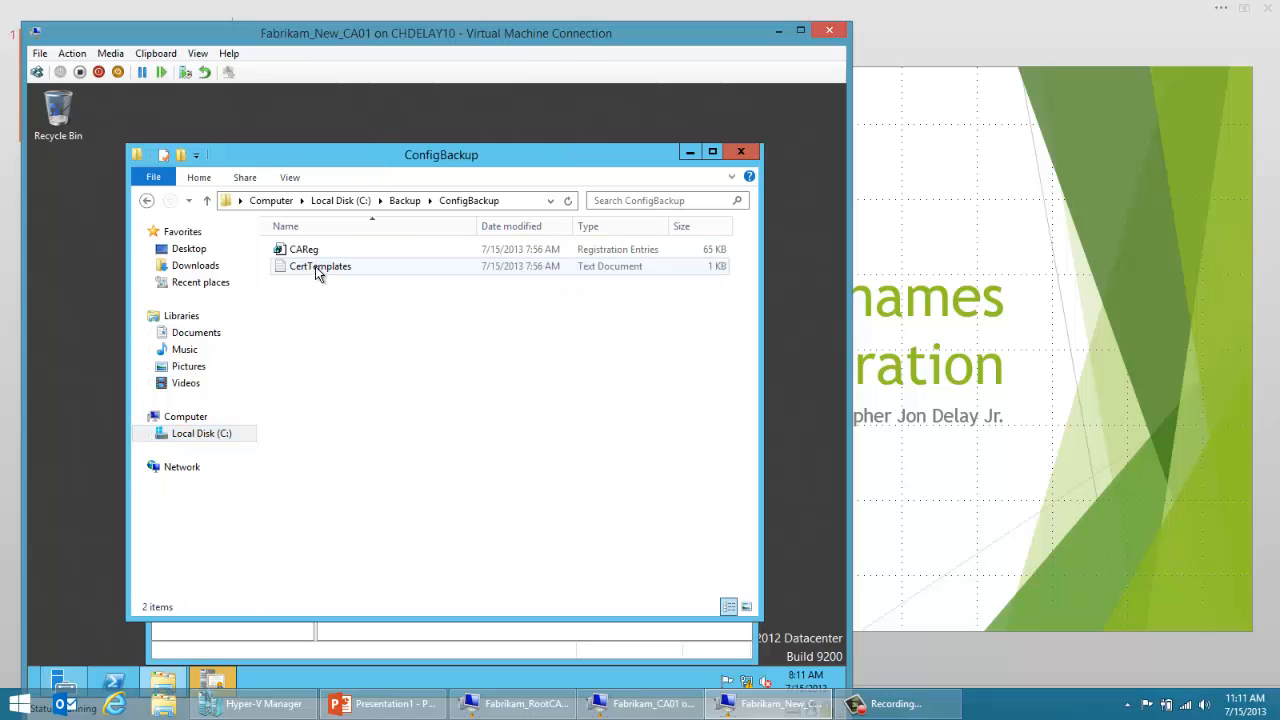
{"action": "right_click", "coordinate": [308, 250]}
{"action": "left_click", "coordinate": [323, 262]}
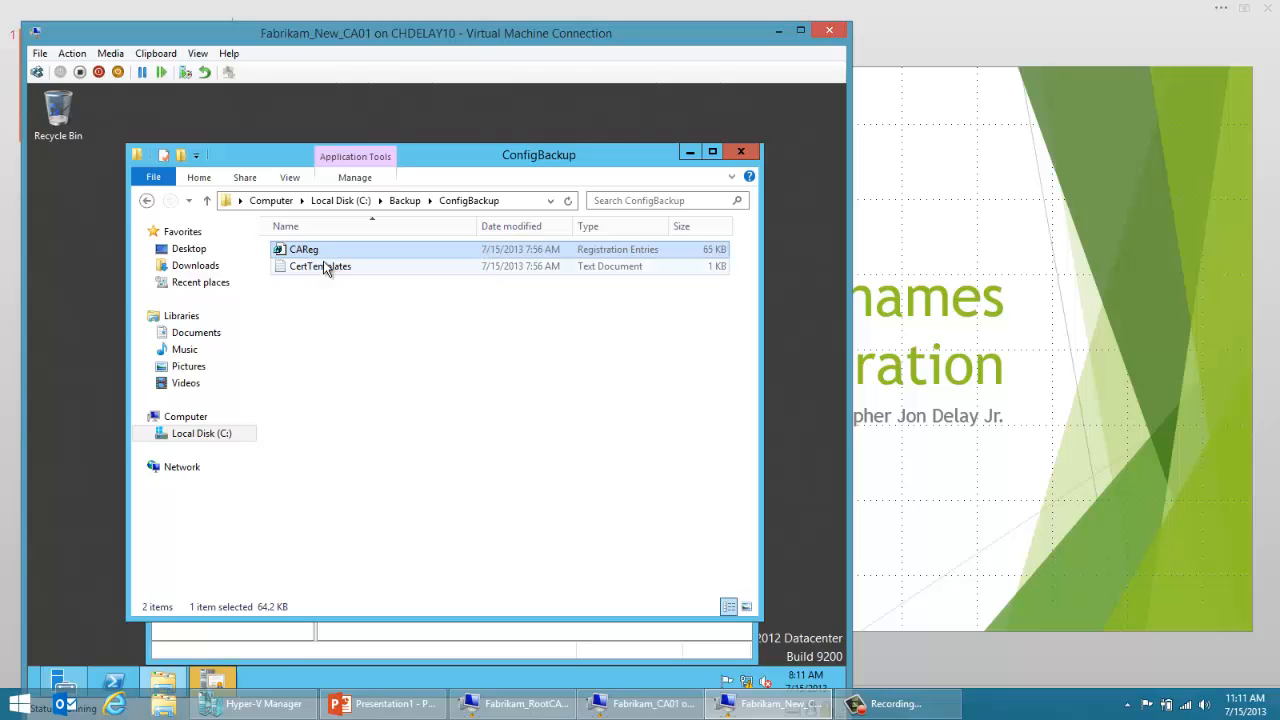
{"action": "left_click", "coordinate": [545, 403]}
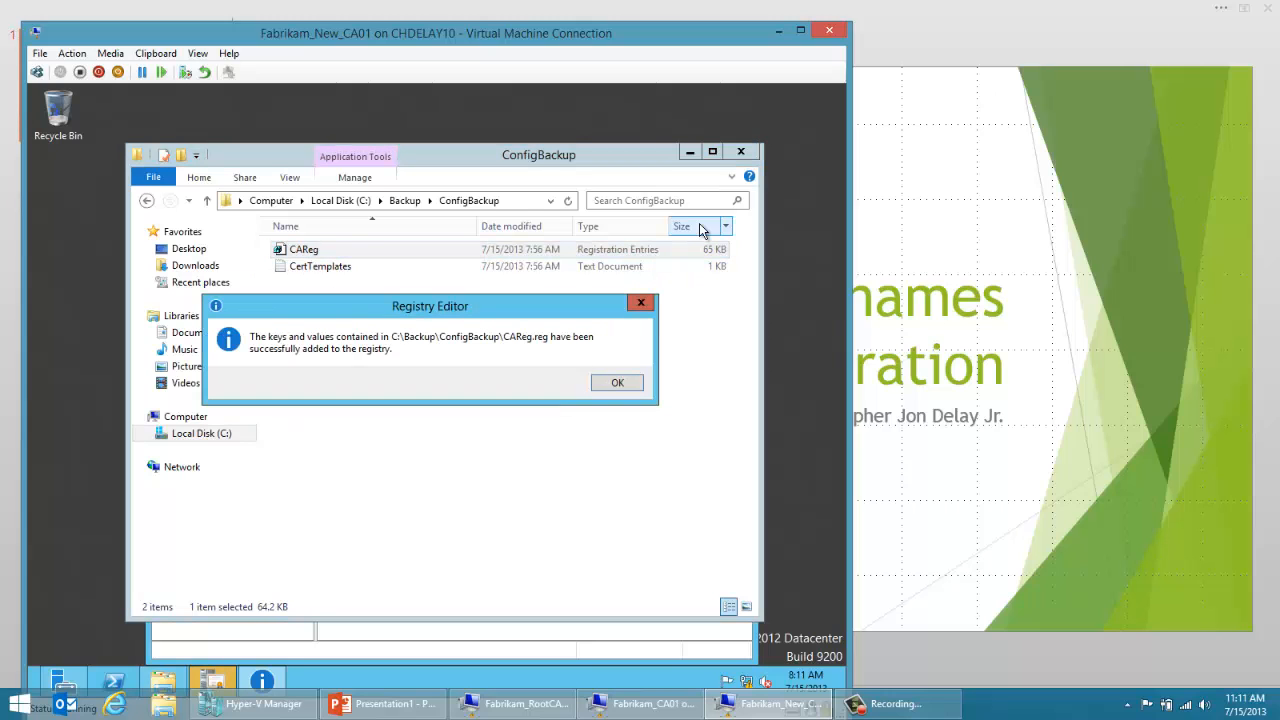
{"action": "left_click", "coordinate": [619, 384]}
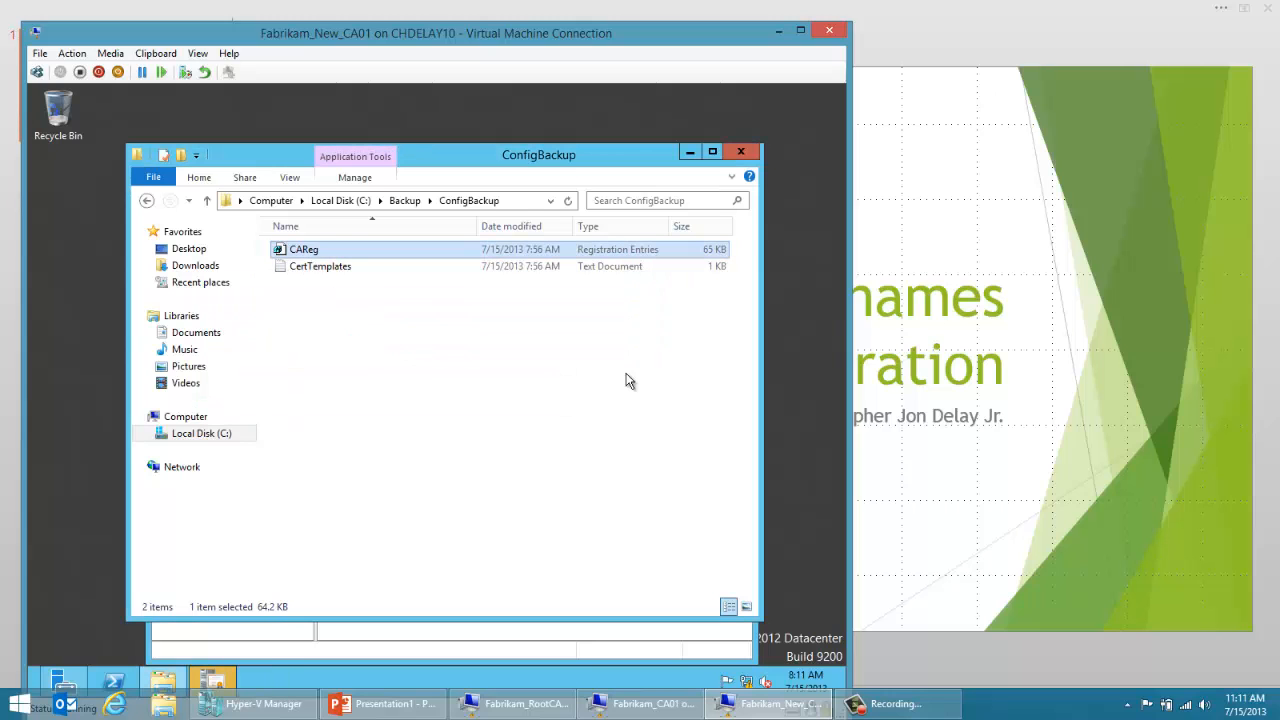
Step: Close the ConfigBackup folder and restart the Fabrikam Issuing CA service by stopping and starting it
{"action": "left_click", "coordinate": [740, 153]}
{"action": "left_click", "coordinate": [334, 291]}
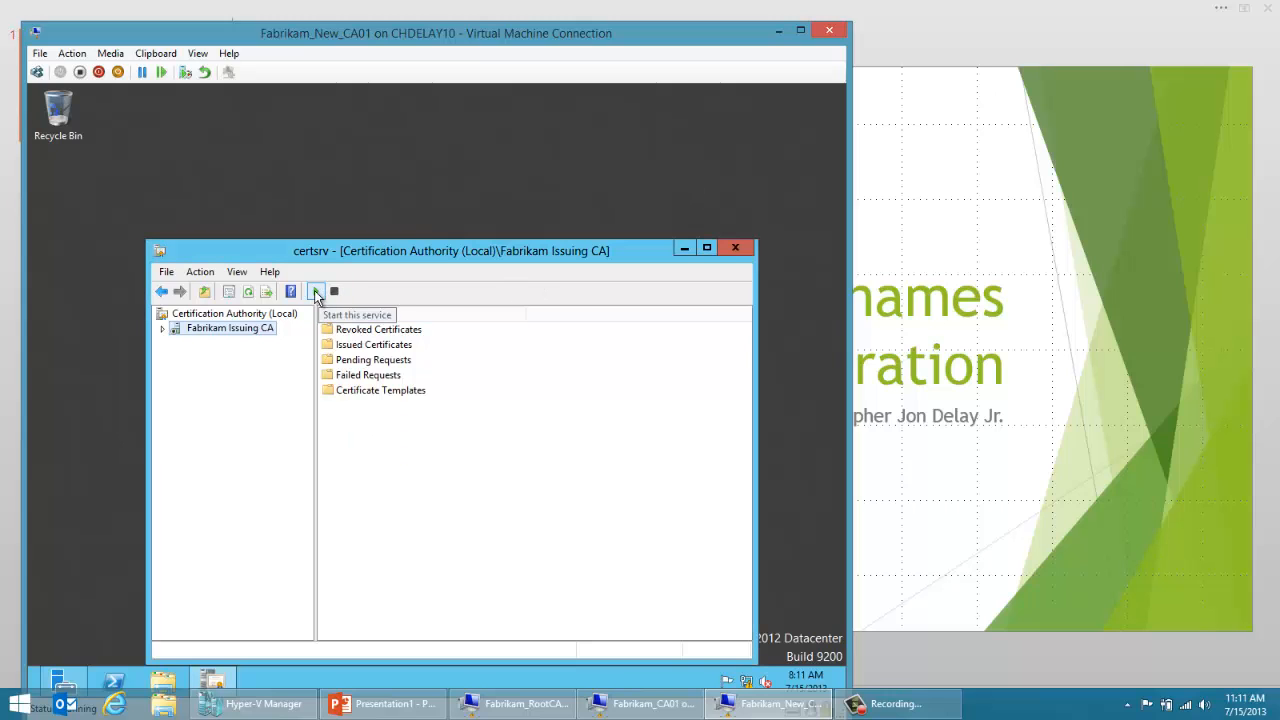
{"action": "left_click", "coordinate": [315, 291]}
Step: Review the certificate template list in CertTemplates from C:\Backup\ConfigBackup, then close the file and folder
{"action": "left_click", "coordinate": [161, 686]}
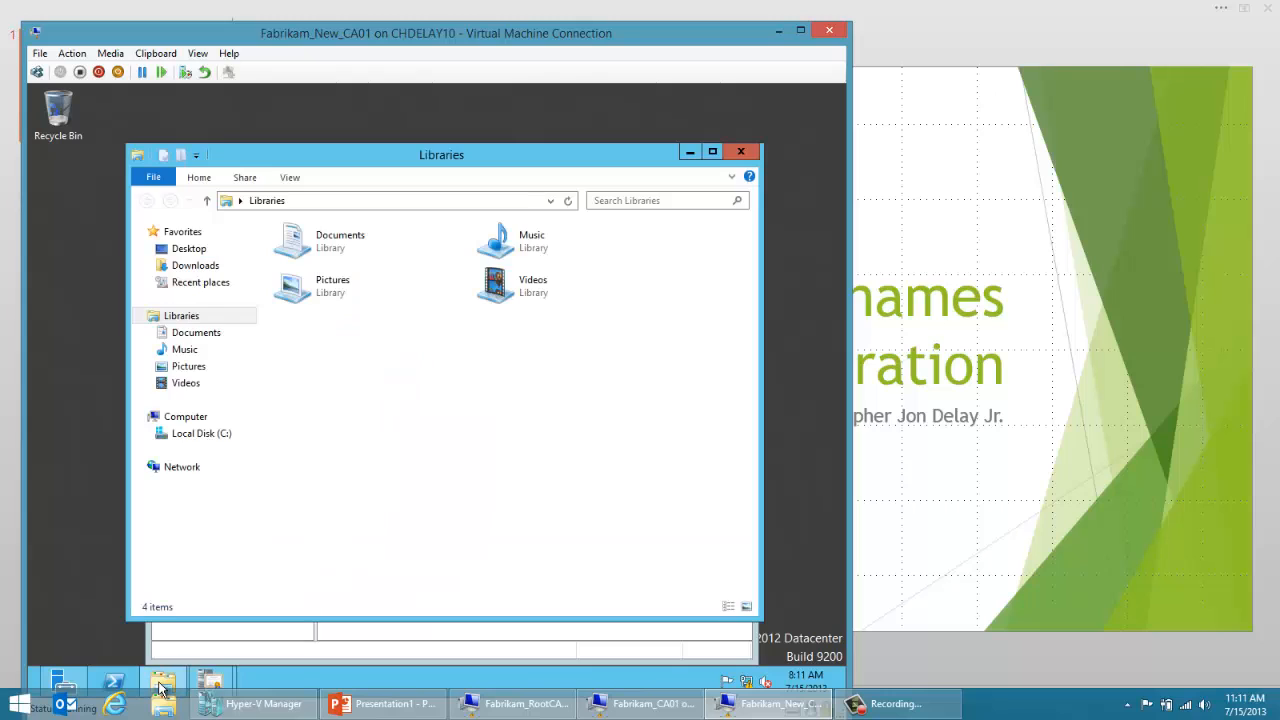
{"action": "left_click", "coordinate": [205, 434]}
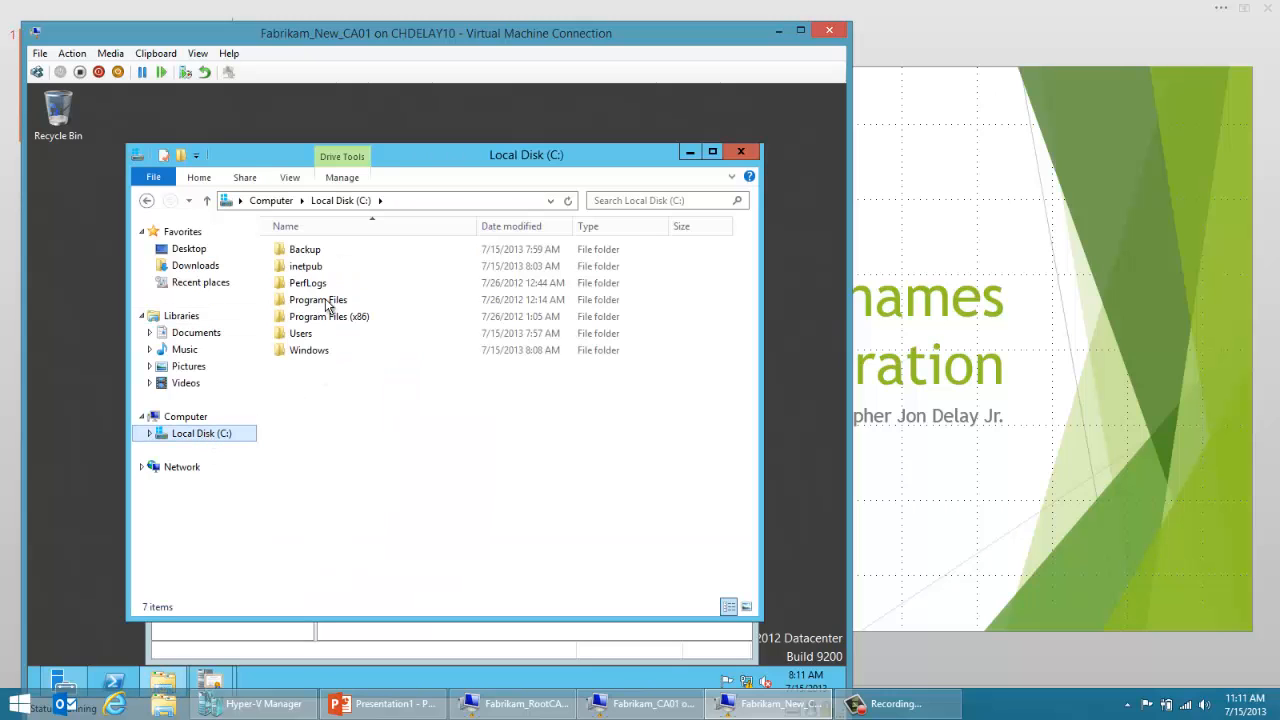
{"action": "double_click", "coordinate": [312, 252]}
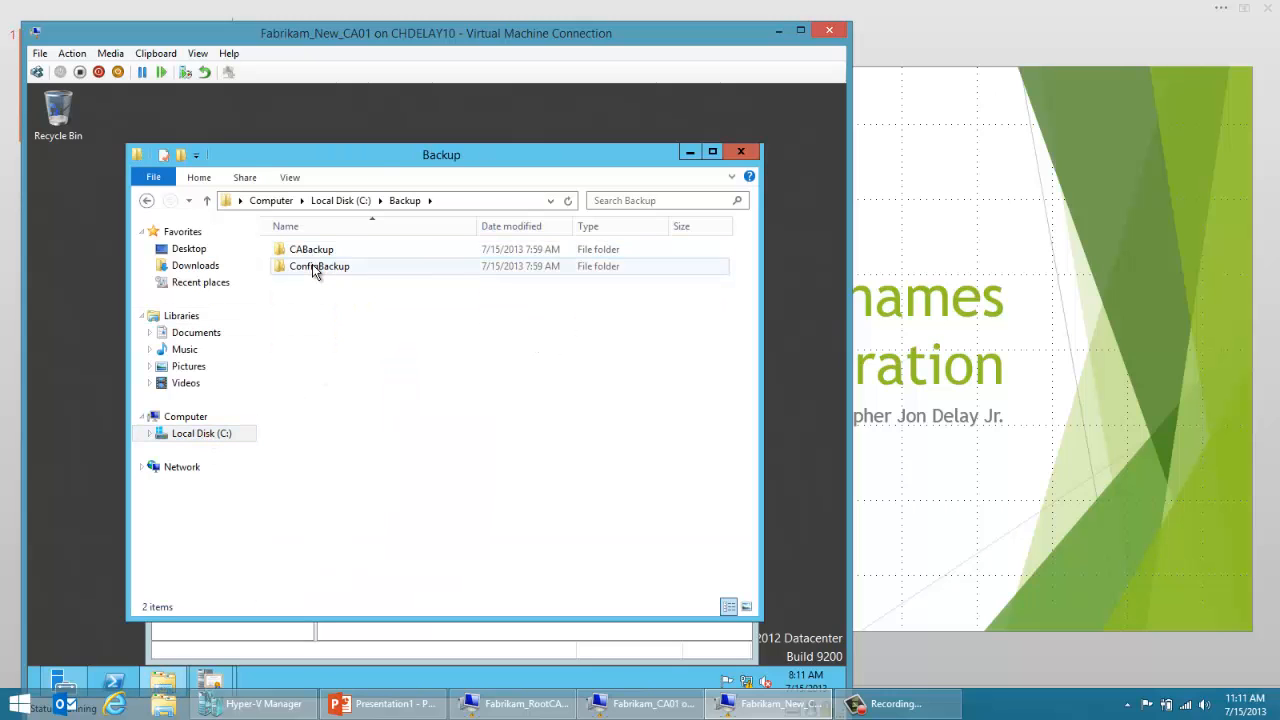
{"action": "double_click", "coordinate": [312, 266]}
{"action": "double_click", "coordinate": [312, 266]}
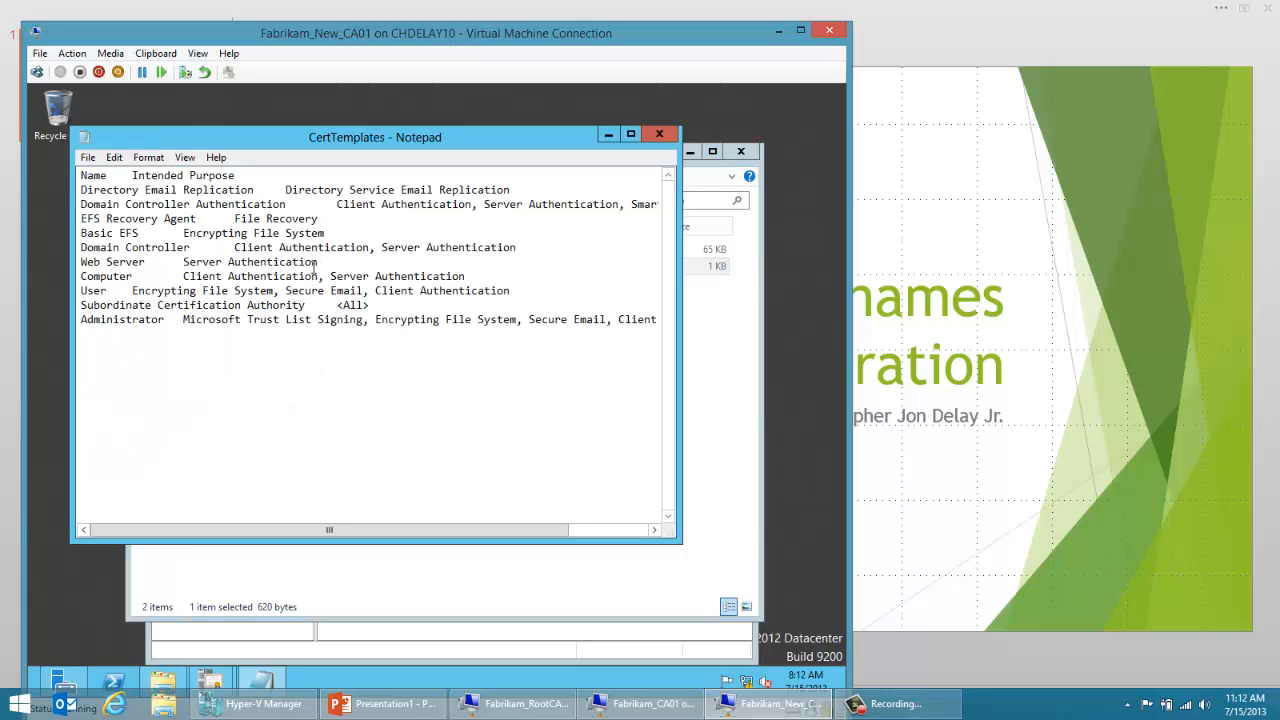
{"action": "left_click", "coordinate": [656, 136]}
{"action": "left_click", "coordinate": [740, 154]}
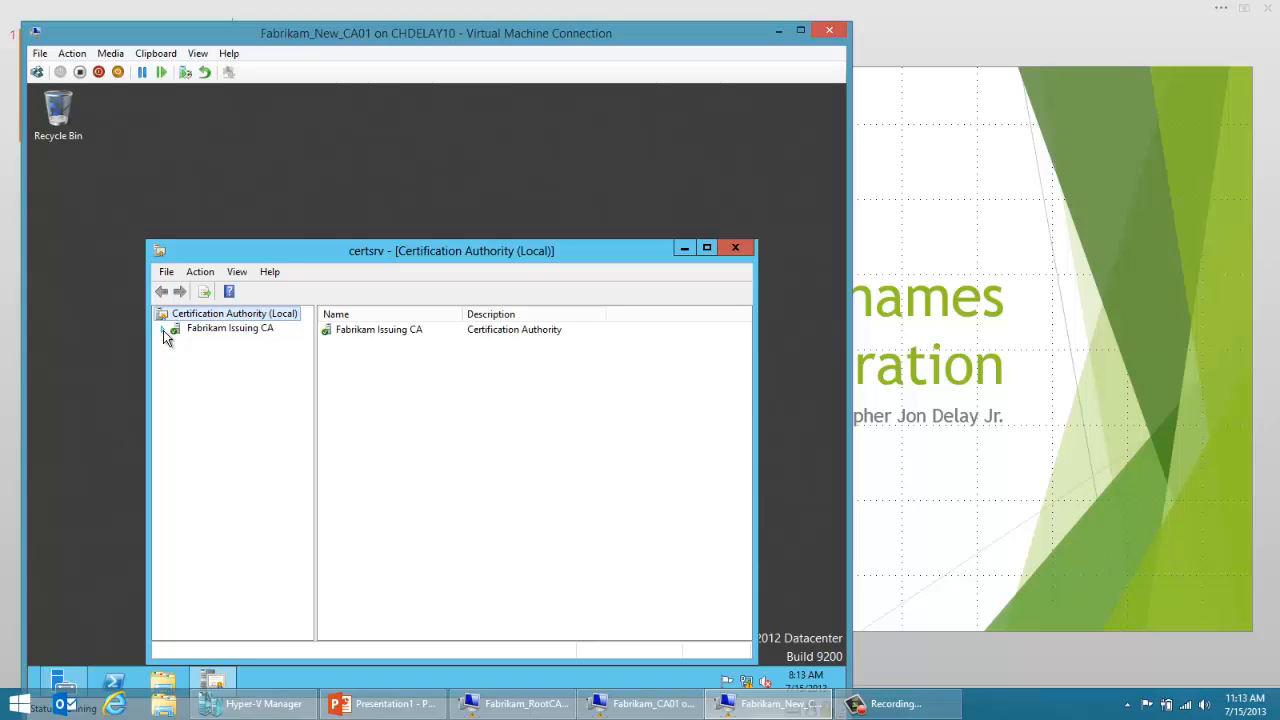
Step: Expand the Fabrikam Issuing CA node in the Certification Authority console and open the CA's properties
{"action": "left_click", "coordinate": [164, 333]}
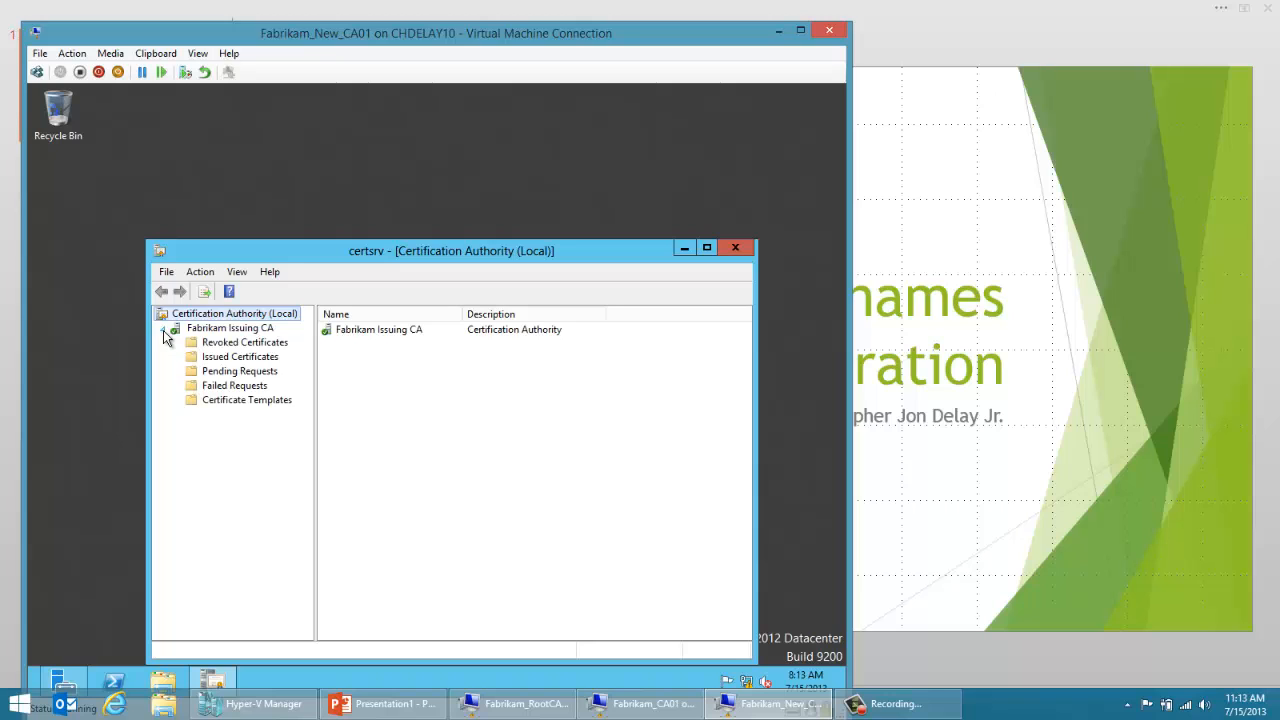
{"action": "right_click", "coordinate": [228, 328]}
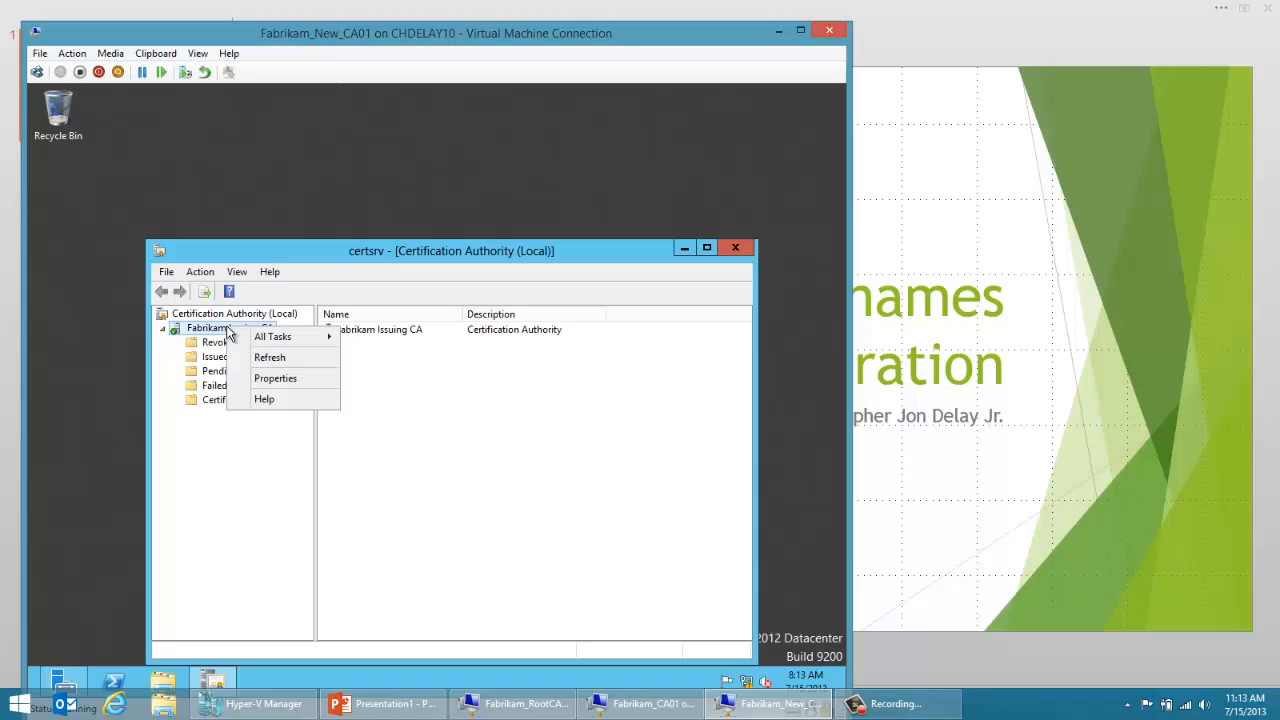
{"action": "left_click", "coordinate": [263, 380]}
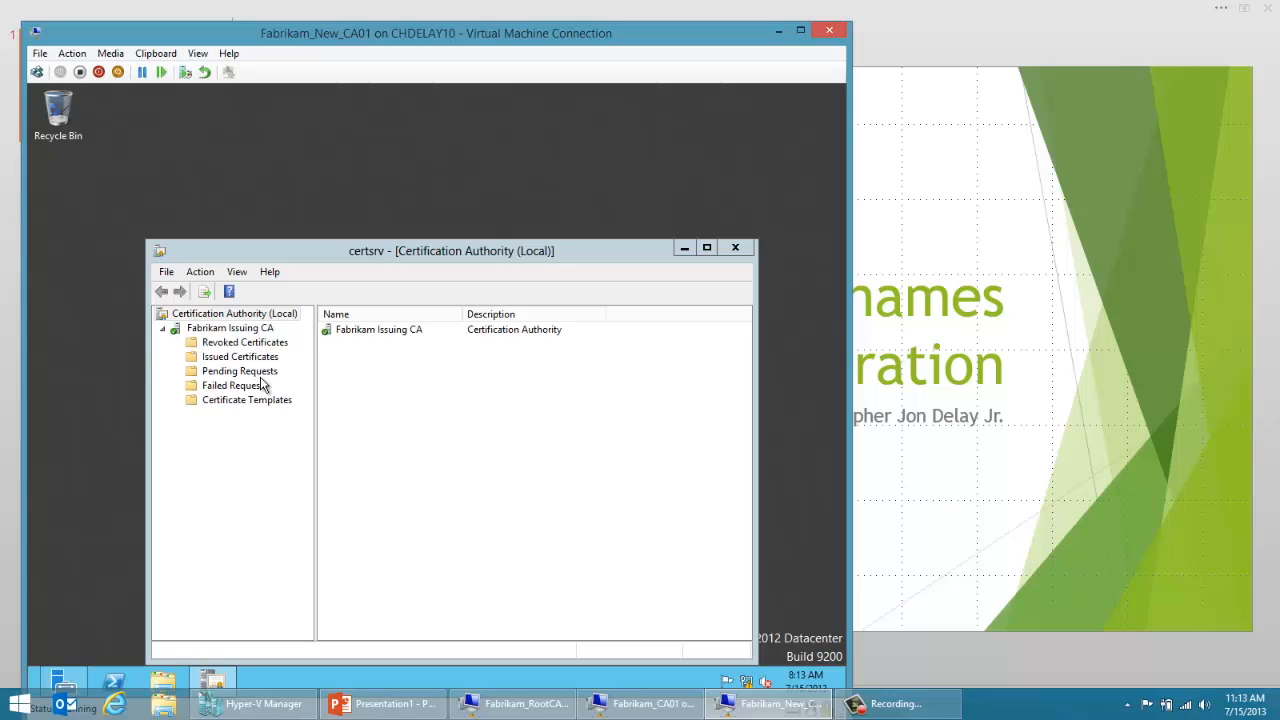
Step: Connect to the Fabrikam_DC01 virtual machine from Hyper-V Manager and log on by entering the domain administrator's password
{"action": "left_click", "coordinate": [250, 703]}
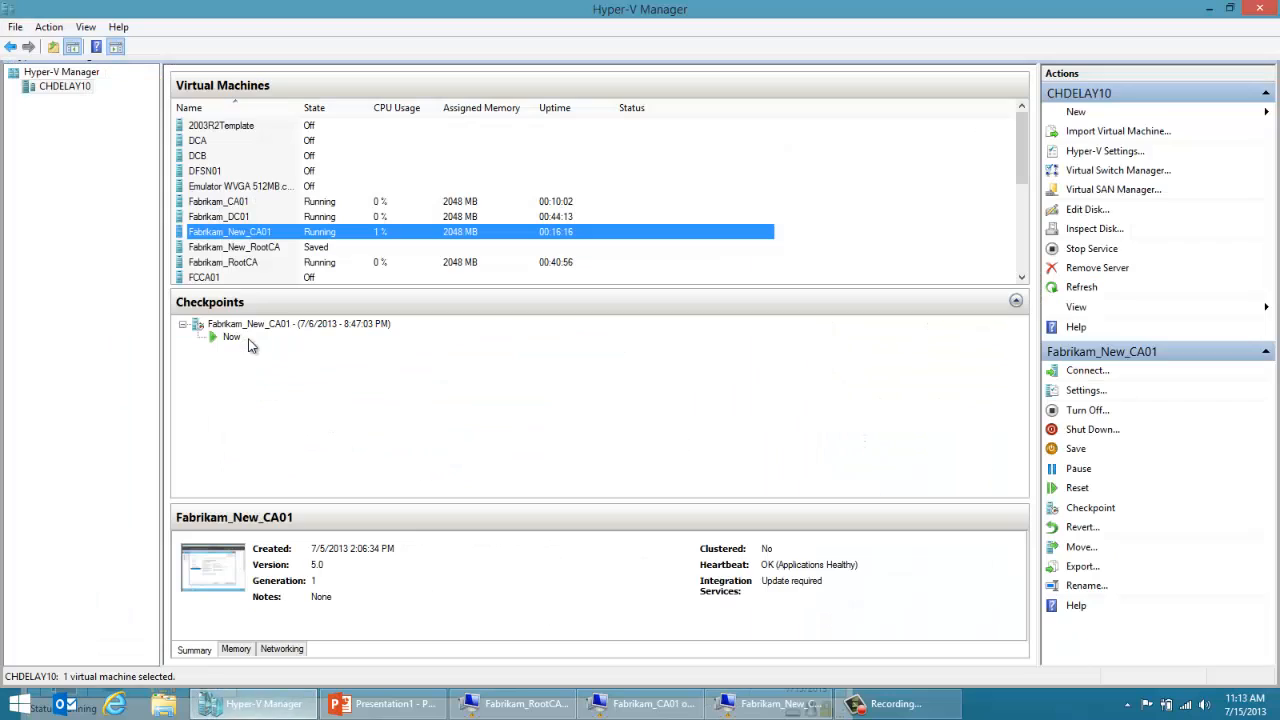
{"action": "double_click", "coordinate": [255, 218]}
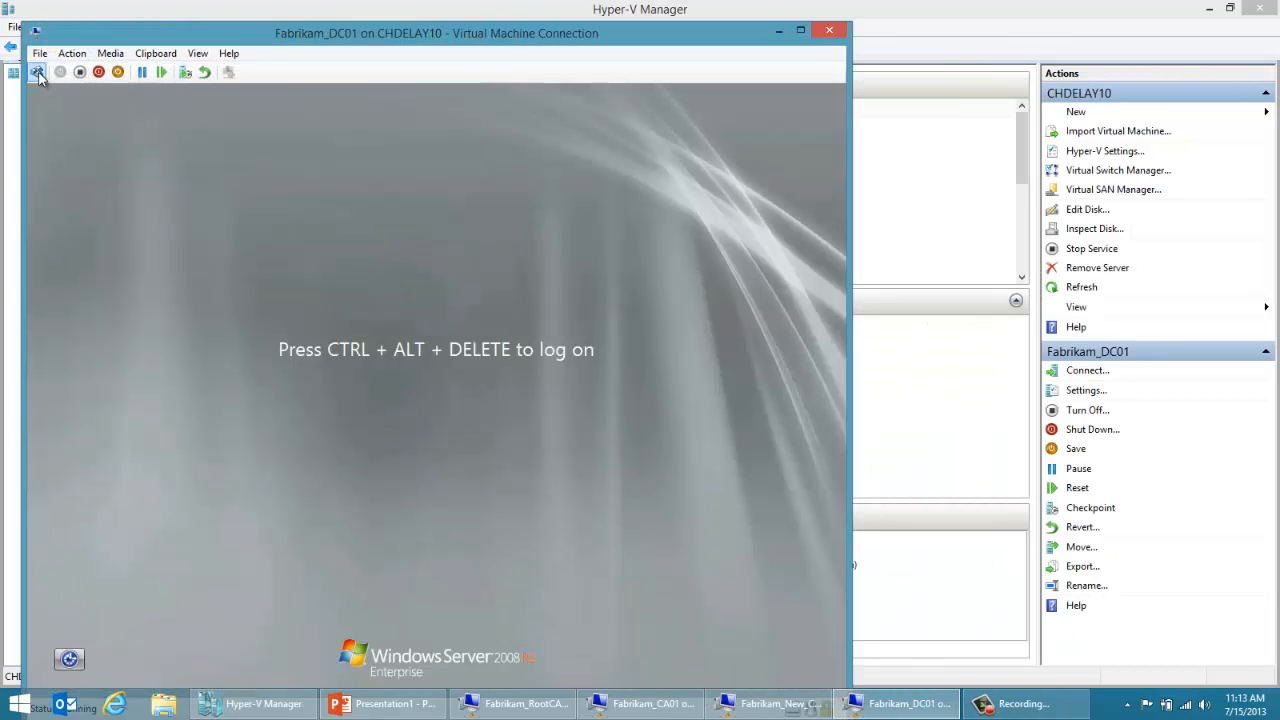
{"action": "left_click", "coordinate": [36, 72]}
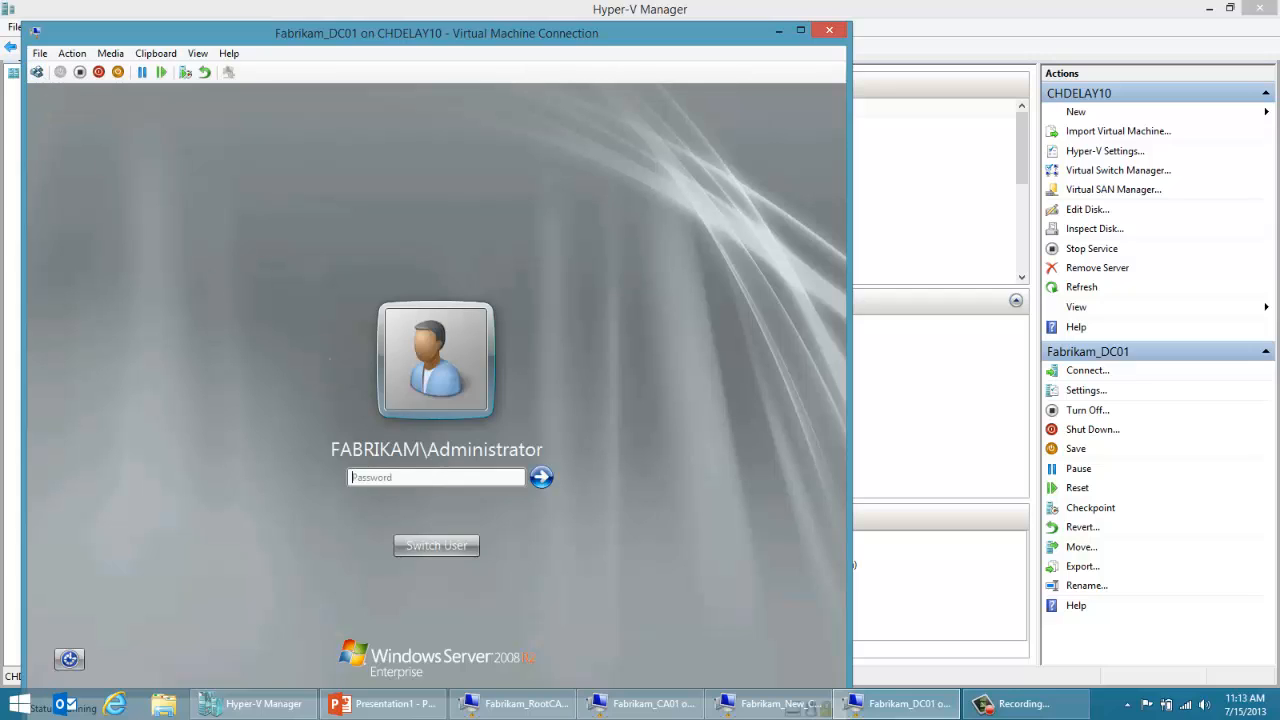
{"action": "type", "text": "Passw0rd"}
{"action": "key", "text": "Return"}
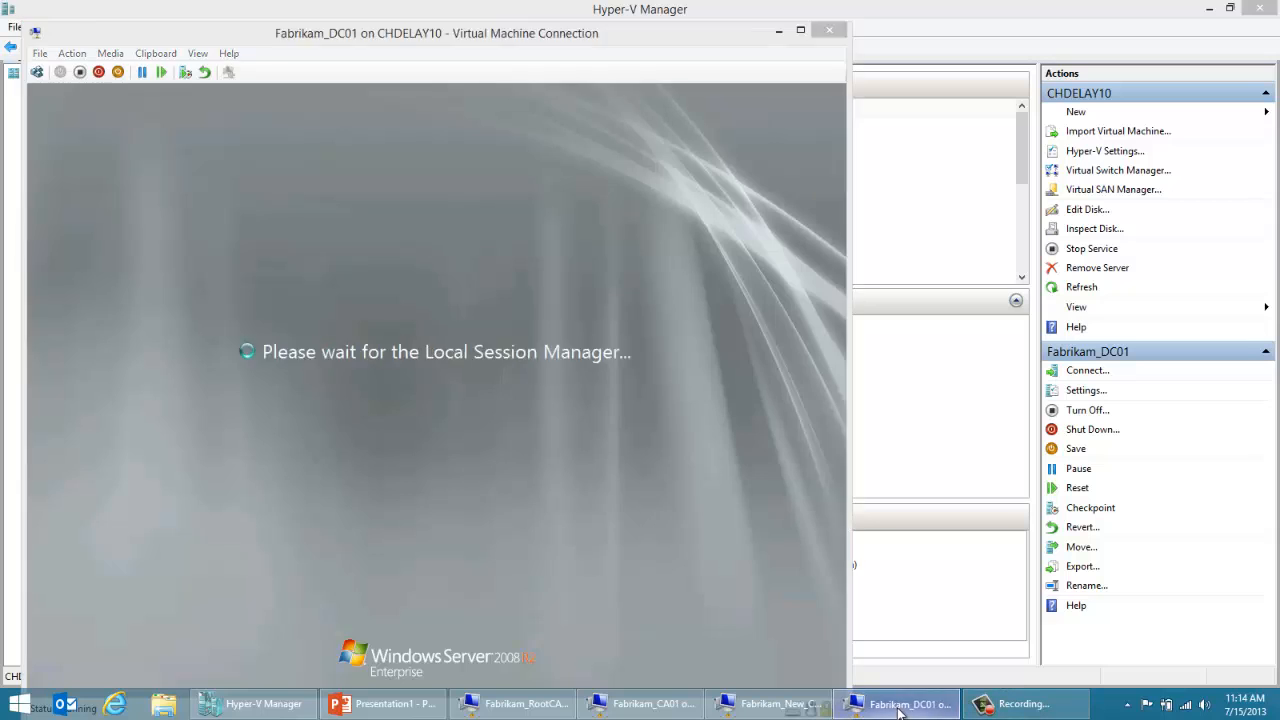
Step: Return to the Fabrikam_New_CA01 virtual machine and review the HTTP and LDAP CRL distribution point locations in the CA's extensions
{"action": "left_click", "coordinate": [900, 705]}
{"action": "left_click", "coordinate": [778, 704]}
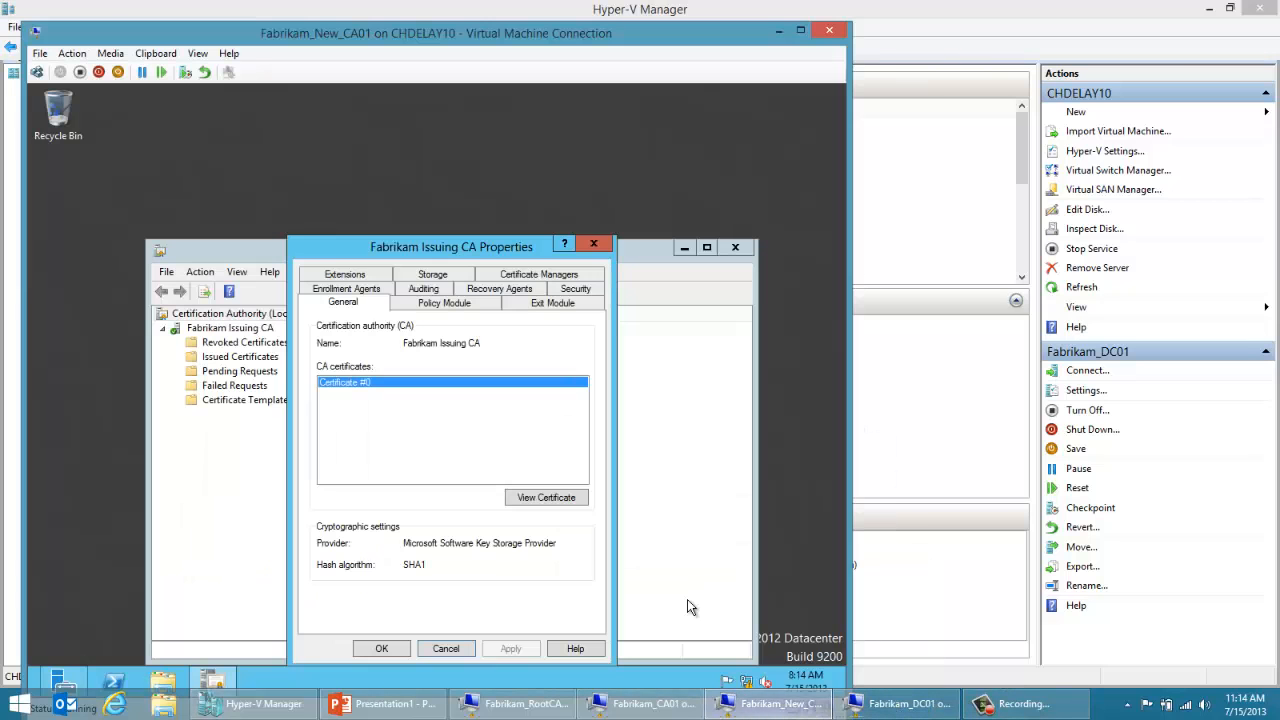
{"action": "left_click", "coordinate": [364, 276]}
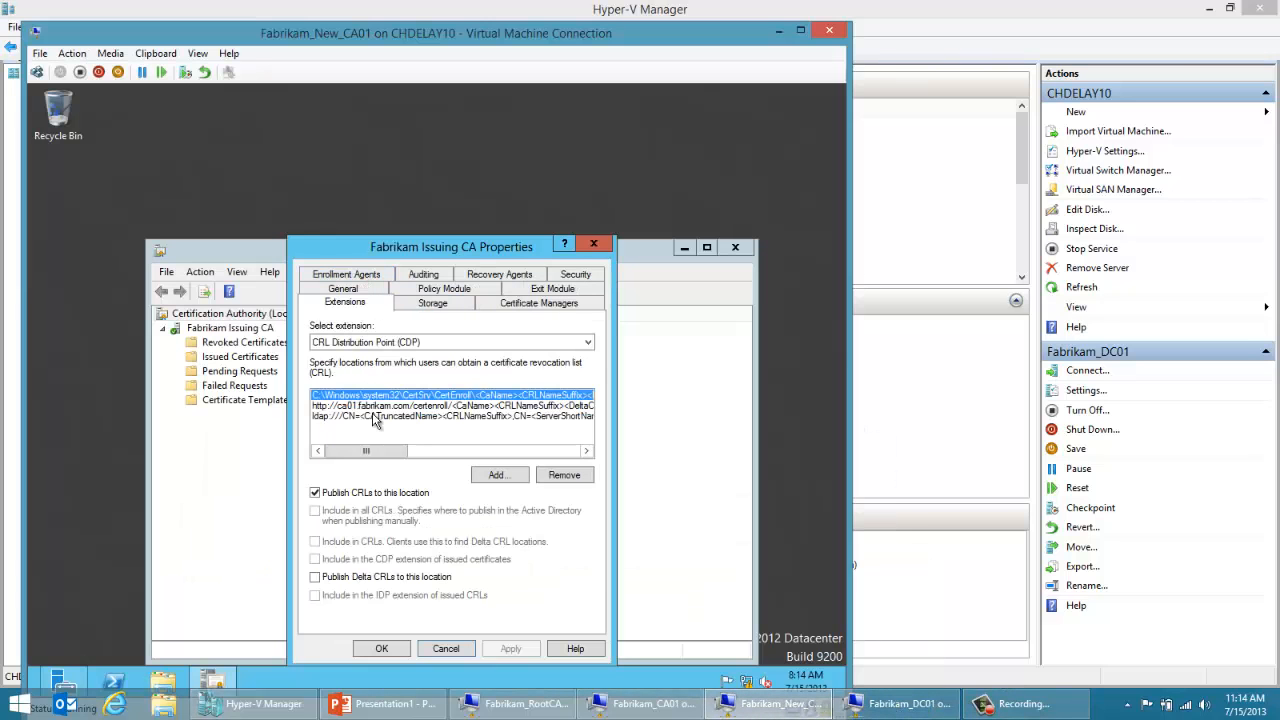
{"action": "left_click", "coordinate": [372, 407]}
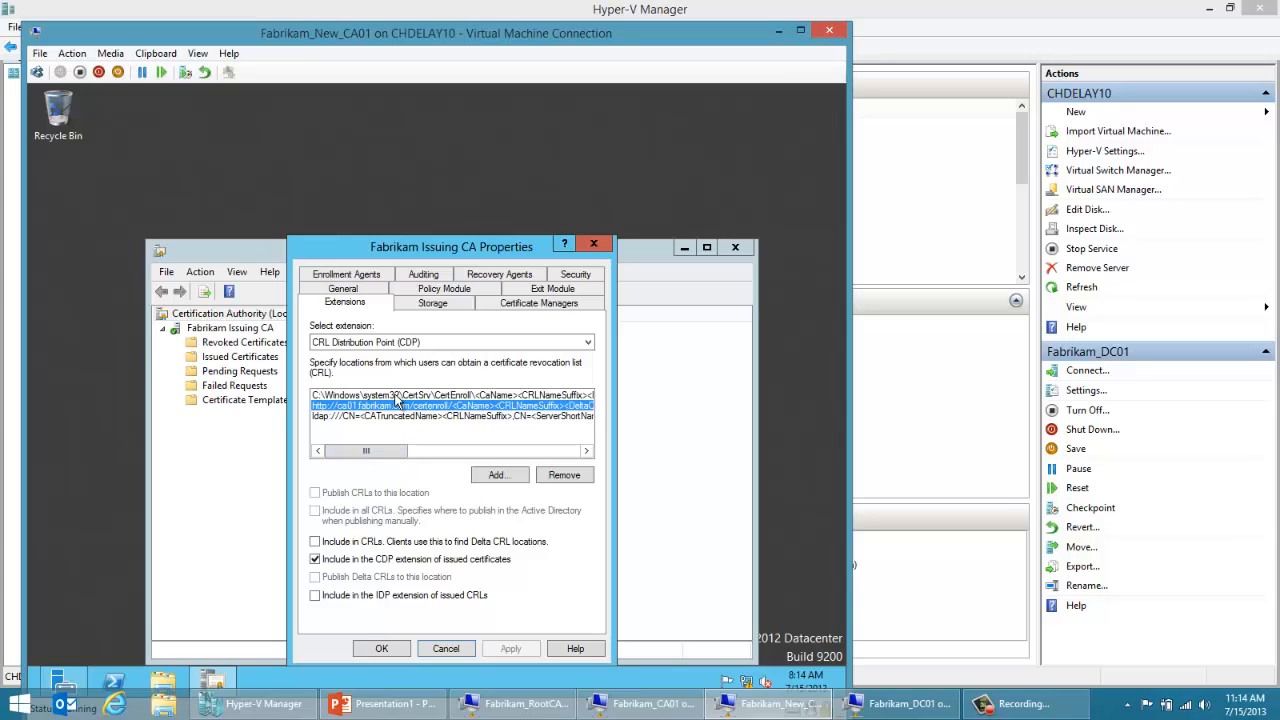
{"action": "left_click", "coordinate": [397, 415]}
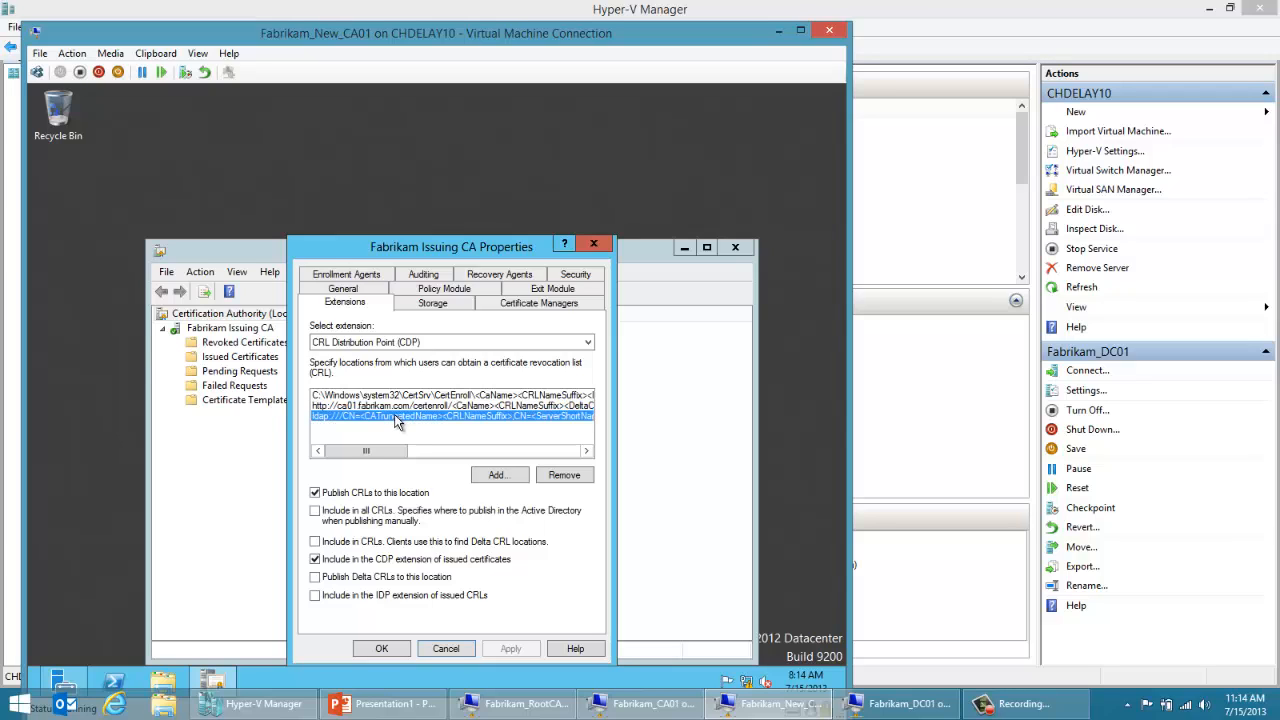
{"action": "left_click_drag", "start_coordinate": [393, 451], "coordinate": [374, 489]}
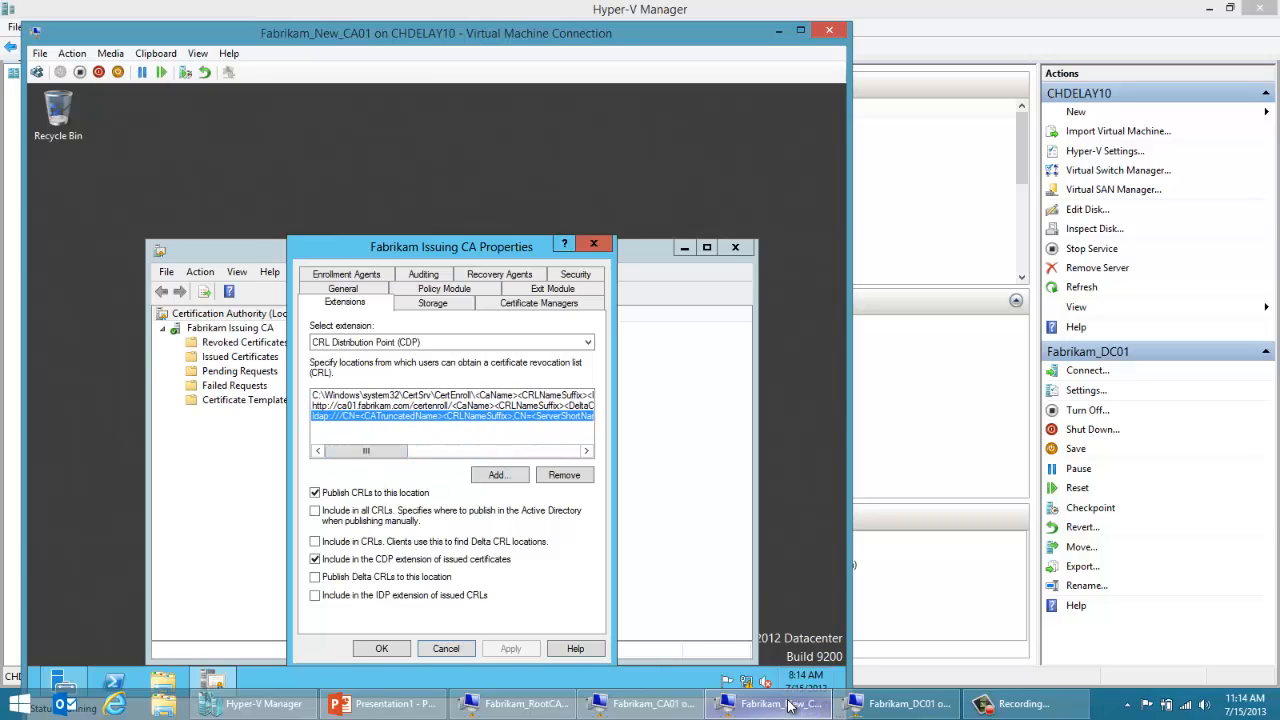
Step: Switch to the Fabrikam_DC01 virtual machine and run adsiedit.msc
{"action": "mouse_move", "coordinate": [785, 703]}
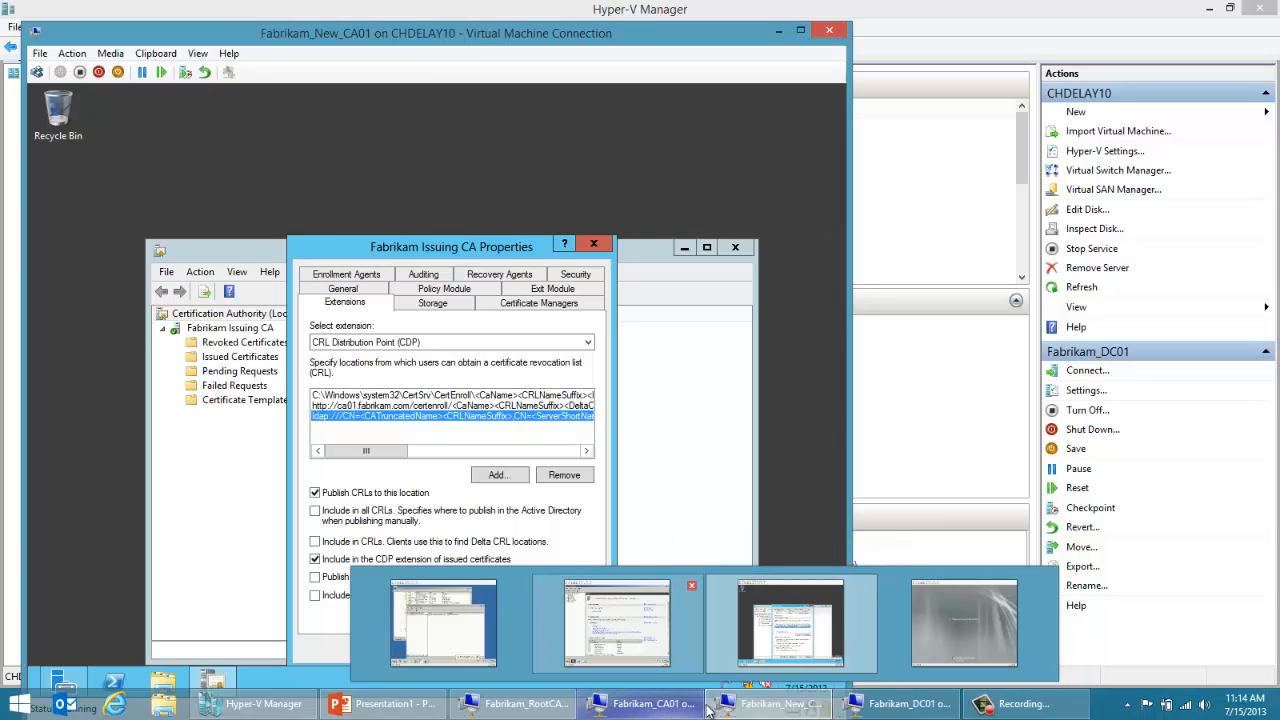
{"action": "left_click", "coordinate": [860, 704]}
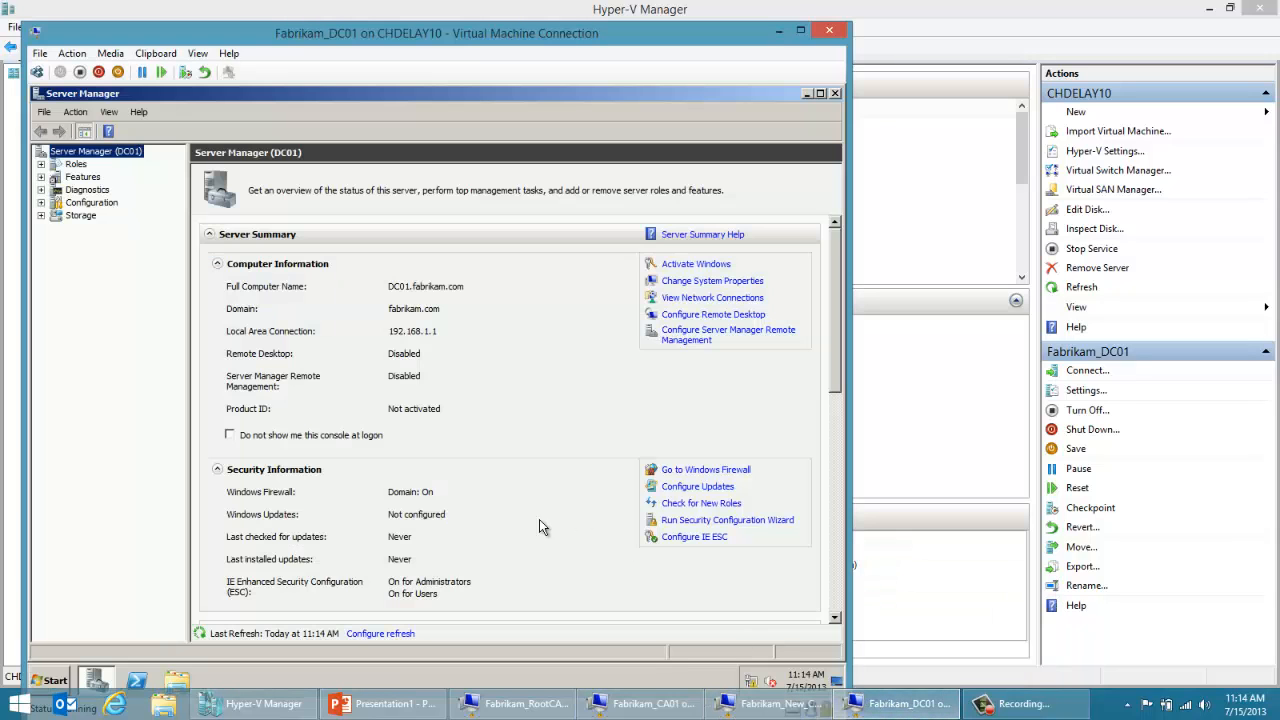
{"action": "left_click", "coordinate": [55, 681]}
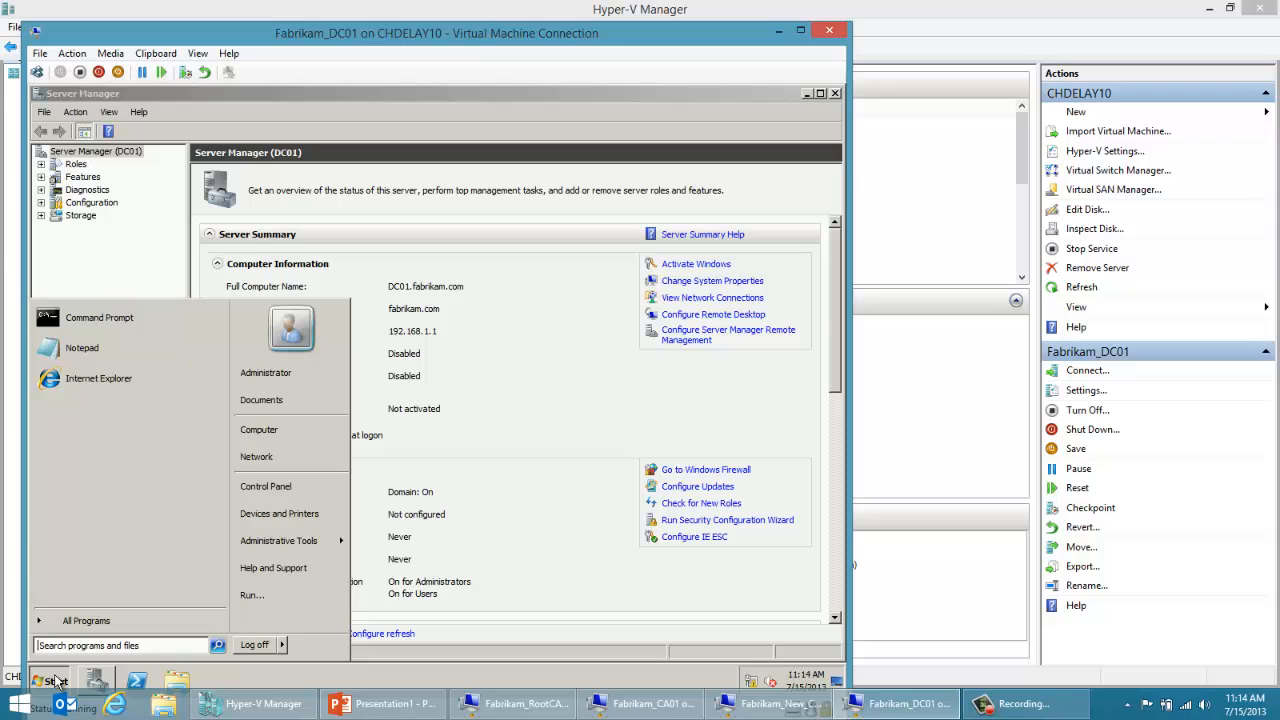
{"action": "left_click", "coordinate": [252, 598]}
{"action": "type", "text": "adsiedit.msc"}
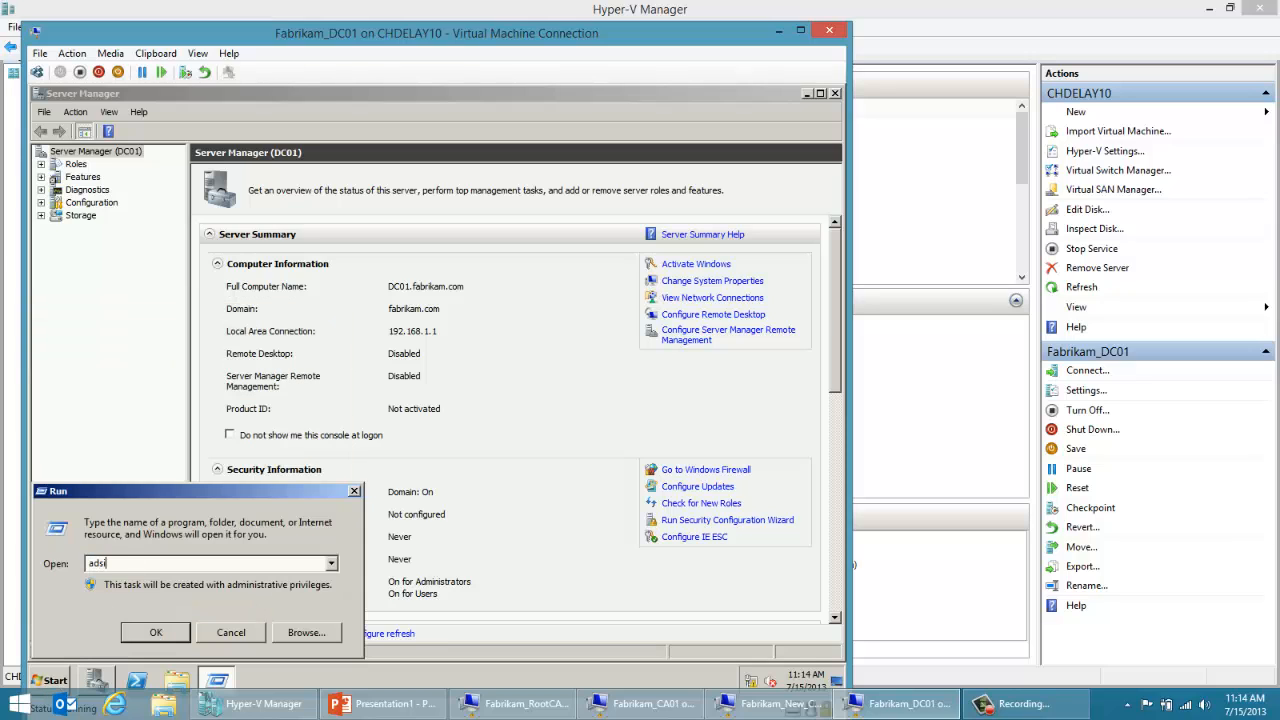
{"action": "key", "text": "Return"}
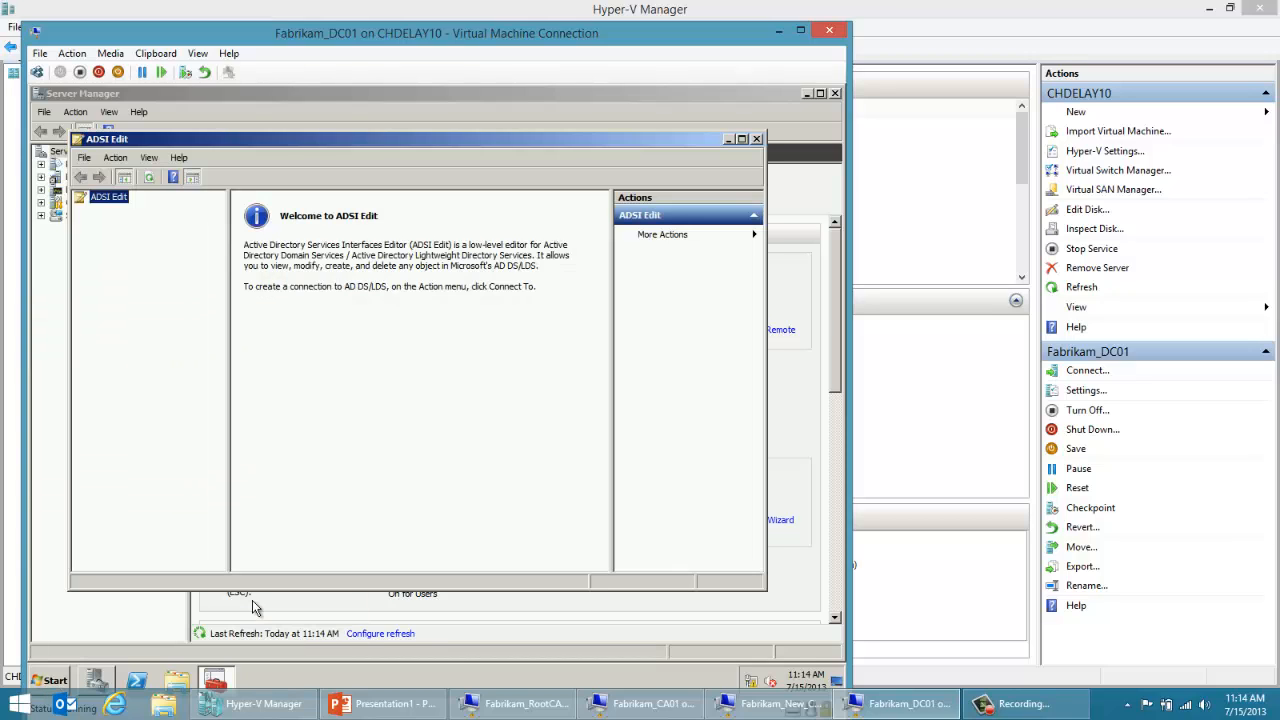
Step: Connect ADSI Edit to the well-known Configuration naming context on the default server
{"action": "right_click", "coordinate": [100, 197]}
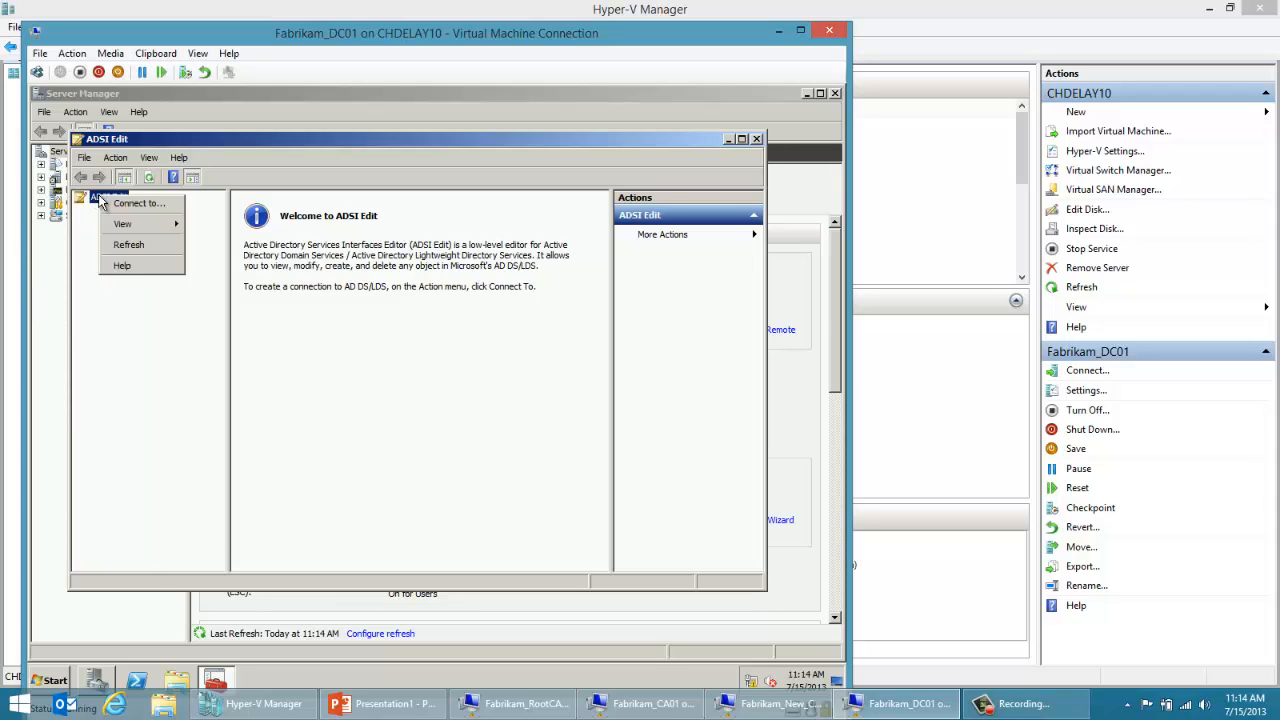
{"action": "left_click", "coordinate": [117, 206]}
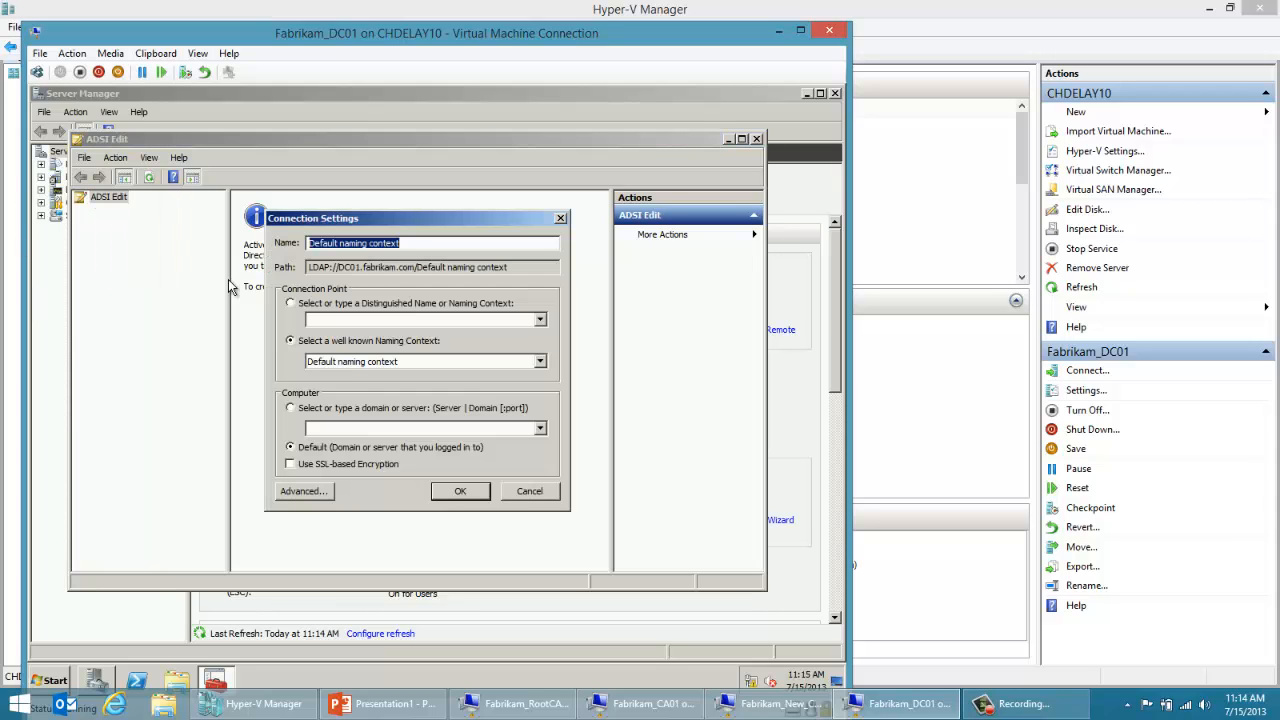
{"action": "left_click", "coordinate": [348, 365]}
{"action": "left_click", "coordinate": [350, 387]}
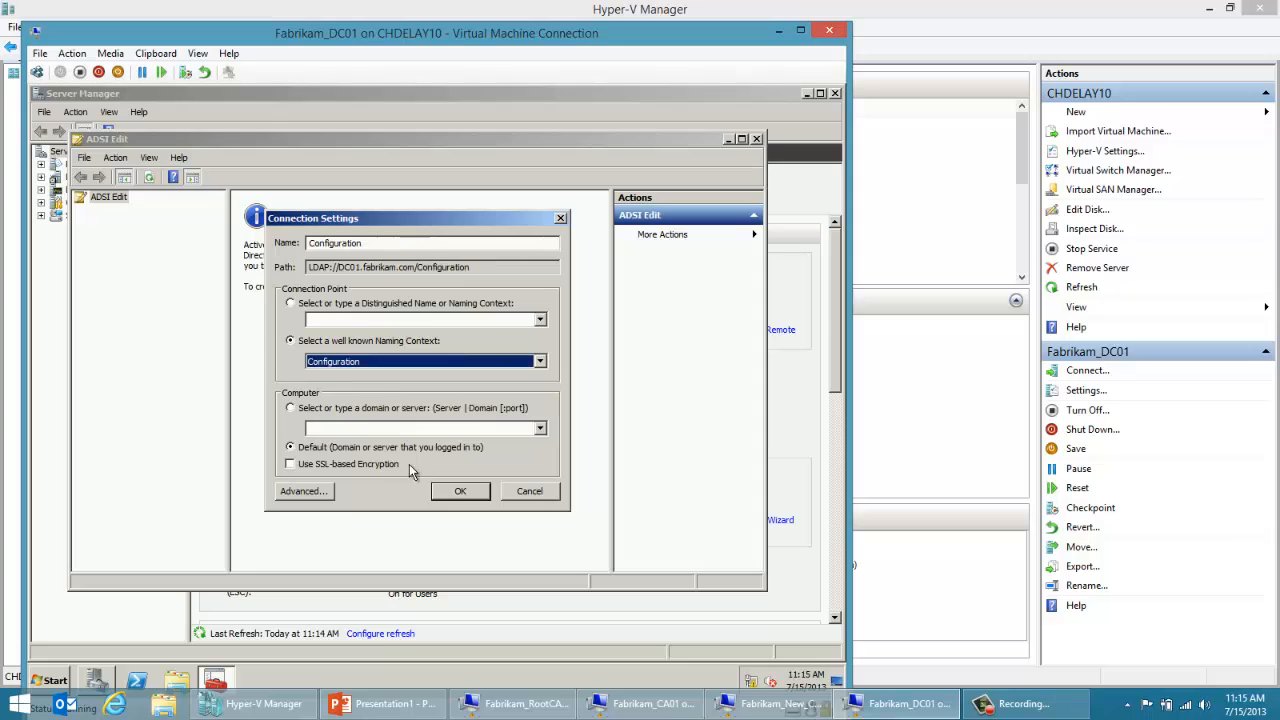
{"action": "left_click", "coordinate": [452, 492]}
Step: Browse the Configuration context to Services, Public Key Services, CDP and inspect the CN=CA01 and CN=notCA01 containers
{"action": "left_click", "coordinate": [164, 211]}
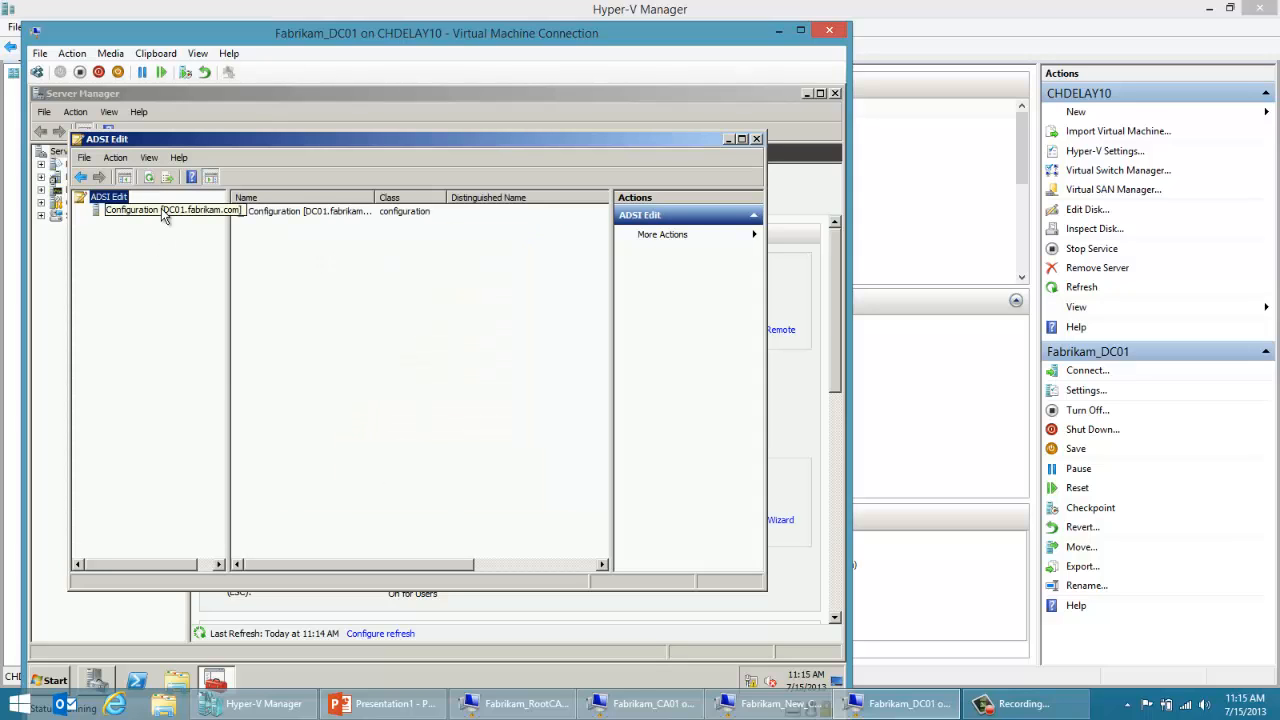
{"action": "double_click", "coordinate": [165, 224]}
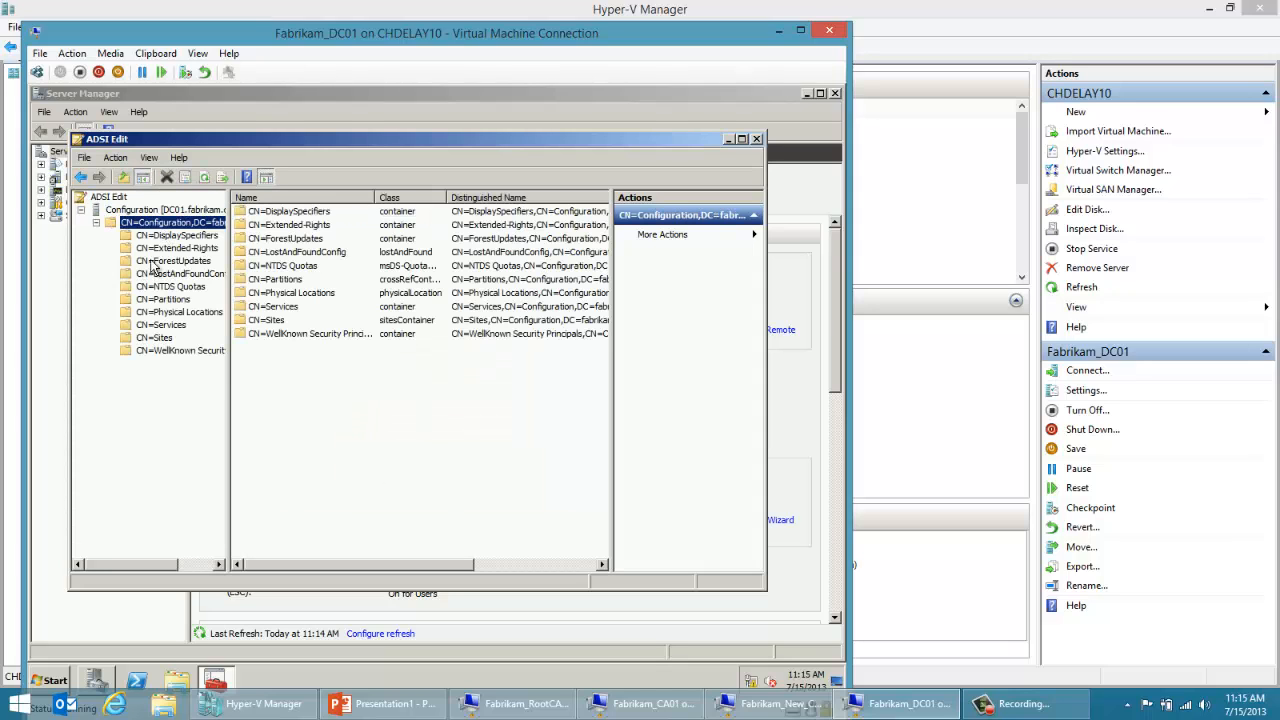
{"action": "double_click", "coordinate": [155, 325]}
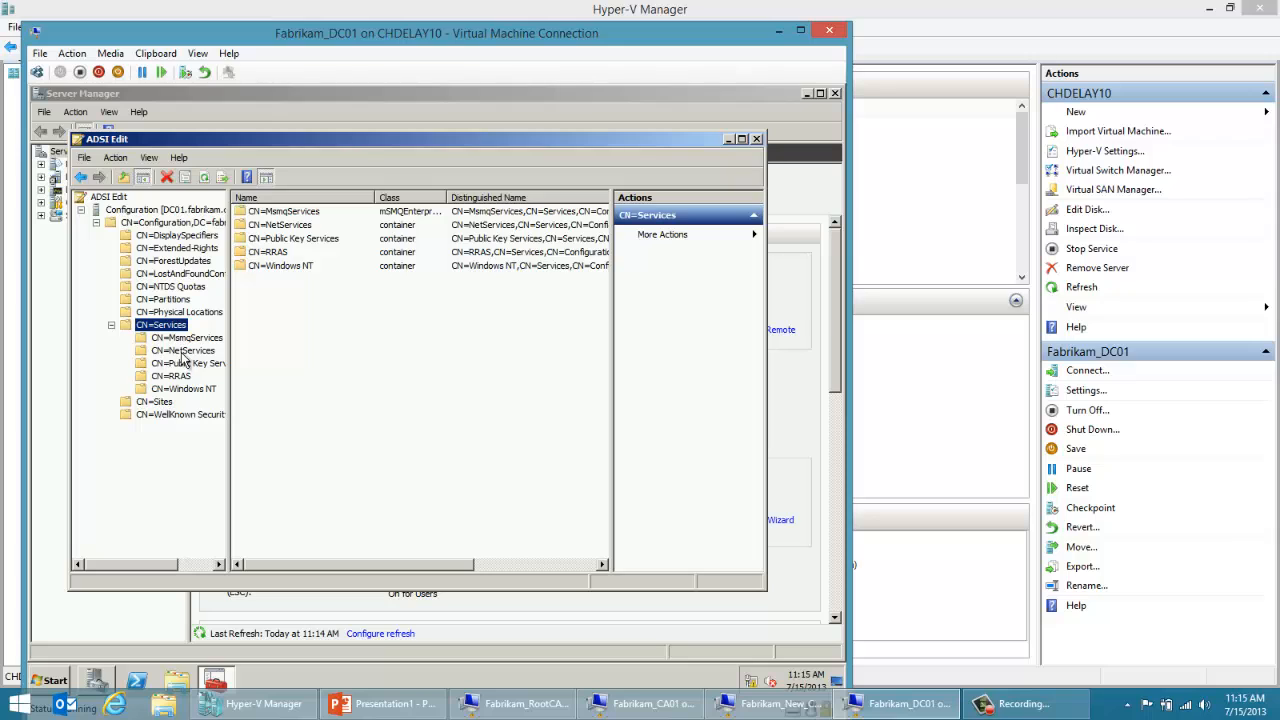
{"action": "left_click", "coordinate": [185, 363]}
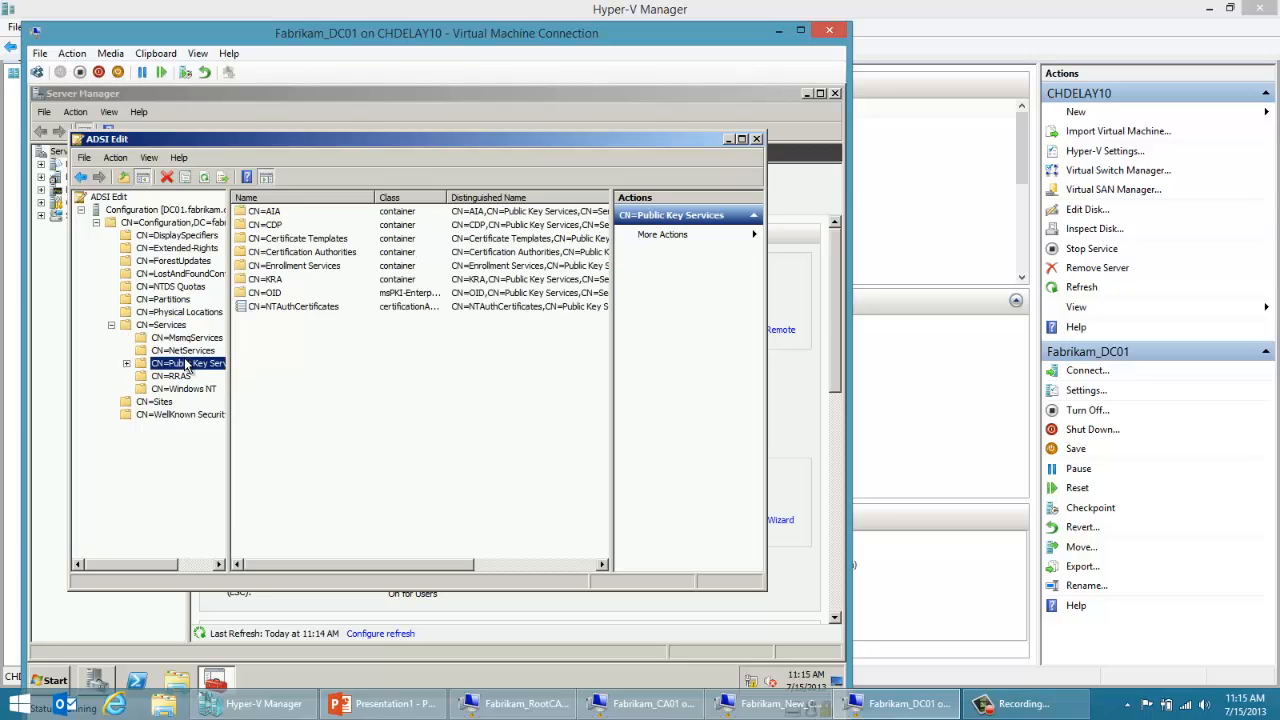
{"action": "double_click", "coordinate": [276, 226]}
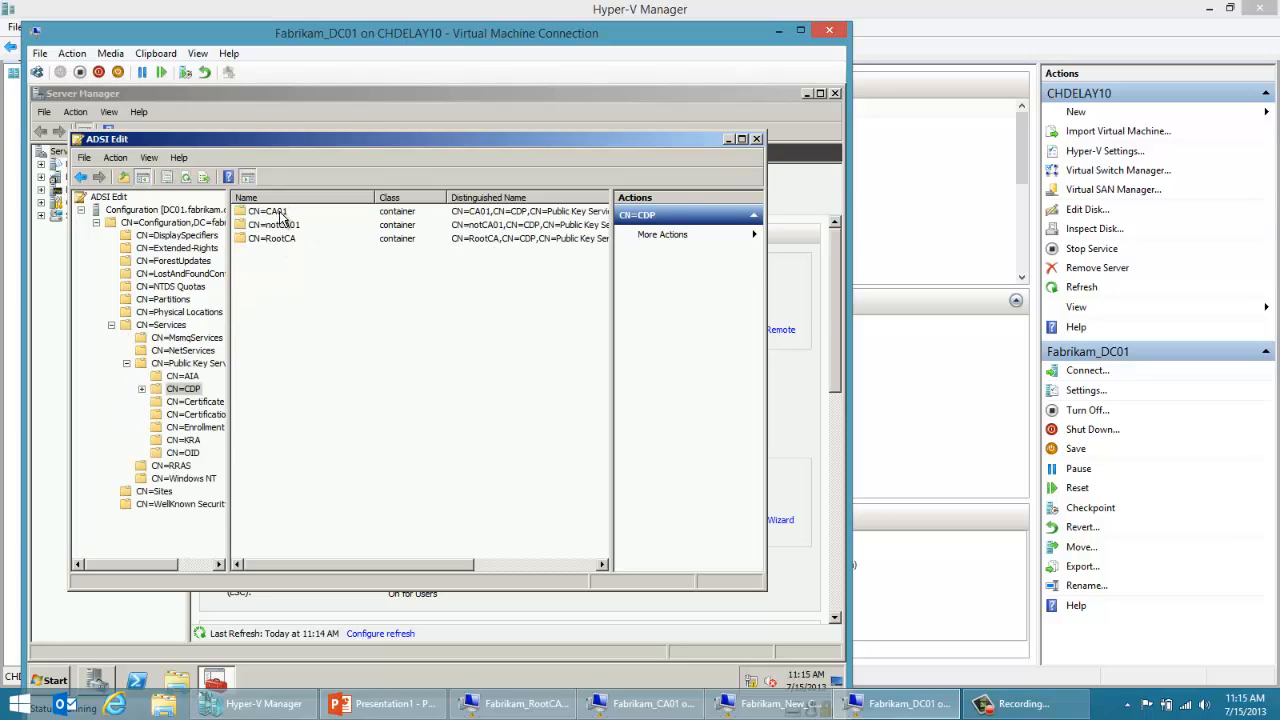
{"action": "left_click", "coordinate": [282, 214]}
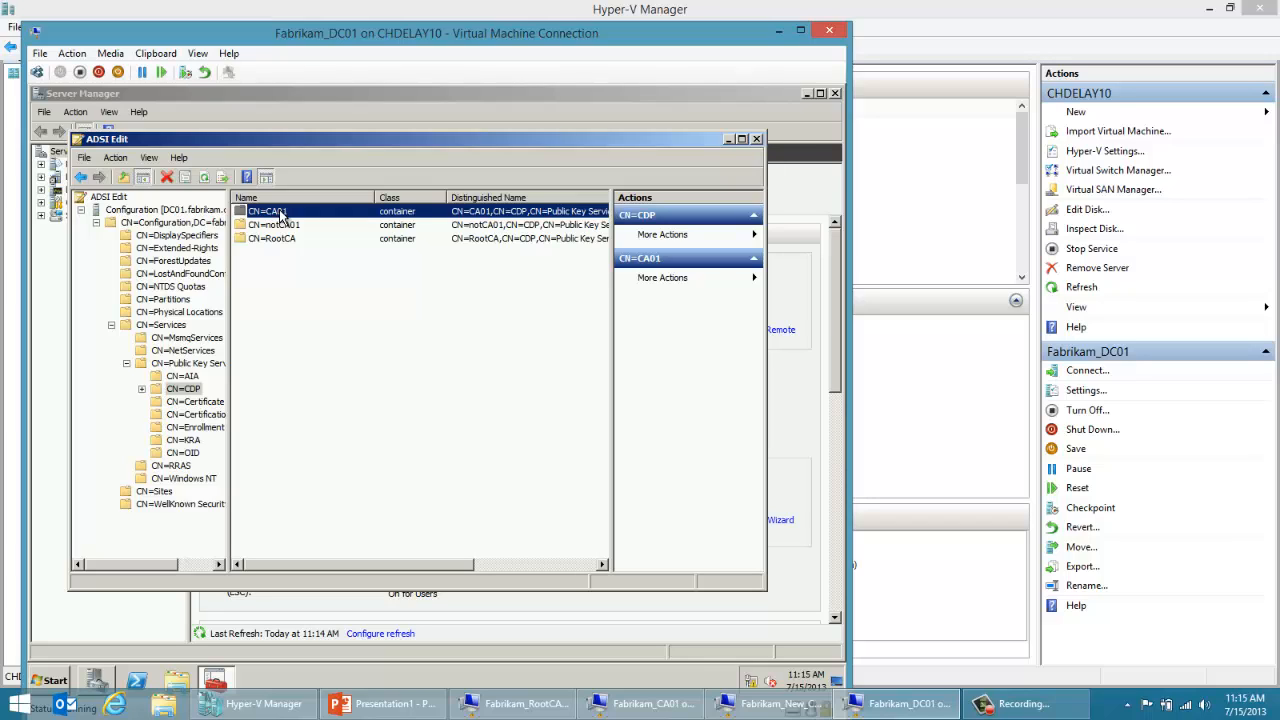
{"action": "left_click", "coordinate": [284, 226]}
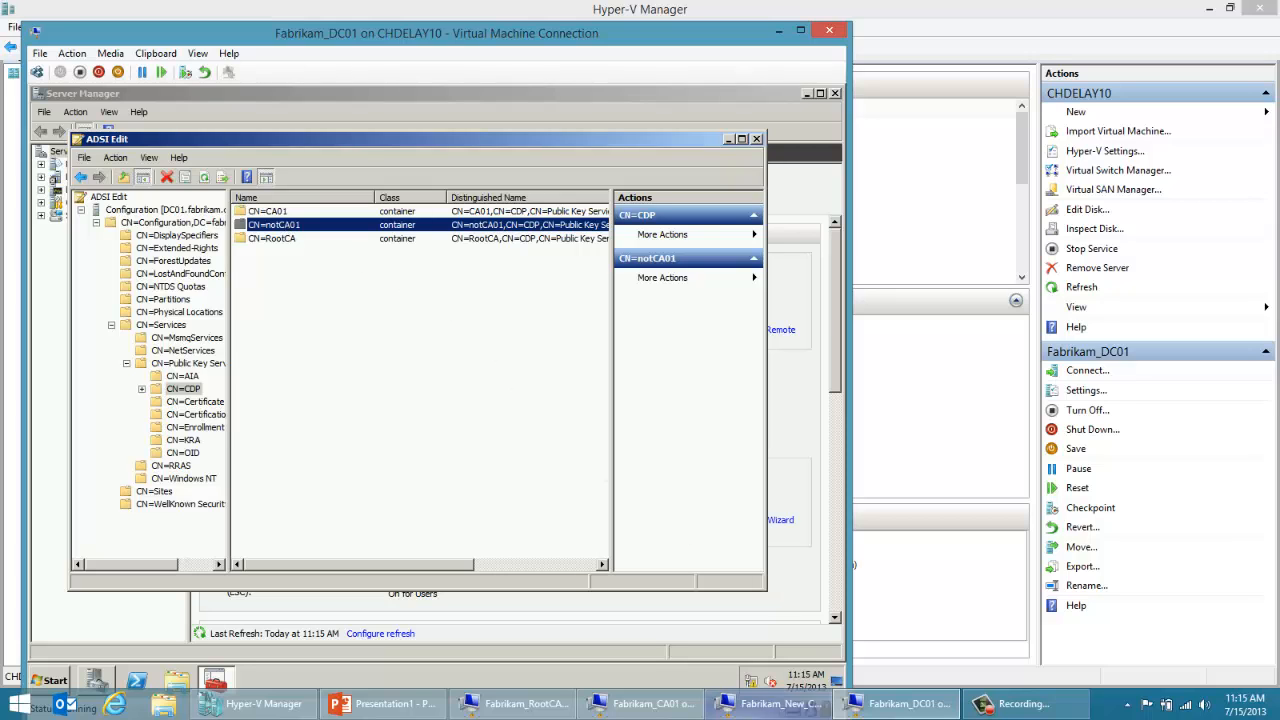
Step: Switch back to the Fabrikam_New_CA01 virtual machine and close the Fabrikam Issuing CA properties without saving changes
{"action": "mouse_move", "coordinate": [757, 716]}
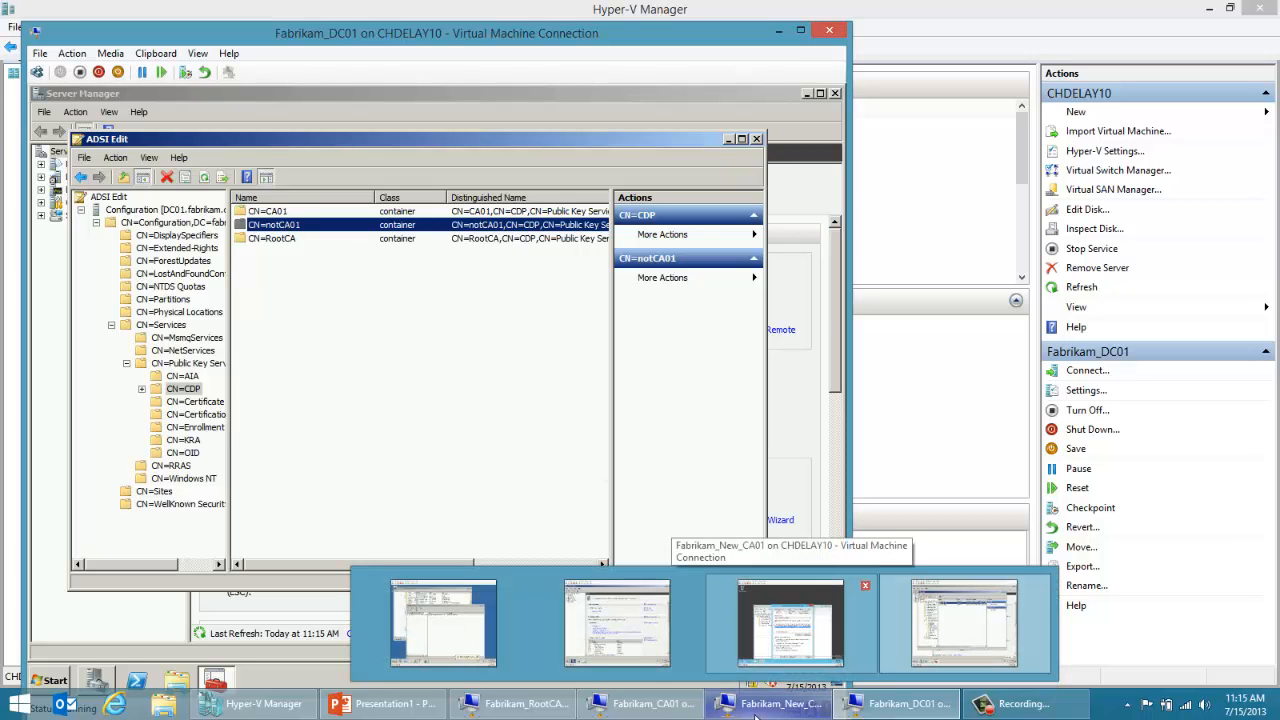
{"action": "left_click", "coordinate": [790, 622]}
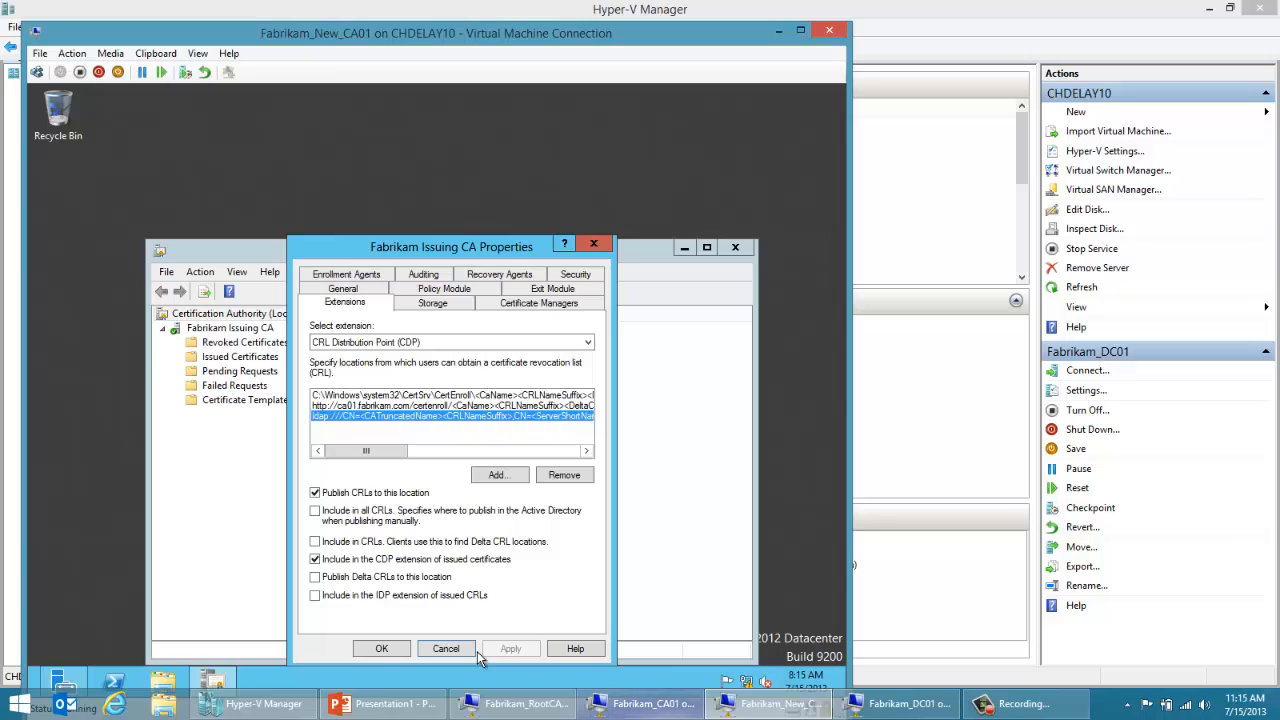
{"action": "left_click", "coordinate": [447, 648]}
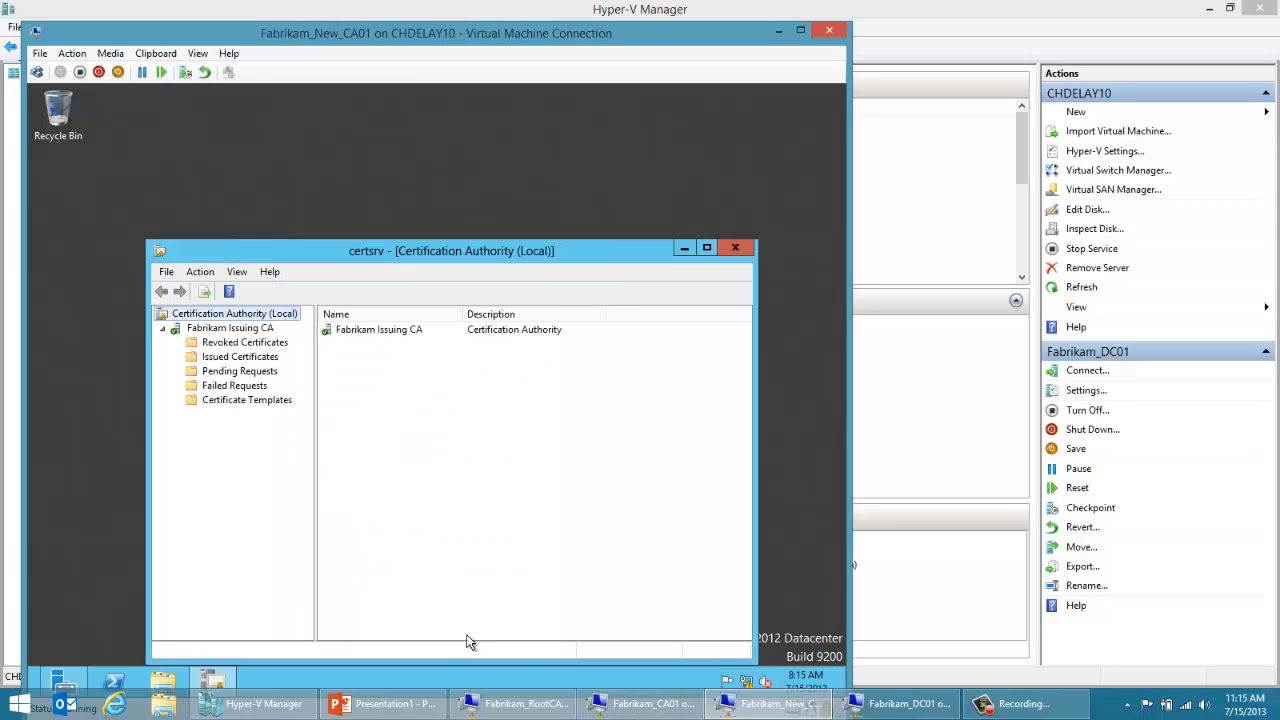
Step: Return to ADSI Edit on Fabrikam_DC01 and compare the CN=CA01 and CN=notCA01 containers under CDP
{"action": "left_click", "coordinate": [631, 709]}
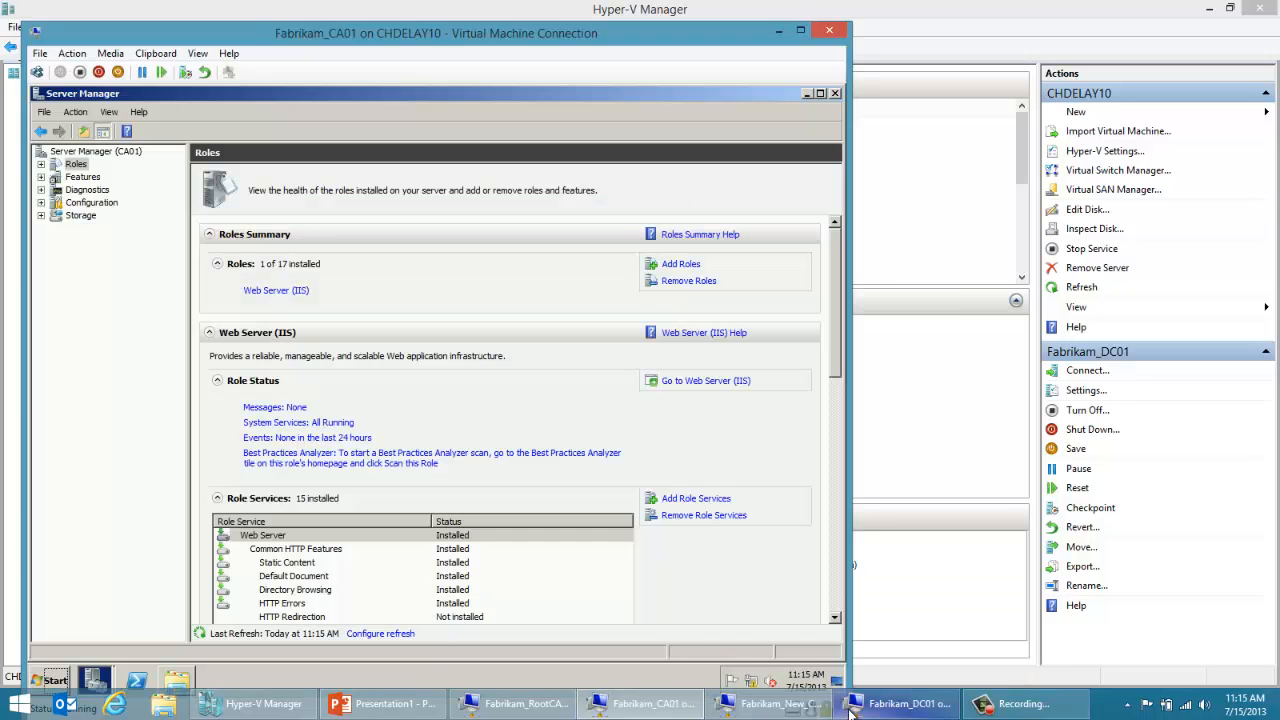
{"action": "left_click", "coordinate": [857, 706]}
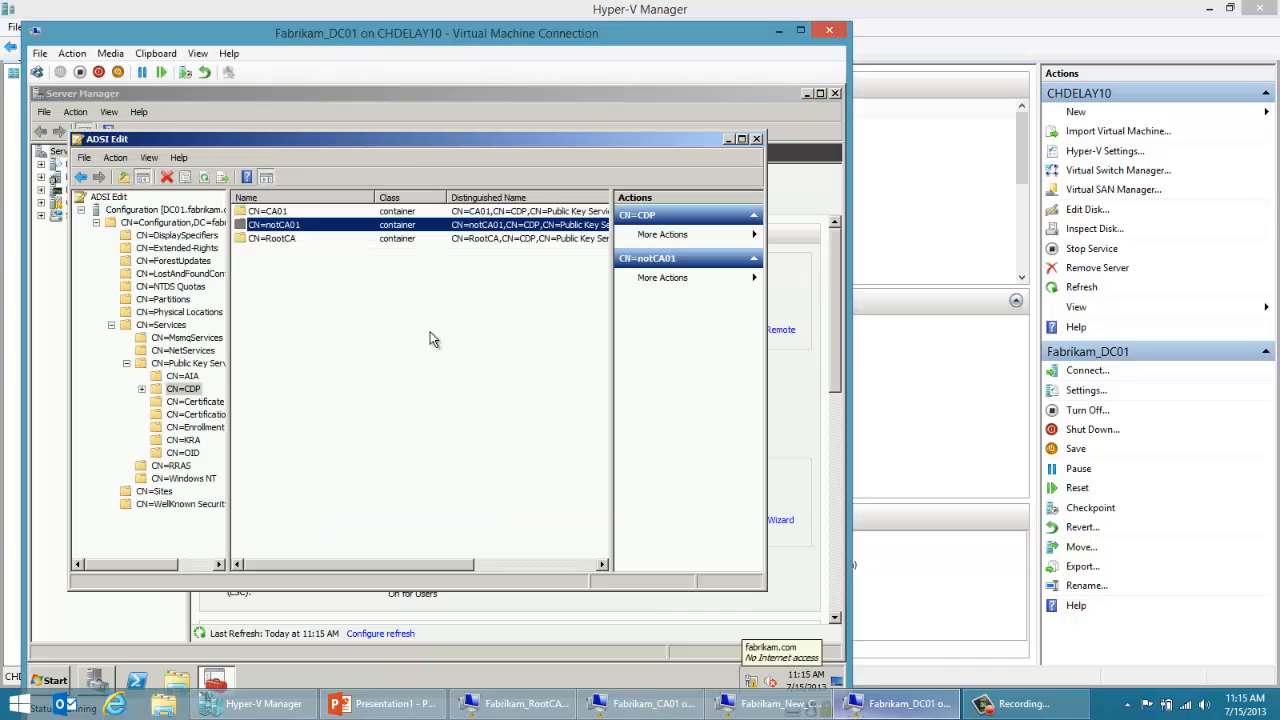
{"action": "left_click", "coordinate": [320, 216]}
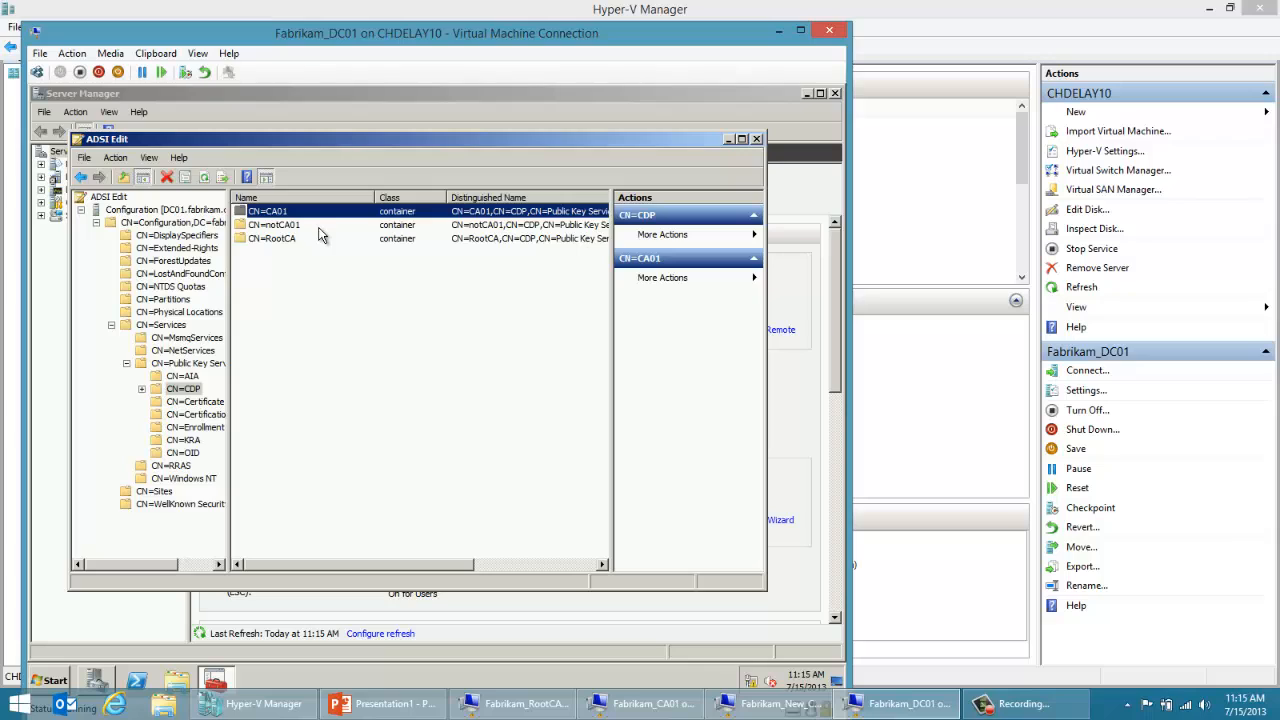
{"action": "left_click", "coordinate": [320, 228]}
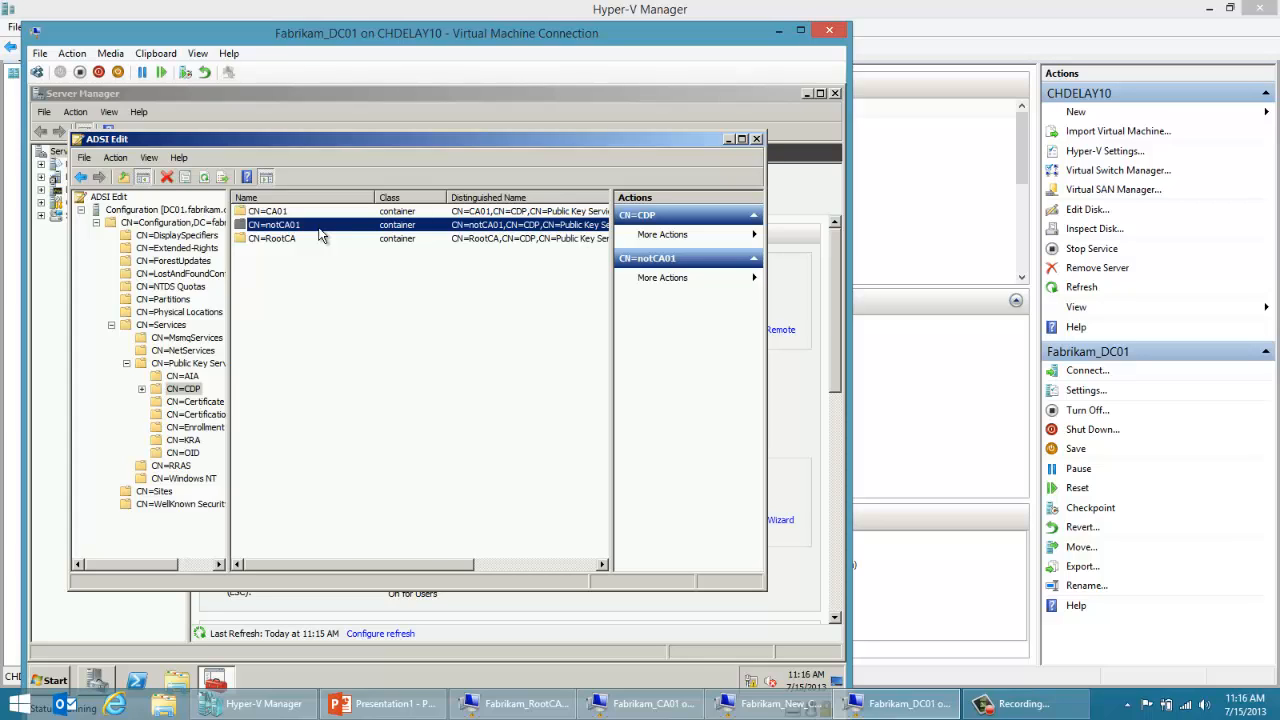
{"action": "left_click", "coordinate": [326, 214]}
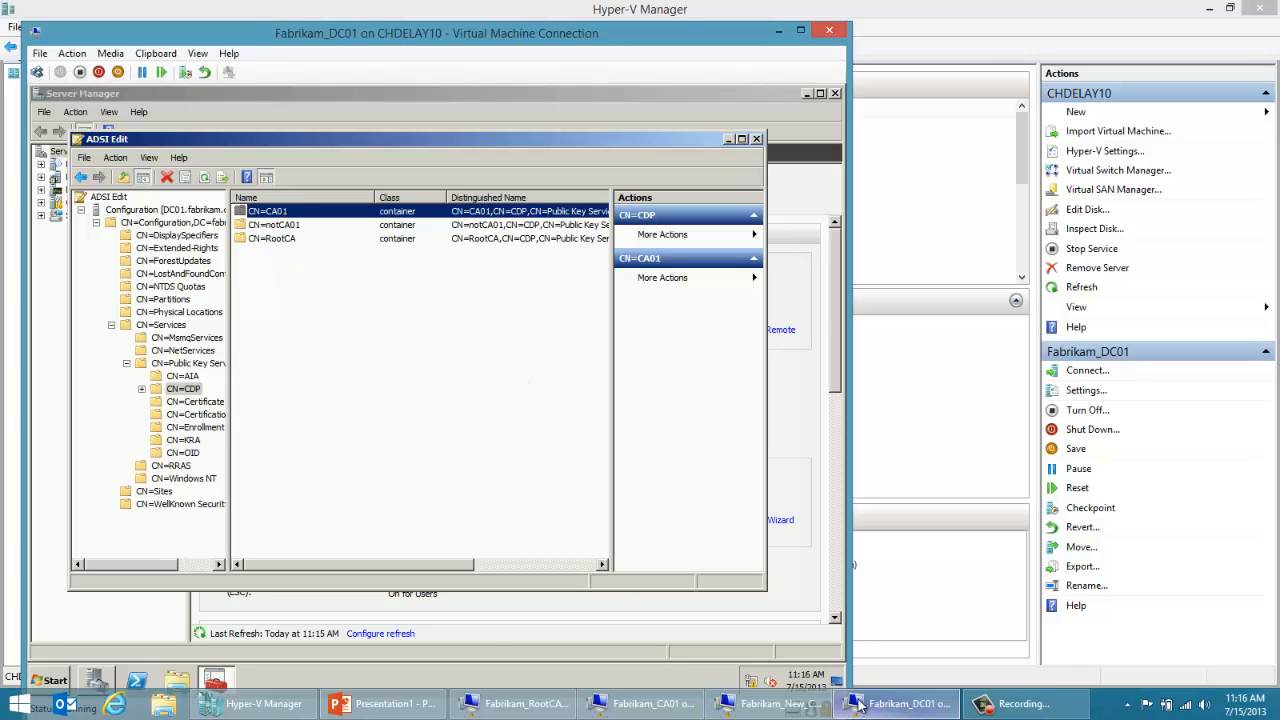
Step: Switch to the Fabrikam_New_CA01 virtual machine and launch Registry Editor with regedit
{"action": "mouse_move", "coordinate": [858, 705]}
{"action": "left_click", "coordinate": [757, 707]}
{"action": "key", "text": "super+r"}
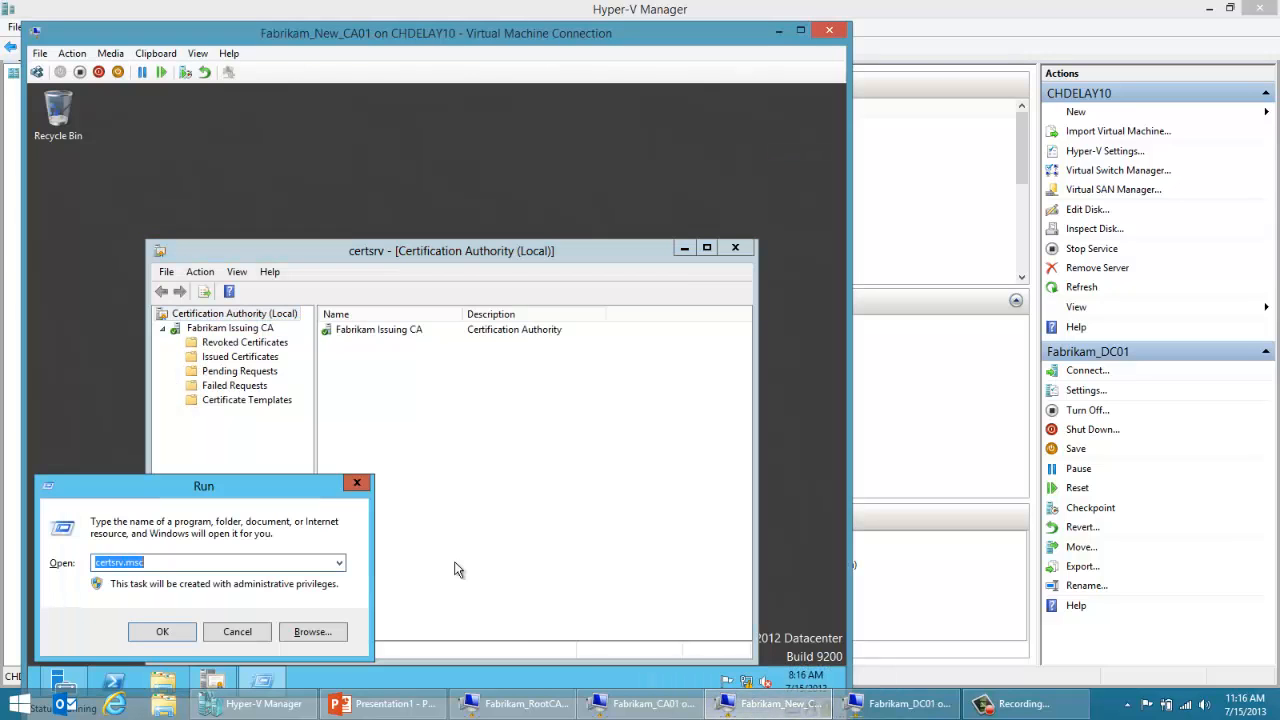
{"action": "type", "text": "regedit"}
{"action": "key", "text": "Return"}
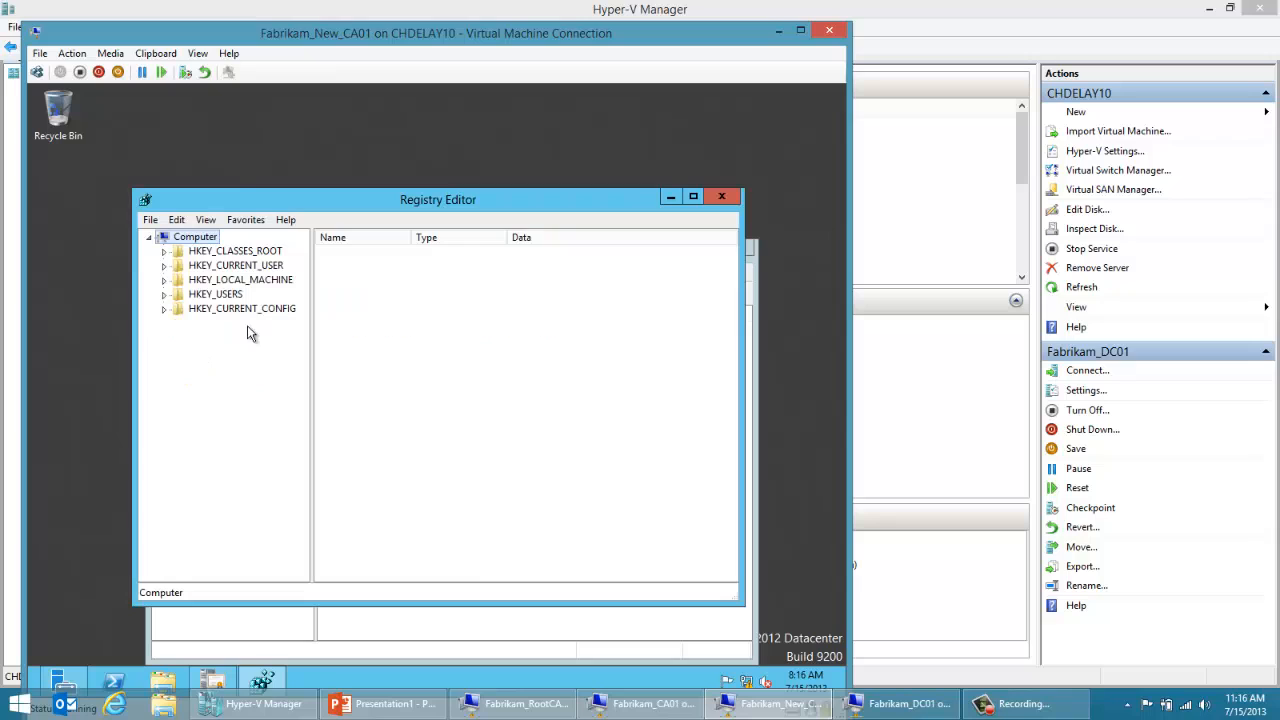
Step: Expand the registry tree to HKEY_LOCAL_MACHINE\SYSTEM\CurrentControlSet\Services
{"action": "double_click", "coordinate": [239, 282]}
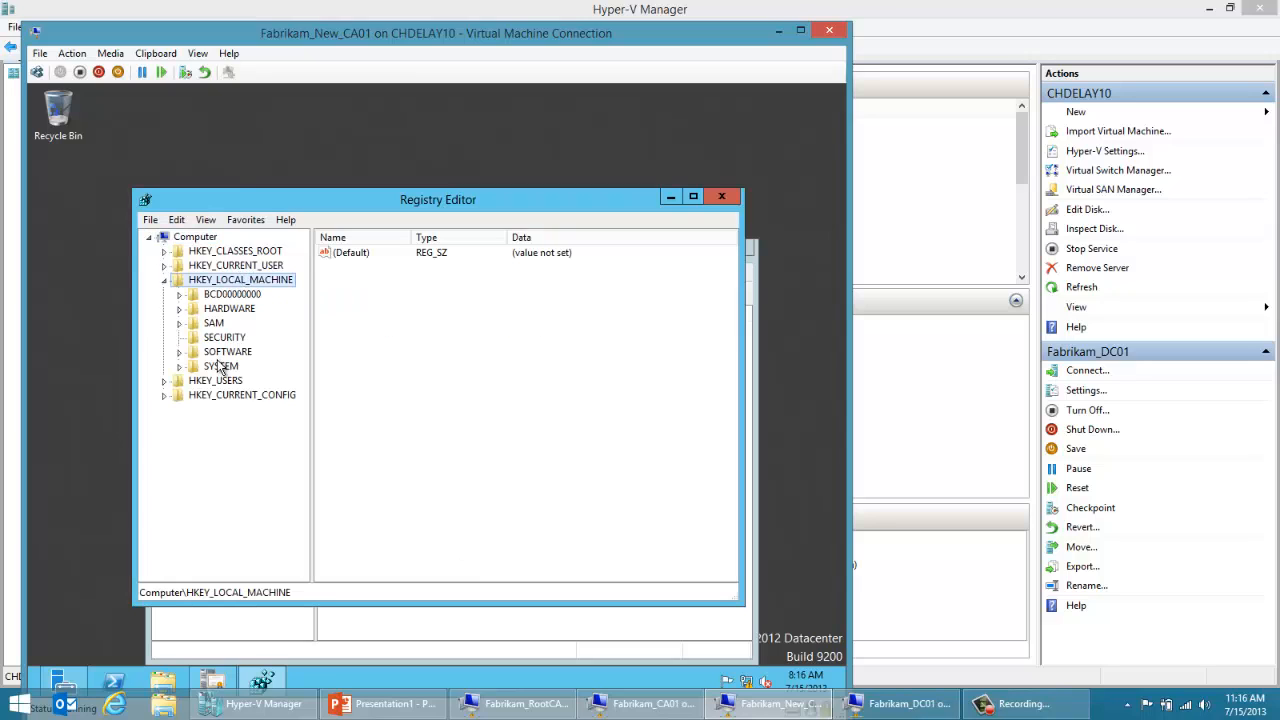
{"action": "left_click", "coordinate": [226, 368]}
{"action": "double_click", "coordinate": [228, 368]}
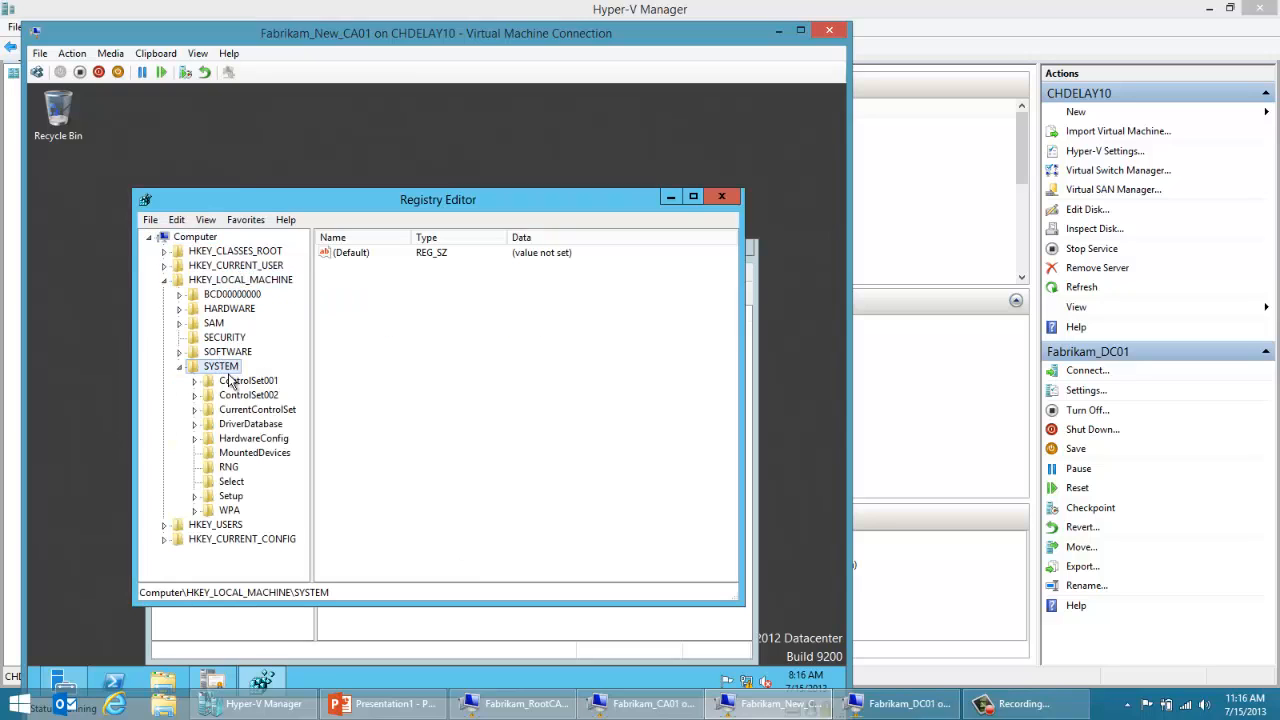
{"action": "double_click", "coordinate": [240, 410]}
{"action": "scroll", "coordinate": [300, 430], "scroll_direction": "down", "scroll_amount": 1}
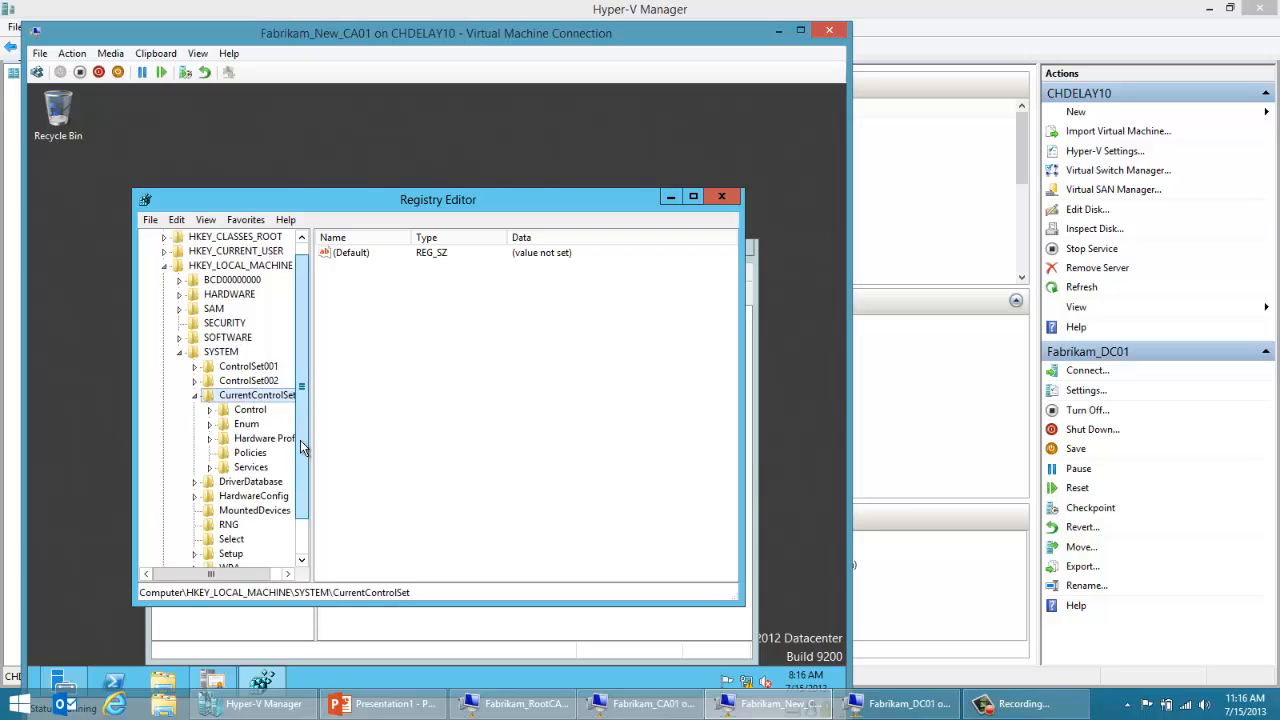
{"action": "double_click", "coordinate": [258, 438]}
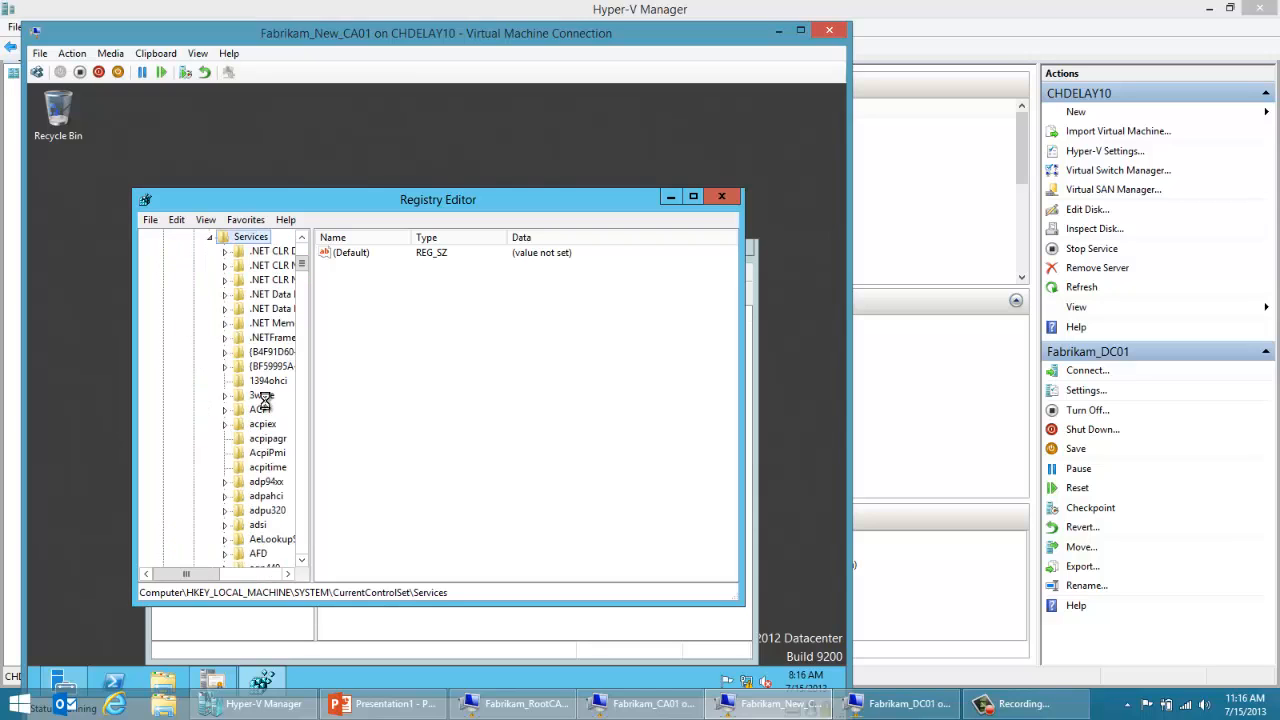
Step: Under Services, browse to CertSvc\Configuration and select the Fabrikam Issuing CA key
{"action": "left_click", "coordinate": [262, 409]}
{"action": "key", "text": "c"}
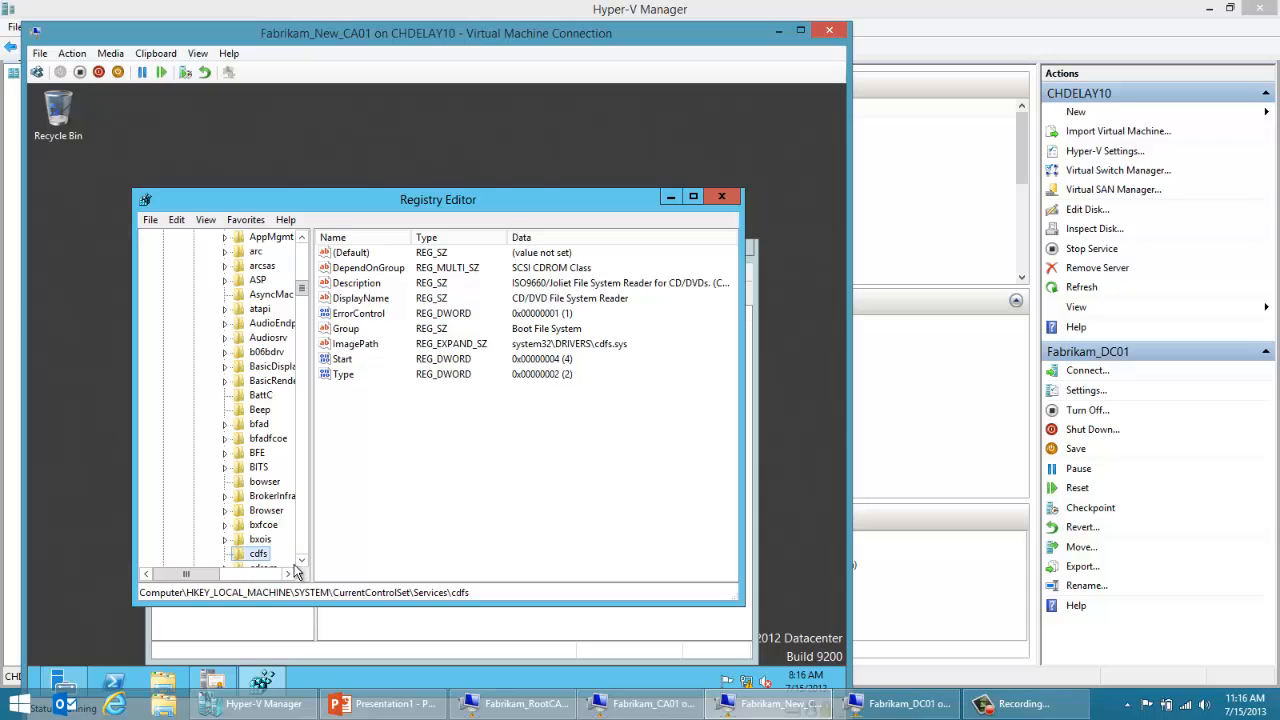
{"action": "scroll", "coordinate": [262, 530], "scroll_direction": "down", "scroll_amount": 2}
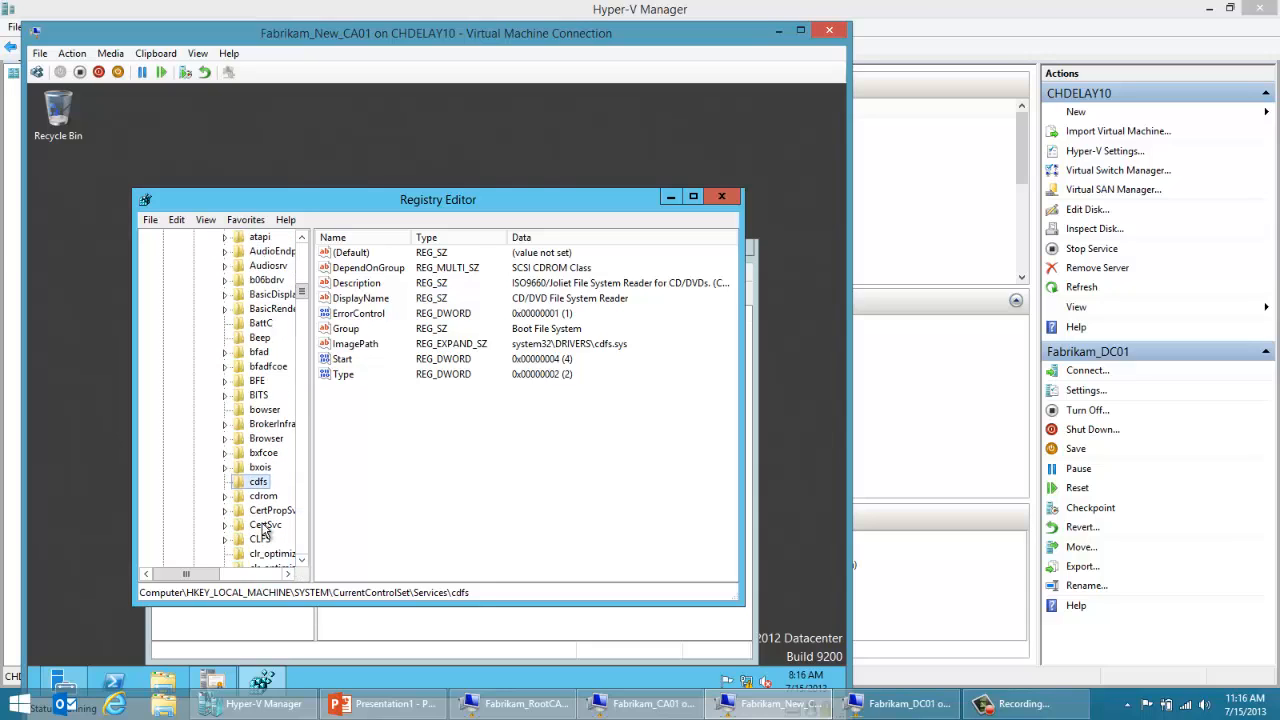
{"action": "double_click", "coordinate": [266, 526]}
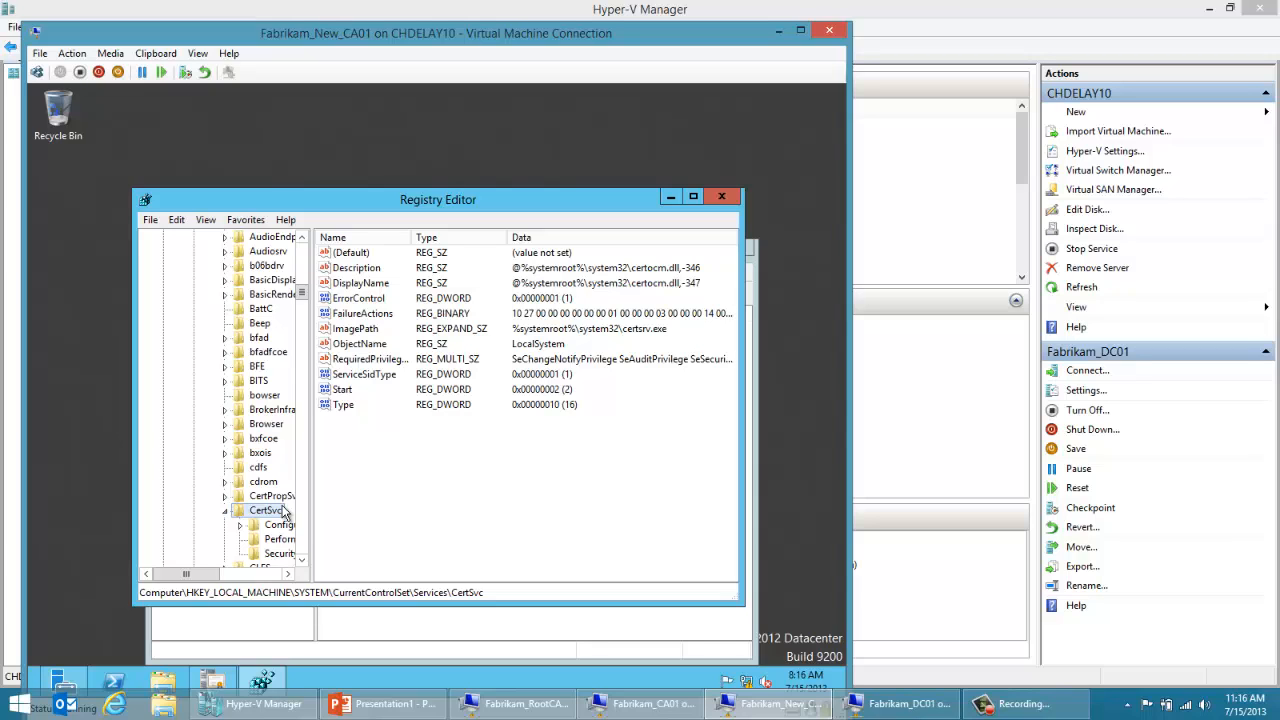
{"action": "left_click", "coordinate": [281, 526]}
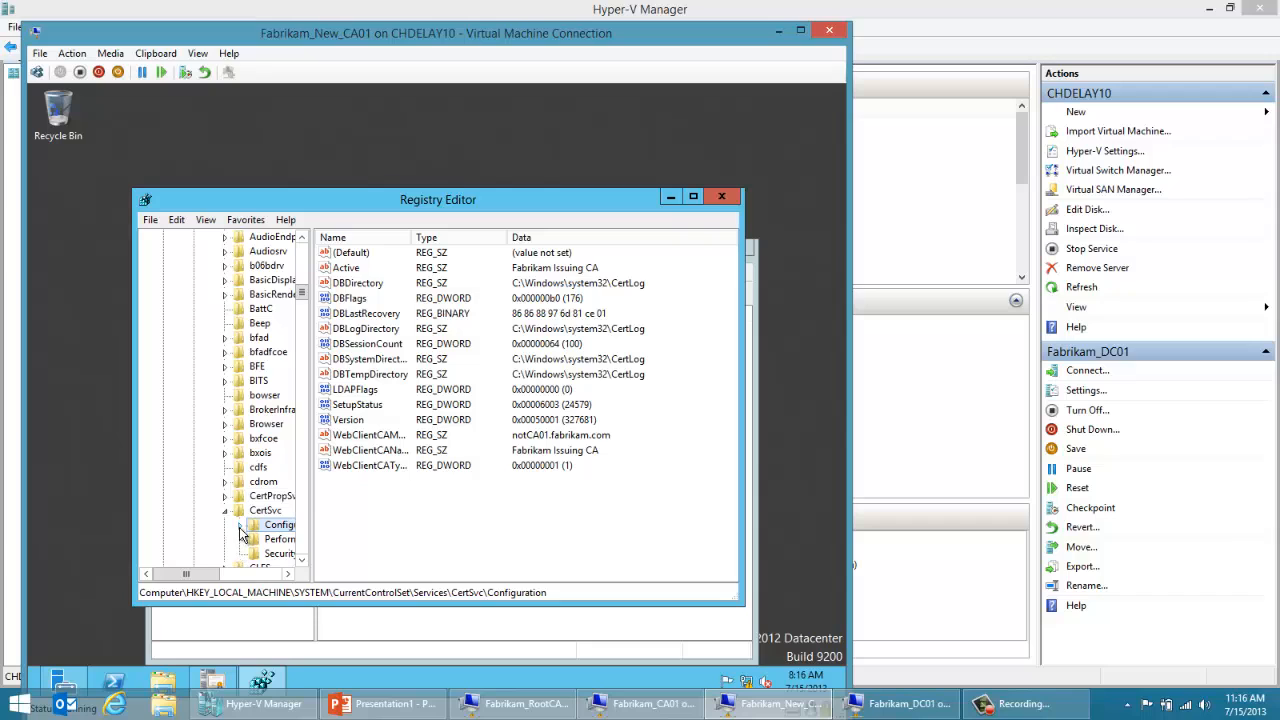
{"action": "left_click", "coordinate": [240, 525]}
{"action": "left_click", "coordinate": [286, 539]}
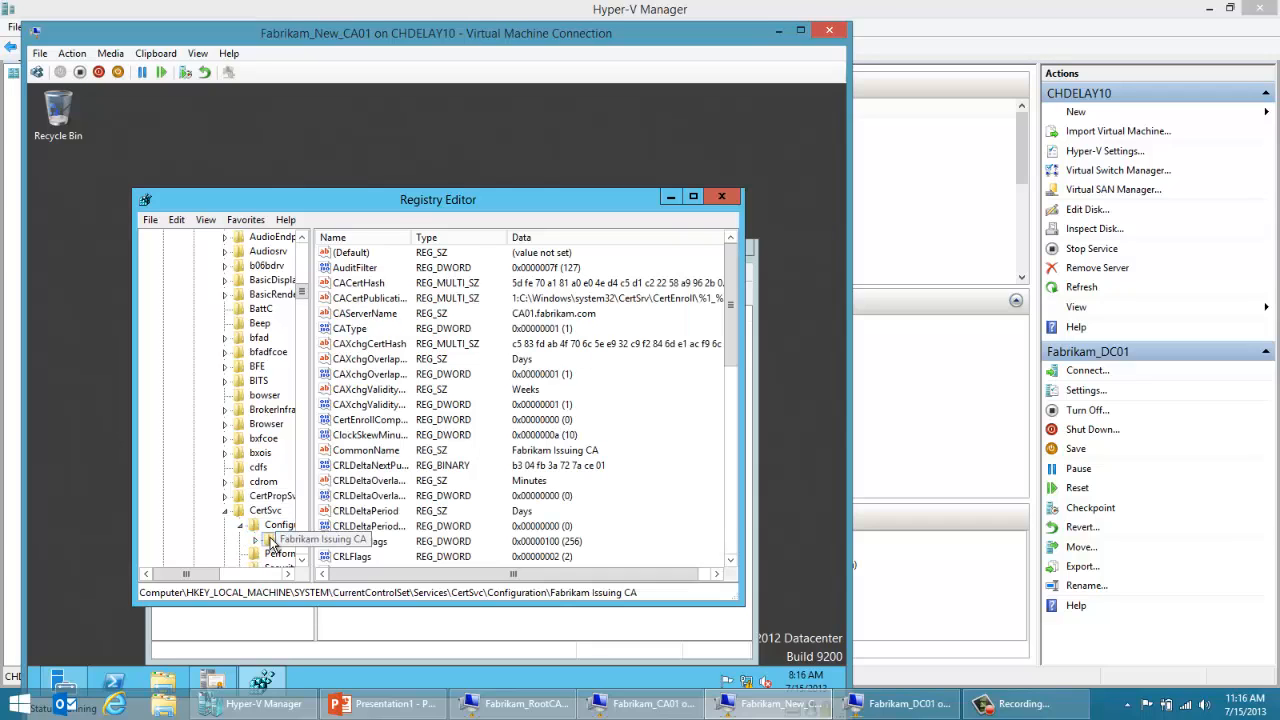
Step: Find the CRLPublicationURLs value in the Fabrikam Issuing CA key and open it for editing
{"action": "left_click", "coordinate": [366, 406]}
{"action": "key", "text": "c"}
{"action": "key", "text": "r"}
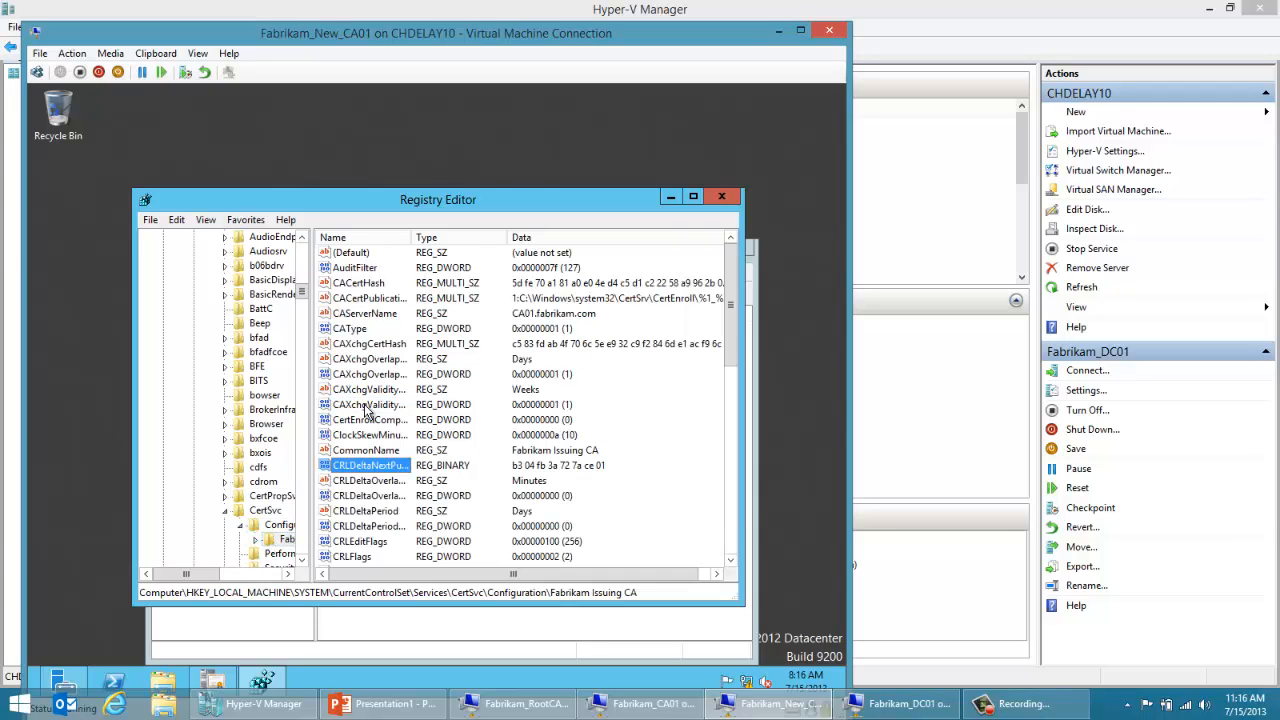
{"action": "left_click", "coordinate": [730, 561]}
{"action": "left_click", "coordinate": [730, 561]}
{"action": "left_click", "coordinate": [730, 561]}
{"action": "left_click", "coordinate": [730, 561]}
{"action": "left_click", "coordinate": [730, 561]}
{"action": "left_click", "coordinate": [730, 561]}
{"action": "left_click", "coordinate": [730, 561]}
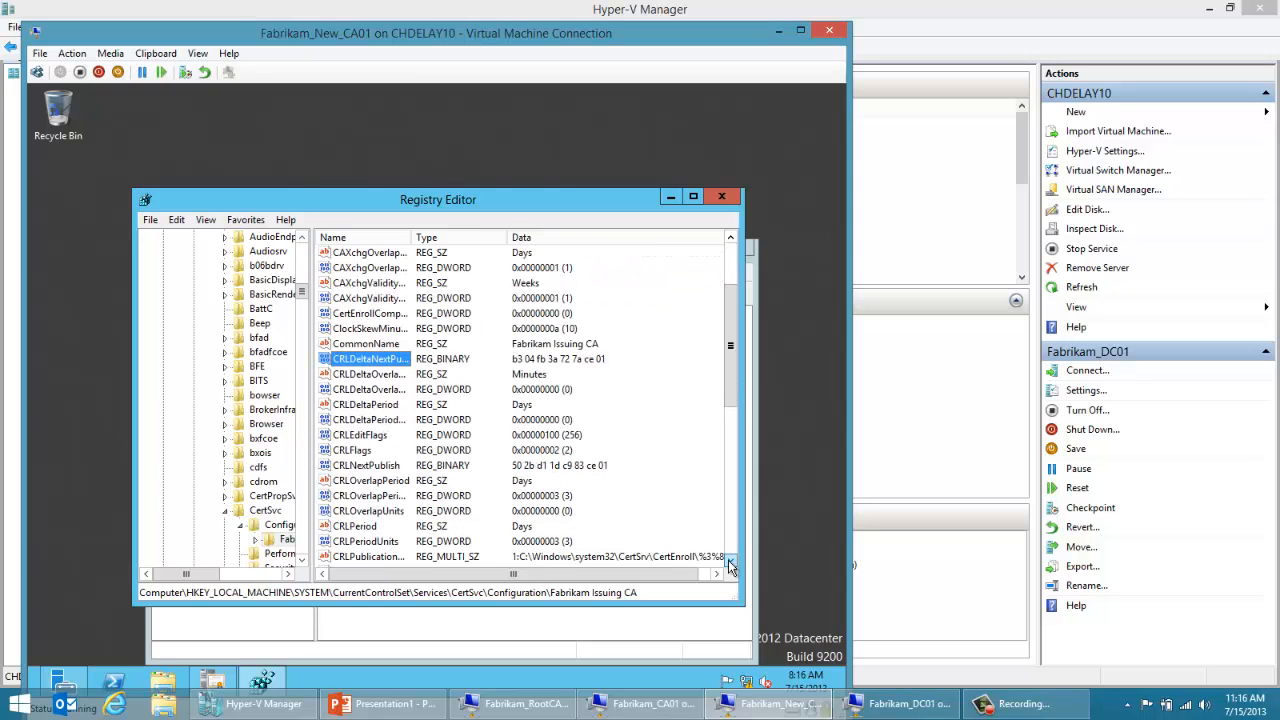
{"action": "left_click", "coordinate": [730, 561]}
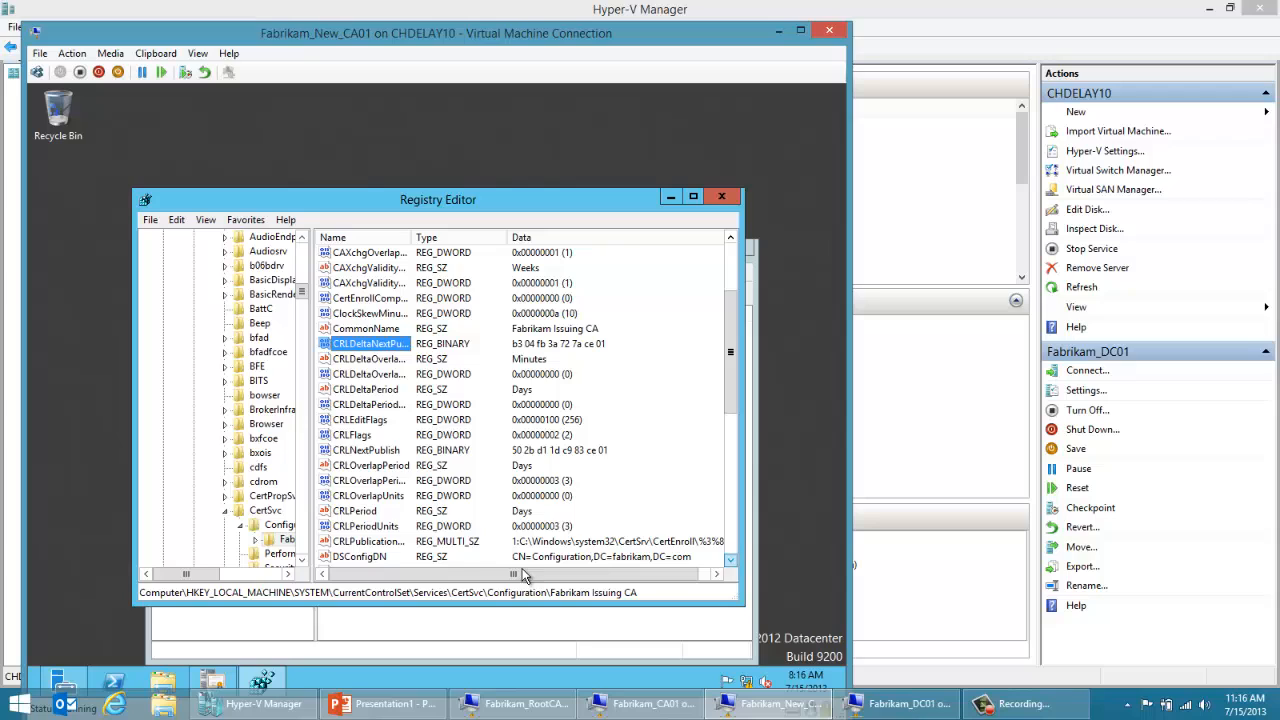
{"action": "double_click", "coordinate": [396, 544]}
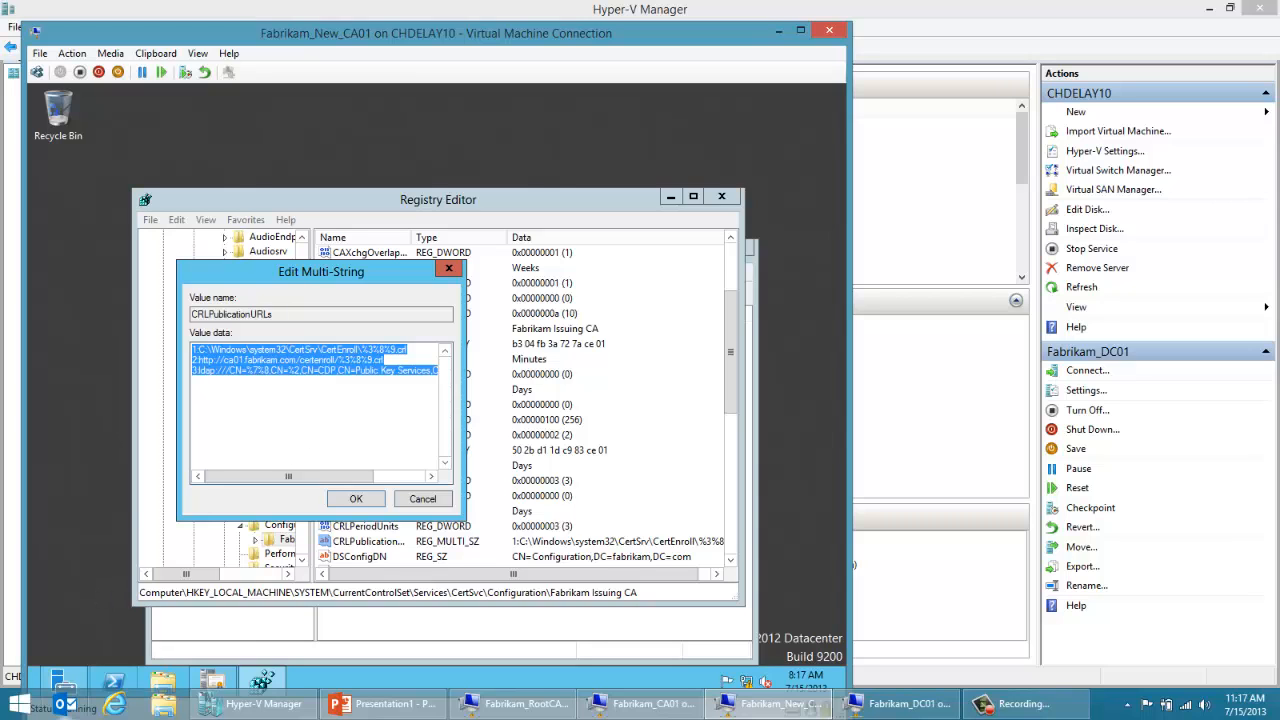
Step: In Internet Explorer, find the AskDS blog's PKI Part II article and examine its table of CRL path variables such as %2
{"action": "left_click", "coordinate": [115, 707]}
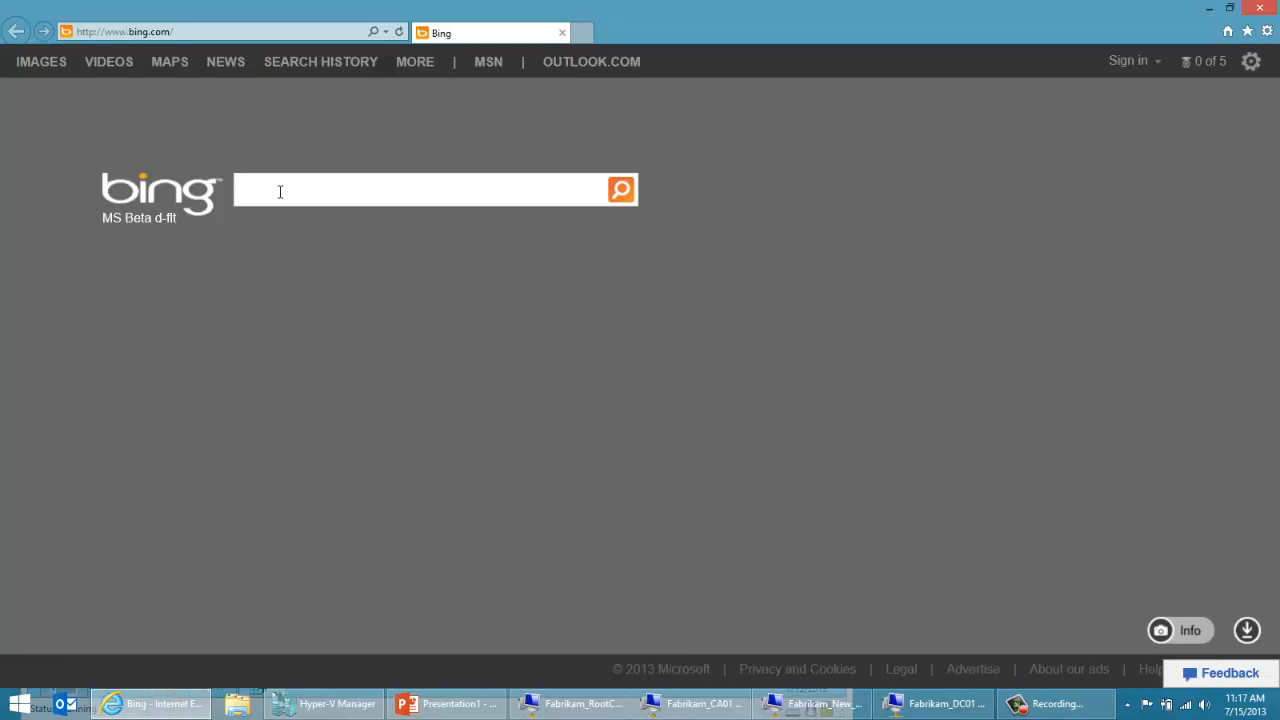
{"action": "type", "text": "asks"}
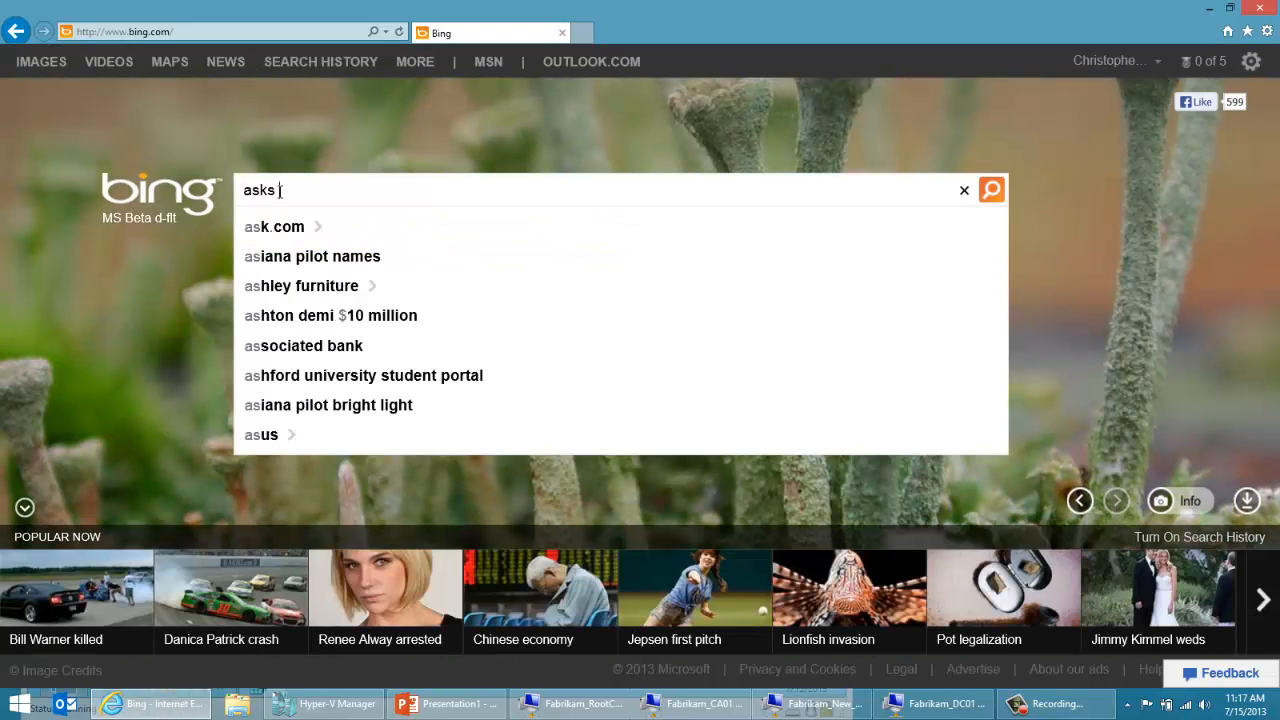
{"action": "key", "text": "BackSpace"}
{"action": "key", "text": "BackSpace"}
{"action": "type", "text": "k"}
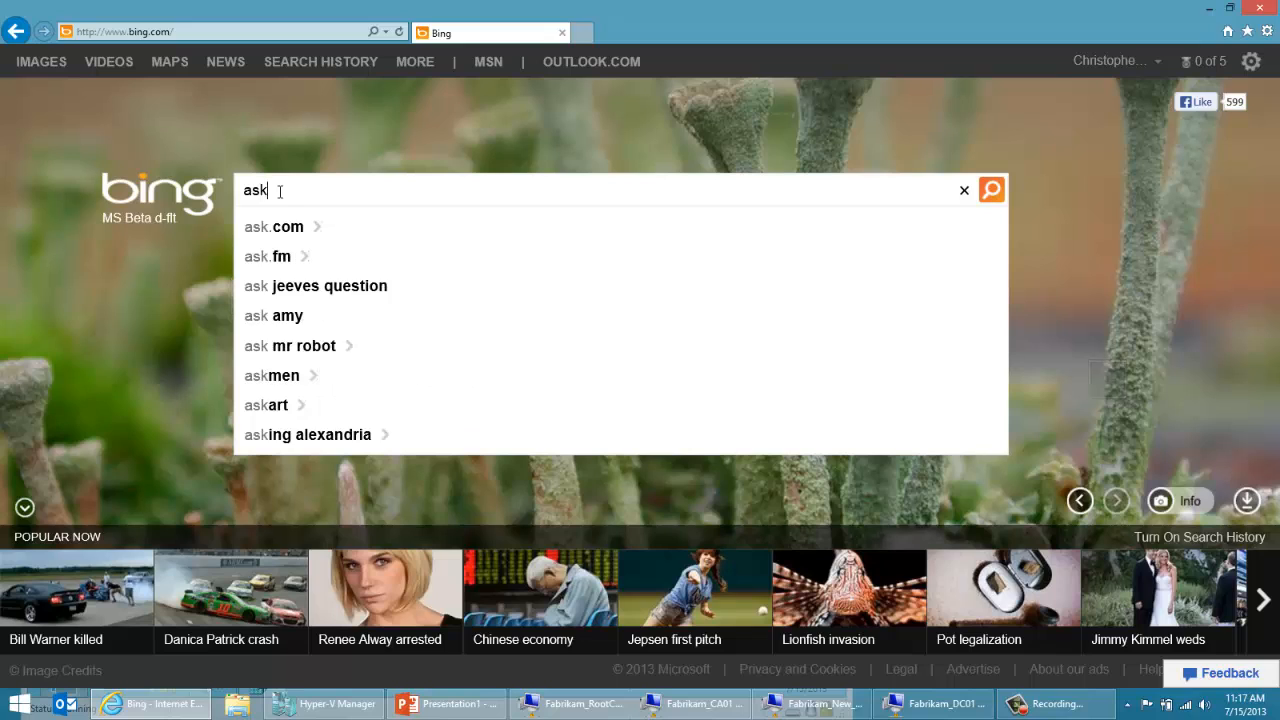
{"action": "type", "text": "ds chris pki part ii"}
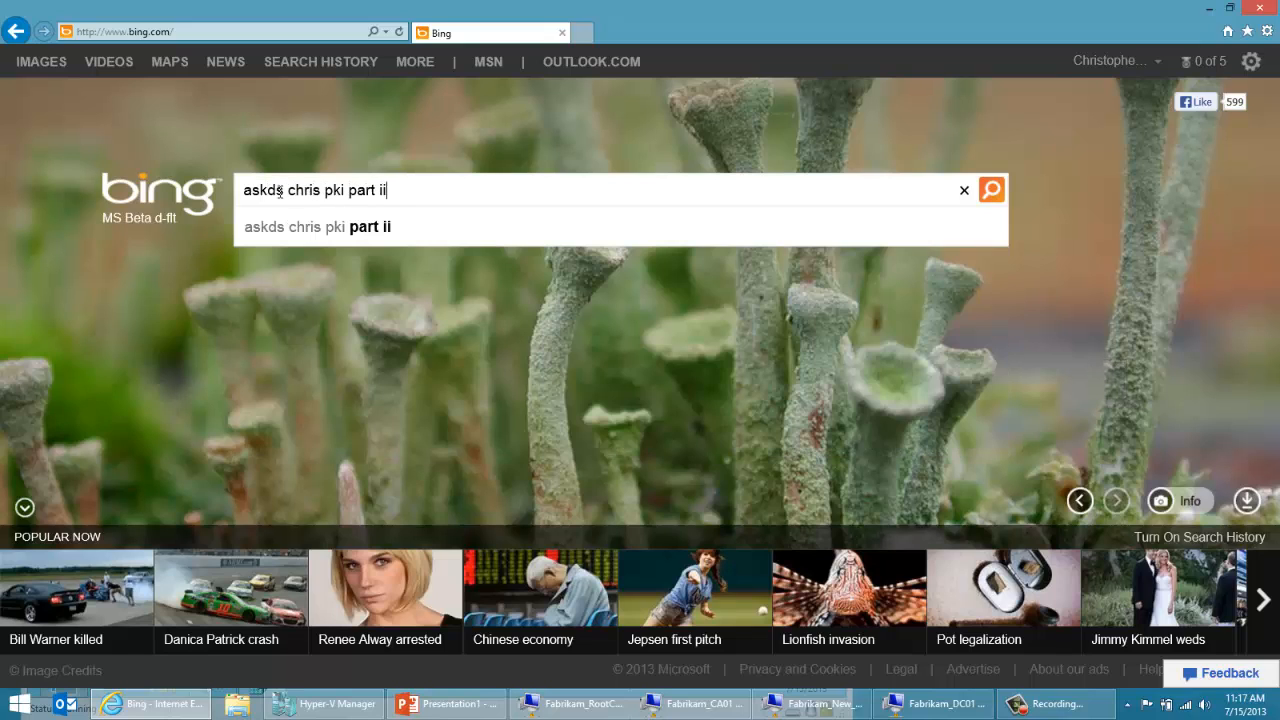
{"action": "key", "text": "Return"}
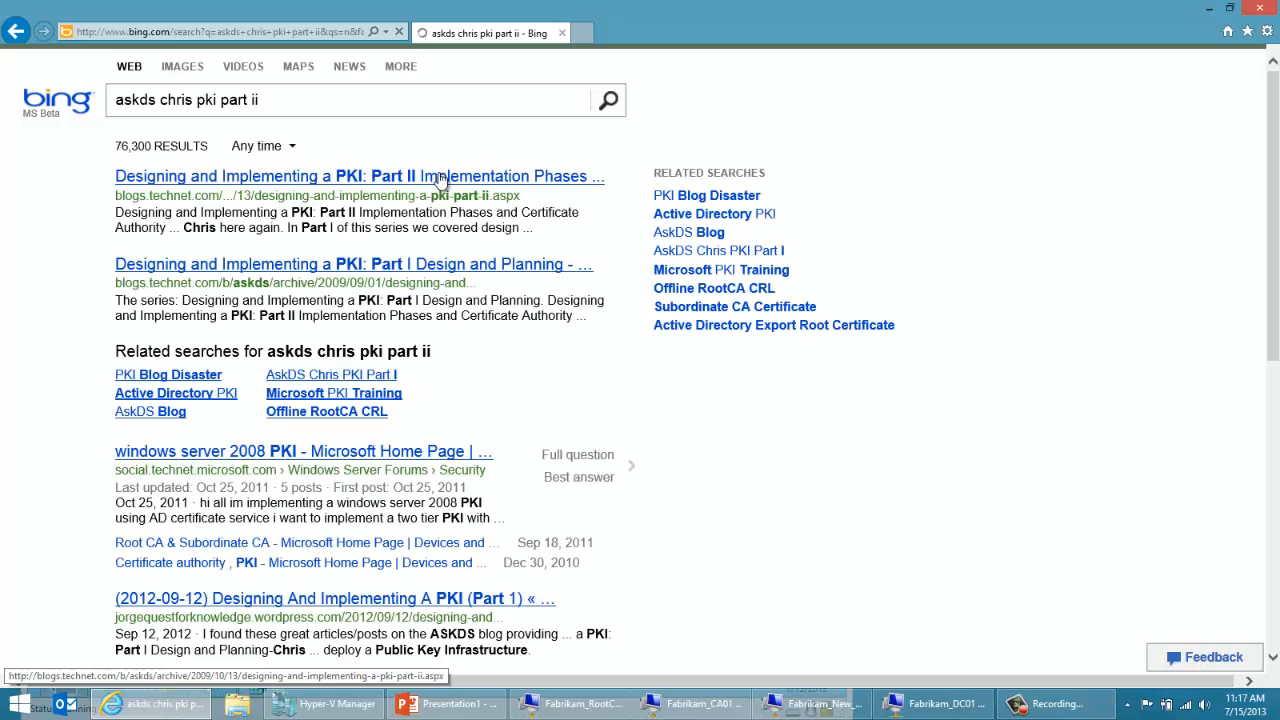
{"action": "left_click", "coordinate": [440, 178]}
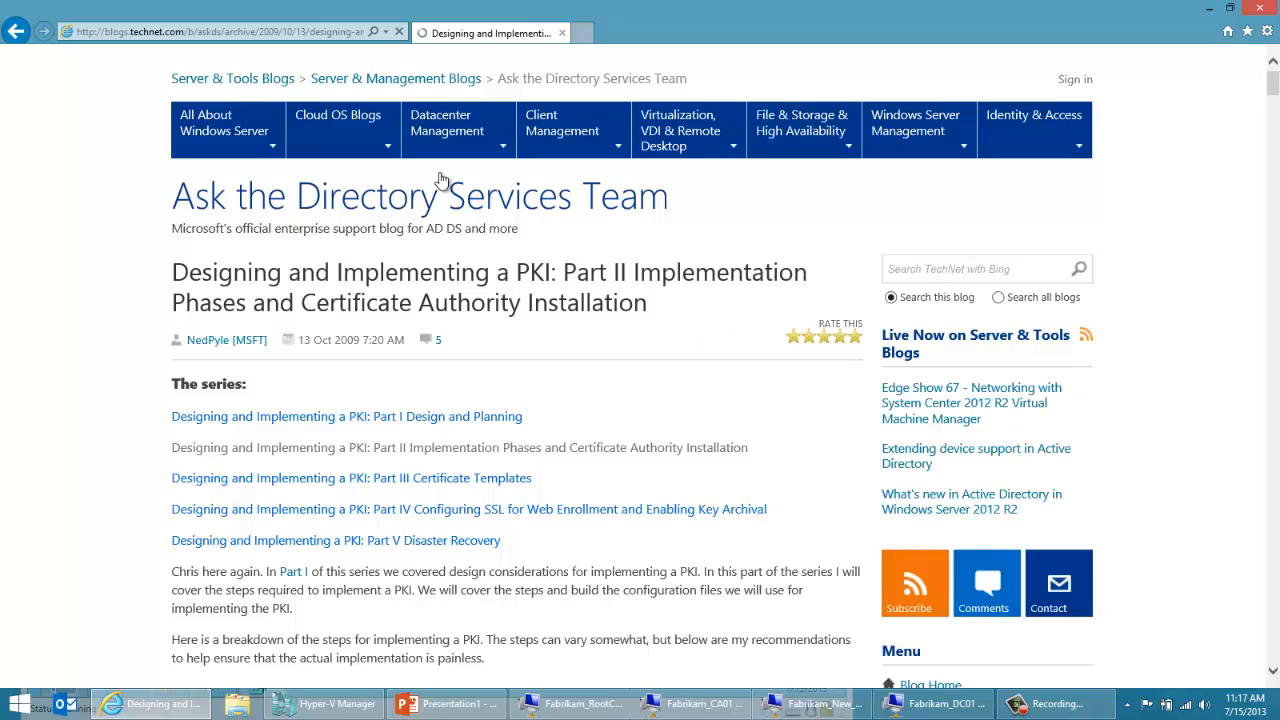
{"action": "left_click_drag", "start_coordinate": [1274, 88], "coordinate": [1275, 285]}
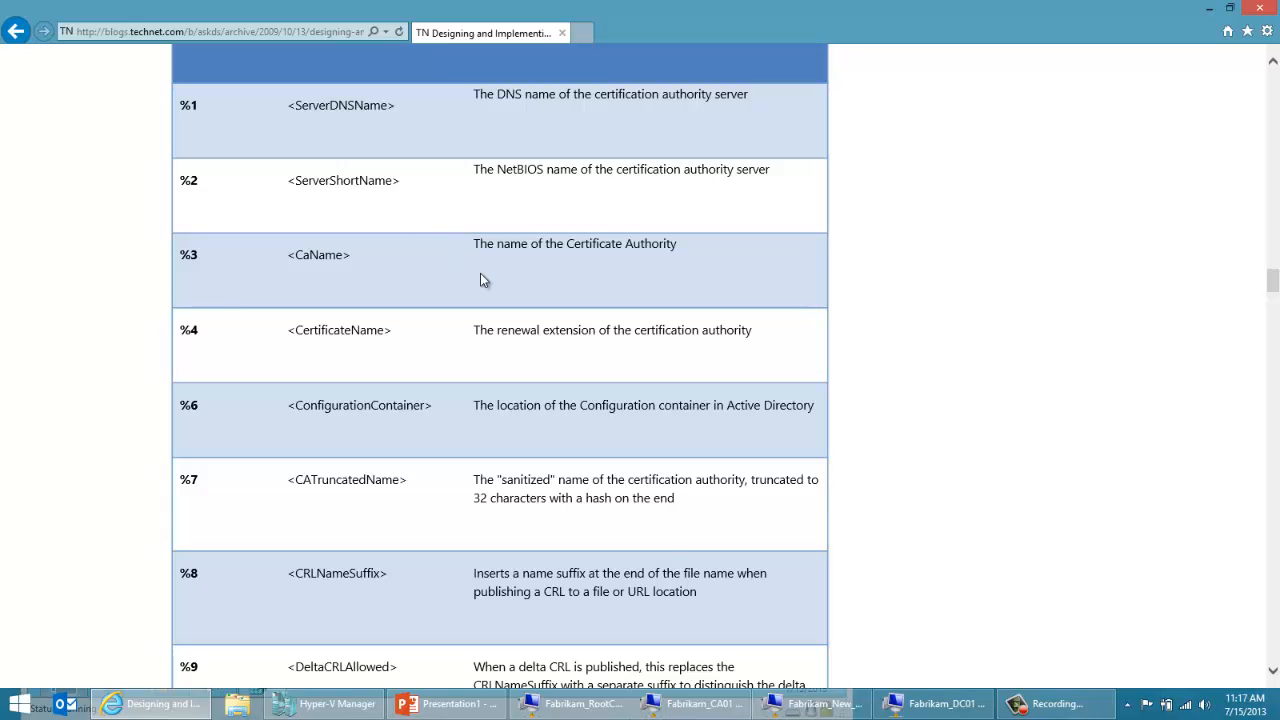
Step: Back on Fabrikam_New_CA01, replace %2 with CA01 in the LDAP entry of CRLPublicationURLs, save it and close Registry Editor
{"action": "mouse_move", "coordinate": [840, 705]}
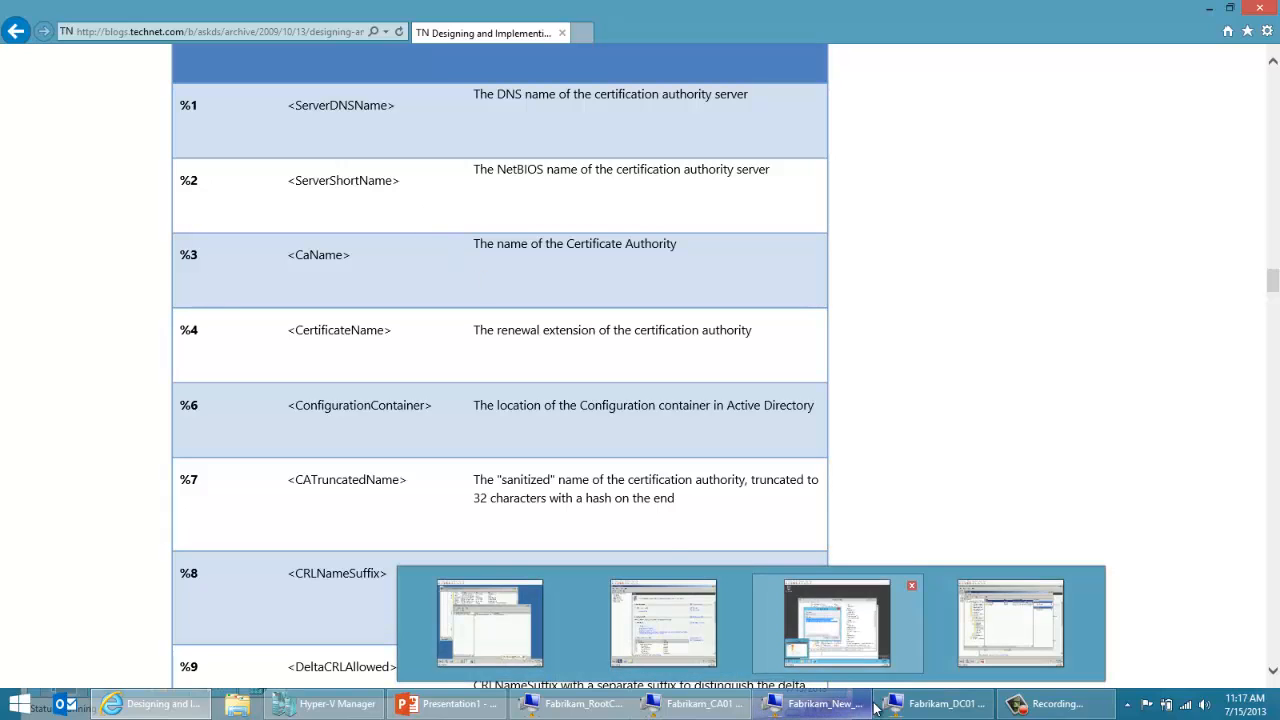
{"action": "left_click", "coordinate": [837, 622]}
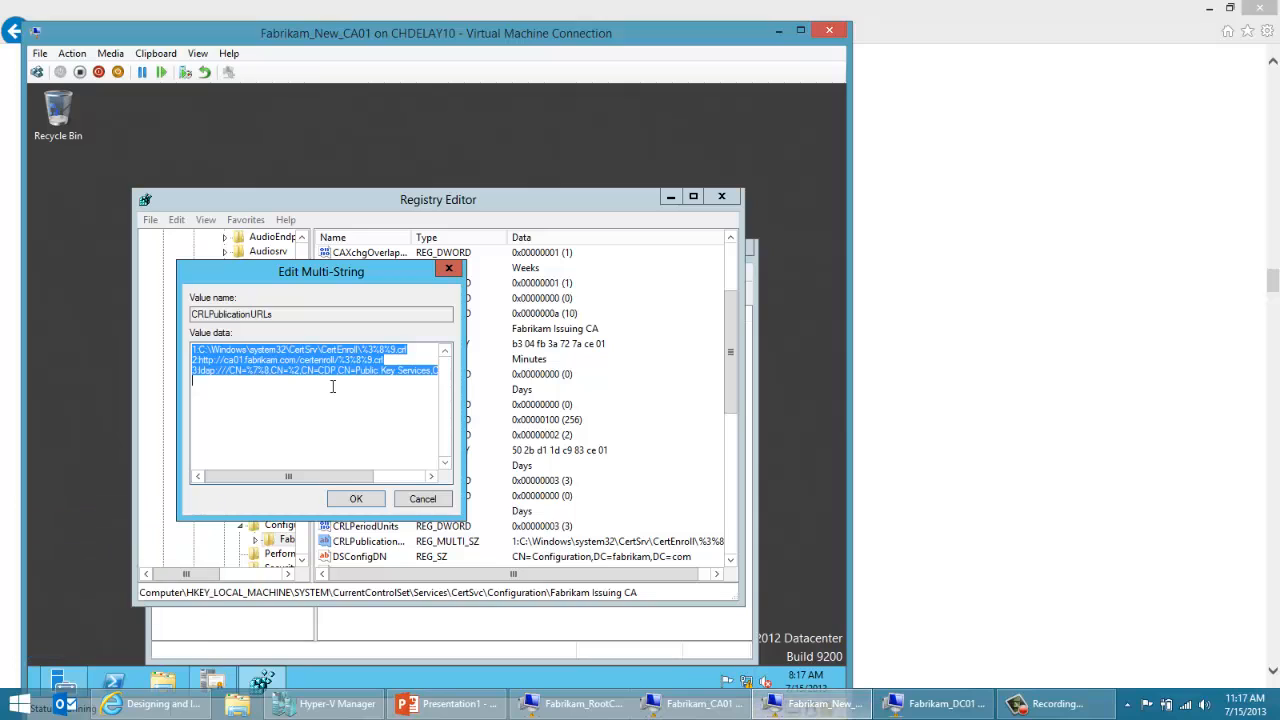
{"action": "left_click", "coordinate": [299, 371]}
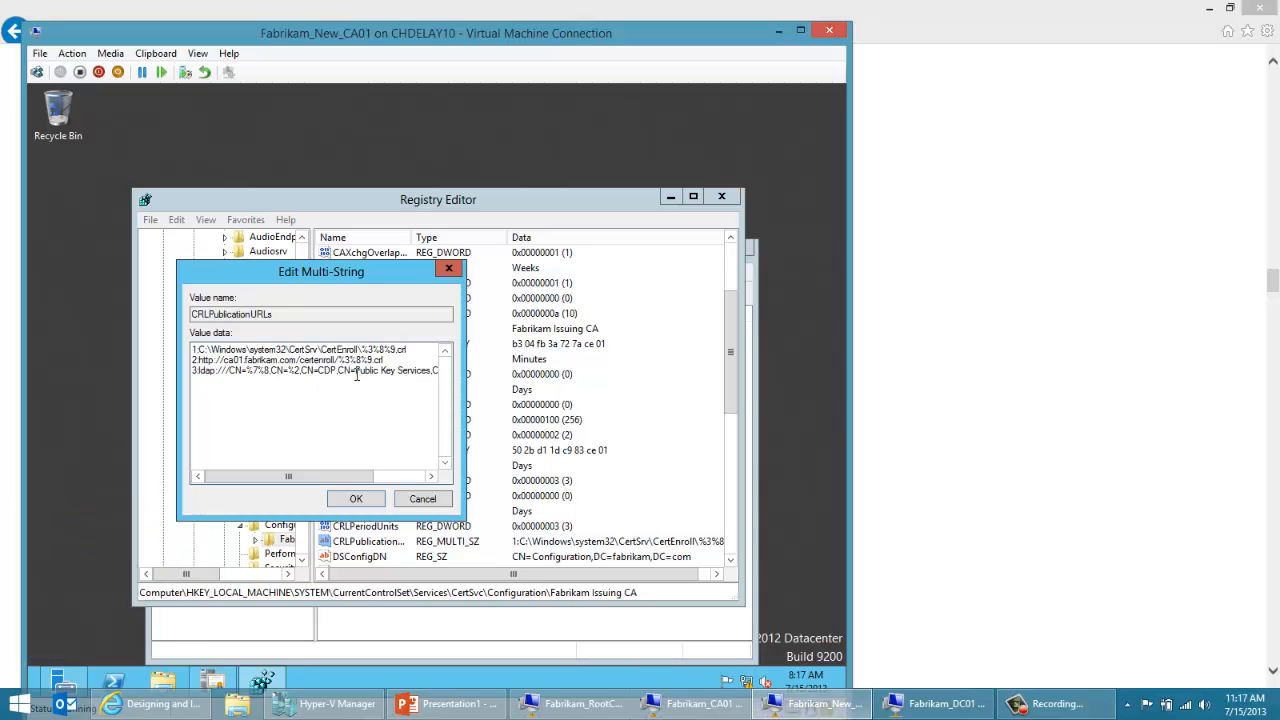
{"action": "key", "text": "BackSpace"}
{"action": "key", "text": "BackSpace"}
{"action": "type", "text": "CA01"}
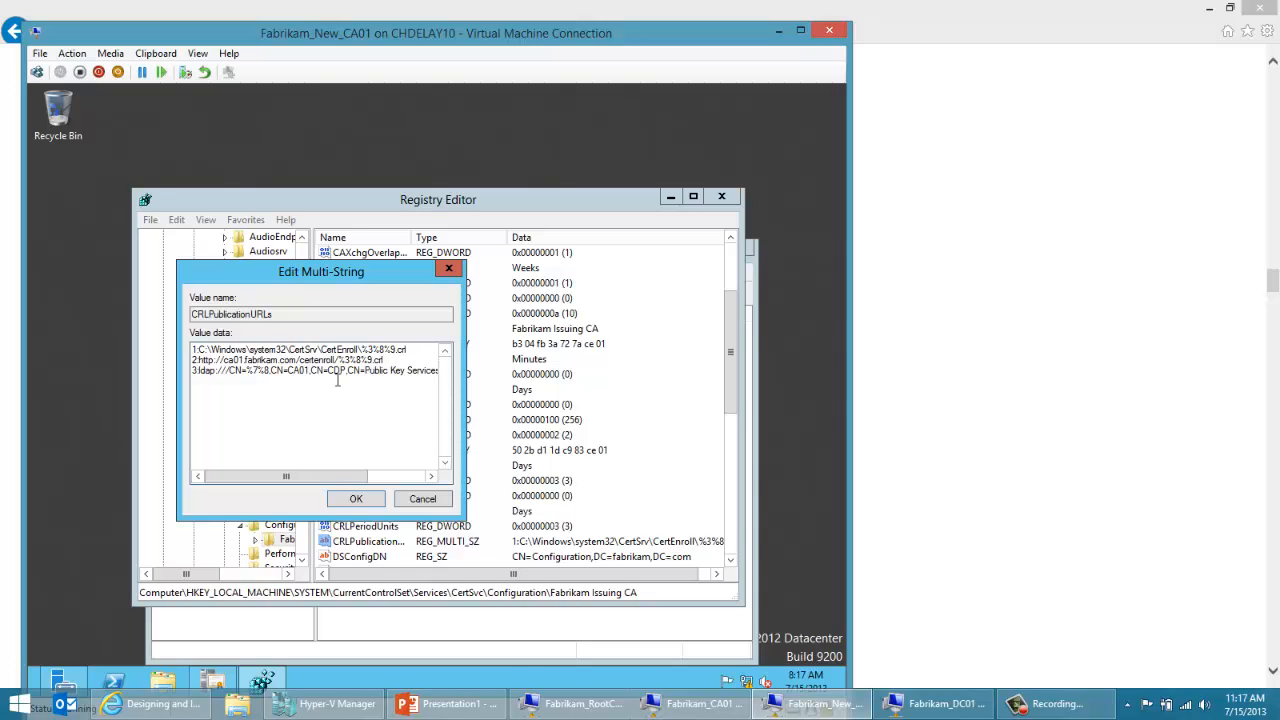
{"action": "left_click", "coordinate": [343, 502]}
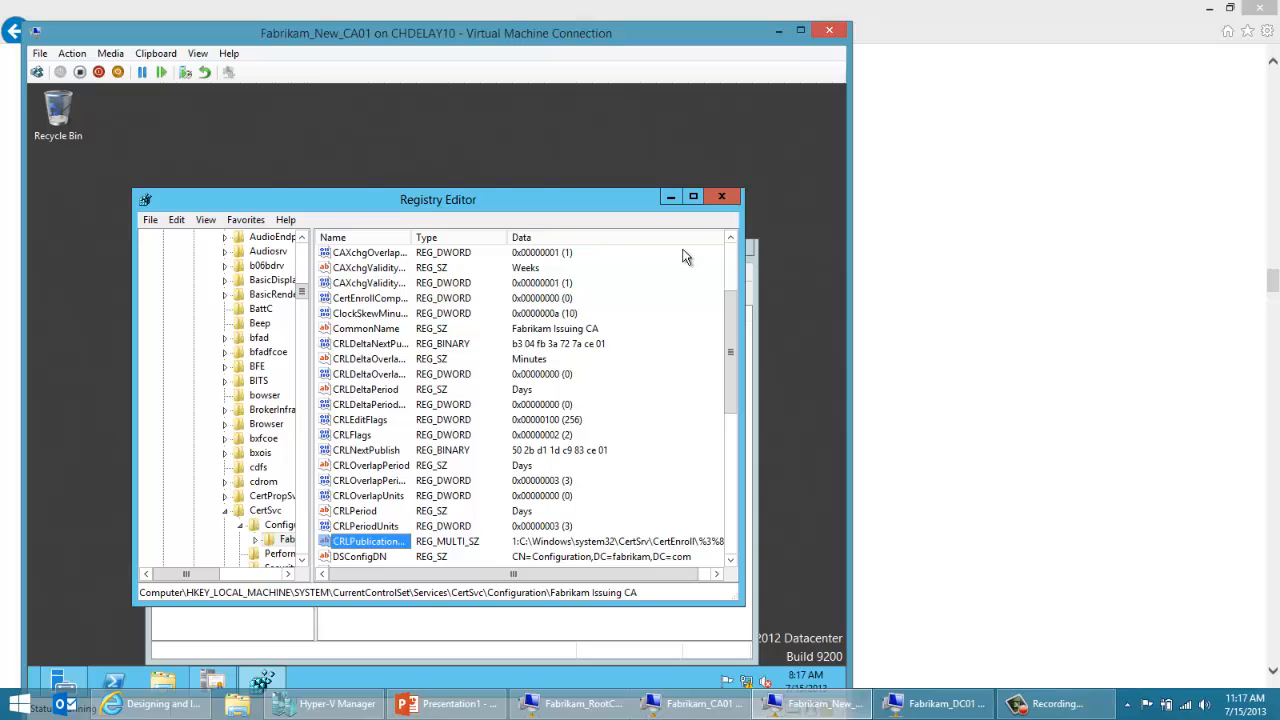
{"action": "left_click", "coordinate": [717, 205]}
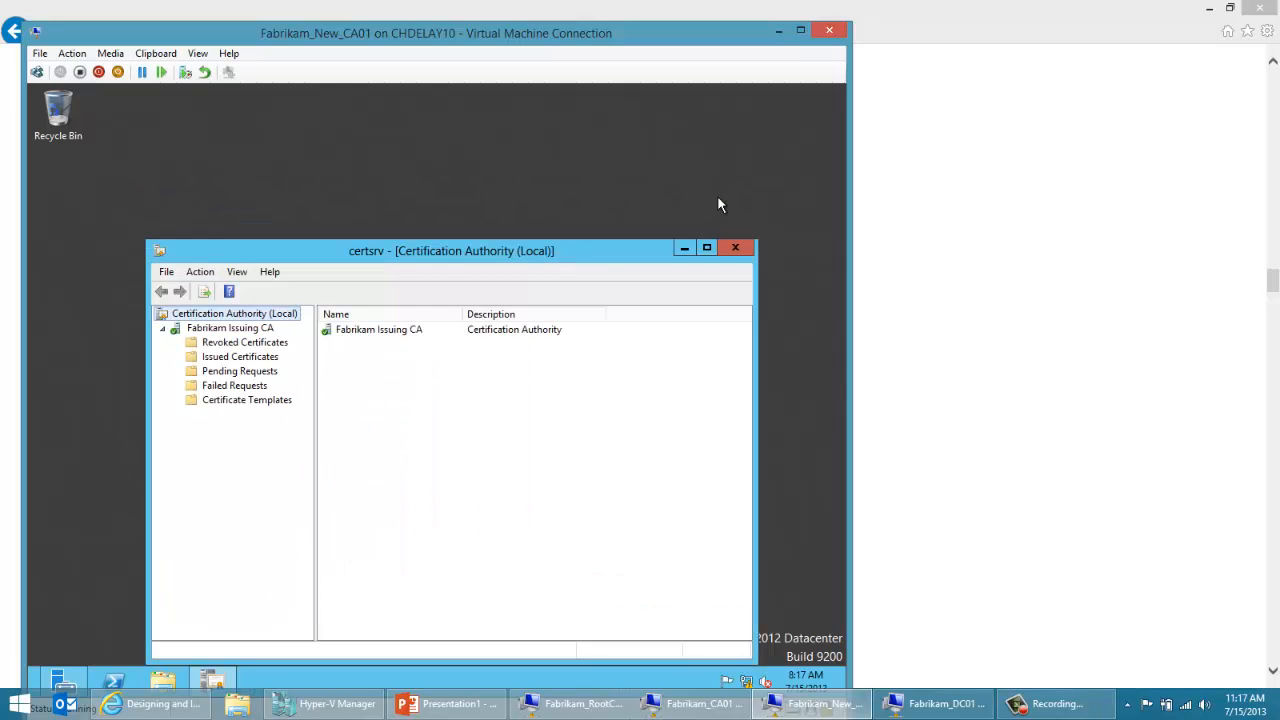
Step: Restart the Fabrikam Issuing CA service from the Certification Authority console
{"action": "left_click", "coordinate": [240, 330]}
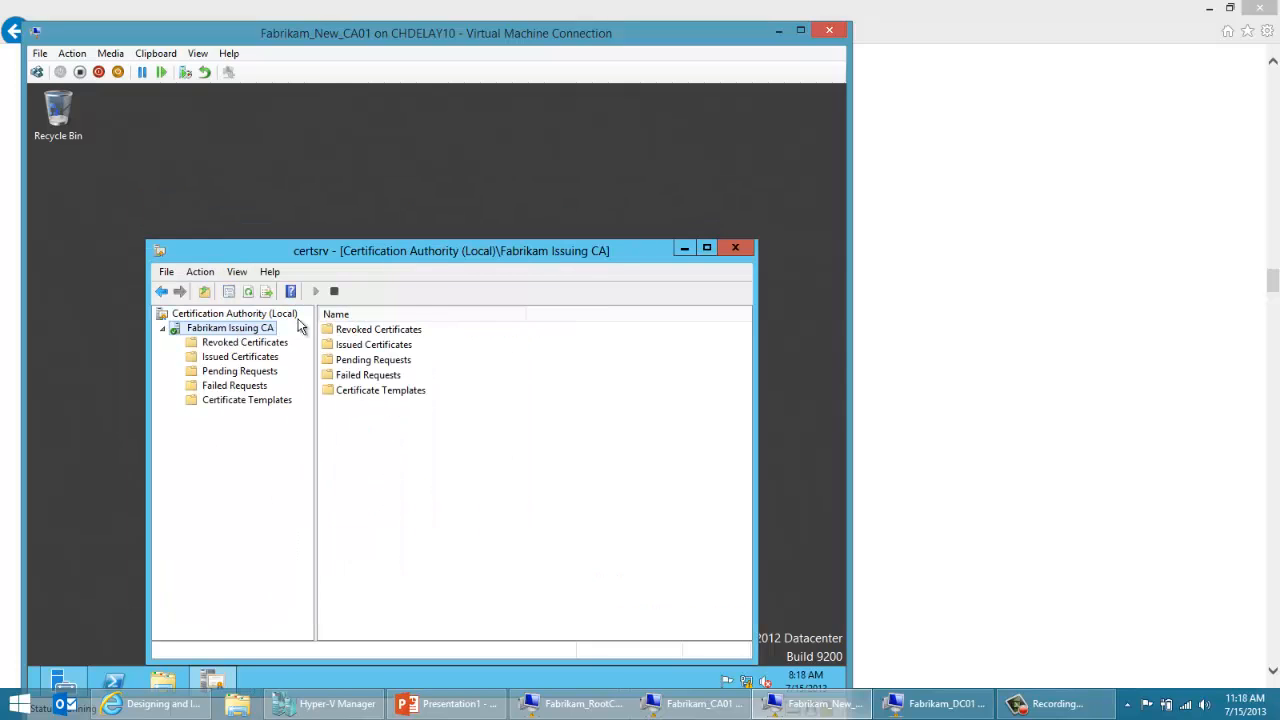
{"action": "left_click", "coordinate": [335, 291]}
{"action": "left_click", "coordinate": [316, 292]}
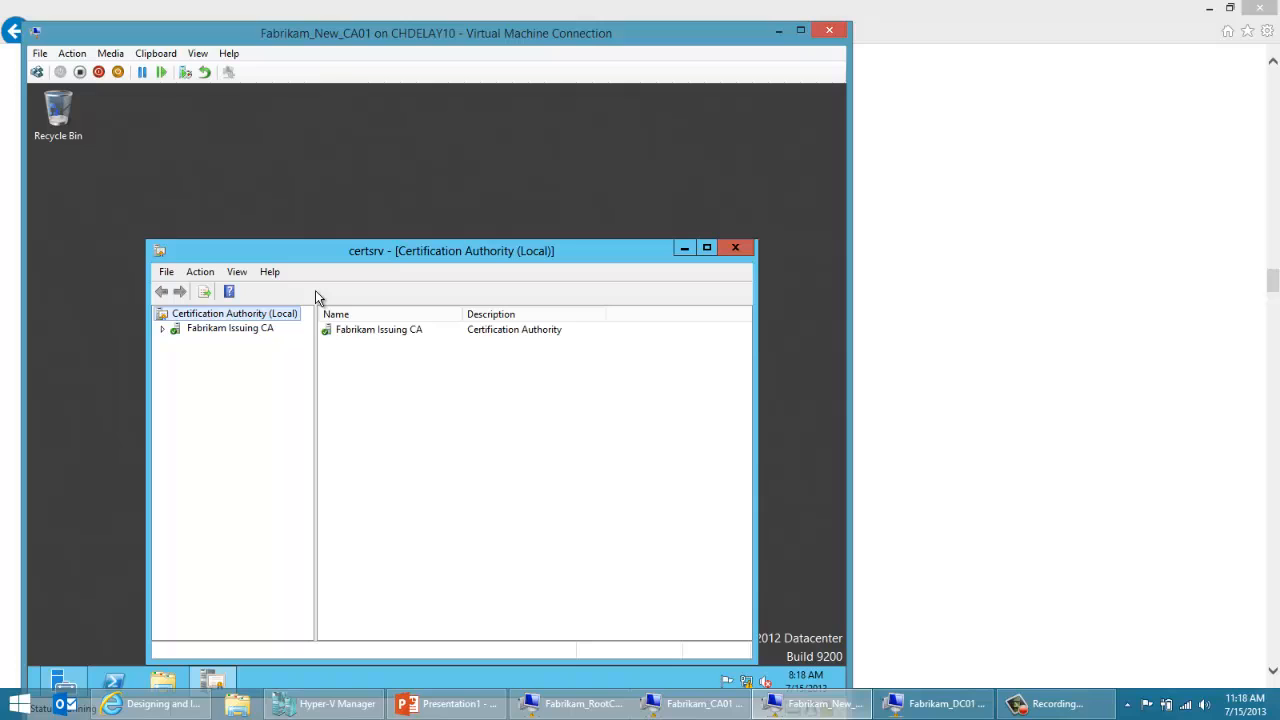
Step: Try to publish a new CRL from the Revoked Certificates of the Fabrikam Issuing CA
{"action": "left_click", "coordinate": [164, 332]}
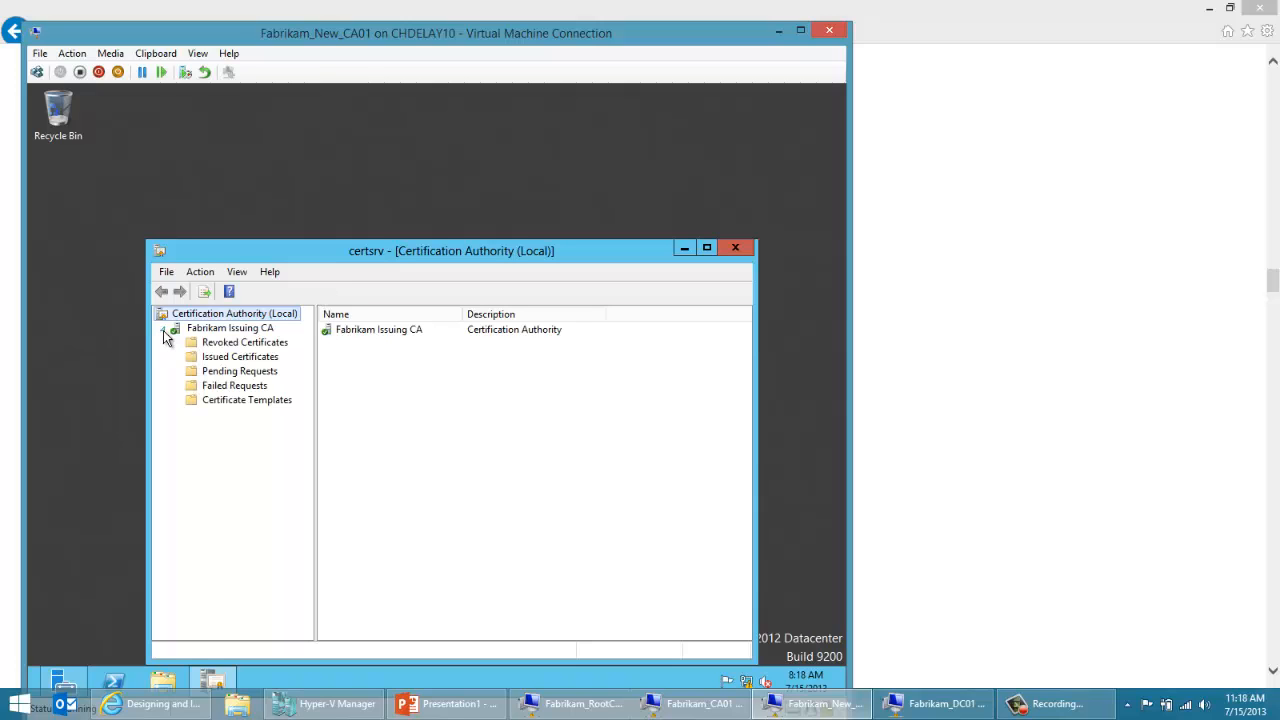
{"action": "left_click", "coordinate": [218, 358]}
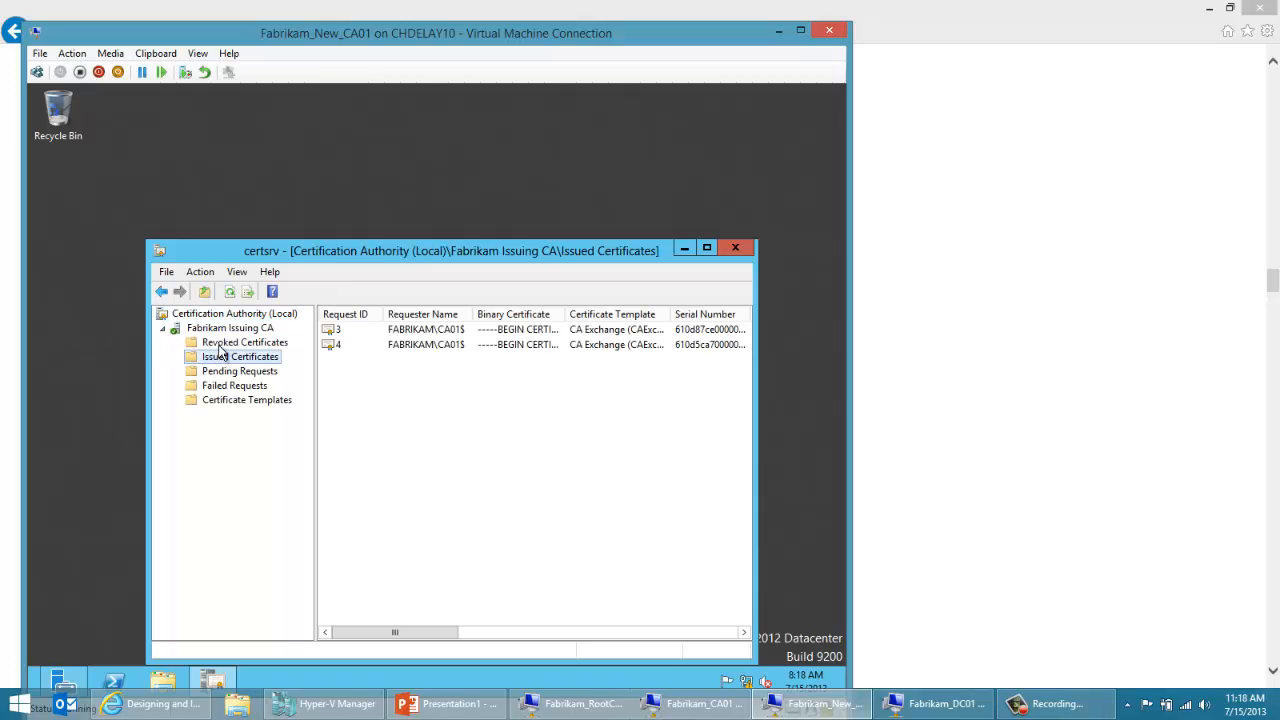
{"action": "left_click", "coordinate": [220, 345]}
{"action": "right_click", "coordinate": [218, 346]}
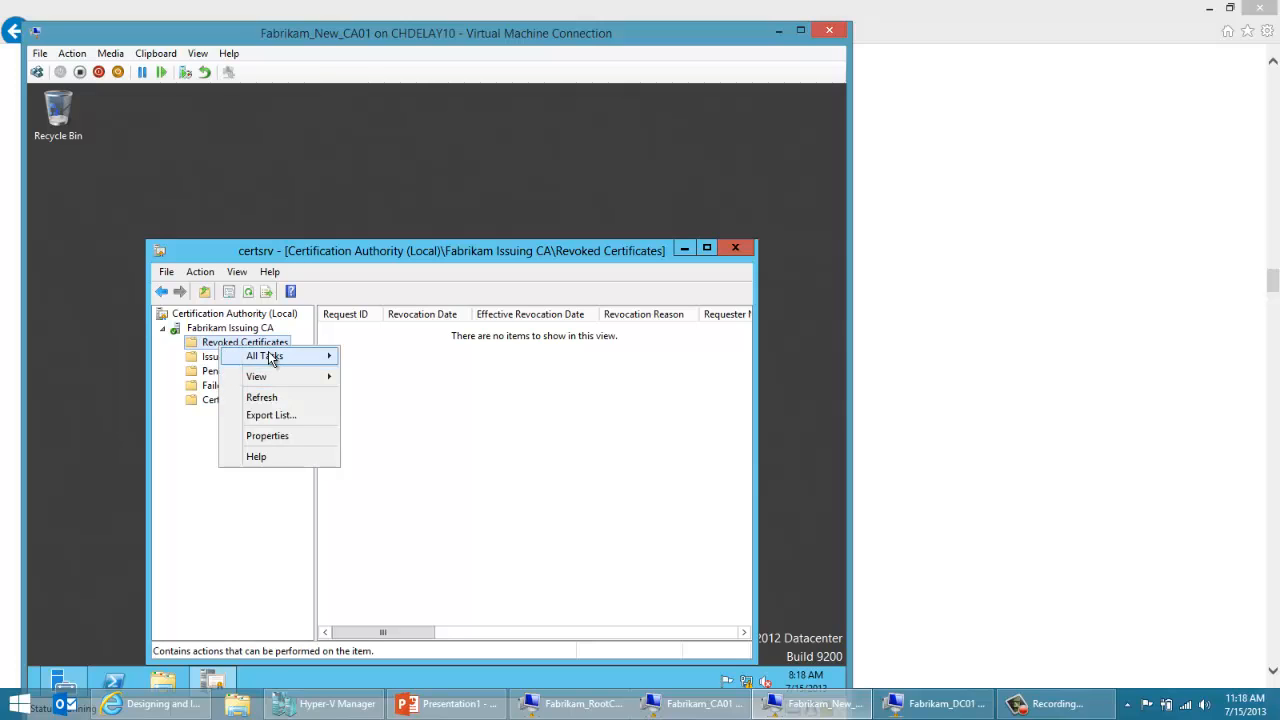
{"action": "mouse_move", "coordinate": [271, 355]}
{"action": "left_click", "coordinate": [377, 357]}
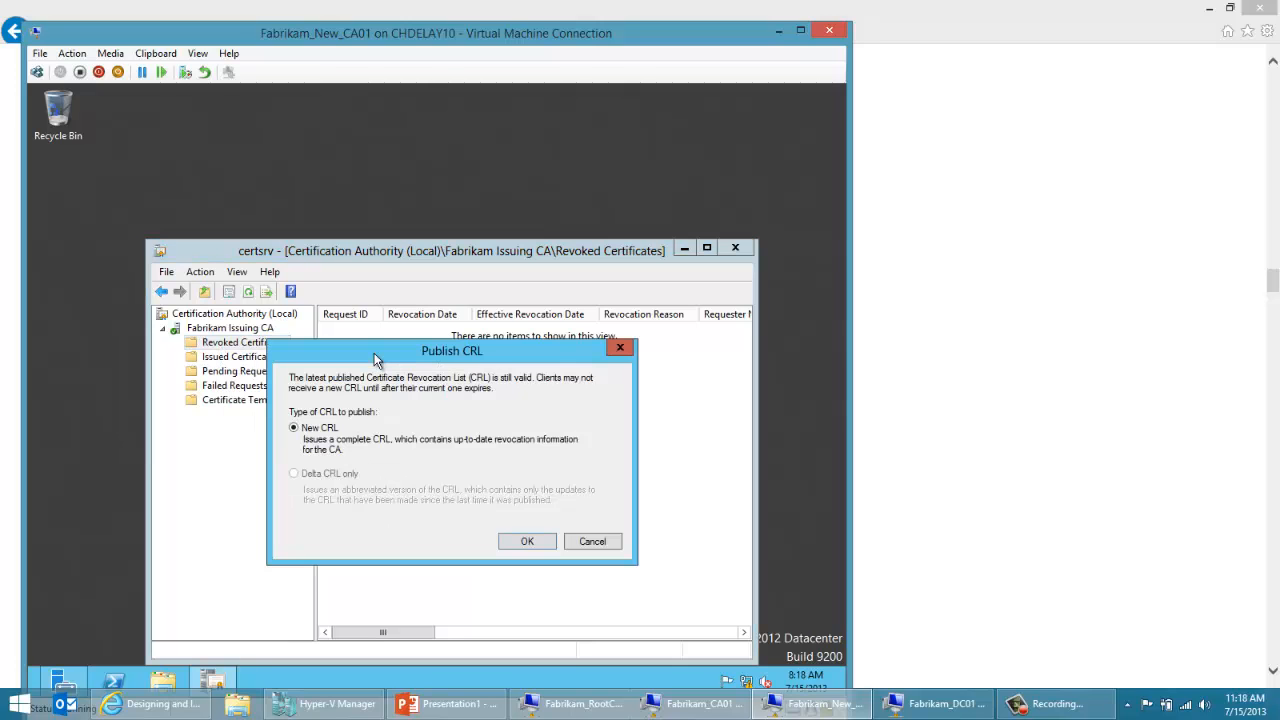
{"action": "left_click", "coordinate": [514, 539]}
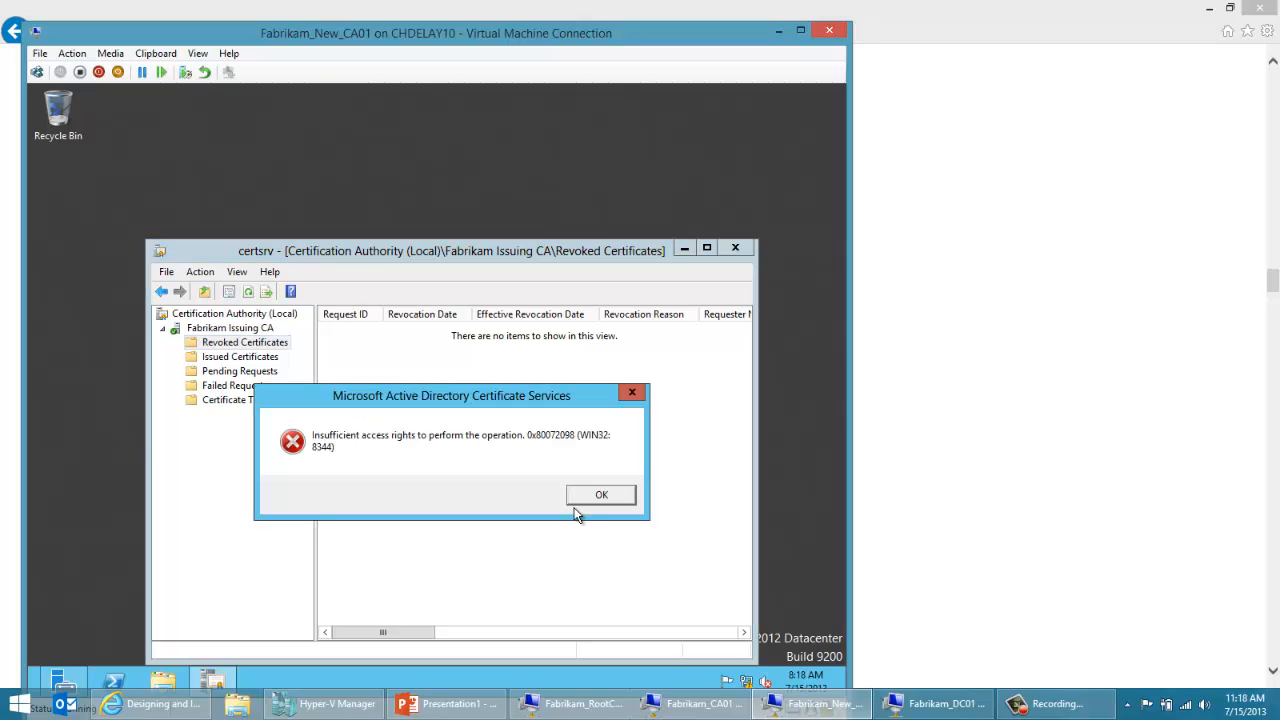
{"action": "left_click", "coordinate": [586, 503]}
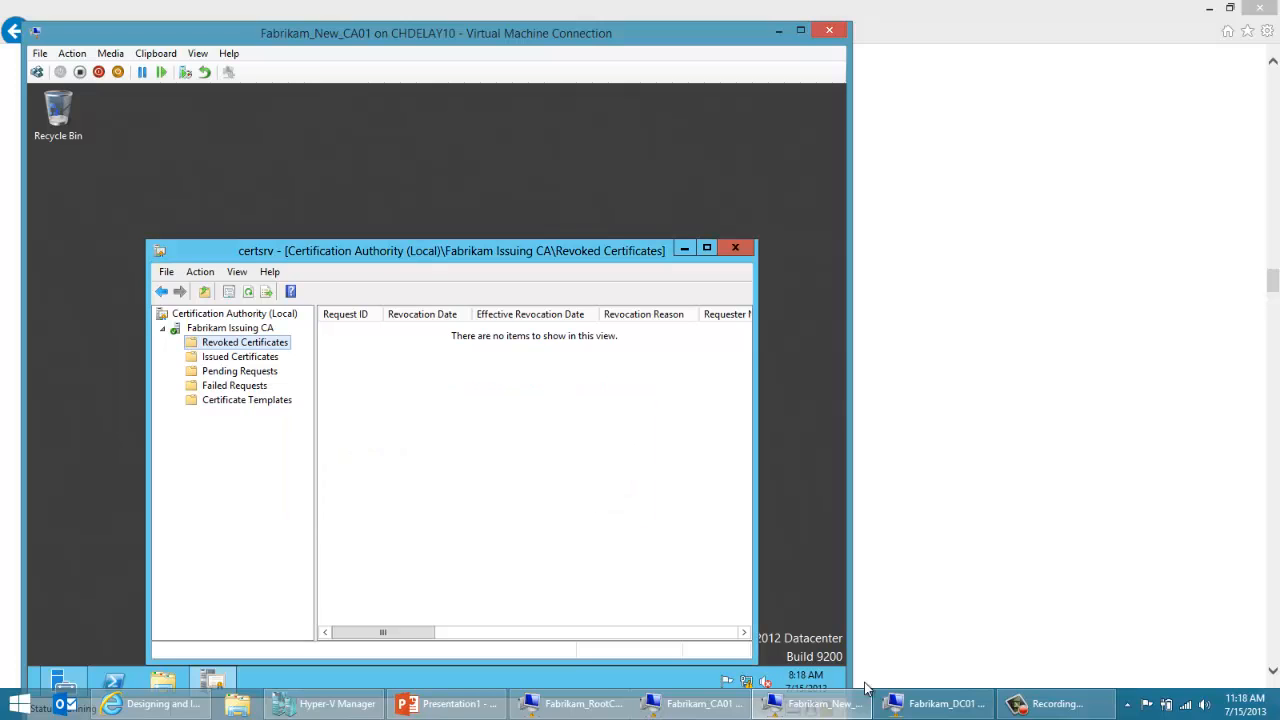
Step: Switch to Fabrikam_DC01 and check the security permissions of the CN=CA01 container under CN=CDP in ADSI Edit, including those of Cert Publishers
{"action": "left_click", "coordinate": [912, 706]}
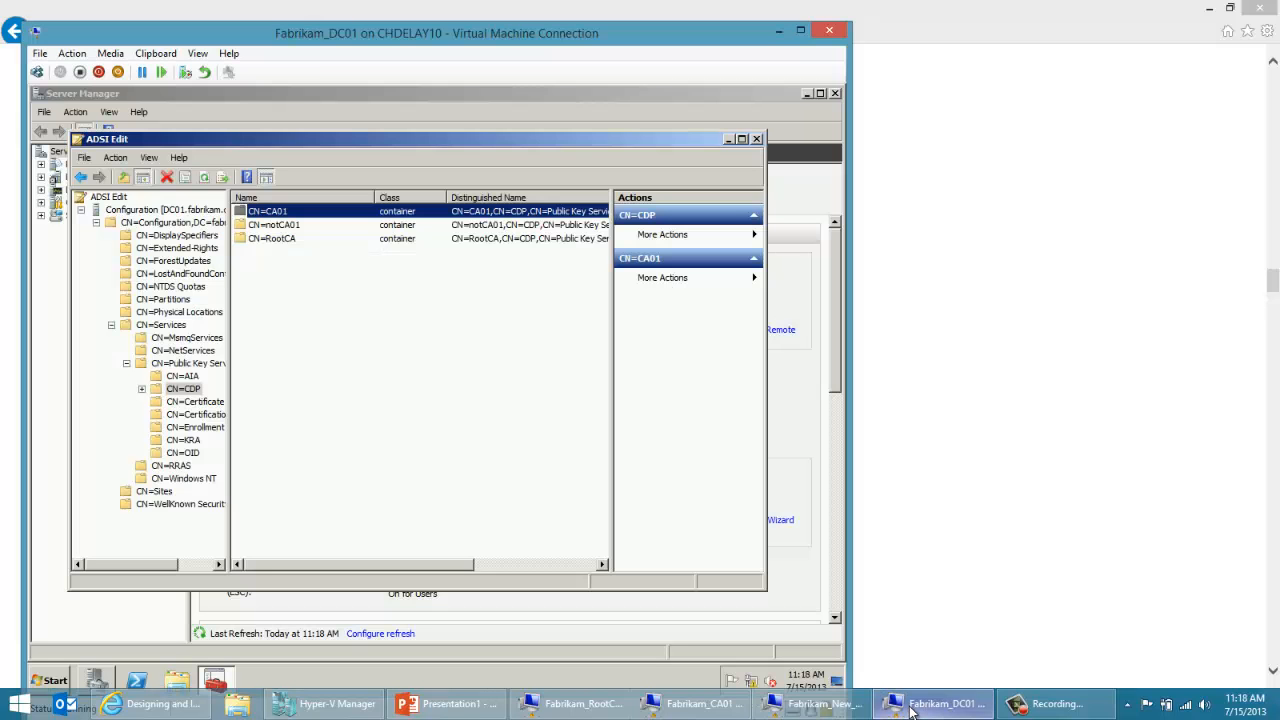
{"action": "right_click", "coordinate": [288, 213]}
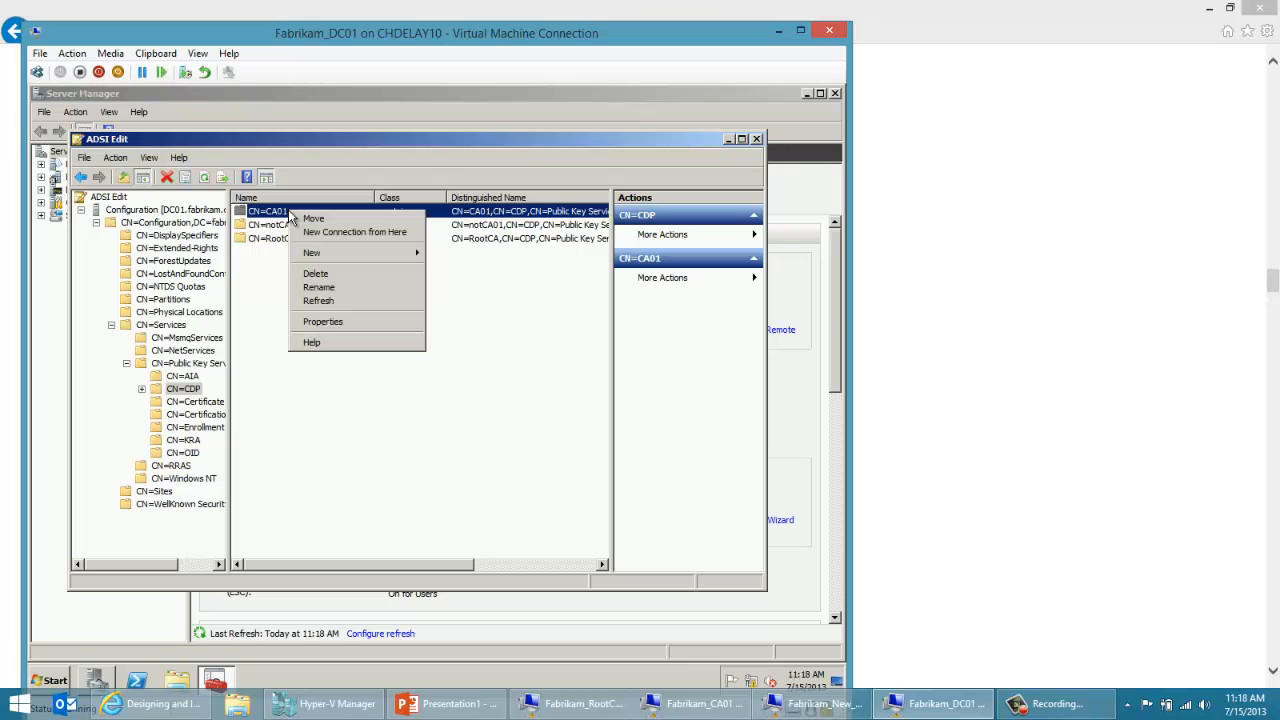
{"action": "left_click", "coordinate": [311, 320]}
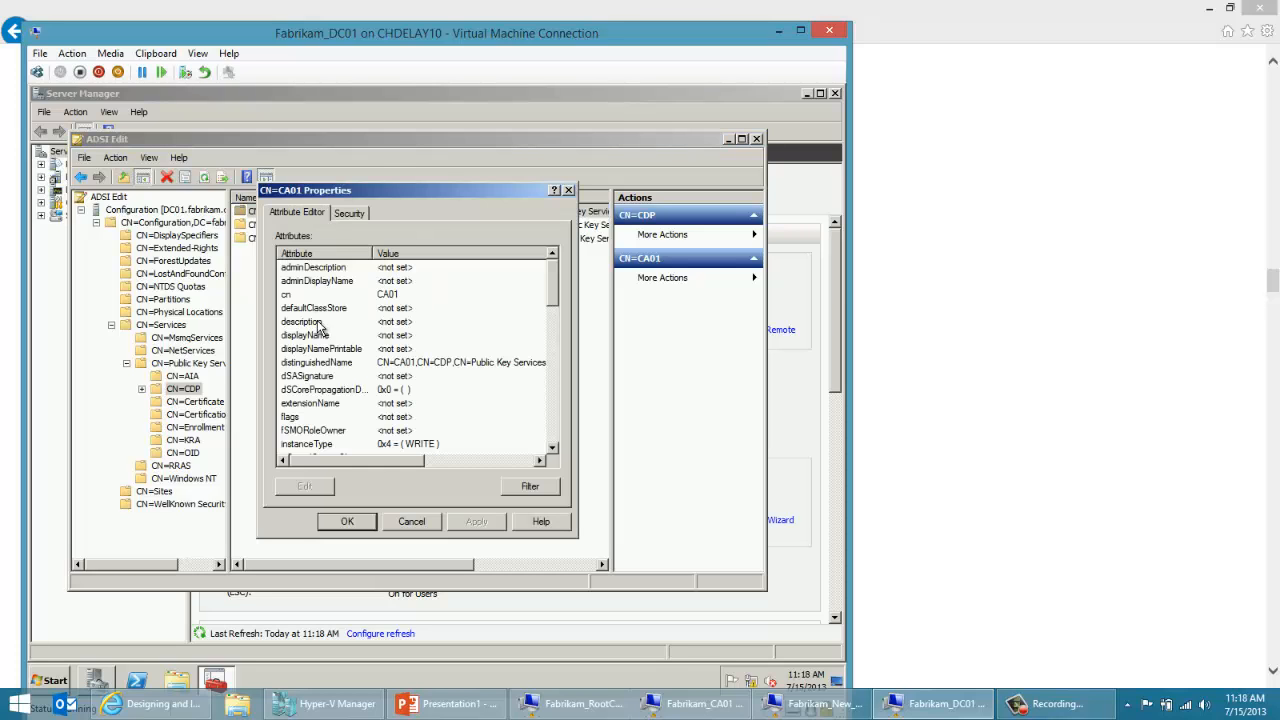
{"action": "left_click", "coordinate": [349, 212]}
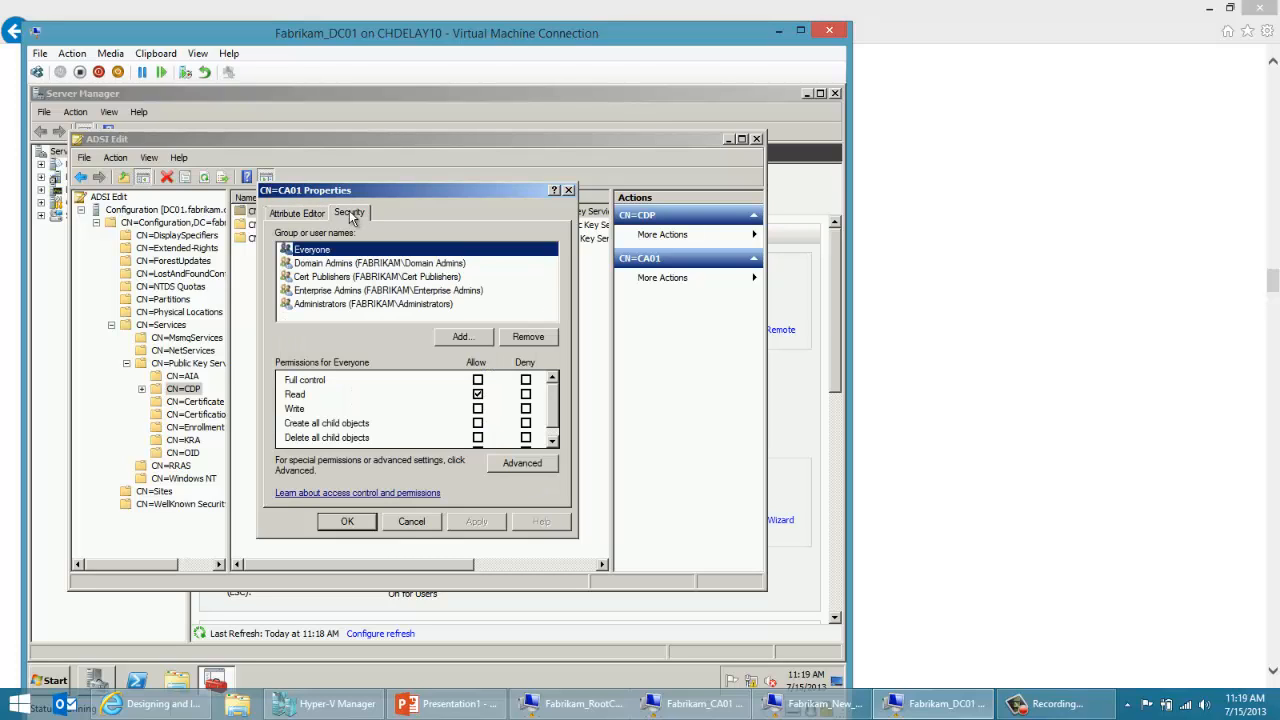
{"action": "left_click", "coordinate": [346, 277]}
{"action": "left_click", "coordinate": [411, 525]}
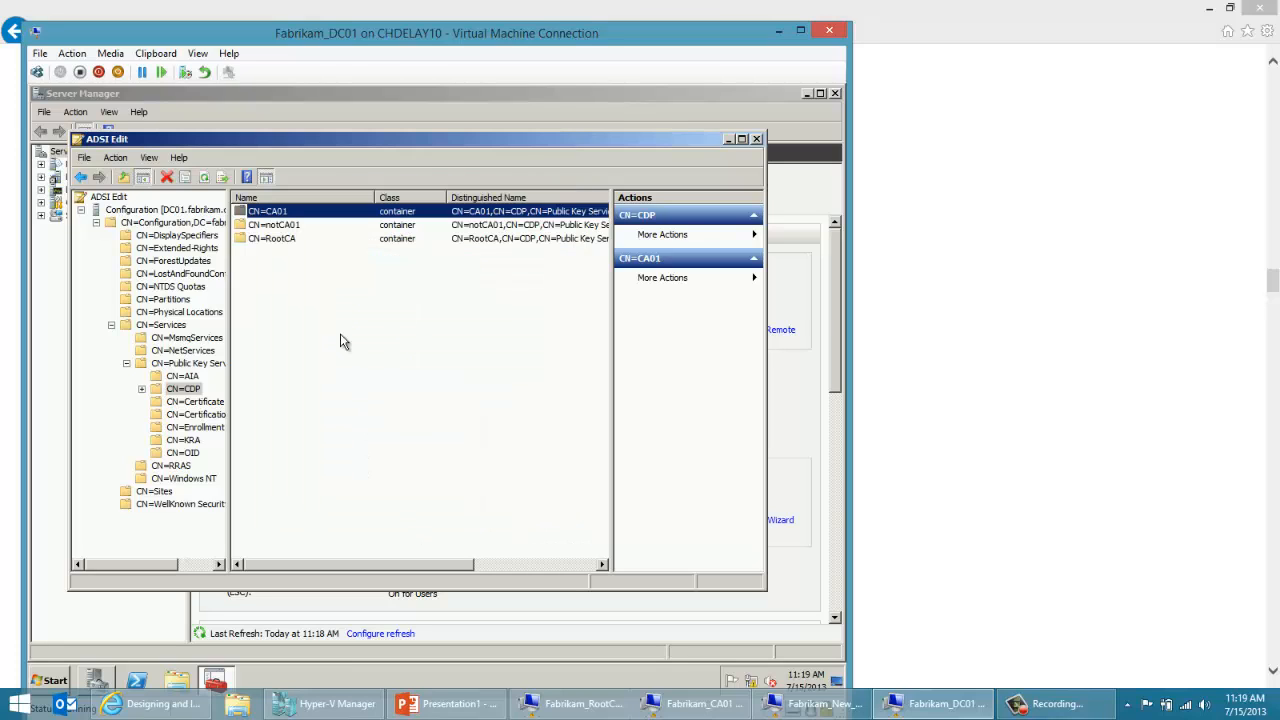
Step: Inside CN=CA01, open the advanced security settings of the CN=Fabrikam Issuing CA object and open its CA01$ permission entry for editing
{"action": "double_click", "coordinate": [366, 215]}
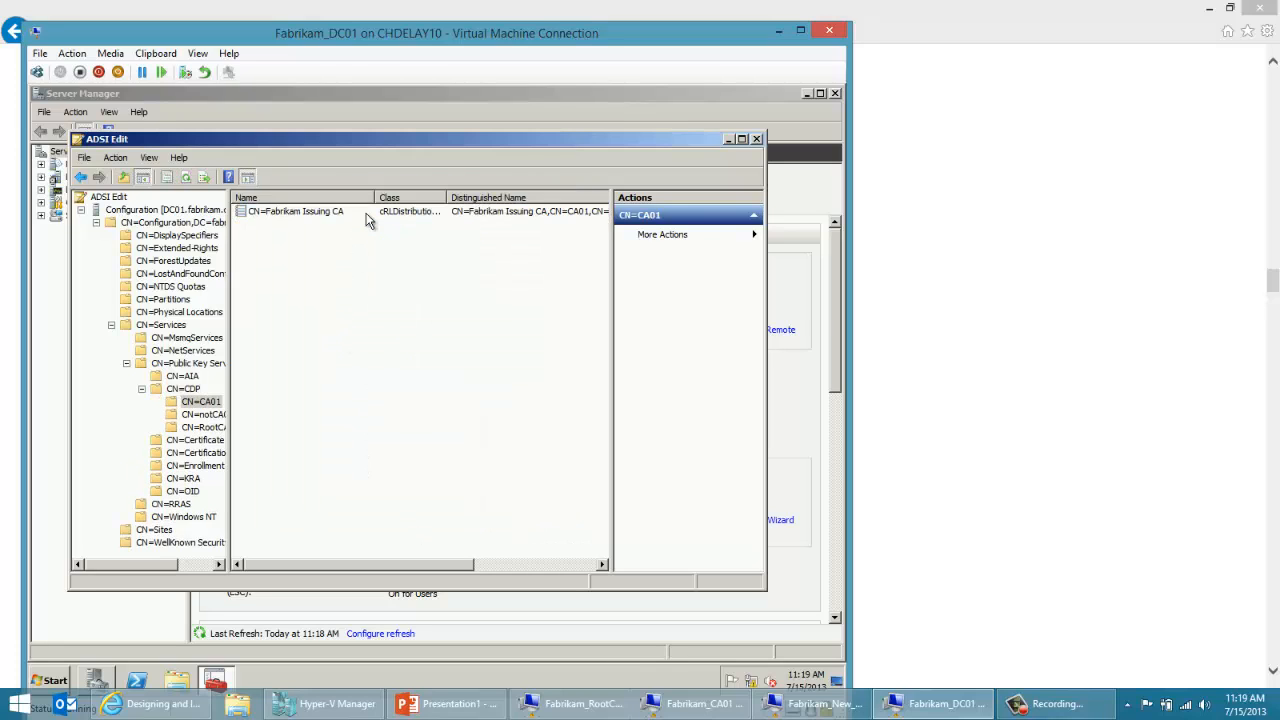
{"action": "left_click", "coordinate": [332, 214]}
{"action": "right_click", "coordinate": [332, 216]}
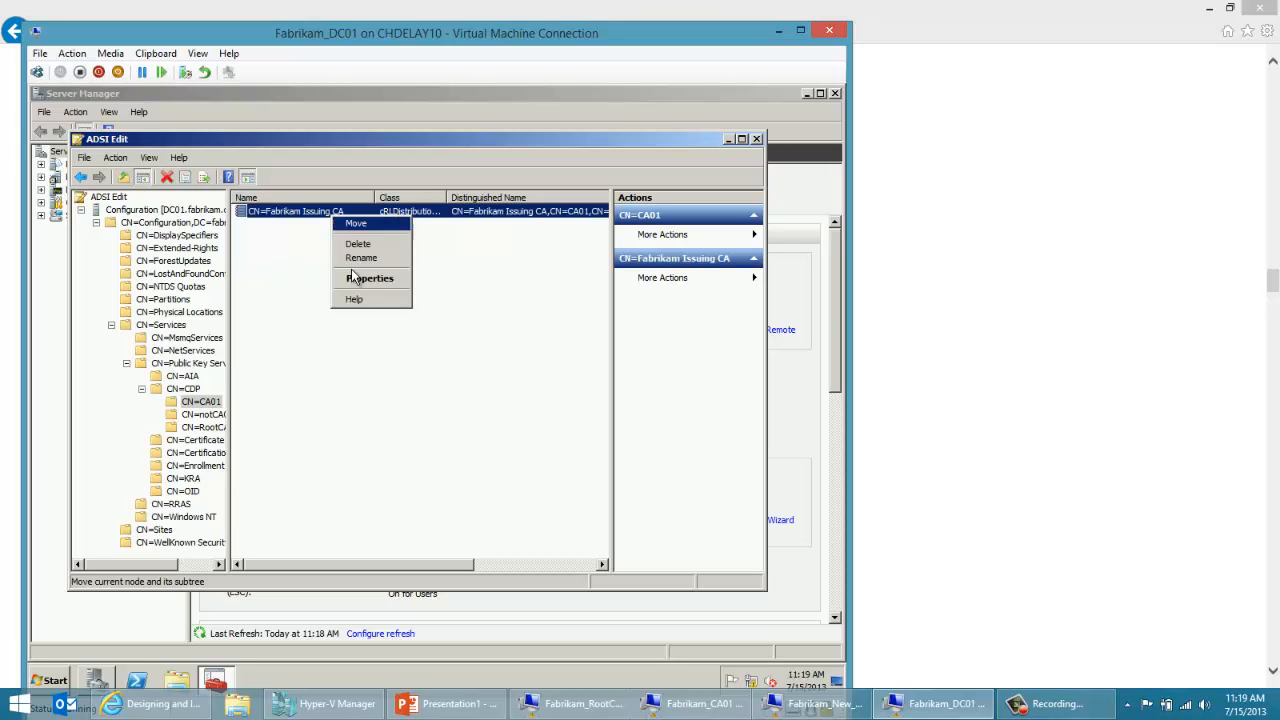
{"action": "left_click", "coordinate": [362, 289]}
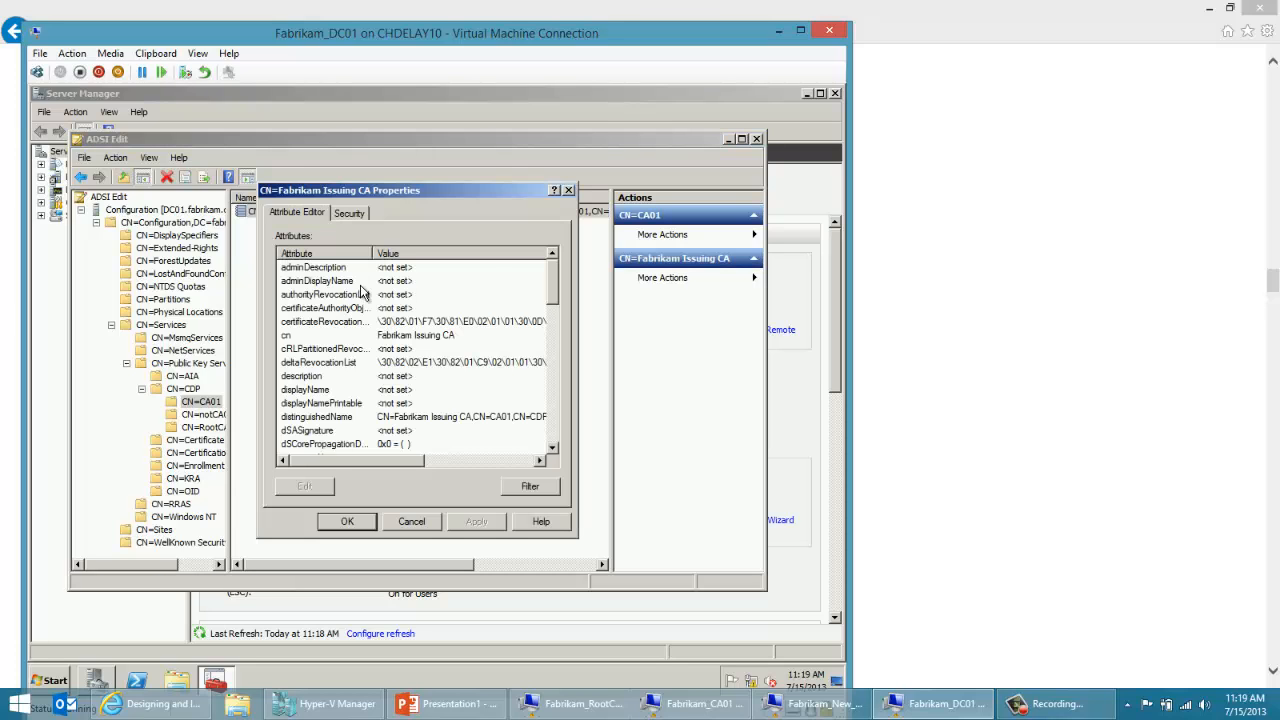
{"action": "left_click", "coordinate": [352, 215]}
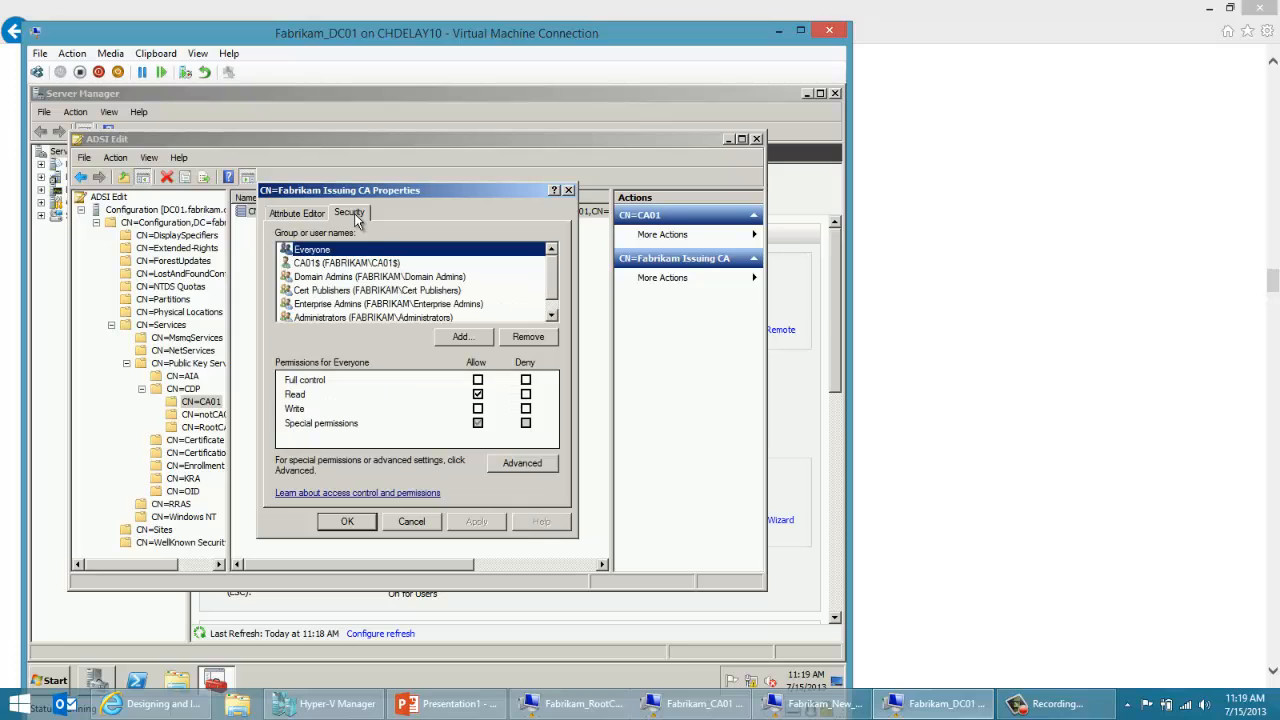
{"action": "left_click", "coordinate": [366, 264]}
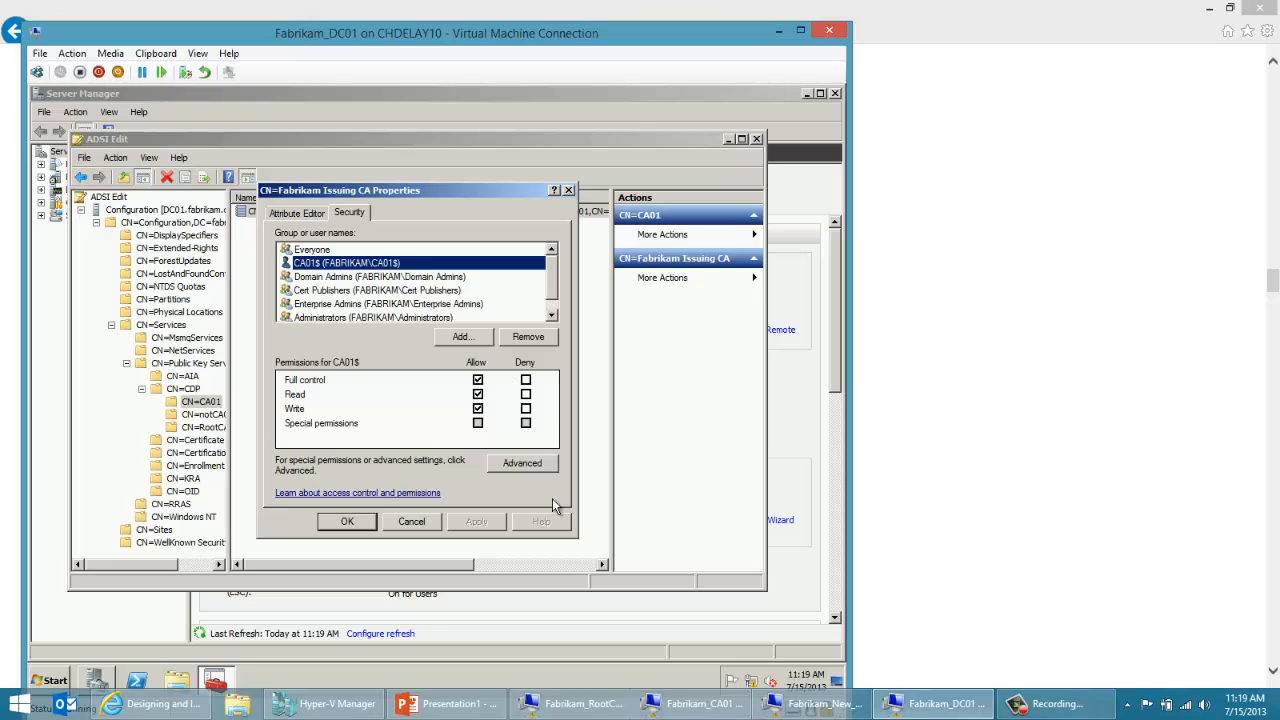
{"action": "left_click", "coordinate": [521, 463]}
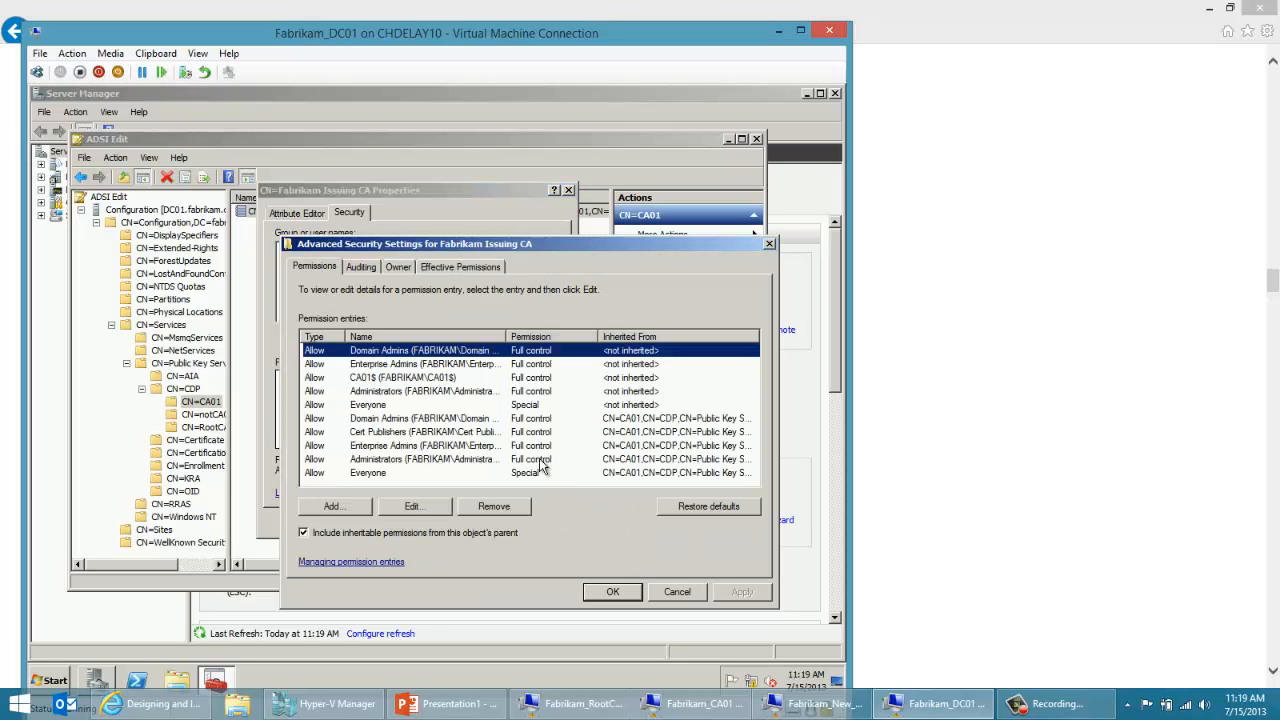
{"action": "left_click", "coordinate": [393, 379]}
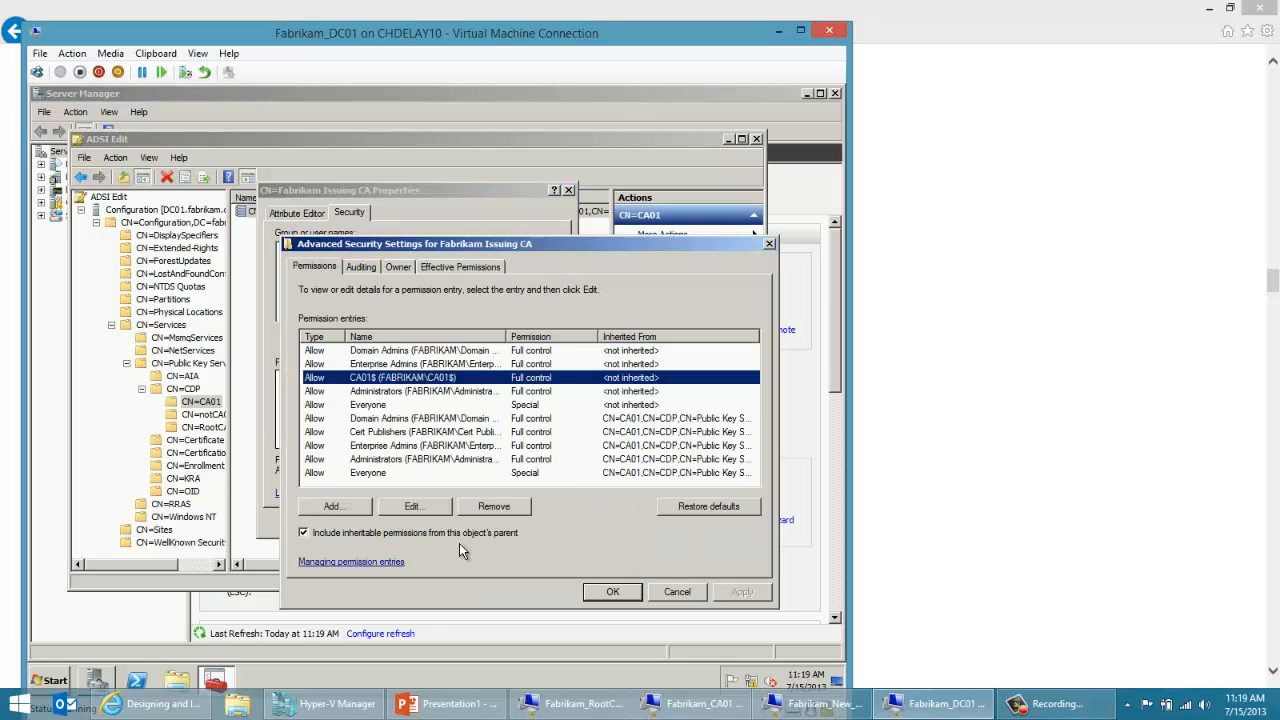
{"action": "left_click", "coordinate": [433, 507]}
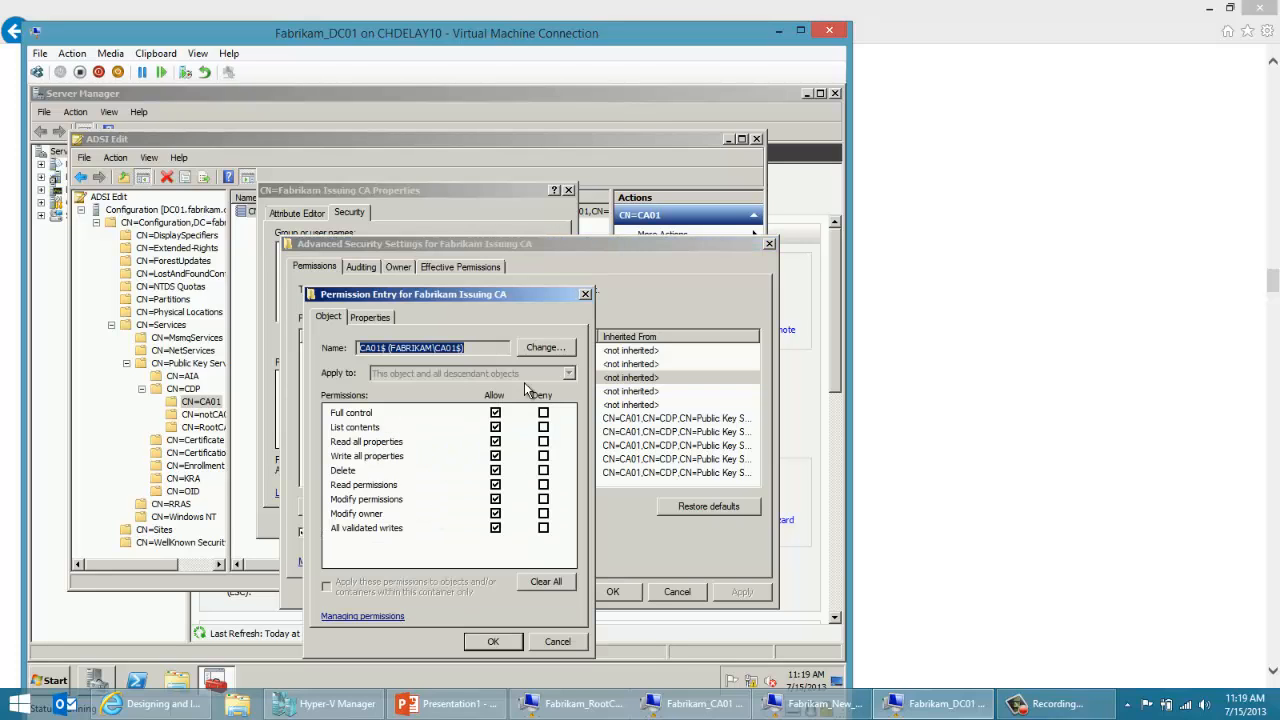
Step: Reassign the permission entry to the computer account notCA01, including Computers in the object types, and save the object's security settings
{"action": "left_click", "coordinate": [568, 348]}
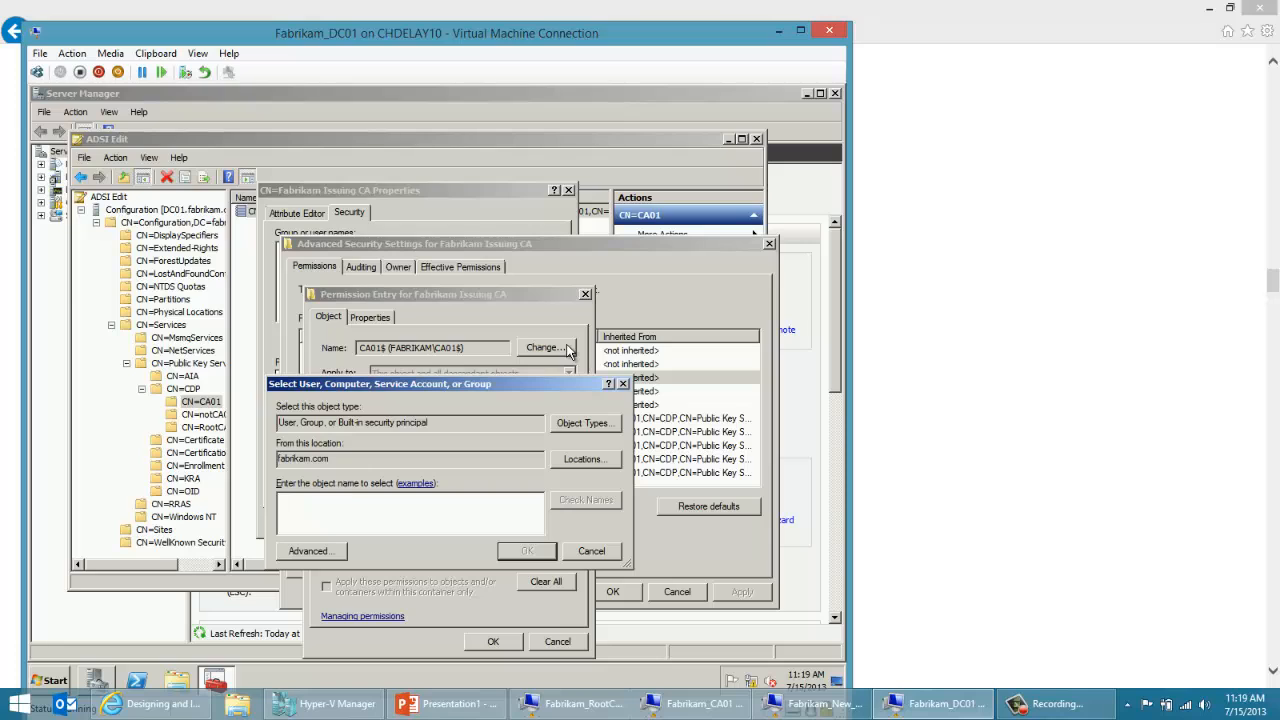
{"action": "left_click", "coordinate": [594, 426]}
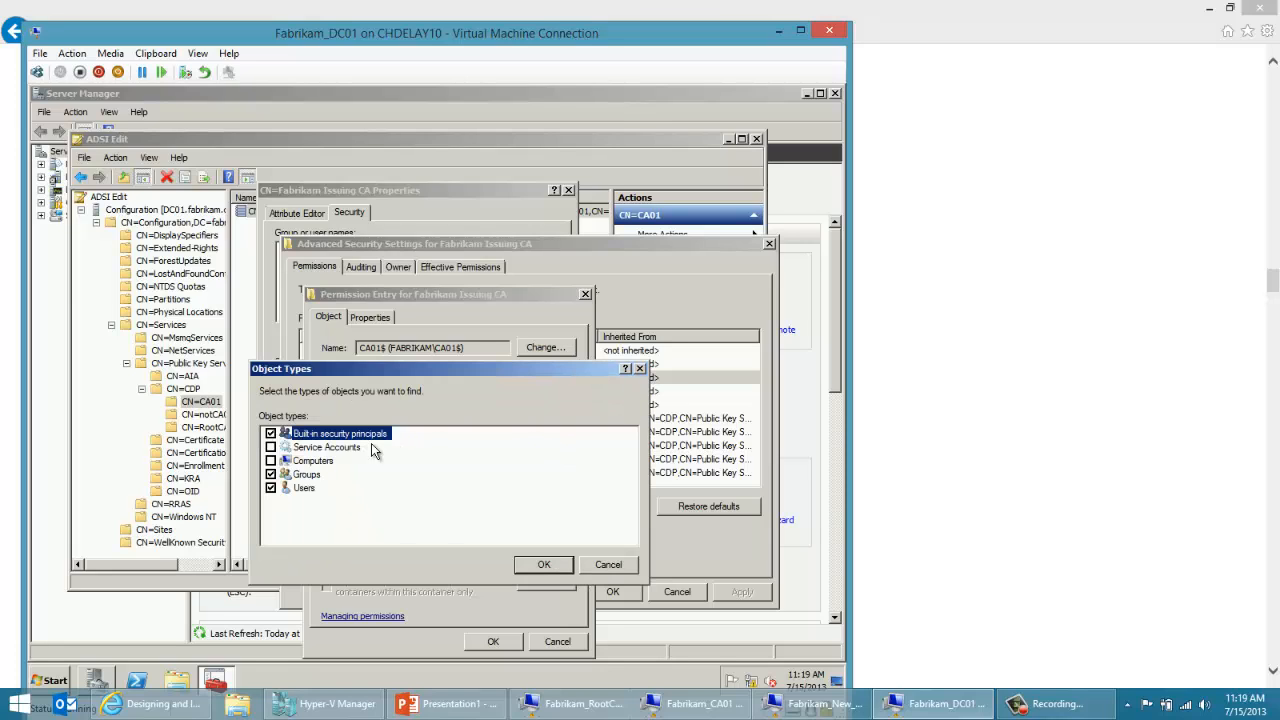
{"action": "left_click", "coordinate": [272, 461]}
{"action": "left_click", "coordinate": [540, 564]}
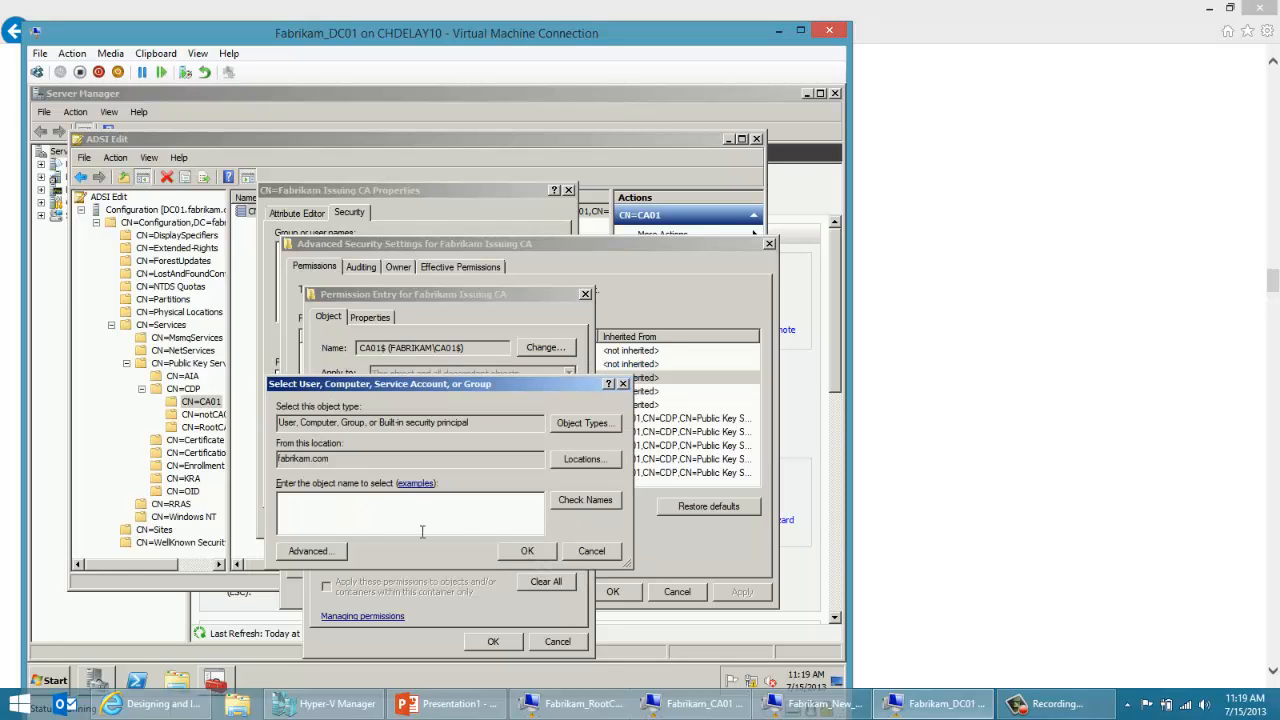
{"action": "type", "text": "notCA01"}
{"action": "left_click", "coordinate": [560, 500]}
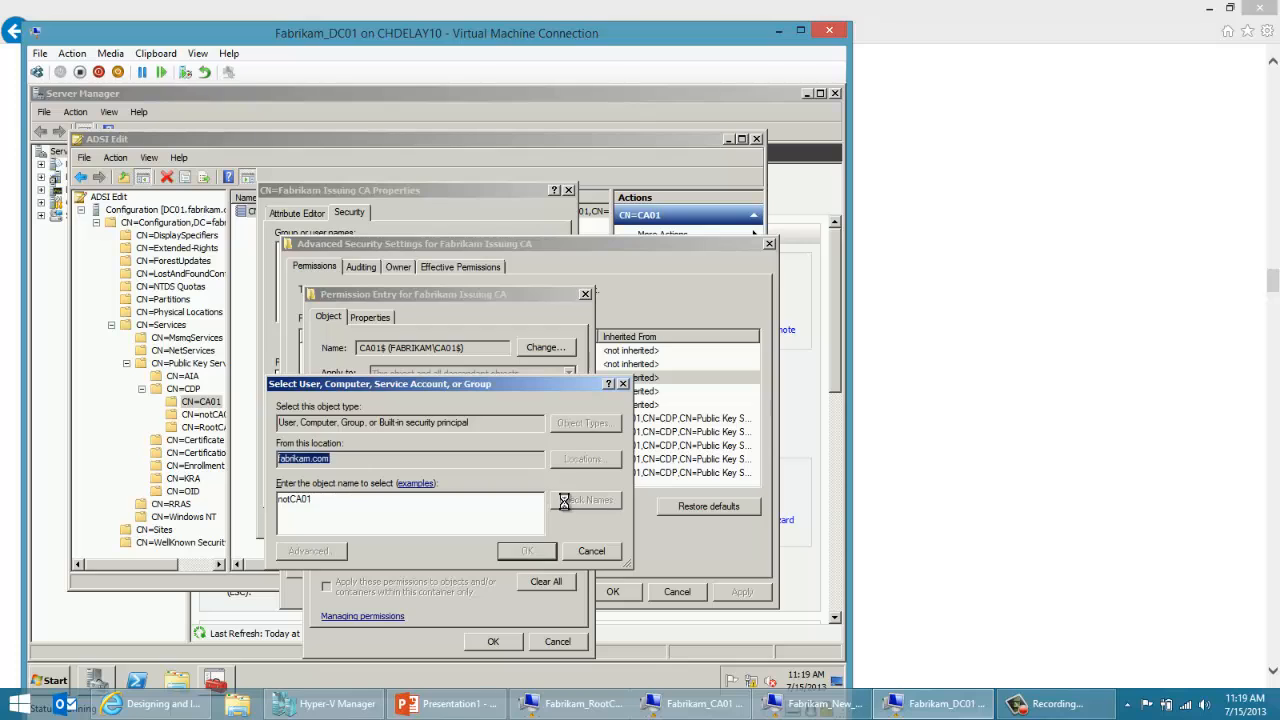
{"action": "left_click", "coordinate": [528, 551]}
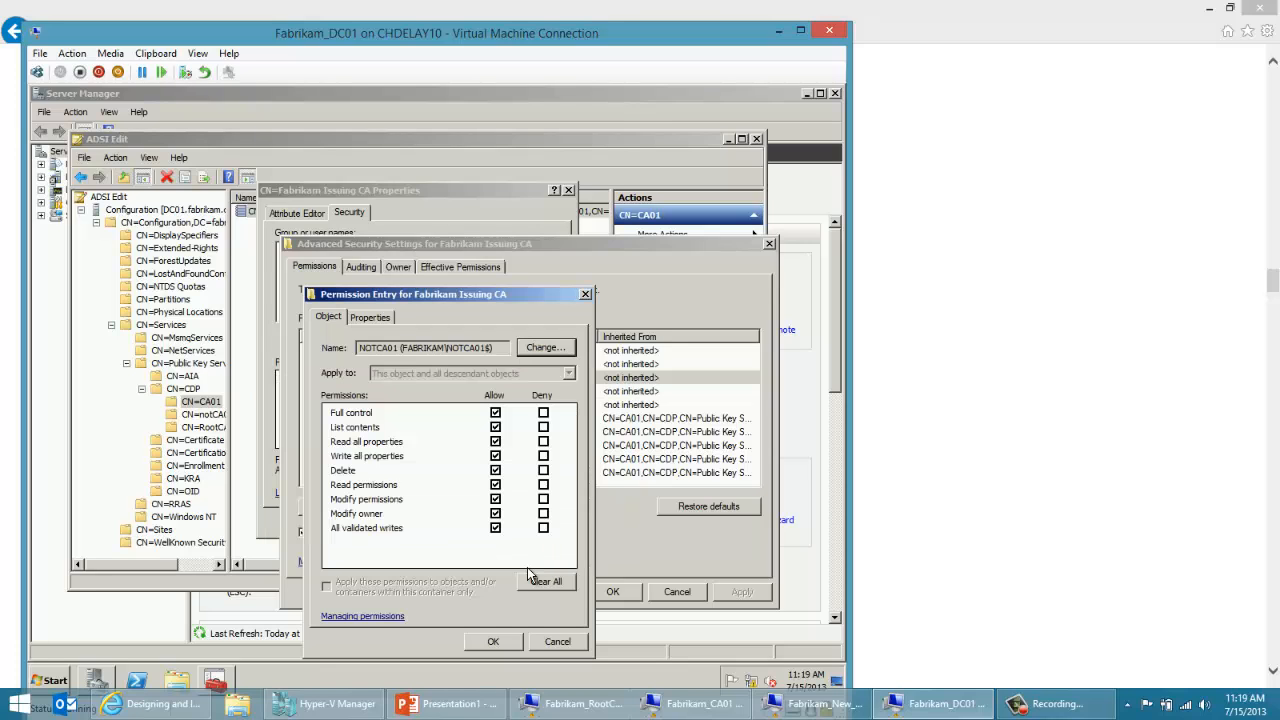
{"action": "left_click", "coordinate": [505, 646]}
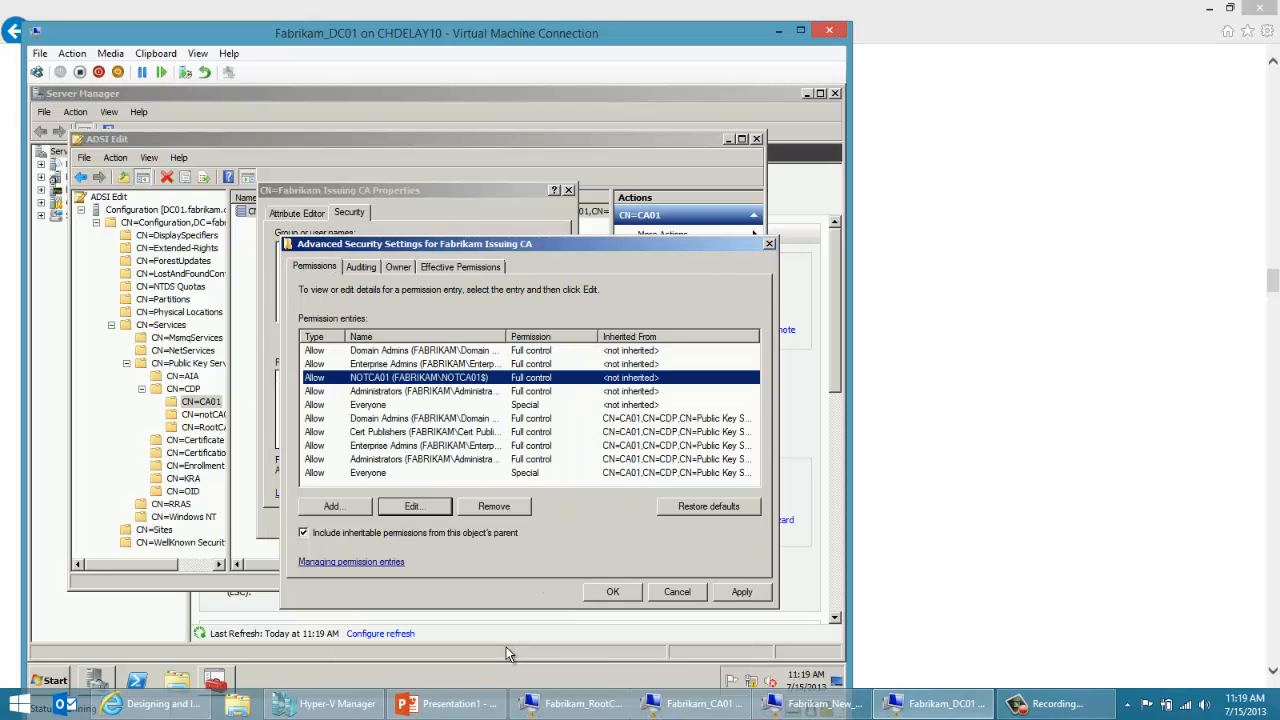
{"action": "left_click", "coordinate": [612, 591]}
{"action": "left_click", "coordinate": [357, 521]}
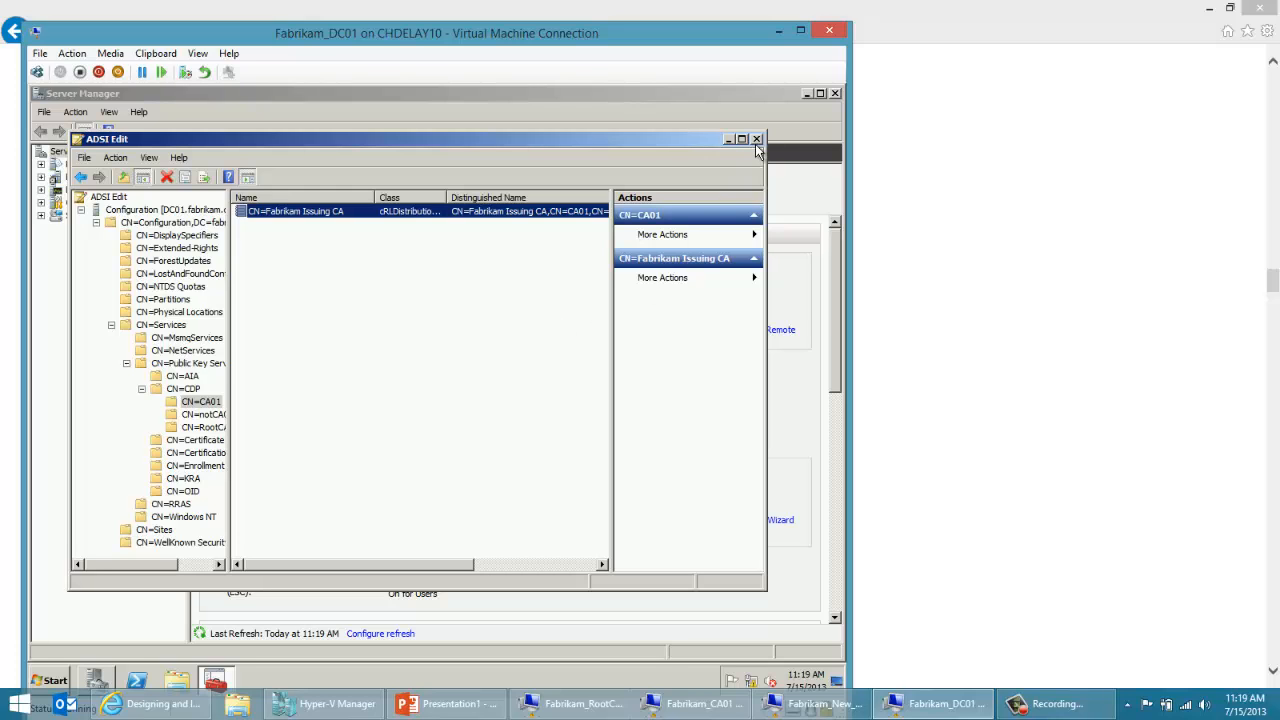
Step: Back on Fabrikam_New_CA01, publish a new full CRL from the Fabrikam Issuing CA's Revoked Certificates
{"action": "left_click", "coordinate": [815, 703]}
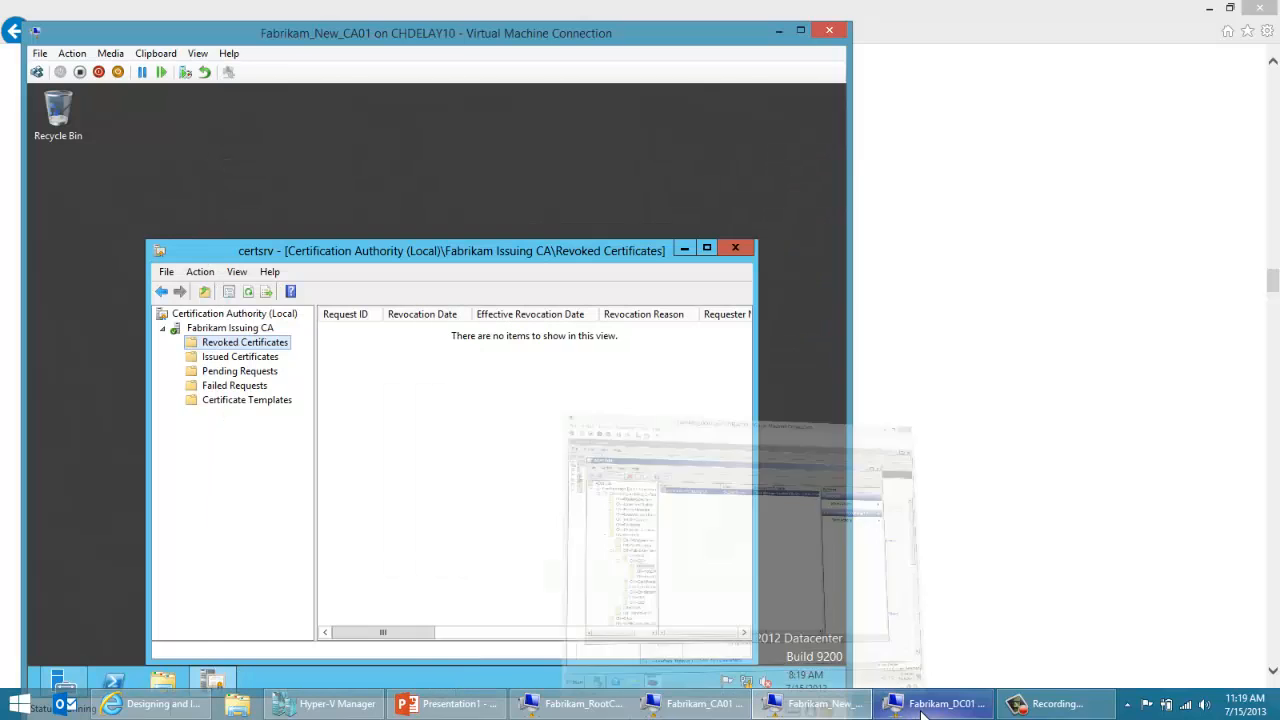
{"action": "right_click", "coordinate": [266, 348]}
{"action": "mouse_move", "coordinate": [297, 360]}
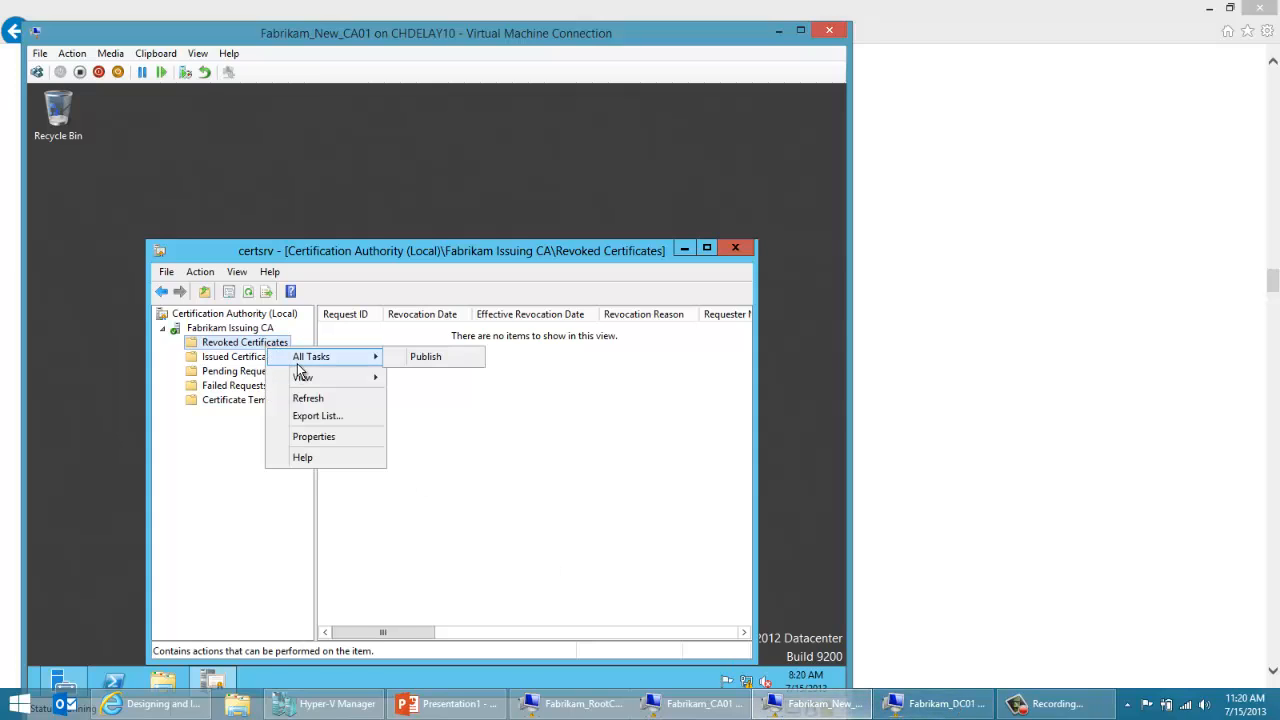
{"action": "left_click", "coordinate": [396, 366]}
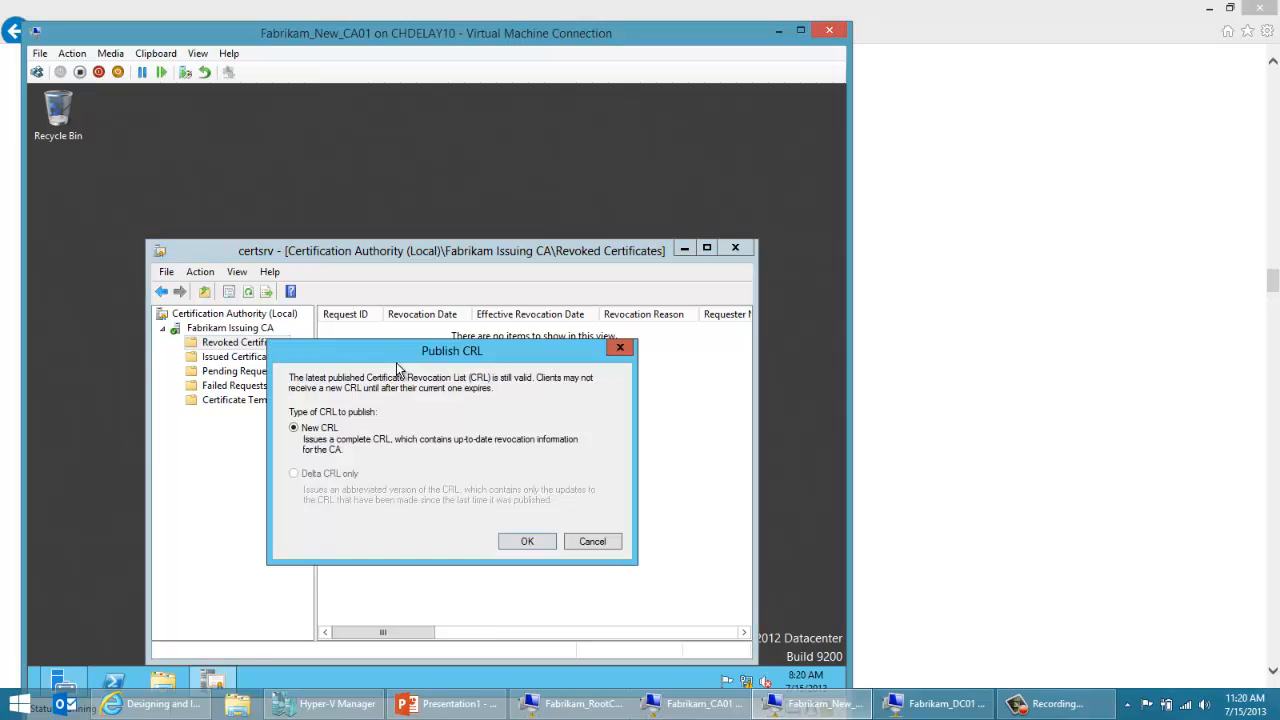
{"action": "left_click", "coordinate": [522, 541]}
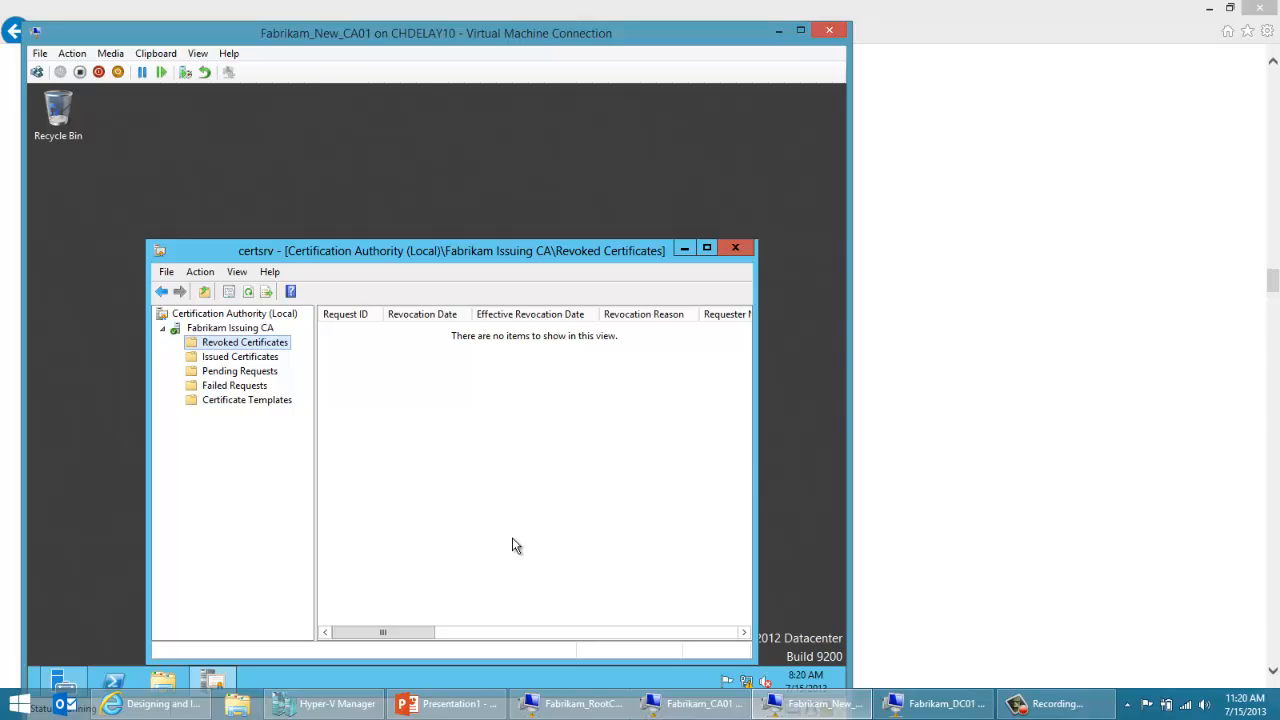
Step: Switch to Internet Explorer and search the web in a new tab for "certificate services migration and upgrade"
{"action": "left_click", "coordinate": [152, 710]}
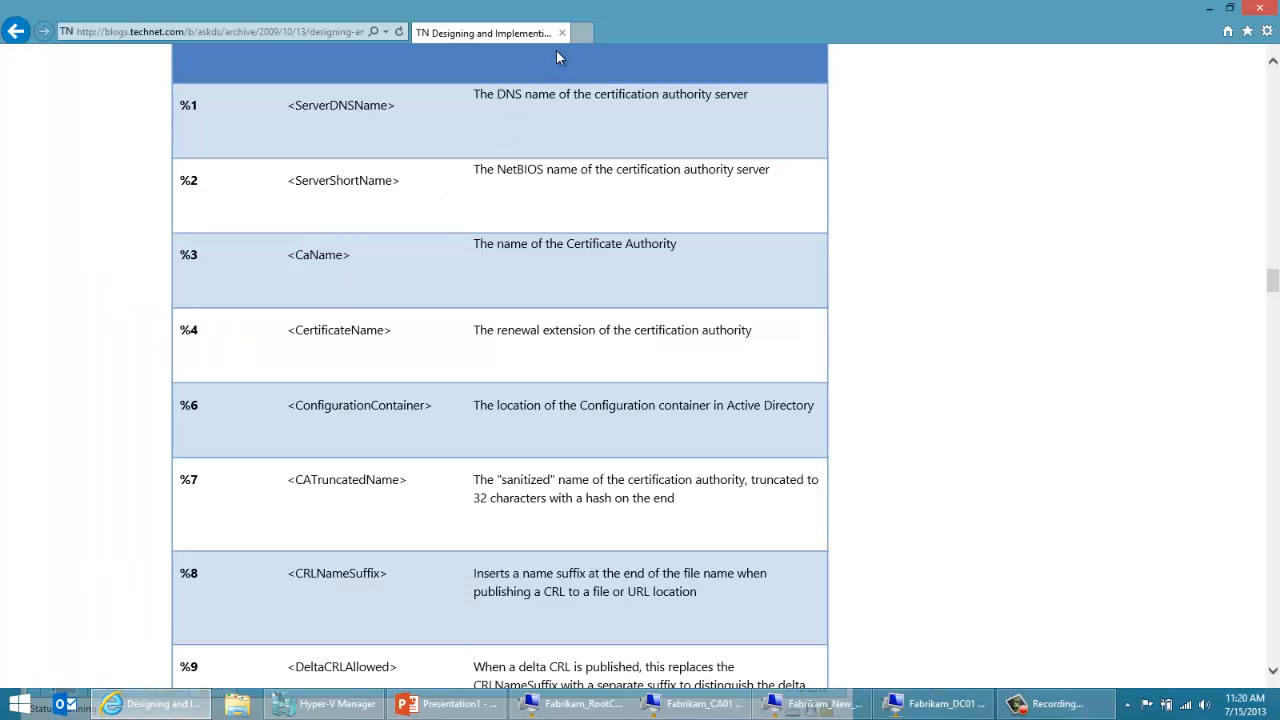
{"action": "left_click", "coordinate": [585, 33]}
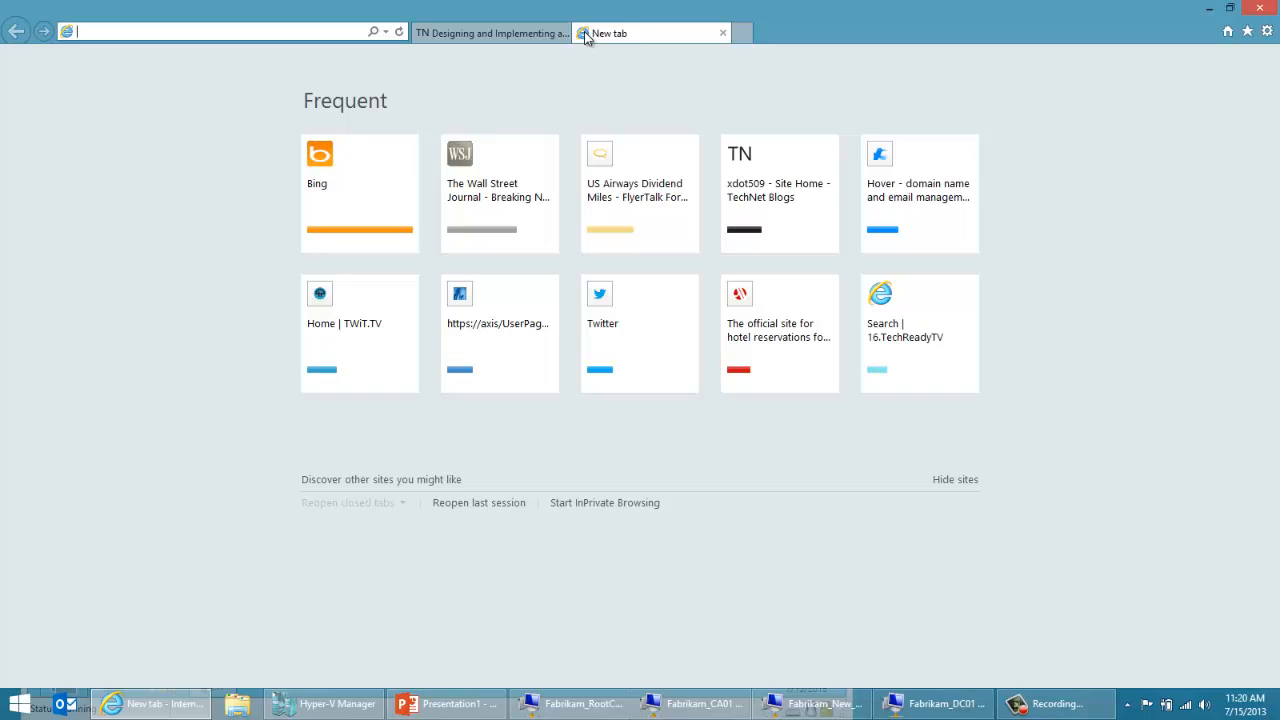
{"action": "type", "text": "certificat"}
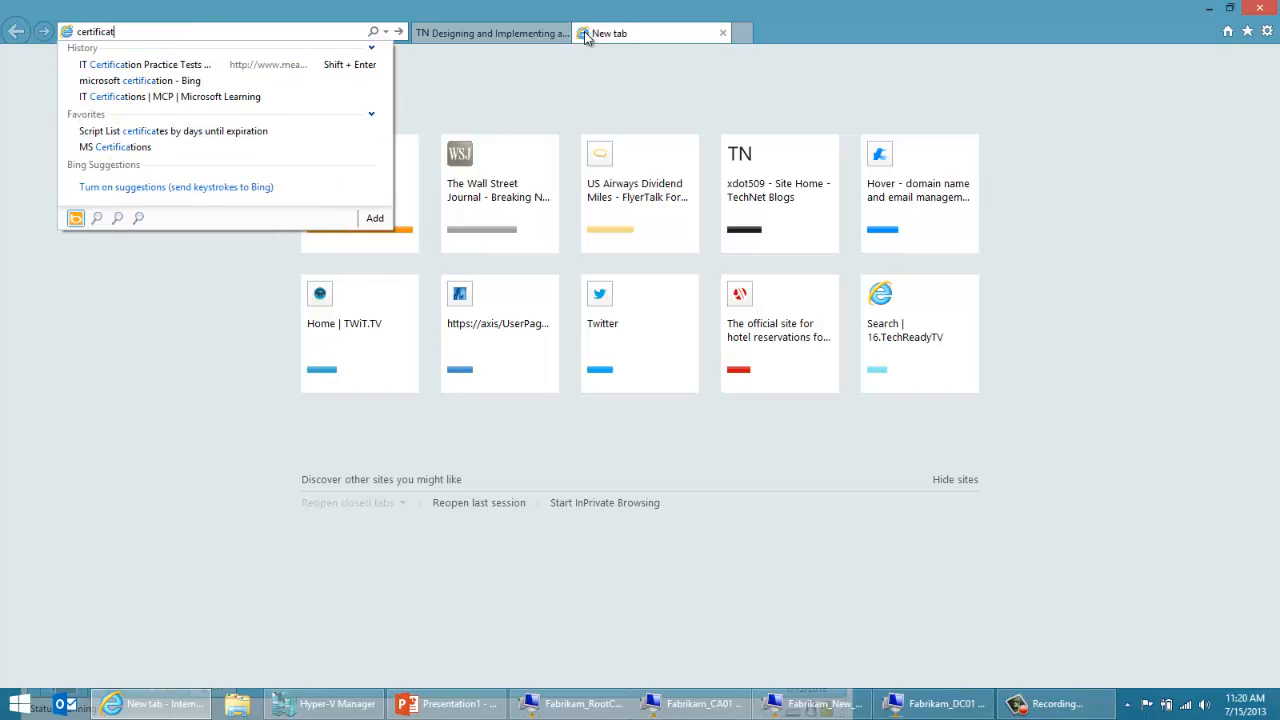
{"action": "type", "text": "e ser"}
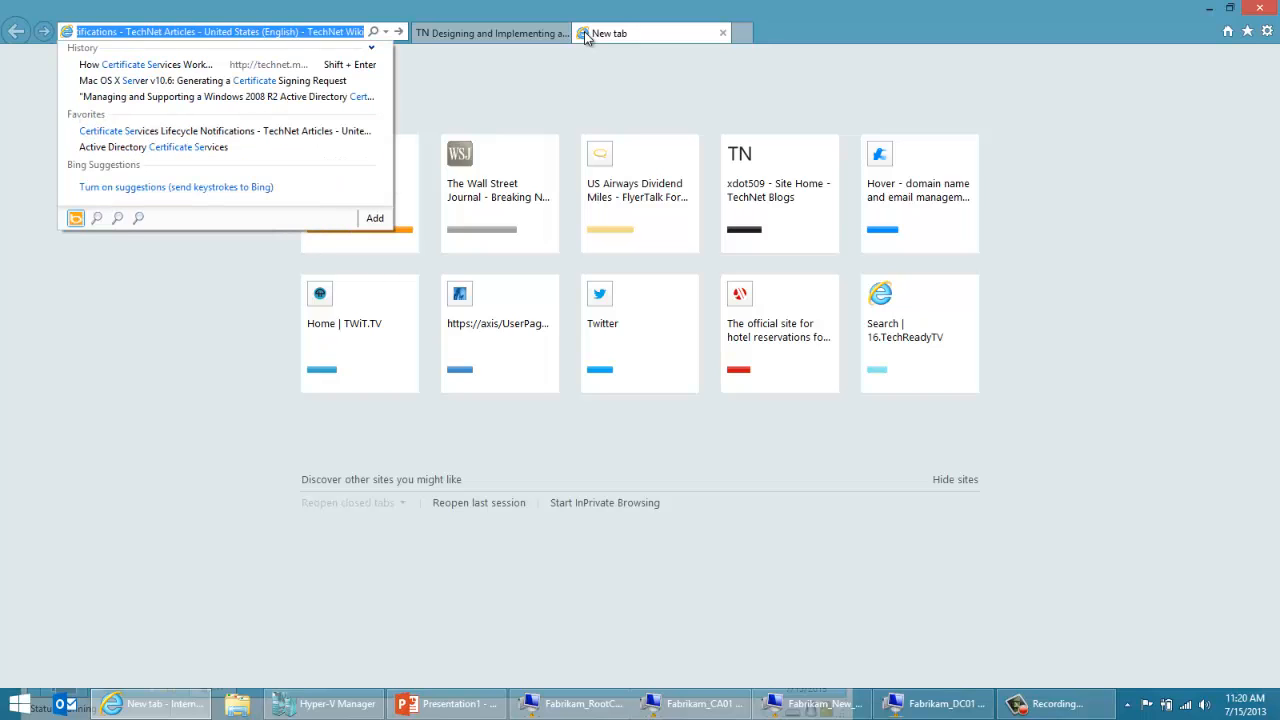
{"action": "type", "text": "vices migra"}
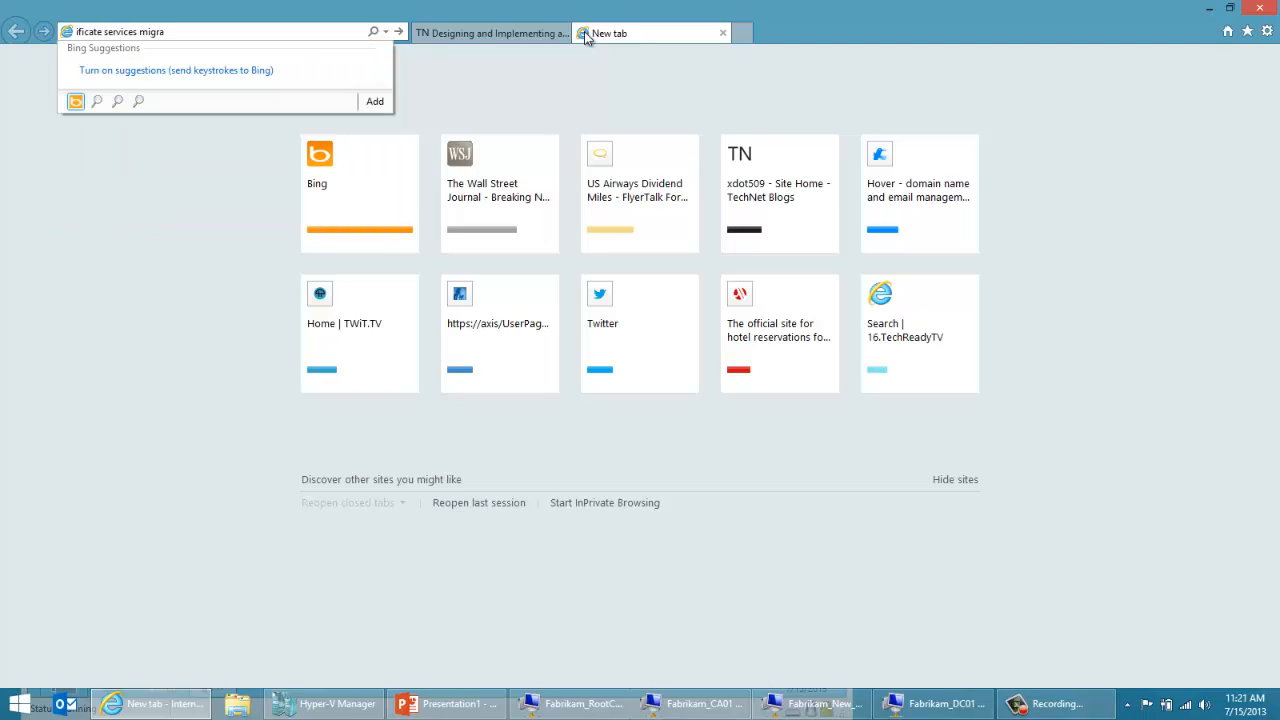
{"action": "type", "text": "tion and upgrade"}
{"action": "key", "text": "Return"}
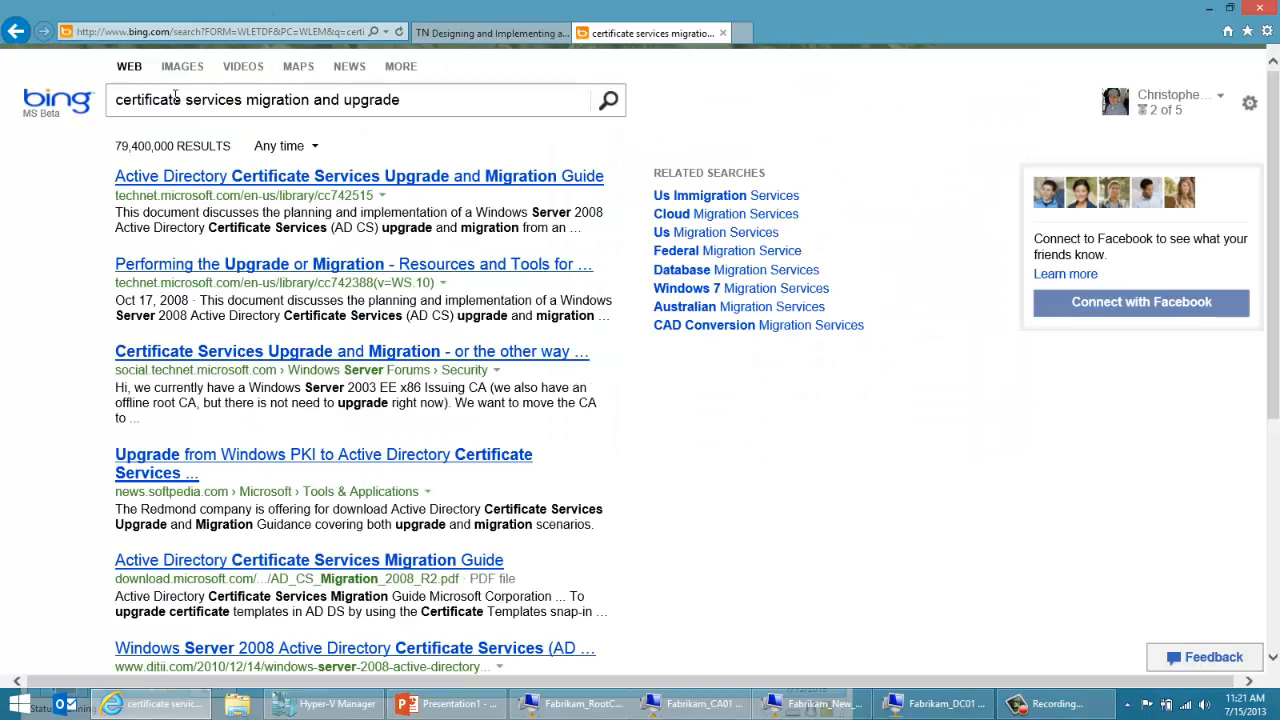
Step: Open the AD CS Upgrade and Migration Guide from the results, follow its link to the Windows Server 2008 R2 version, and view the guide's introduction
{"action": "left_click", "coordinate": [203, 180]}
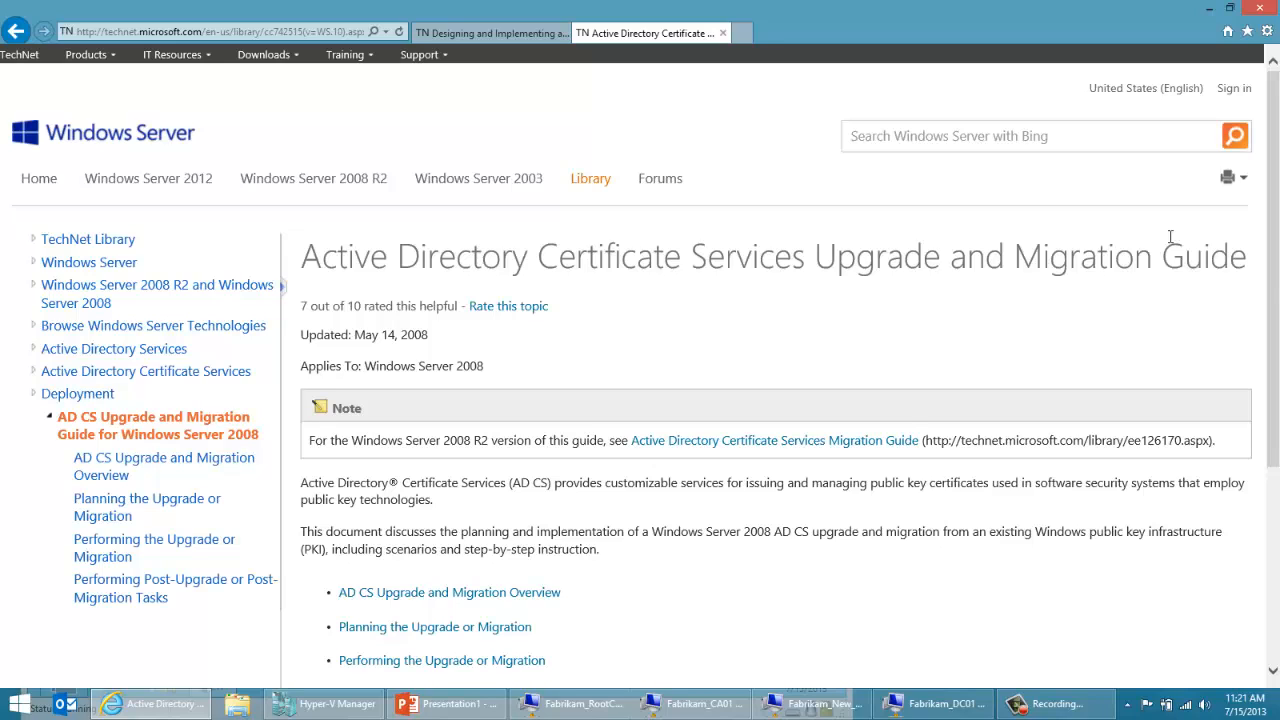
{"action": "left_click", "coordinate": [825, 450]}
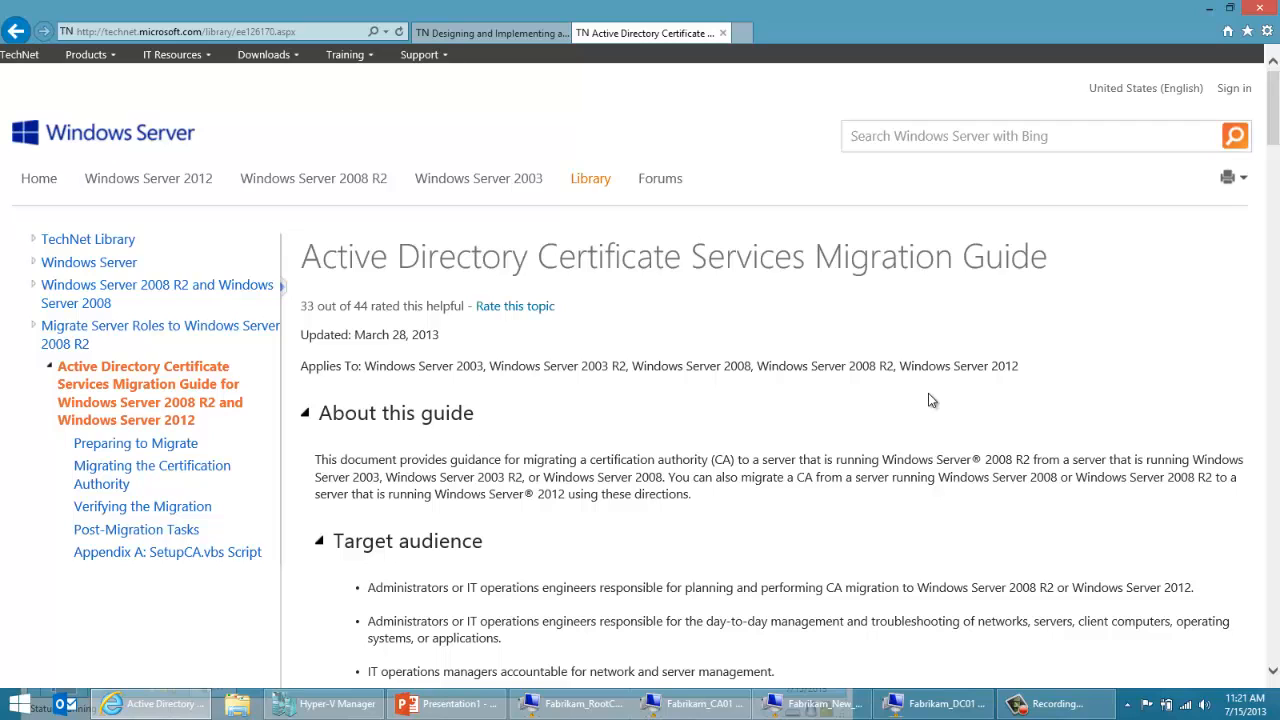
{"action": "scroll", "coordinate": [928, 400], "scroll_direction": "down", "scroll_amount": 1}
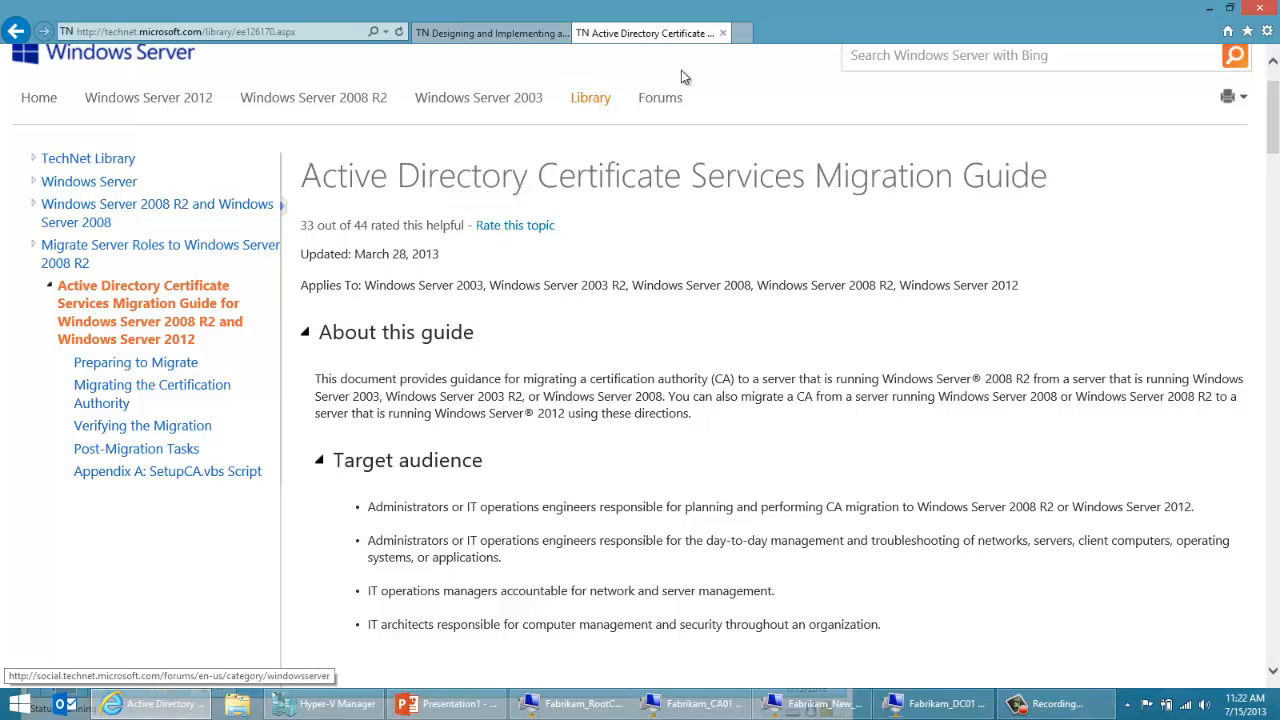
{"action": "left_click", "coordinate": [740, 33]}
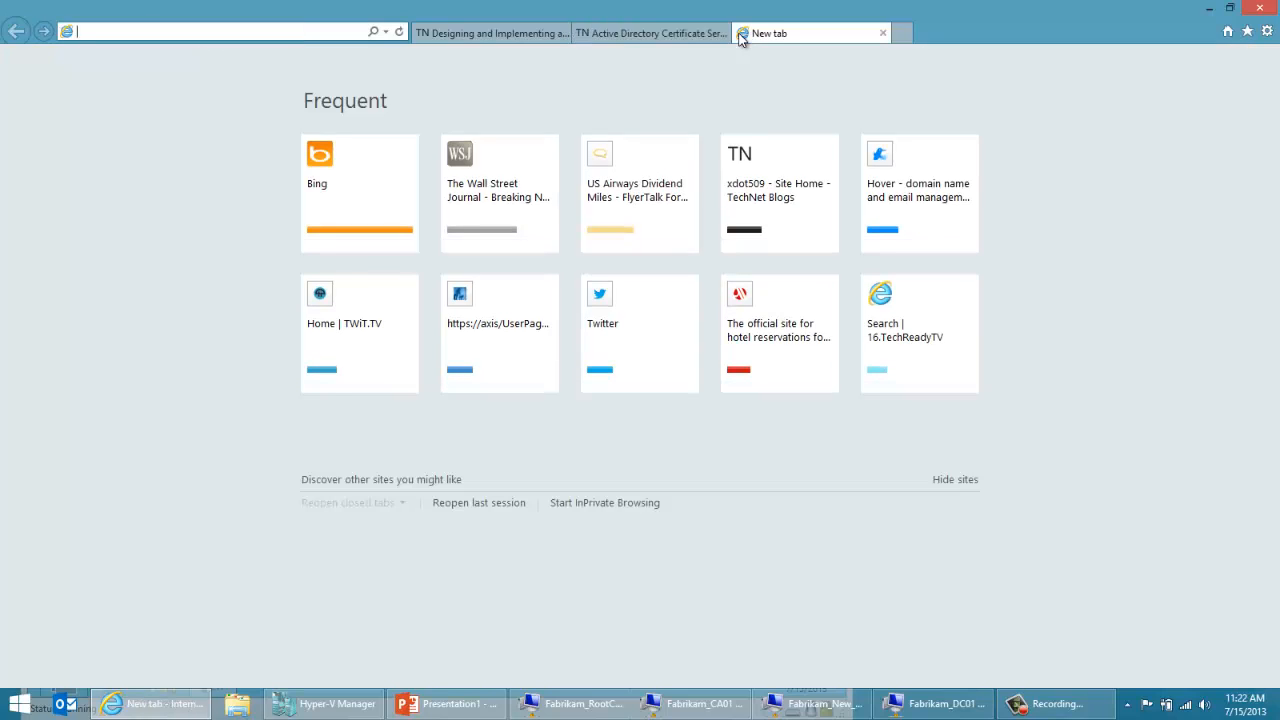
{"action": "type", "text": "www.chd"}
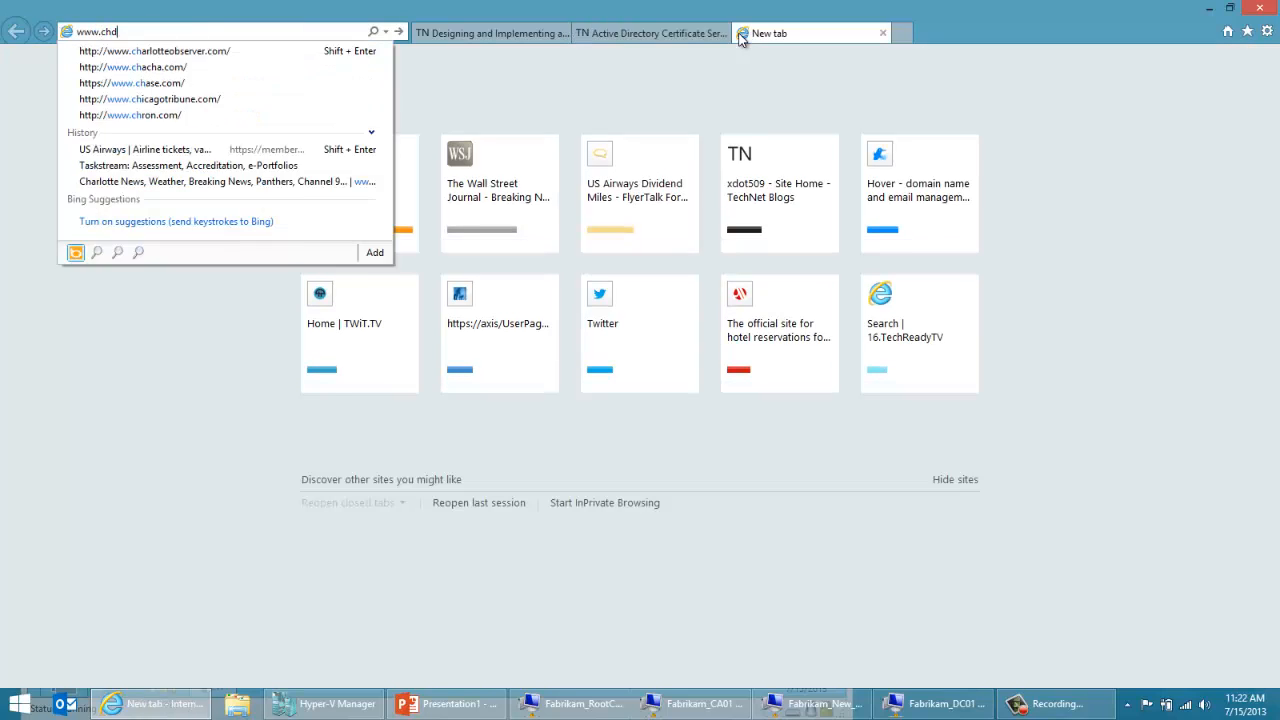
{"action": "type", "text": "elay.com"}
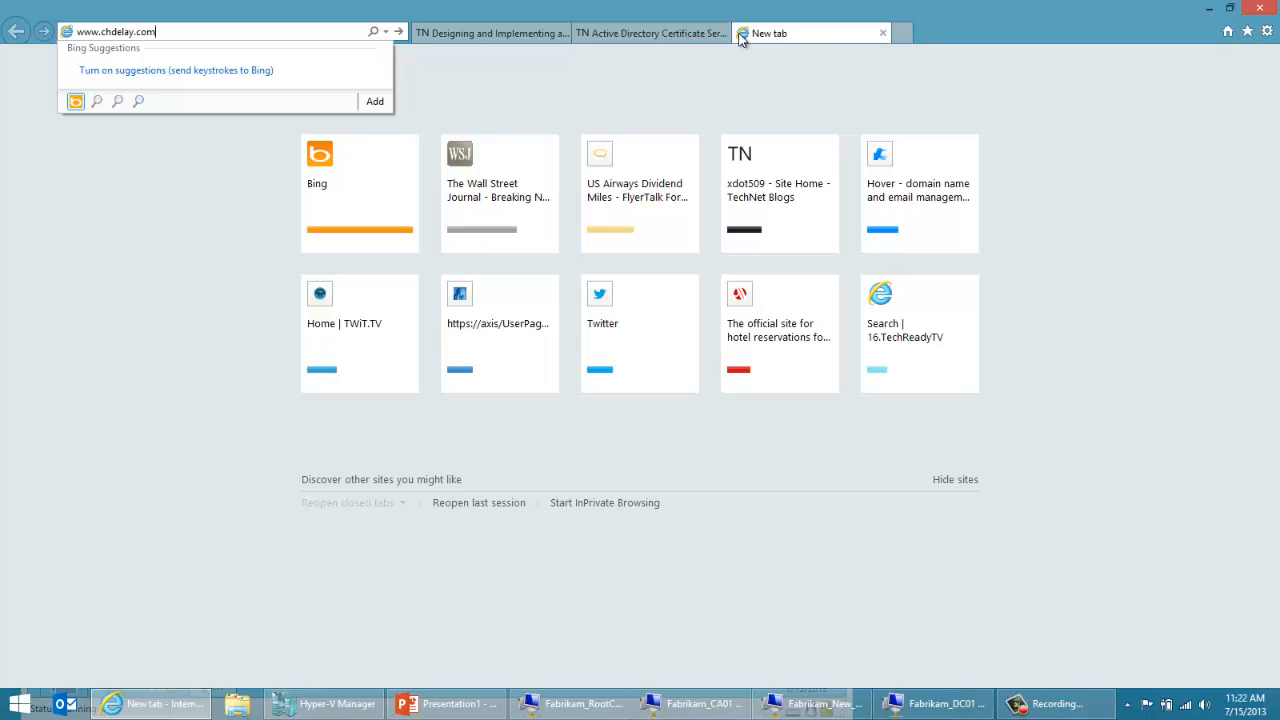
{"action": "key", "text": "Return"}
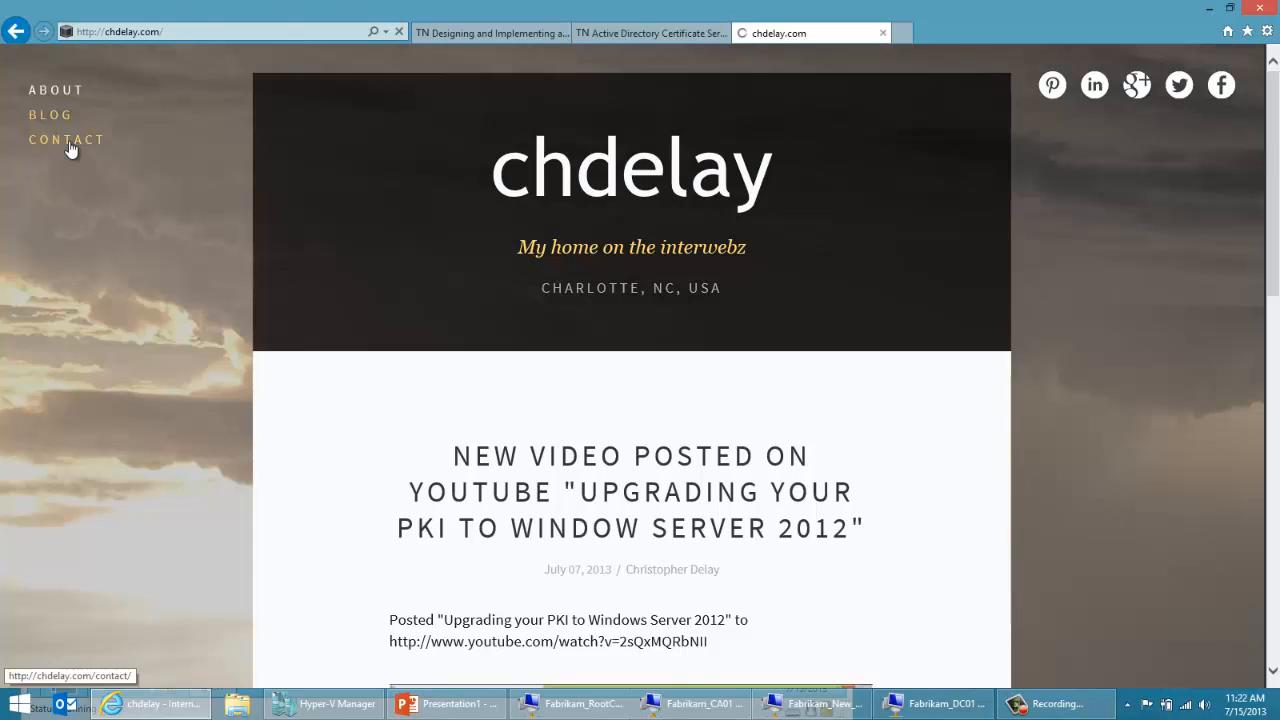
{"action": "left_click", "coordinate": [66, 140]}
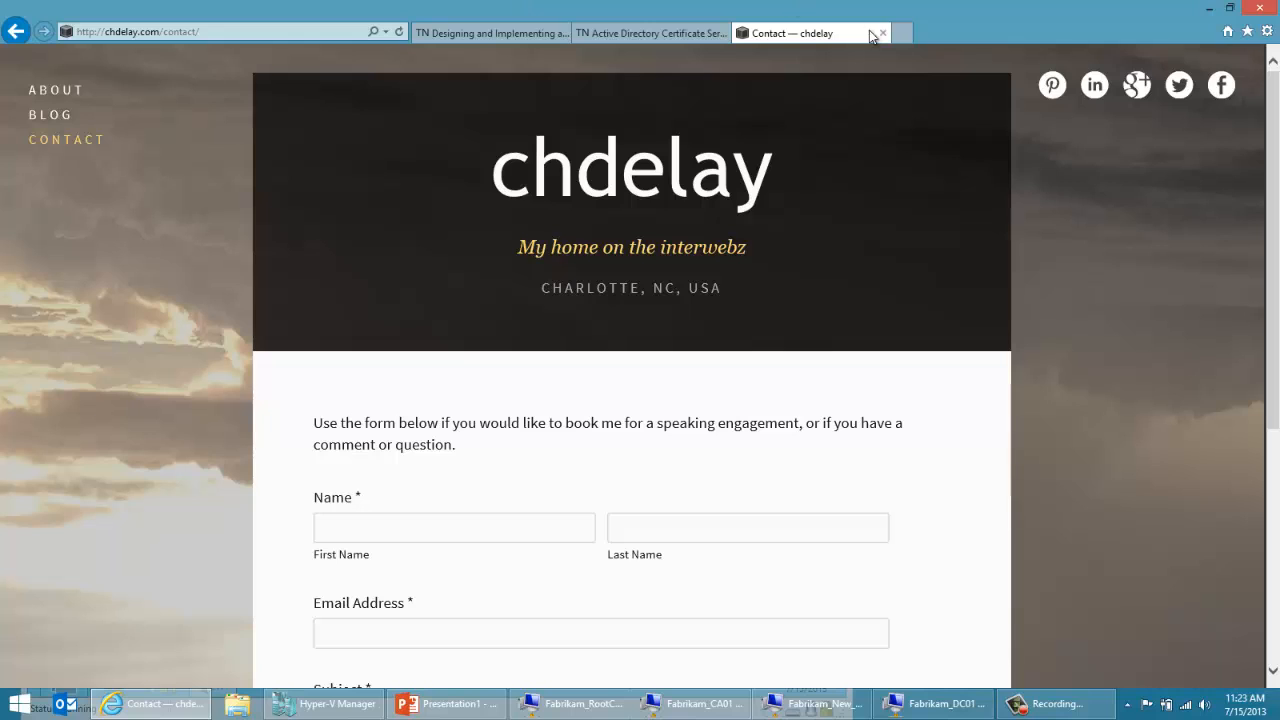
Step: Open the xdot509 TechNet blog in another new tab, using the suggested address from the browsing history
{"action": "left_click", "coordinate": [905, 35]}
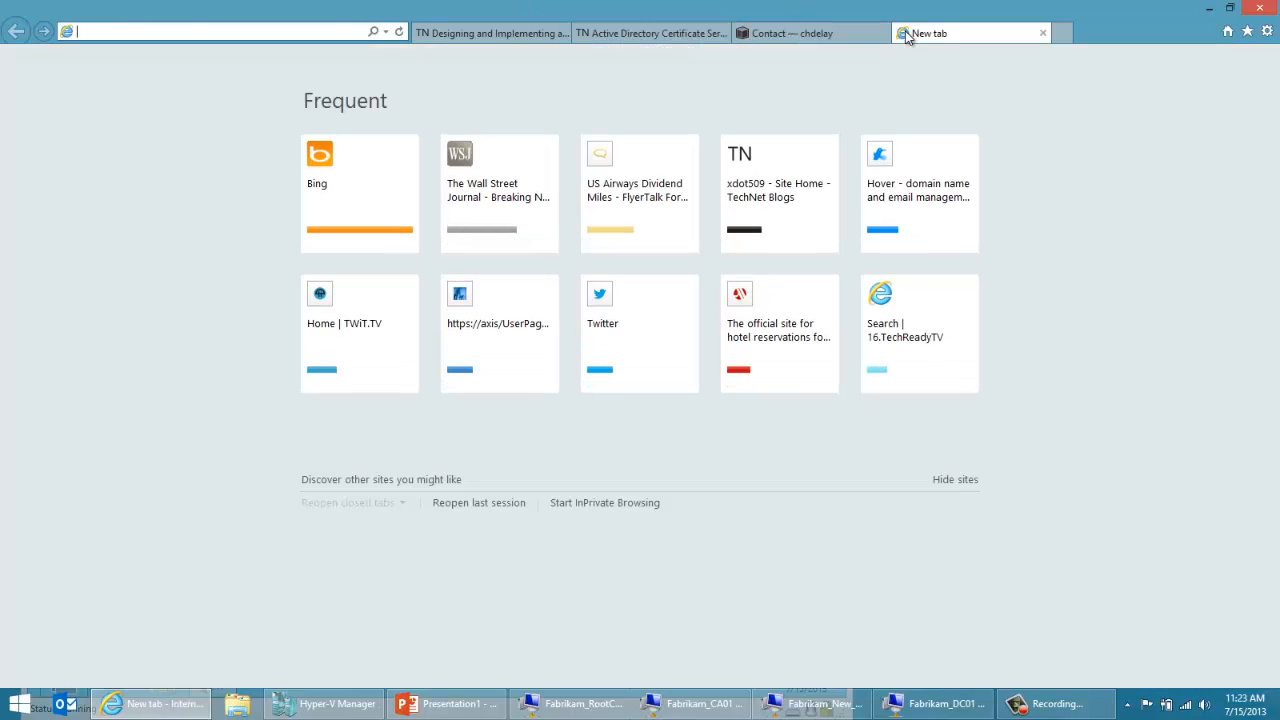
{"action": "type", "text": "xo"}
{"action": "key", "text": "BackSpace"}
{"action": "key", "text": "BackSpace"}
{"action": "type", "text": "xdo"}
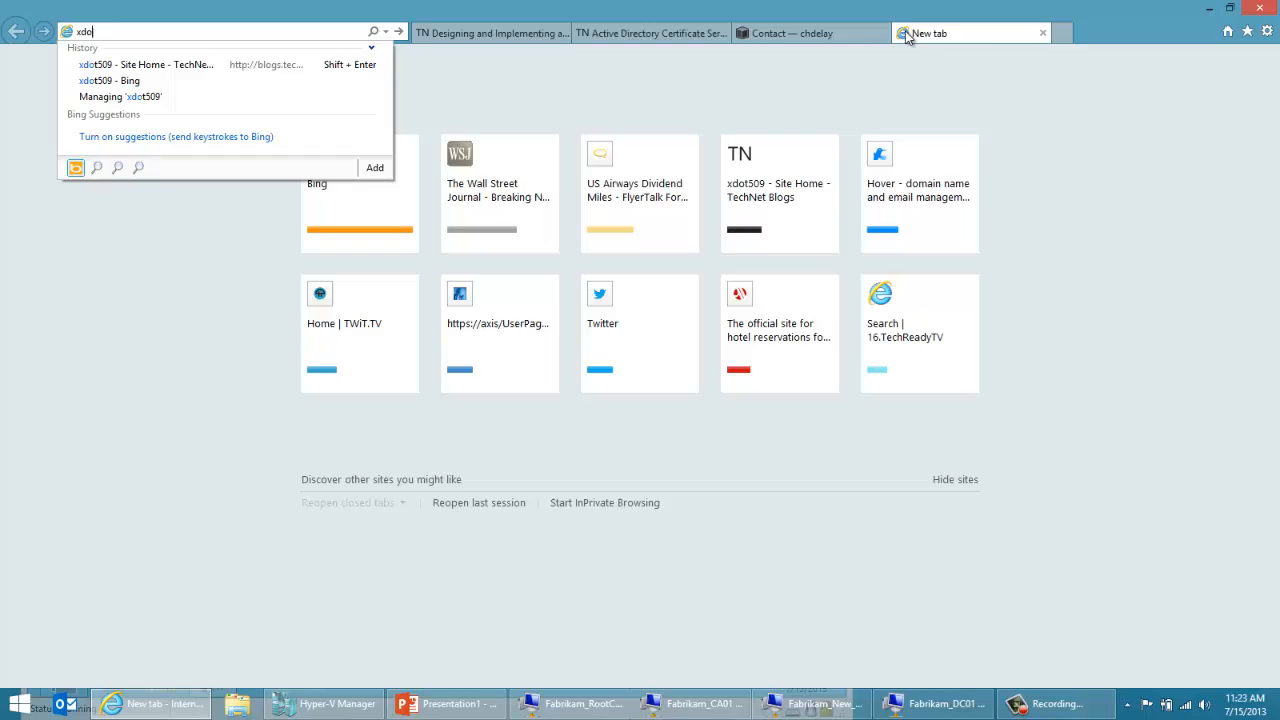
{"action": "key", "text": "Down"}
{"action": "key", "text": "Return"}
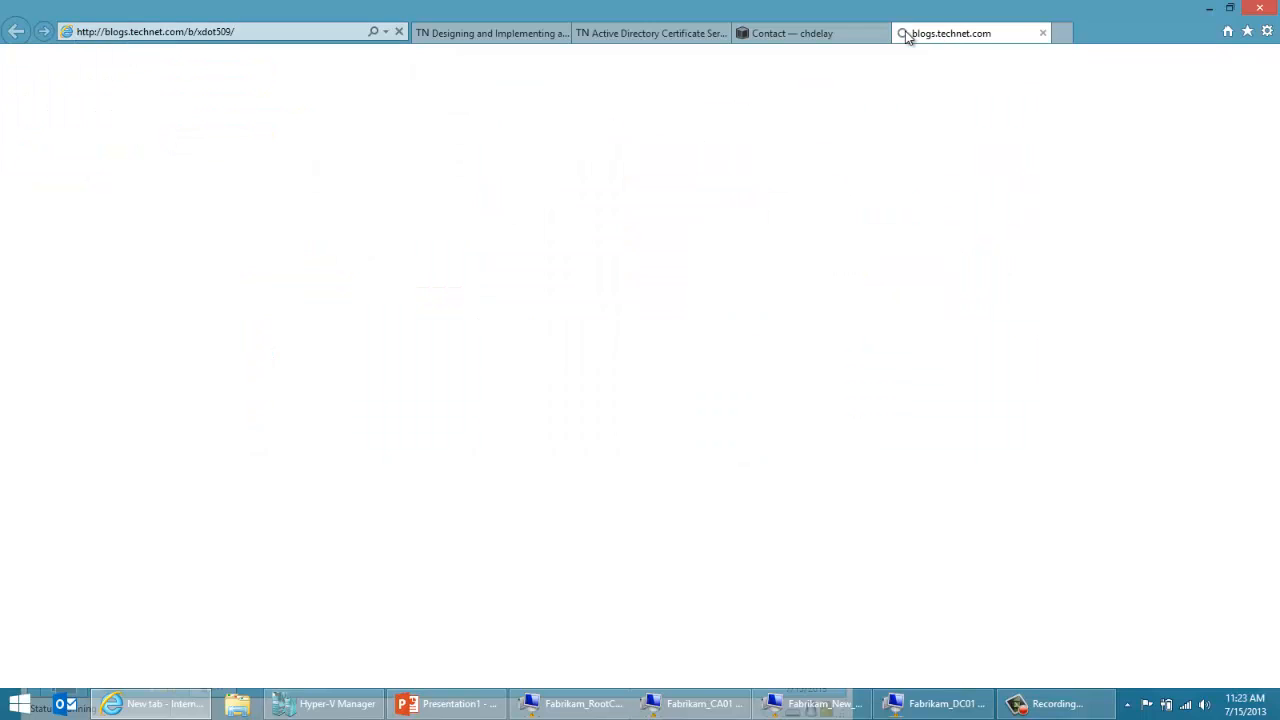